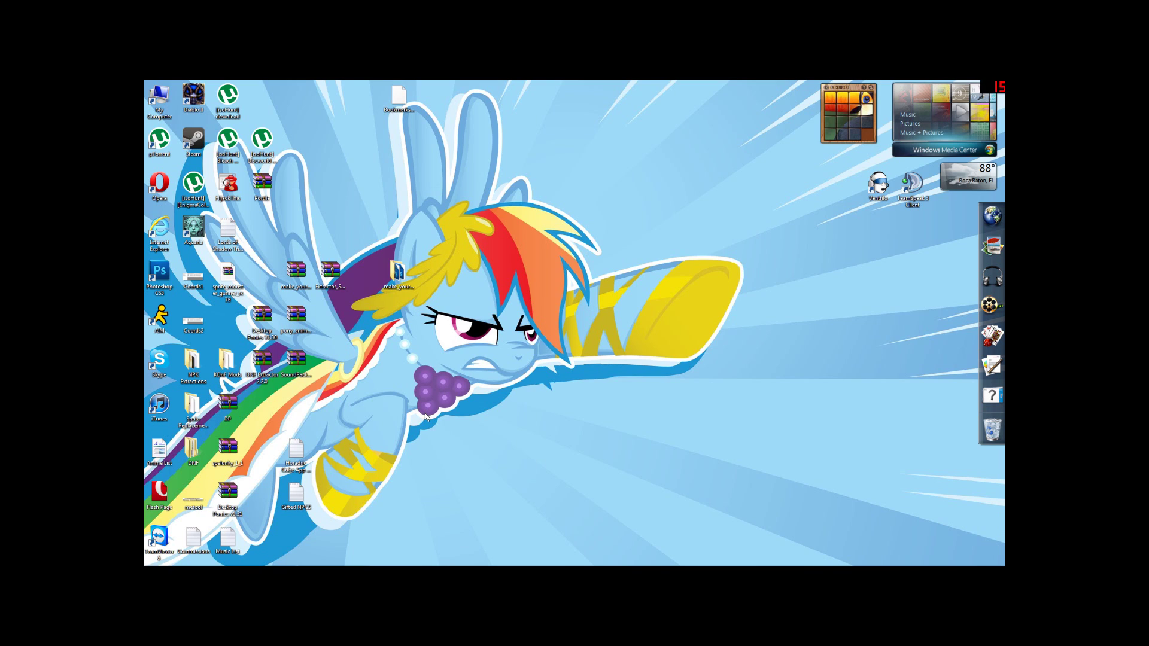
# Open metool.gif from the desktop in the image viewer, examine the sprite sheet enlarged, and close it
pyautogui.doubleClick(193, 502)
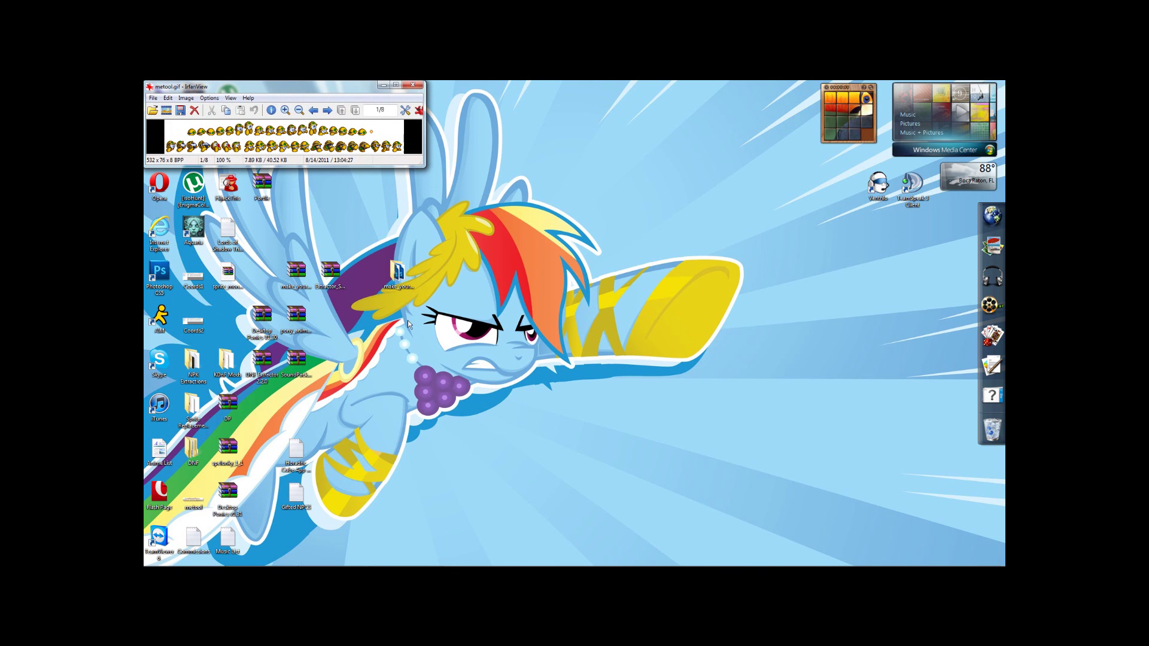
pyautogui.moveTo(297, 87); pyautogui.dragTo(585, 247)
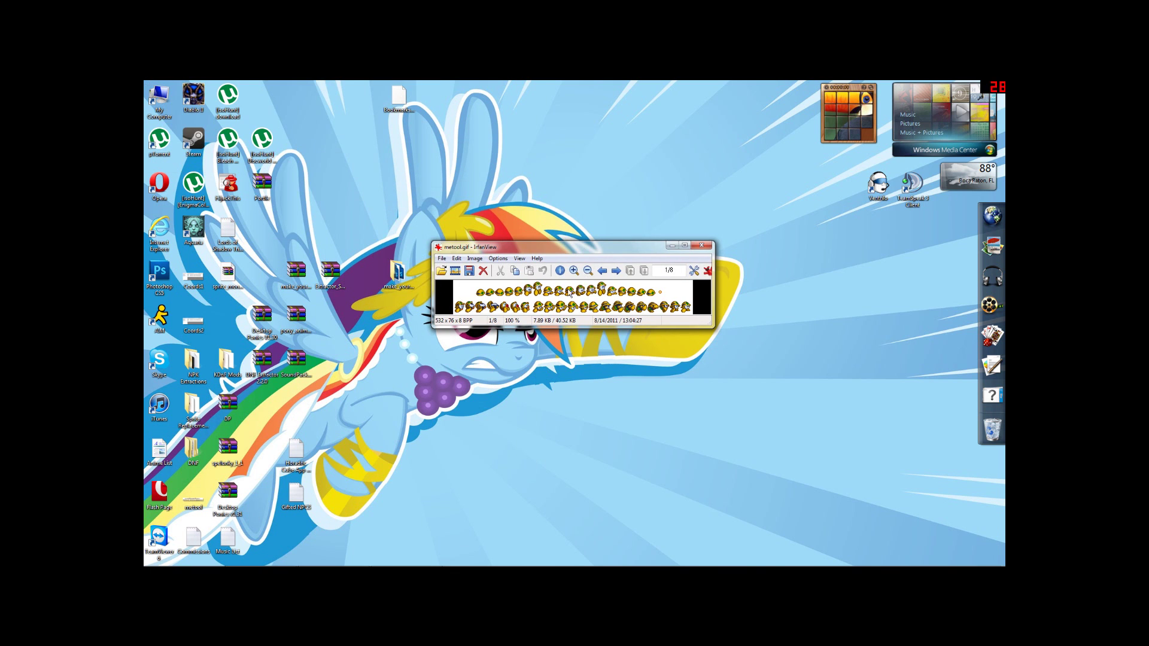
pyautogui.click(573, 271)
pyautogui.click(573, 271)
pyautogui.click(574, 271)
pyautogui.moveTo(591, 252); pyautogui.dragTo(424, 224)
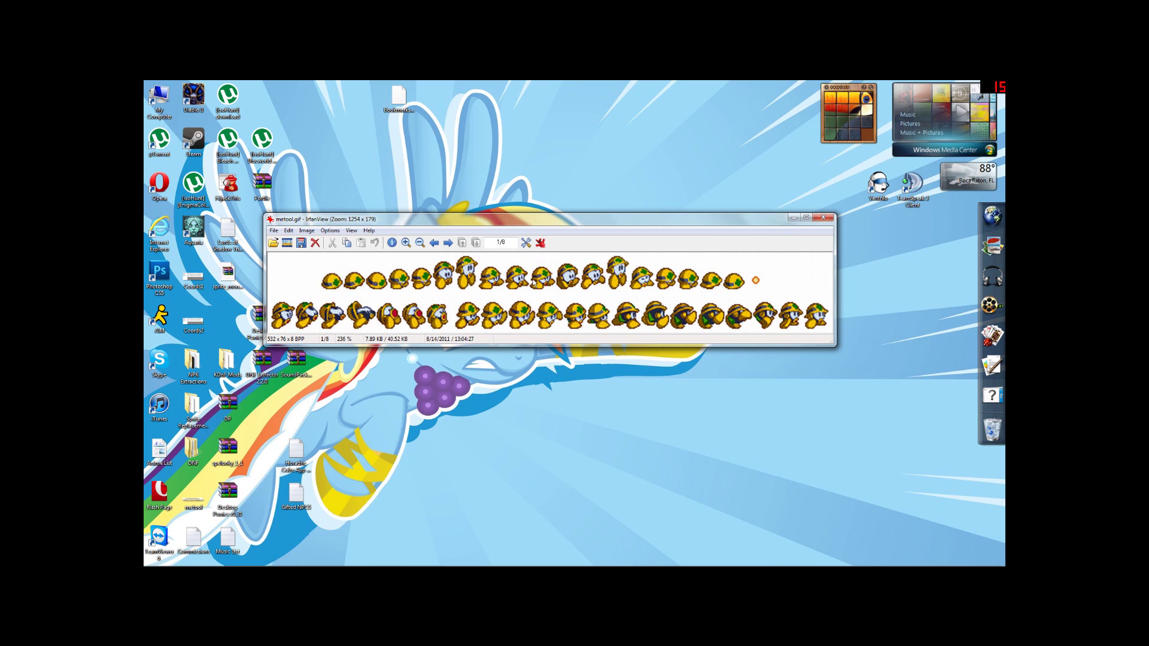
pyautogui.click(823, 217)
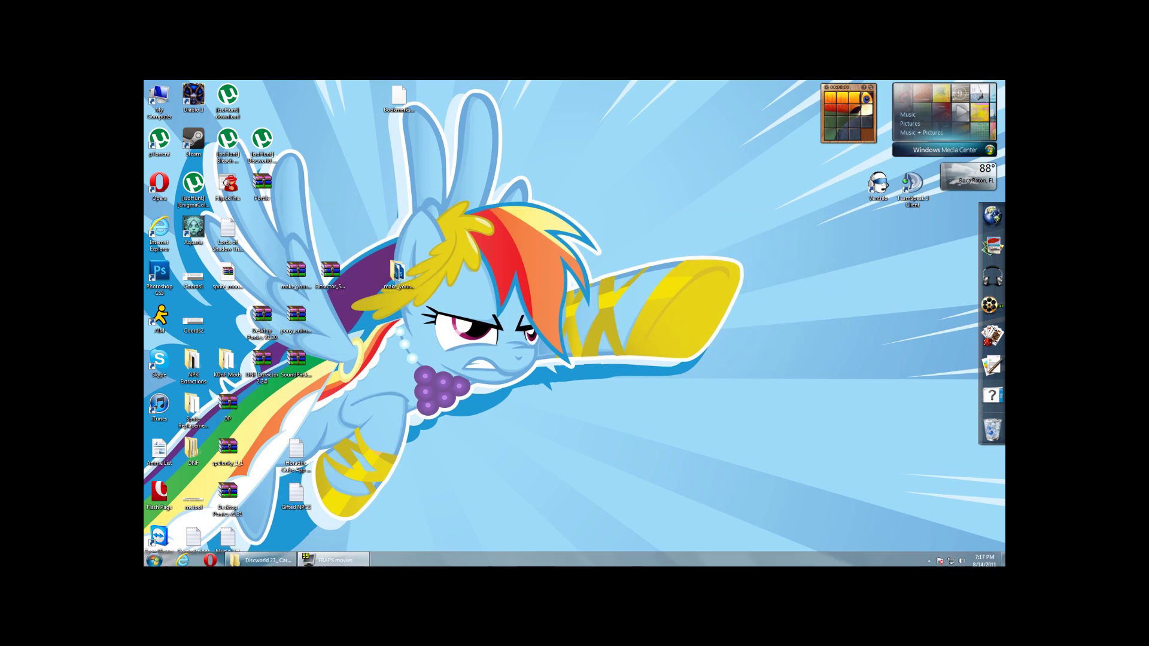
# Launch Paint.NET, open metool.gif from the desktop in it, and maximize the editor window
pyautogui.click(154, 558)
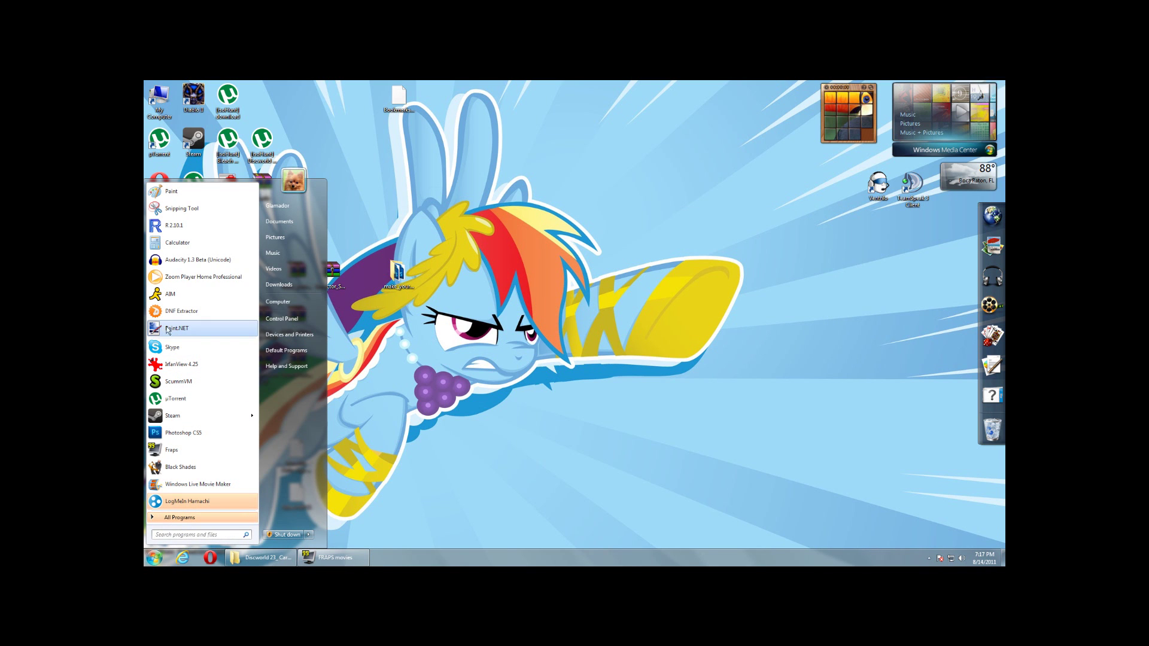
pyautogui.click(201, 330)
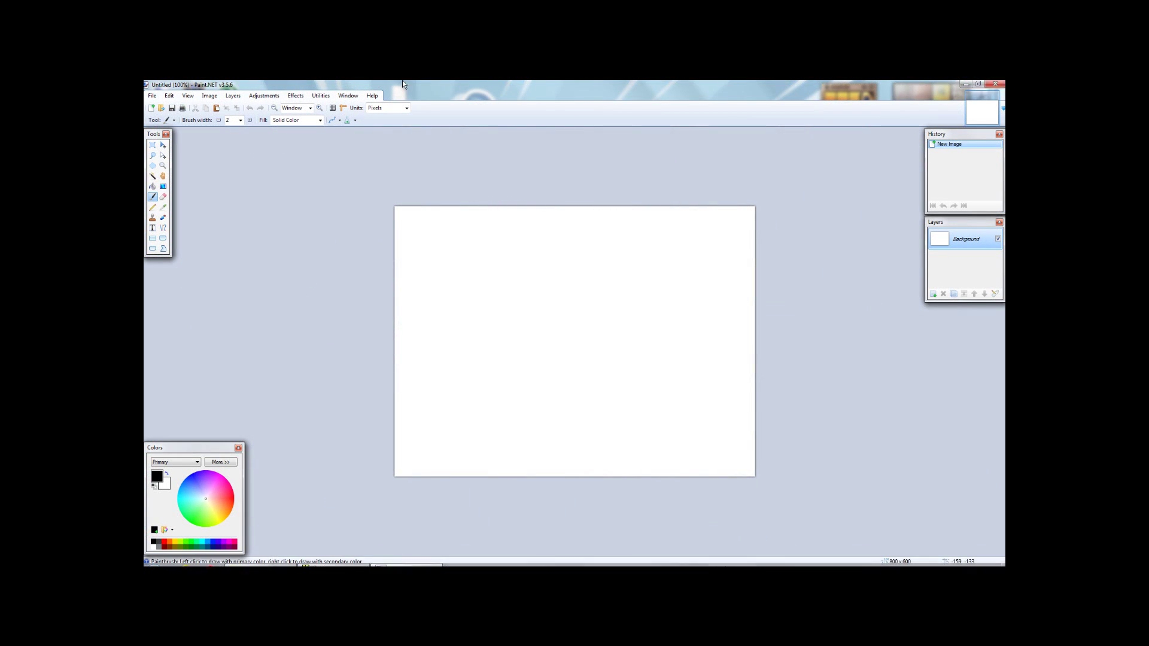
pyautogui.moveTo(402, 83)
pyautogui.mouseDown()
pyautogui.moveTo(426, 84)
pyautogui.moveTo(410, 101)
pyautogui.moveTo(577, 100)
pyautogui.mouseUp()
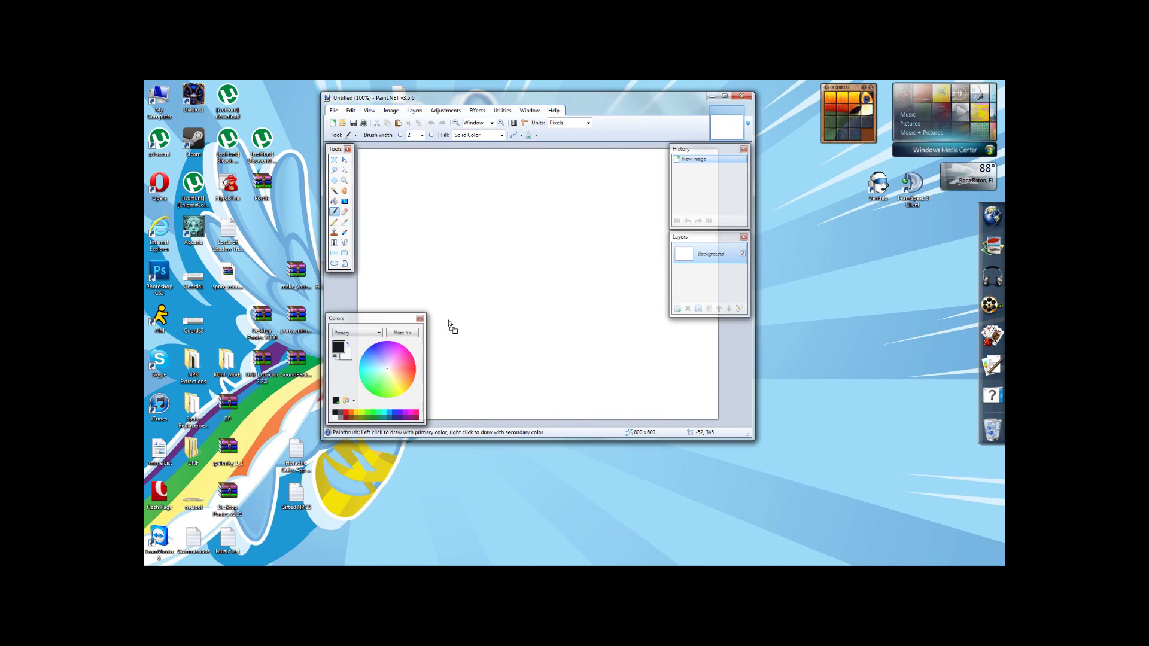
pyautogui.moveTo(449, 326); pyautogui.dragTo(451, 326)
pyautogui.click(503, 256)
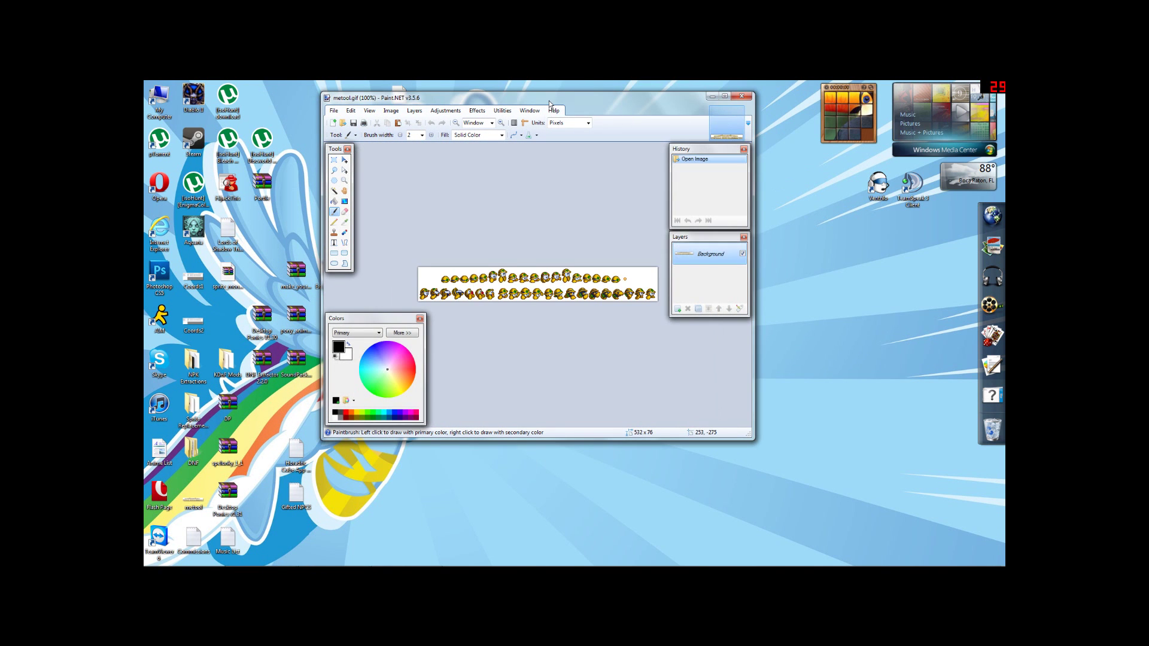
pyautogui.doubleClick(548, 101)
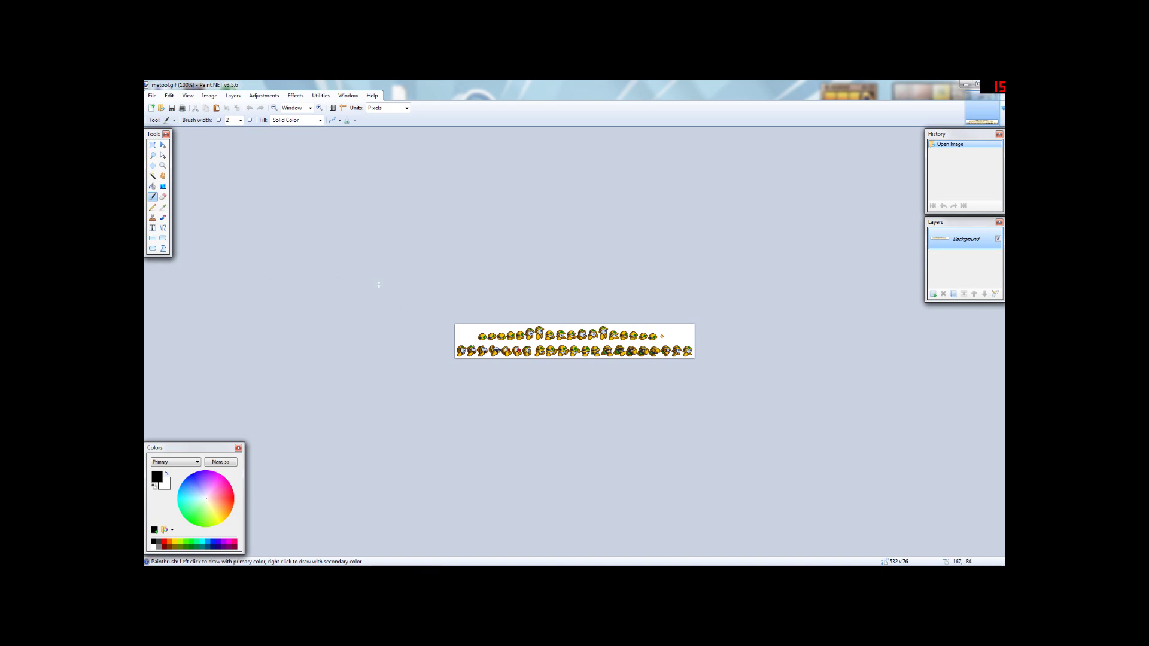
# Erase the white background around the metool.gif sprites using the Magic Wand, and activate the Rectangle Select tool
pyautogui.scroll(7, 388, 393)
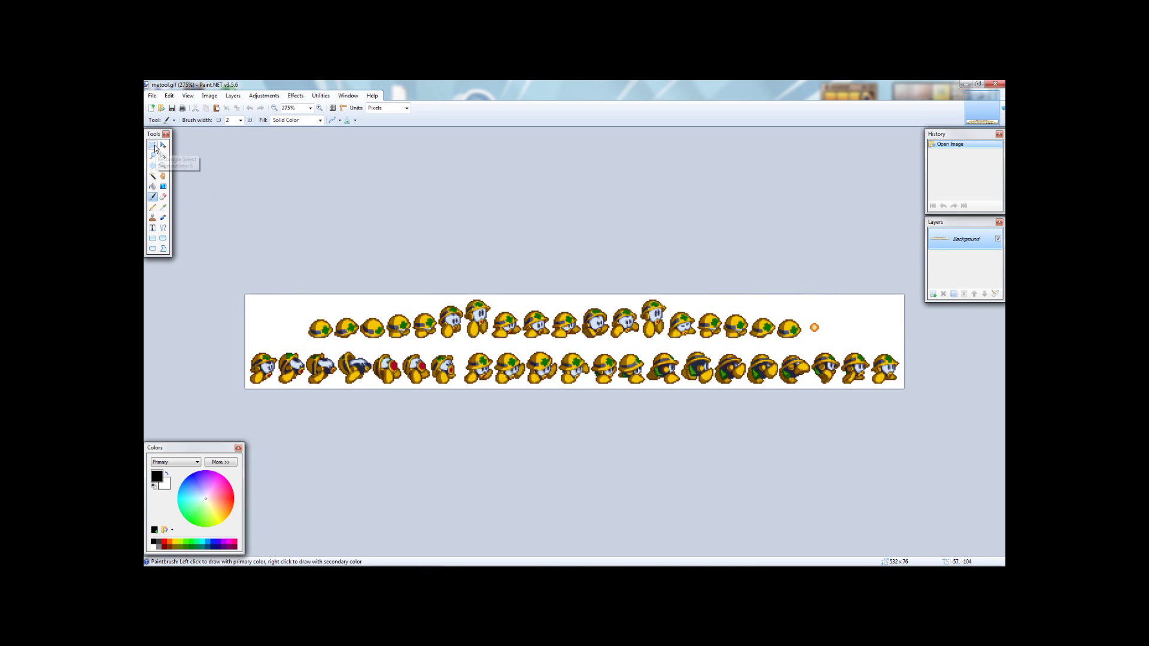
pyautogui.click(153, 176)
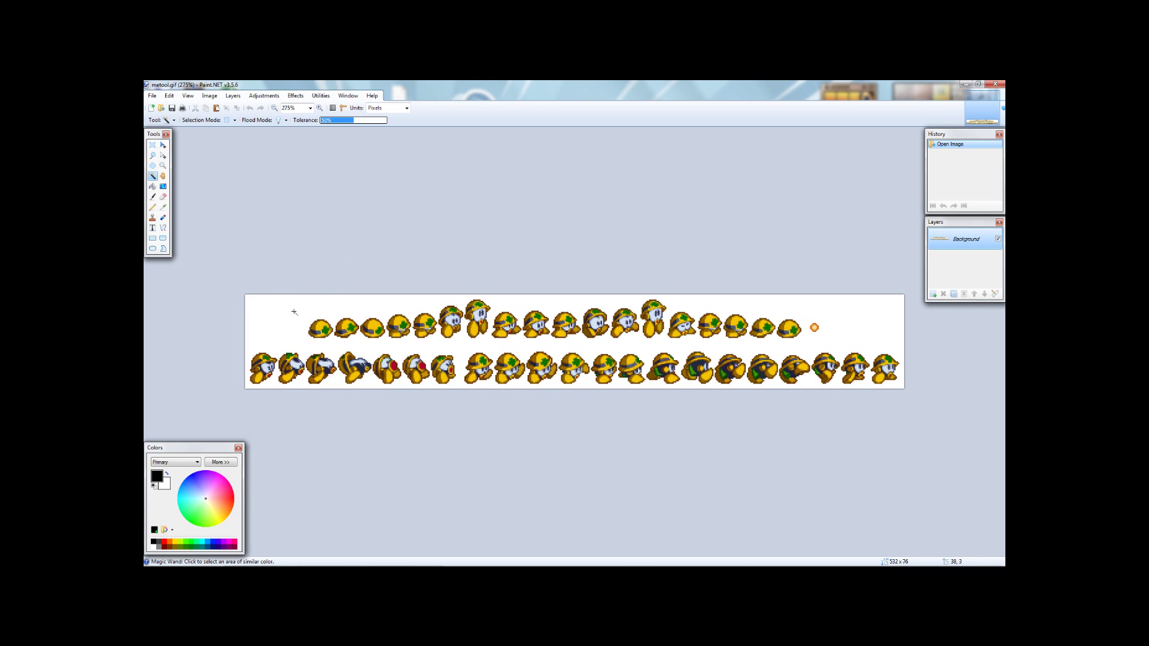
pyautogui.click(275, 316)
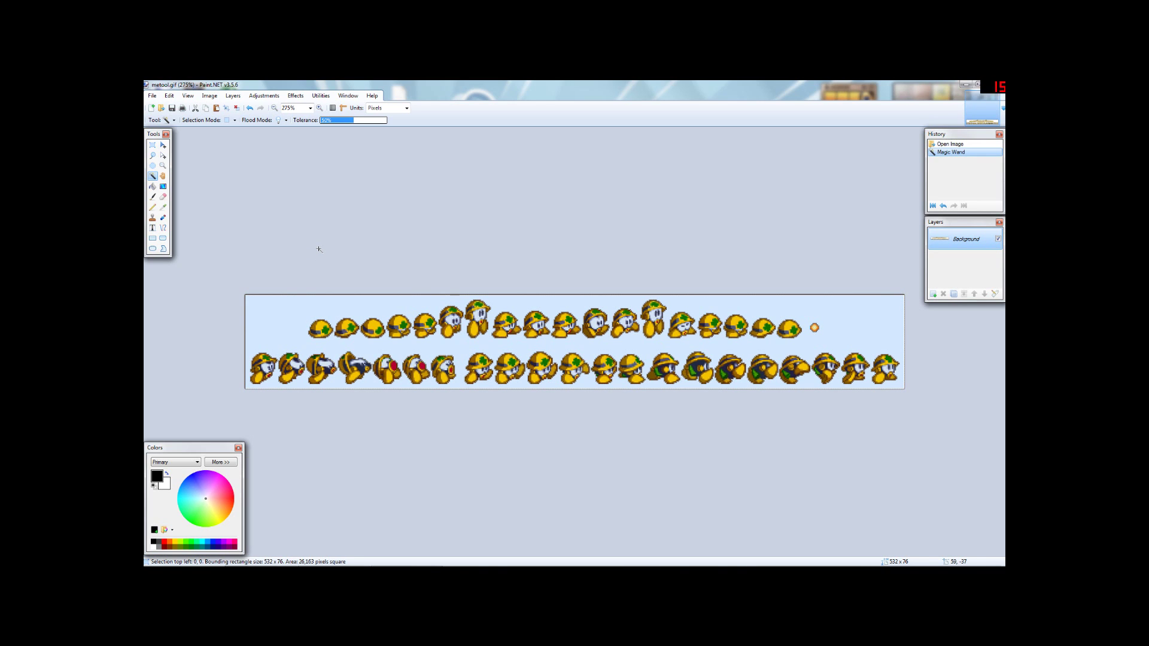
pyautogui.press('Delete')
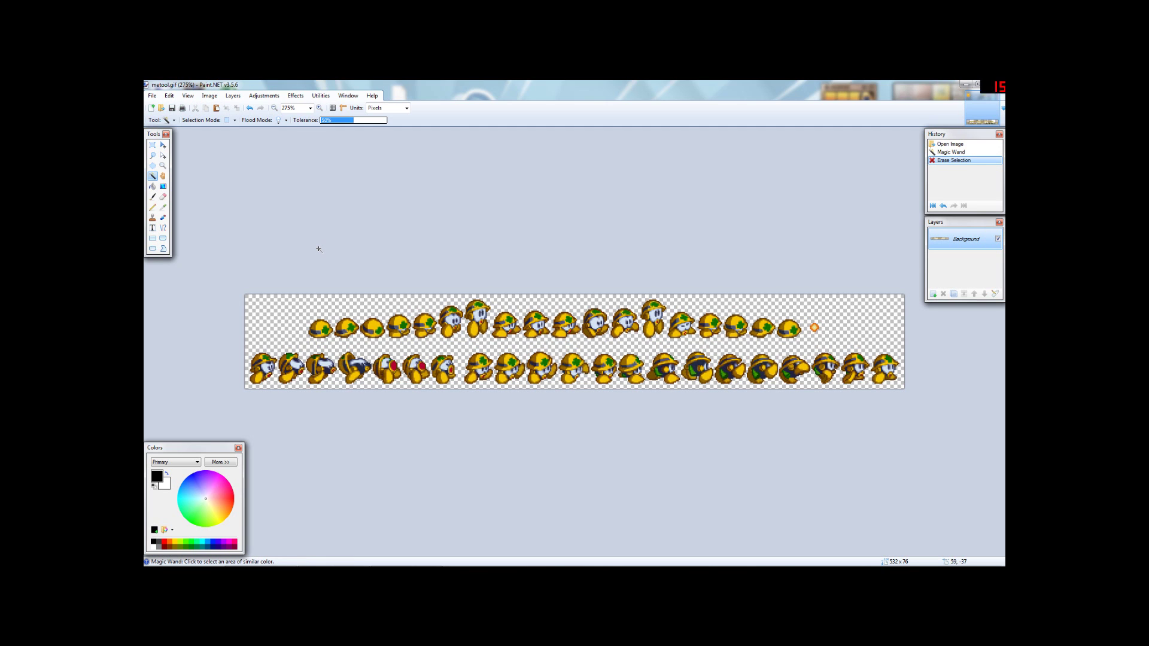
pyautogui.click(153, 145)
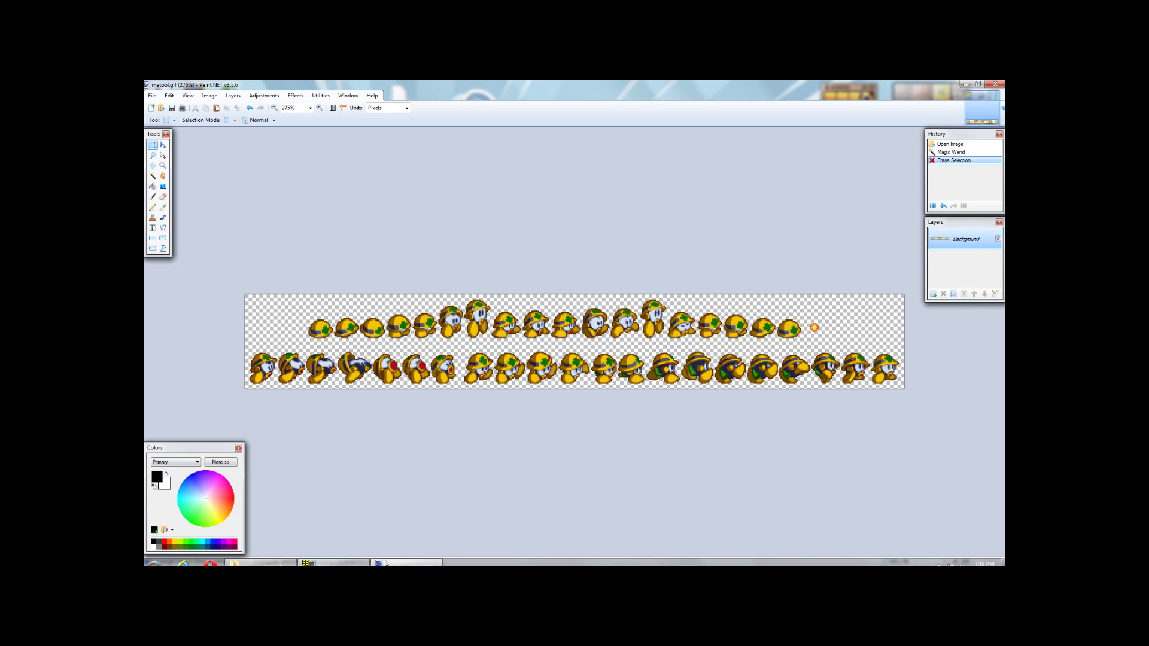
# Launch DNF Extractor and browse for a data file in the C:\Nexon\DFO\ImagePacks2 folder
pyautogui.click(154, 558)
pyautogui.click(176, 315)
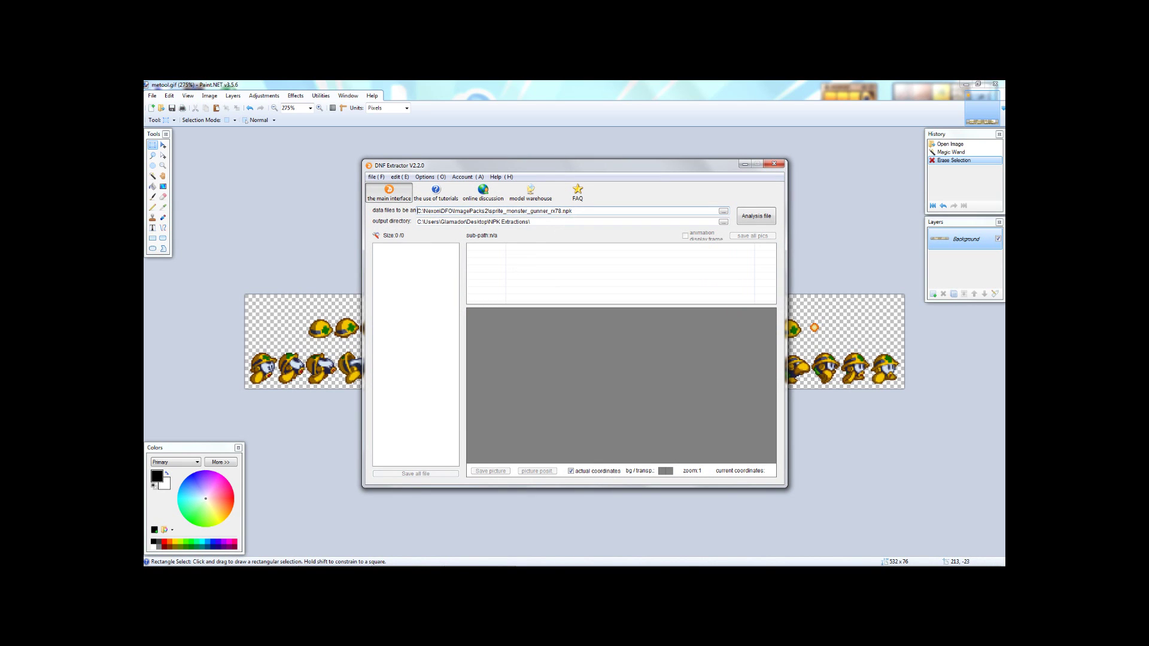
pyautogui.click(572, 211)
pyautogui.click(723, 212)
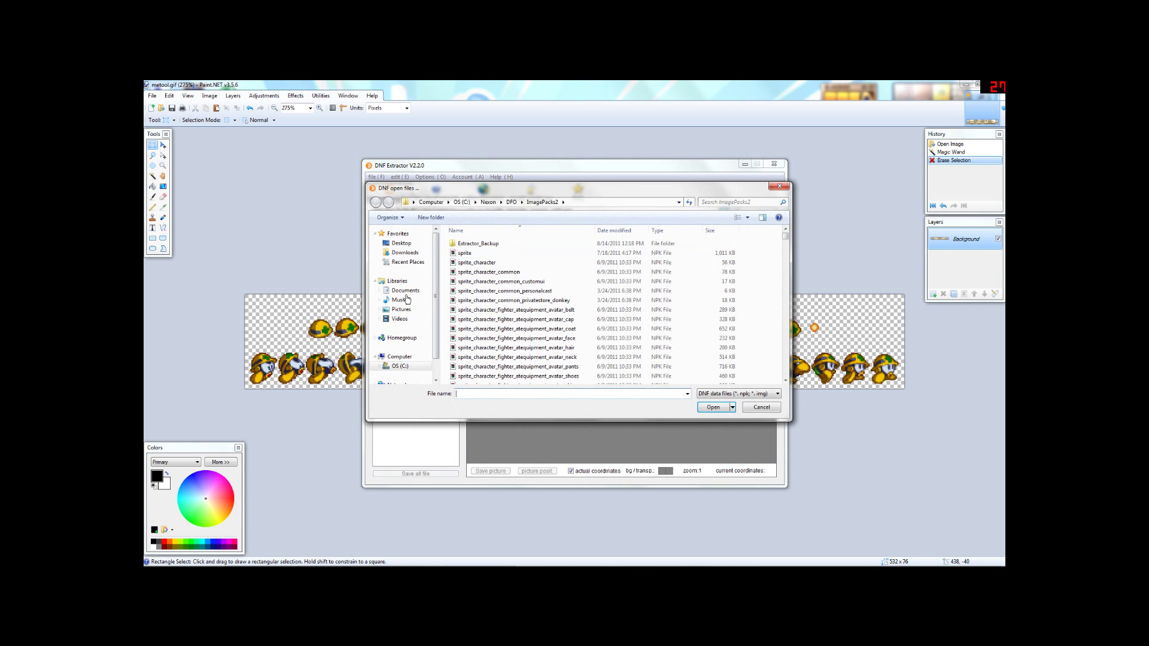
pyautogui.click(398, 367)
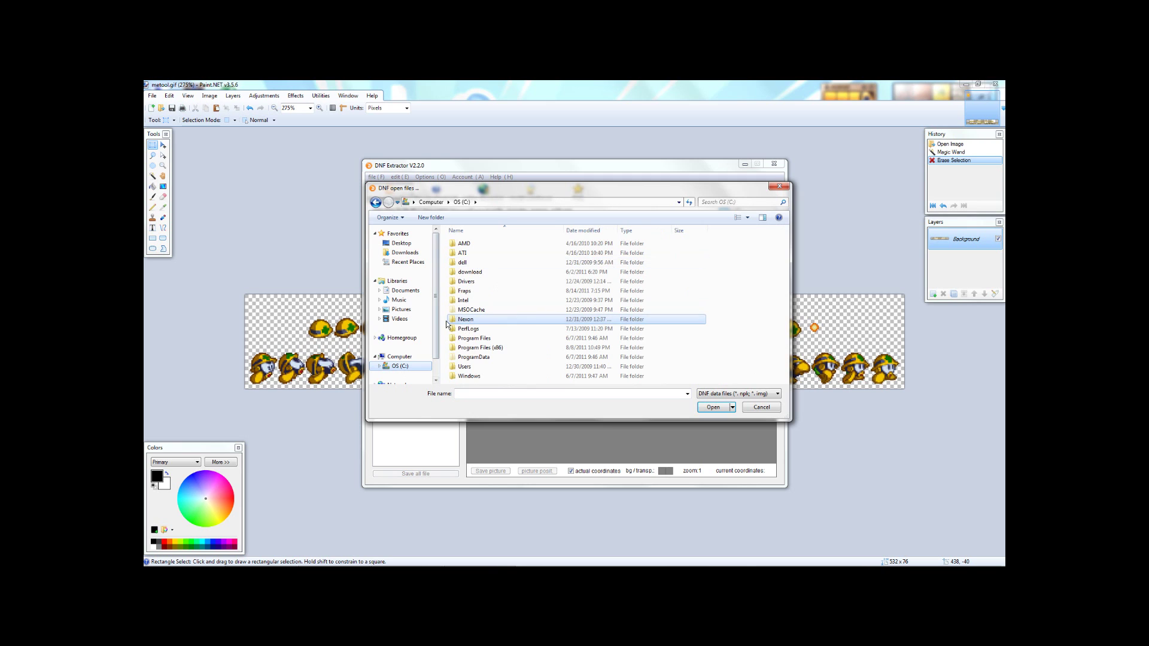
pyautogui.doubleClick(476, 320)
pyautogui.doubleClick(464, 244)
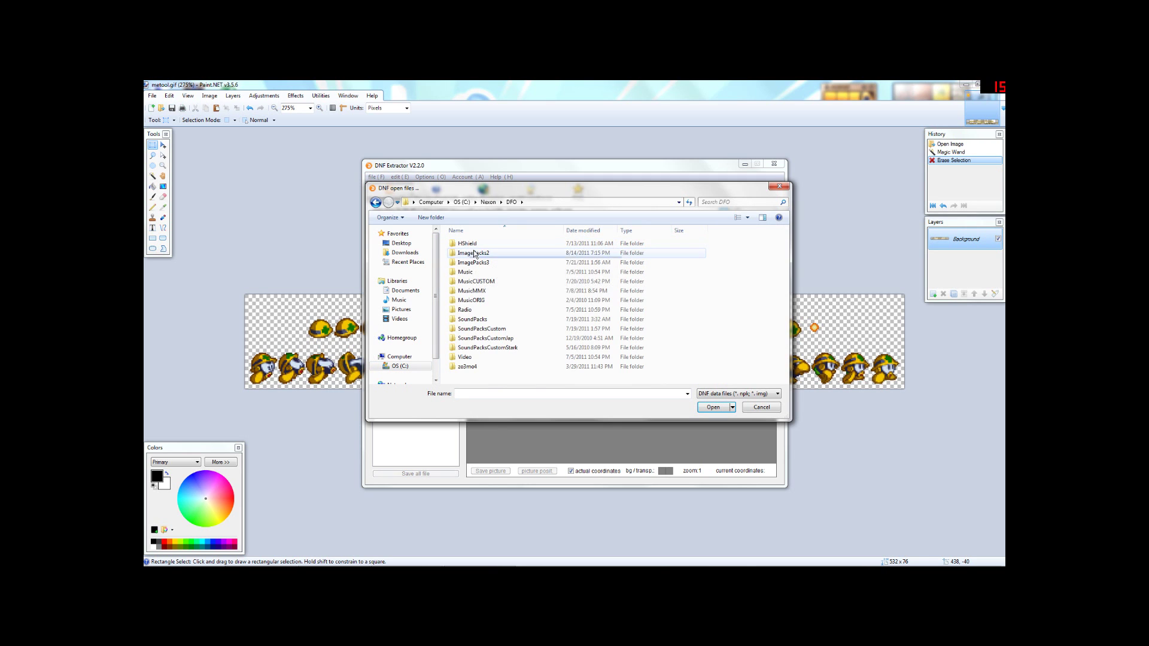
pyautogui.doubleClick(469, 254)
# Choose sprite_monster_gunner_rx78 as the data file and analyse it
pyautogui.moveTo(784, 236); pyautogui.dragTo(773, 357)
pyautogui.click(526, 342)
pyautogui.click(527, 352)
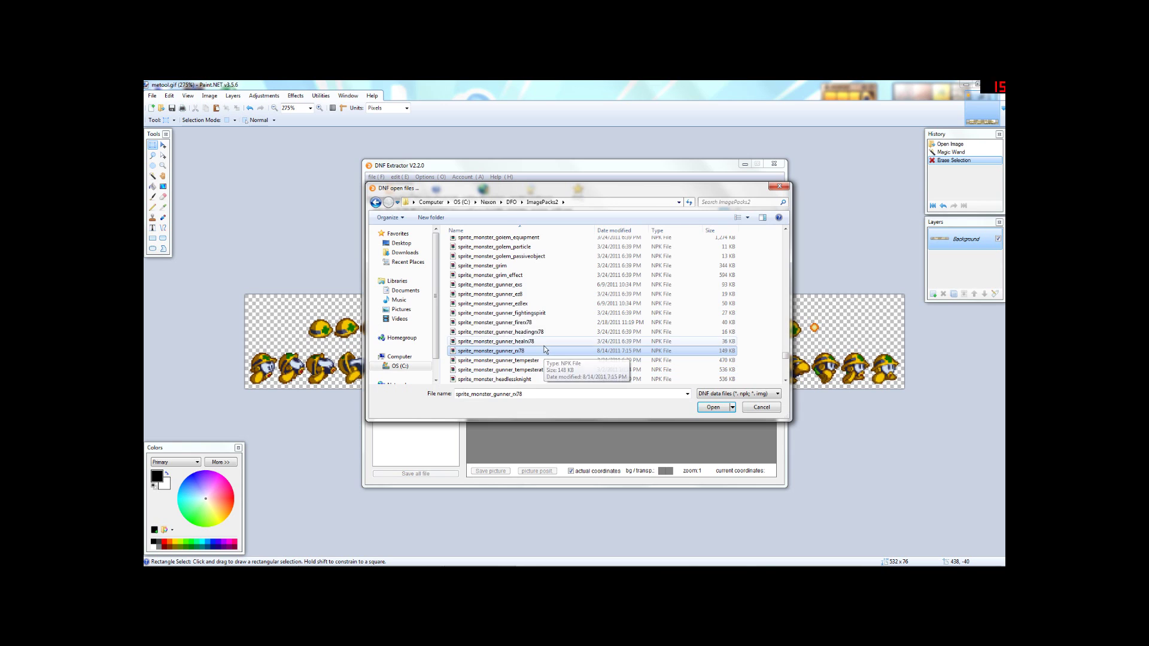
pyautogui.scroll(-1, 540, 351)
pyautogui.scroll(1, 540, 353)
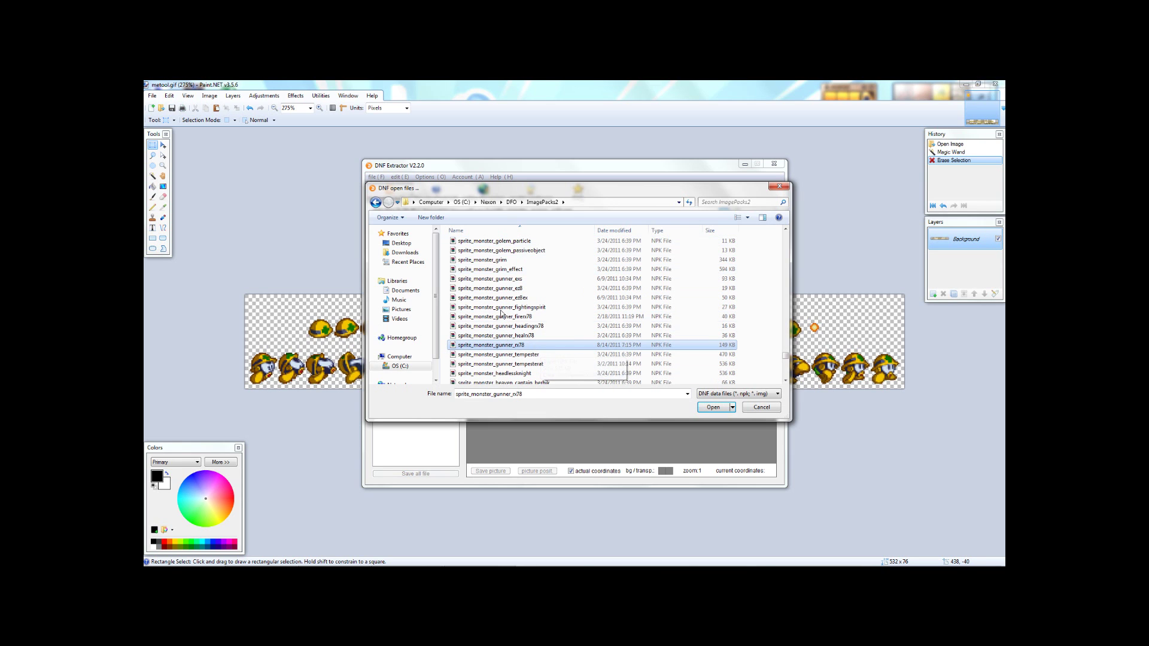
pyautogui.doubleClick(505, 345)
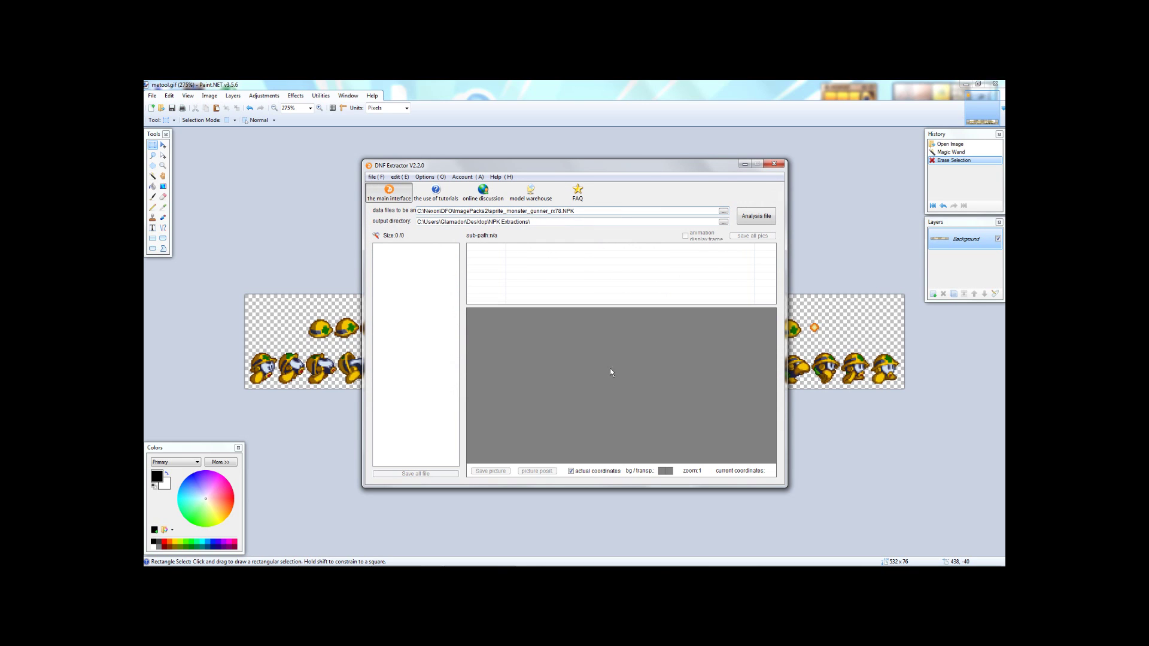
pyautogui.click(759, 217)
# Preview the extracted sprite sets rx78boom.img, rx78drop.img, rx78dropred.img, rx78piece.img and rx78walk.img
pyautogui.click(398, 255)
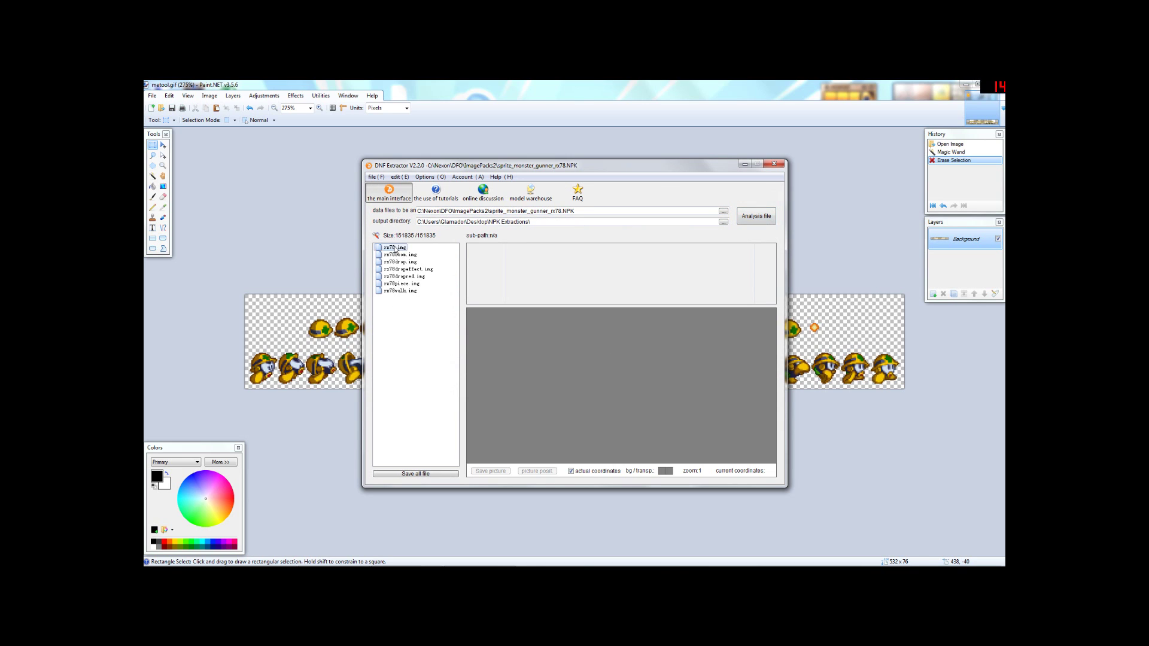
pyautogui.click(395, 263)
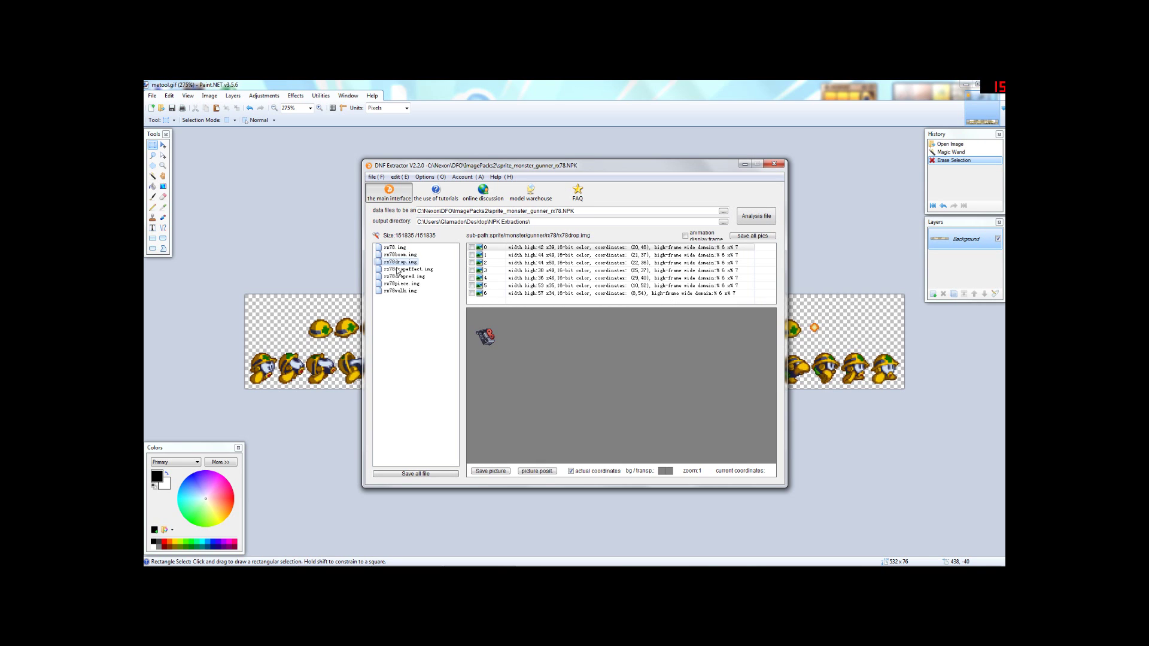
pyautogui.click(399, 277)
pyautogui.click(397, 285)
pyautogui.click(397, 290)
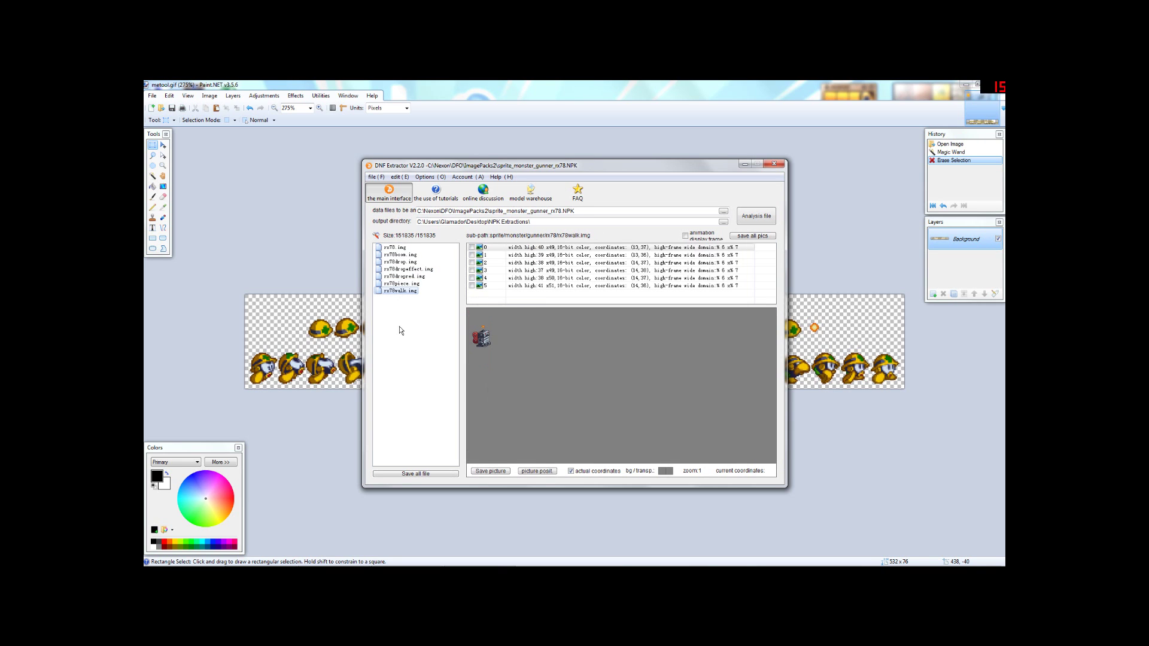
# Play the rx78walk.img animation, stop it, and examine its individual frames from 0 to 5
pyautogui.click(685, 236)
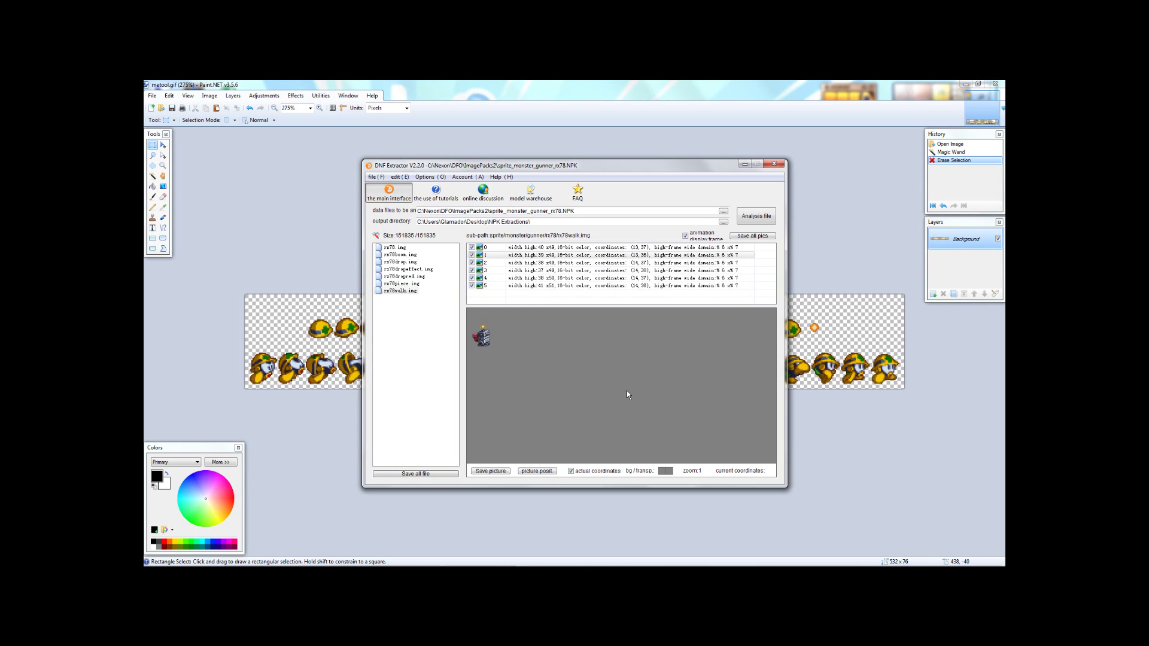
pyautogui.click(686, 235)
pyautogui.click(491, 248)
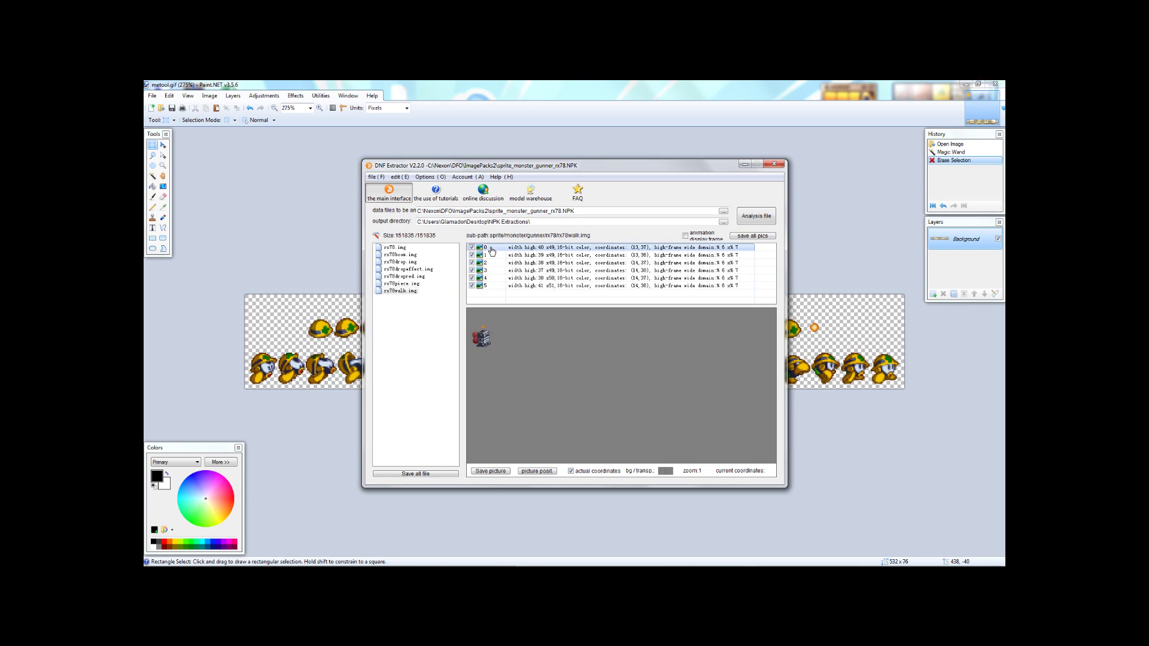
pyautogui.click(491, 286)
pyautogui.click(493, 257)
pyautogui.click(497, 250)
pyautogui.click(495, 255)
pyautogui.click(496, 263)
pyautogui.click(495, 271)
pyautogui.click(495, 278)
pyautogui.click(495, 286)
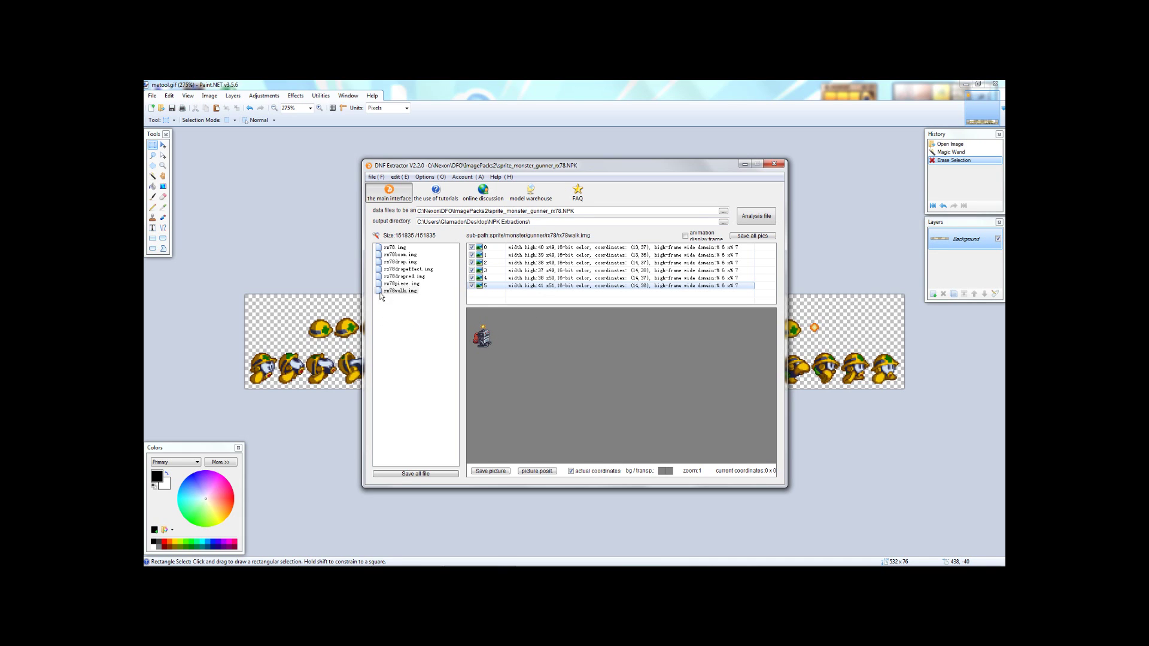
# Preview rx78boom.img and rx78dropeffect.img, and examine frames 0 to 6 of rx78drop.img one by one
pyautogui.click(392, 256)
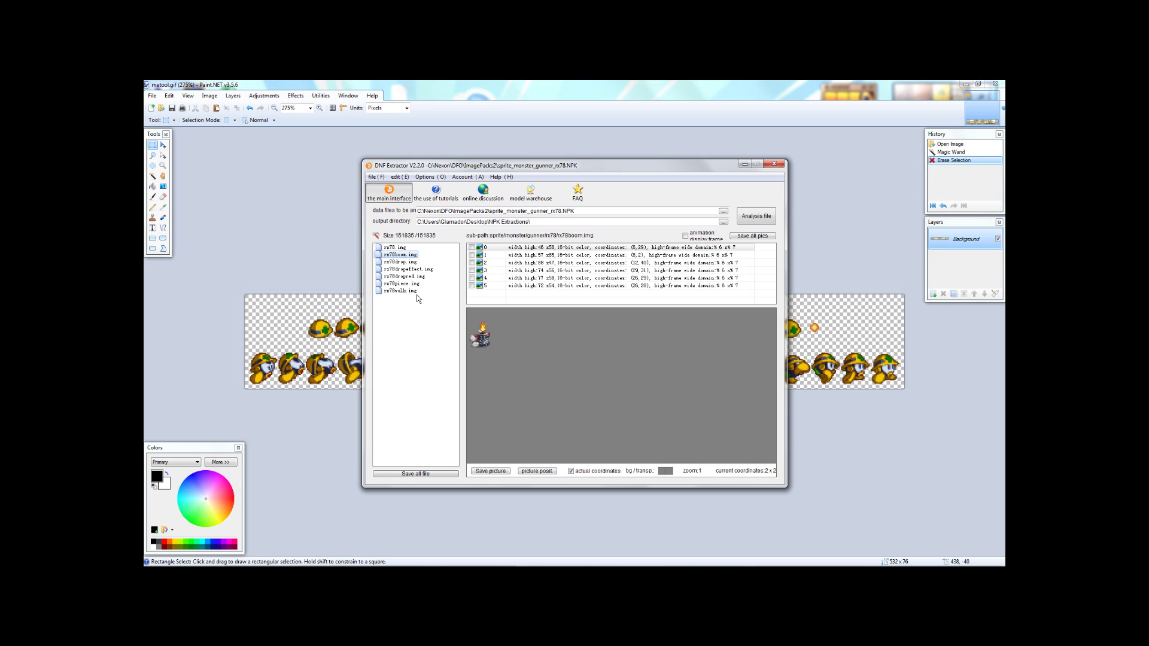
pyautogui.click(395, 269)
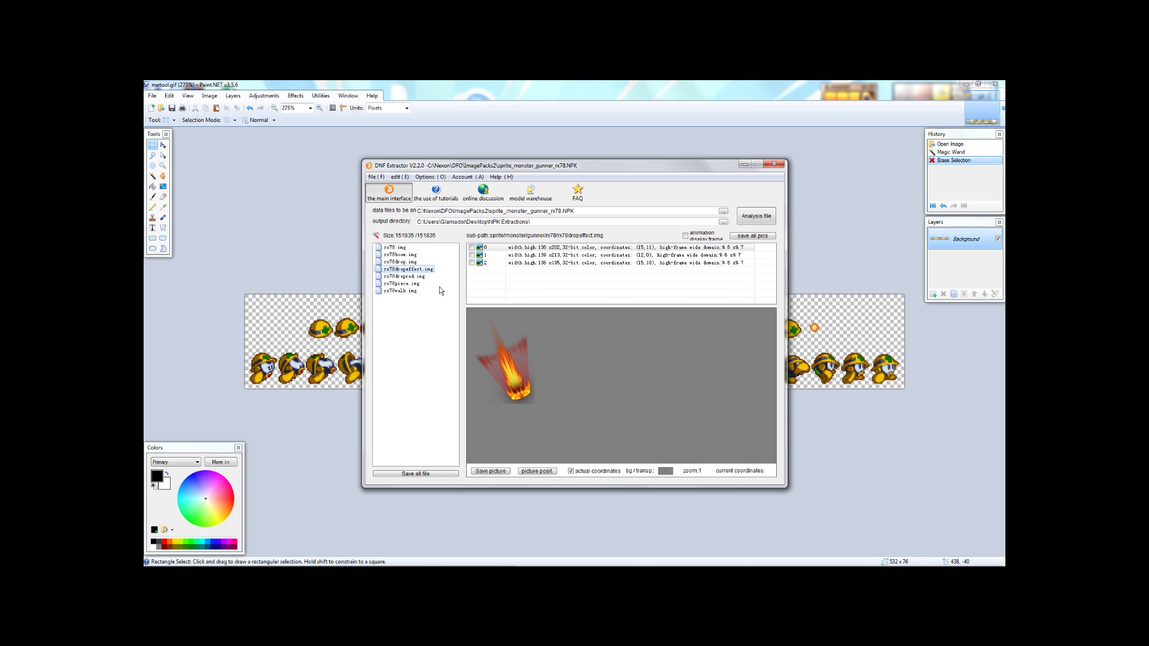
pyautogui.click(403, 263)
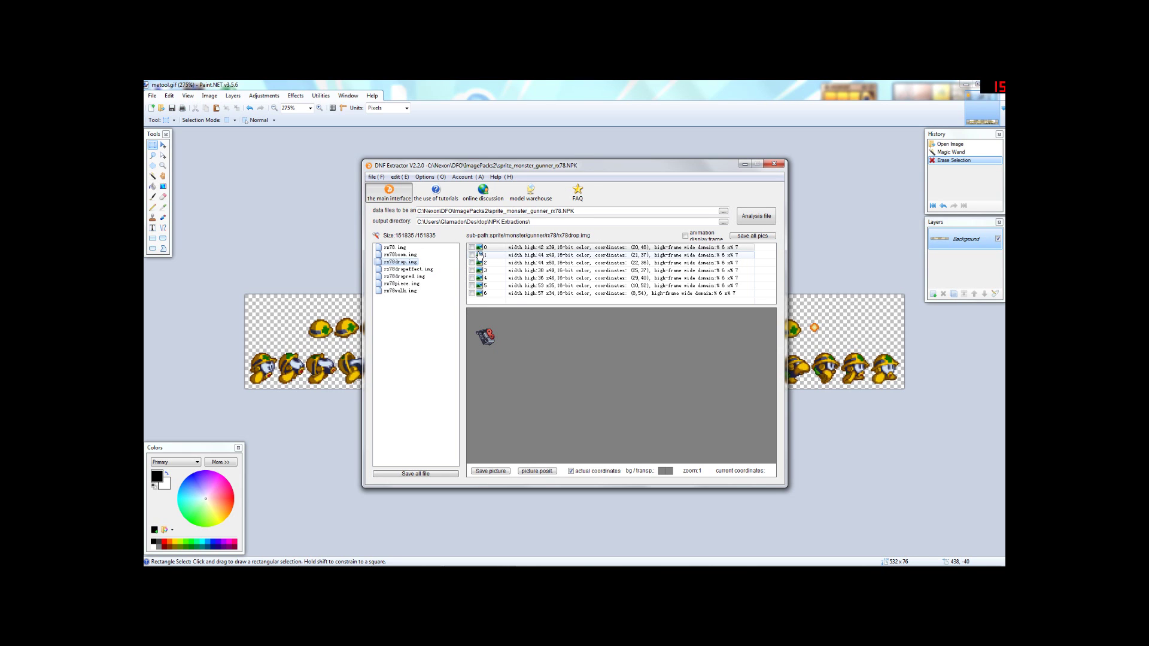
pyautogui.click(496, 255)
pyautogui.click(495, 264)
pyautogui.click(495, 271)
pyautogui.click(494, 280)
pyautogui.click(495, 286)
pyautogui.click(495, 293)
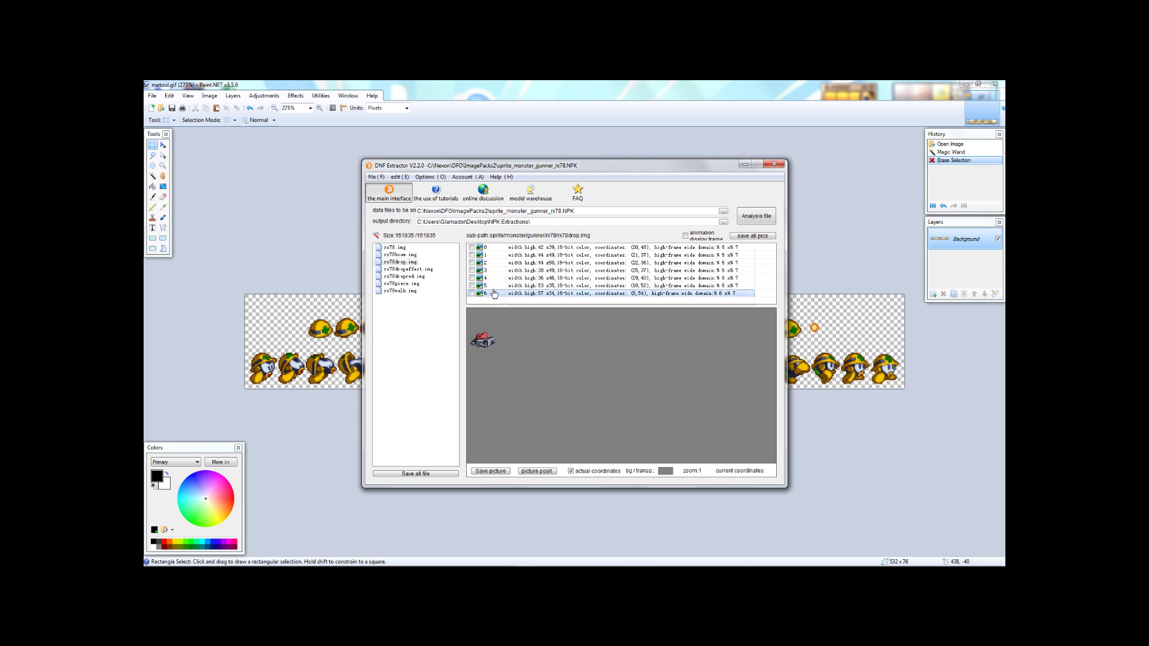
pyautogui.click(494, 247)
# Compare rx78dropeffect.img with frame 0 of rx78drop.img, and select rx78walk.img
pyautogui.click(402, 269)
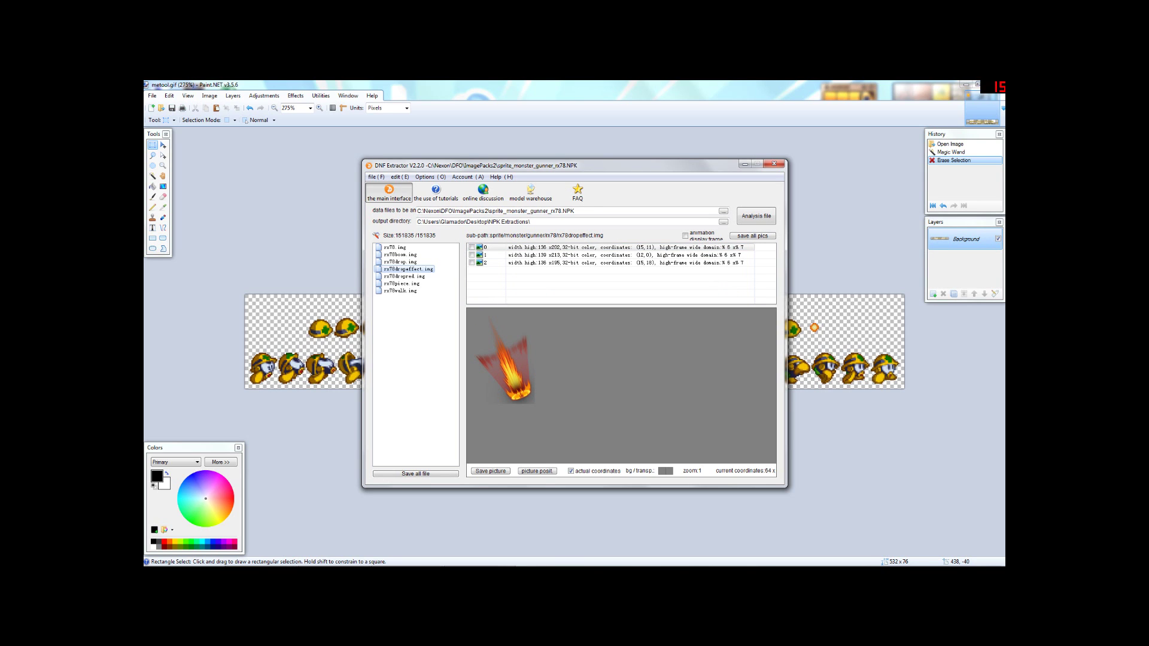
pyautogui.click(398, 262)
pyautogui.click(490, 250)
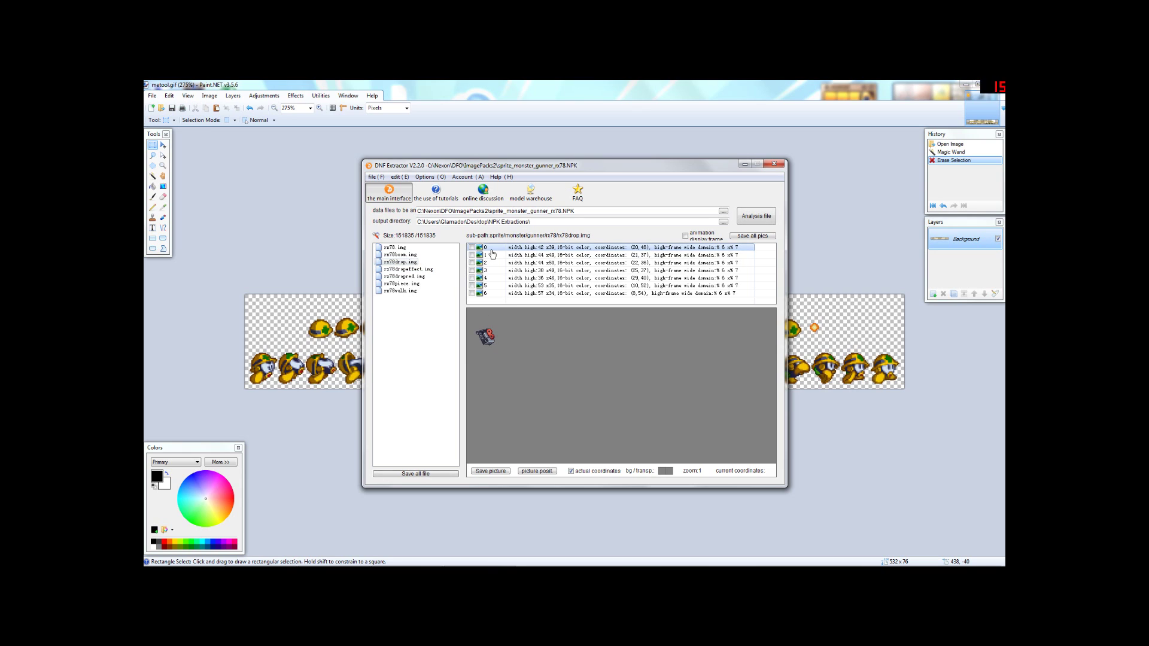
pyautogui.click(404, 269)
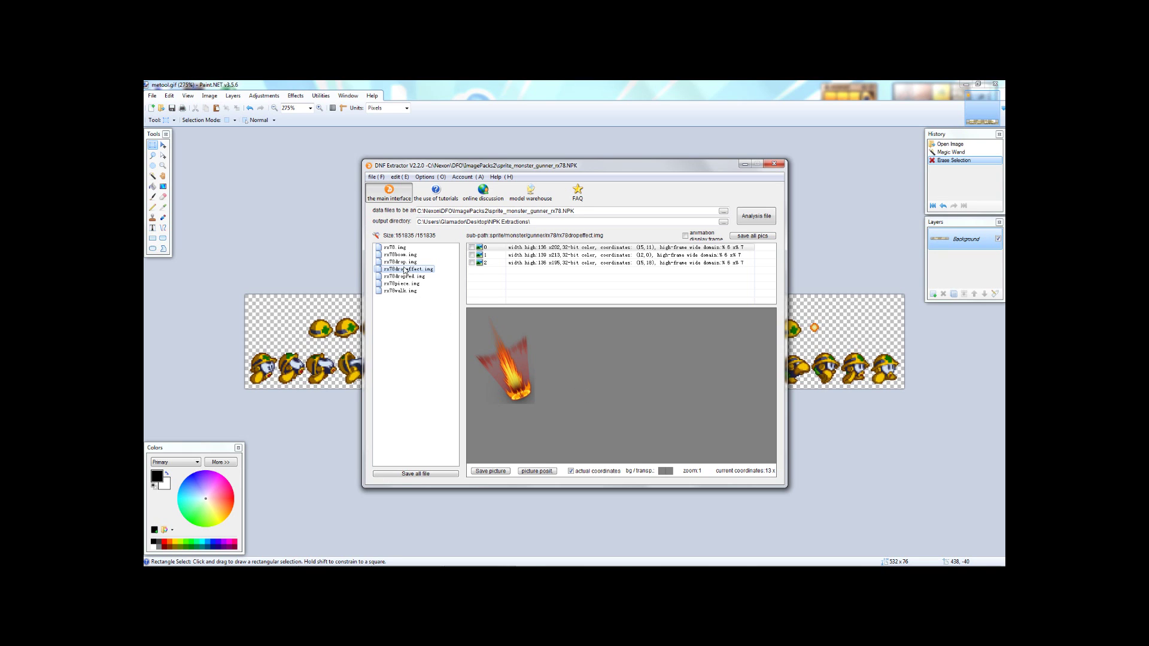
pyautogui.click(400, 291)
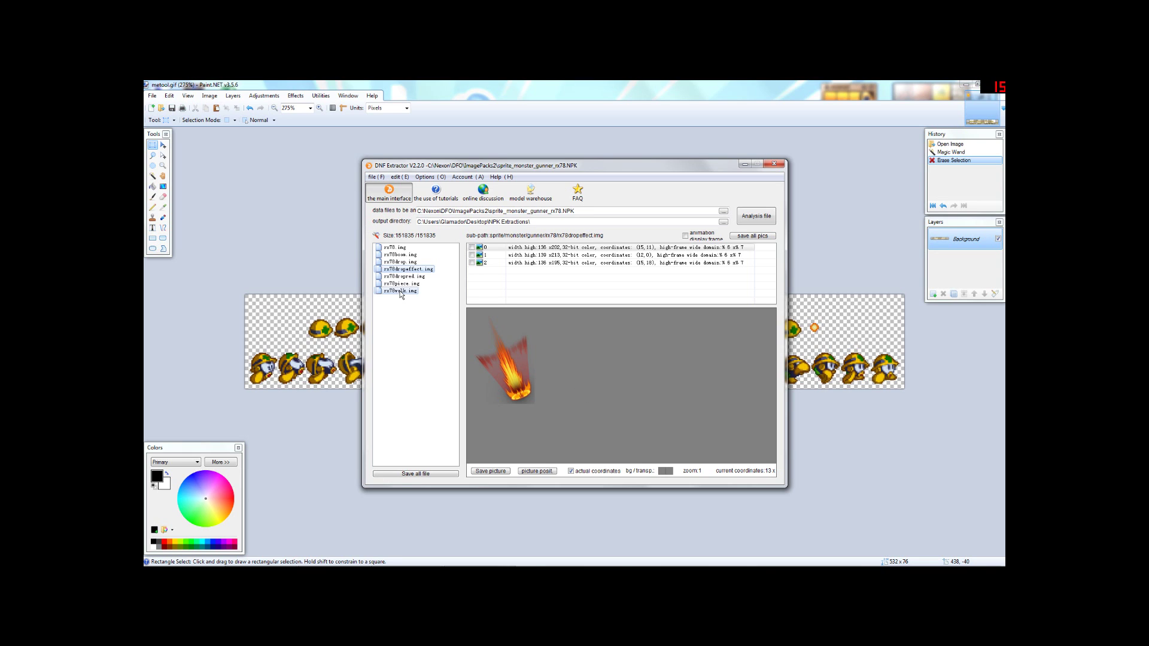
# Save all pictures of rx78boom.img and of rx78walk.img to the NPK Extractions output directory
pyautogui.click(398, 256)
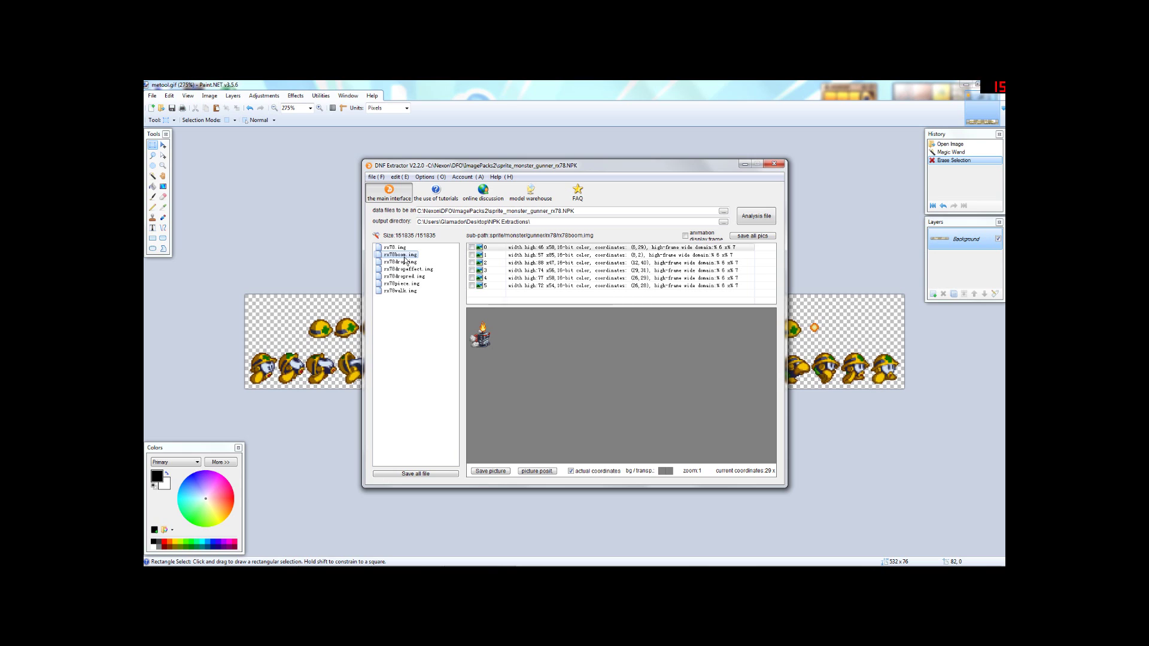
pyautogui.click(746, 239)
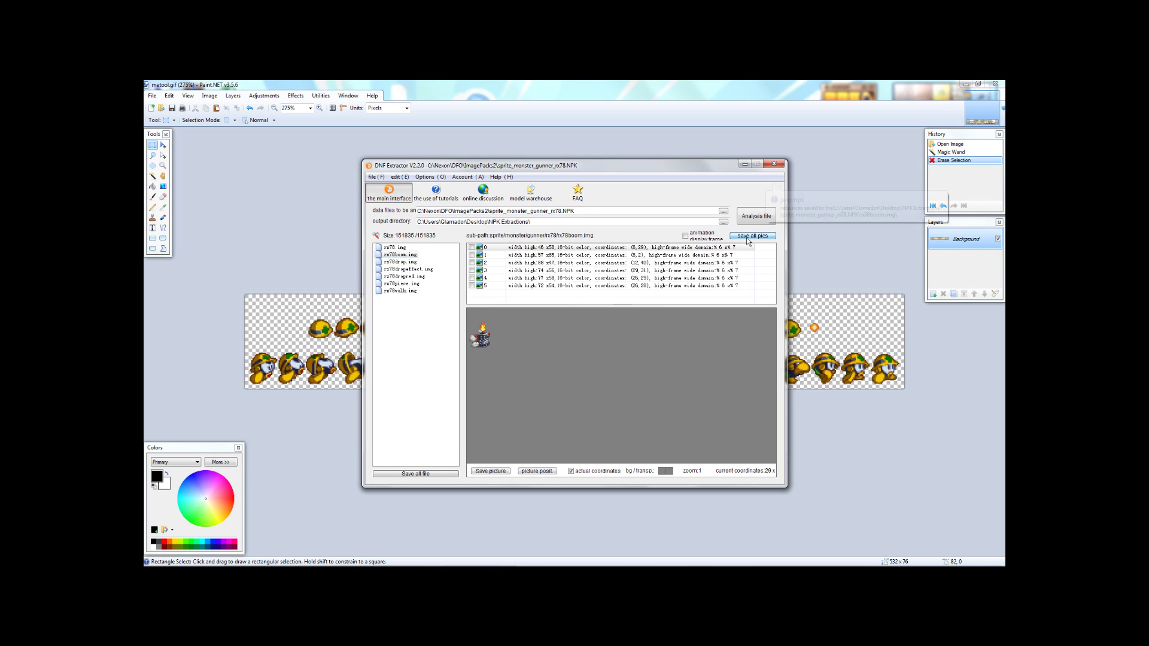
pyautogui.click(399, 289)
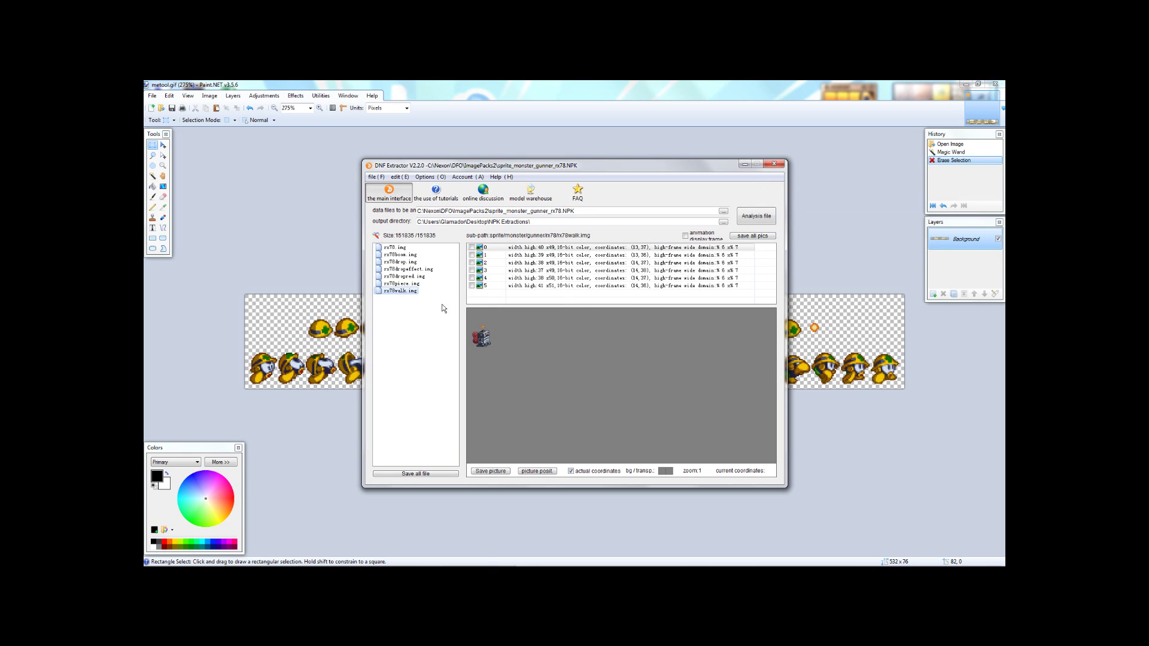
pyautogui.click(747, 237)
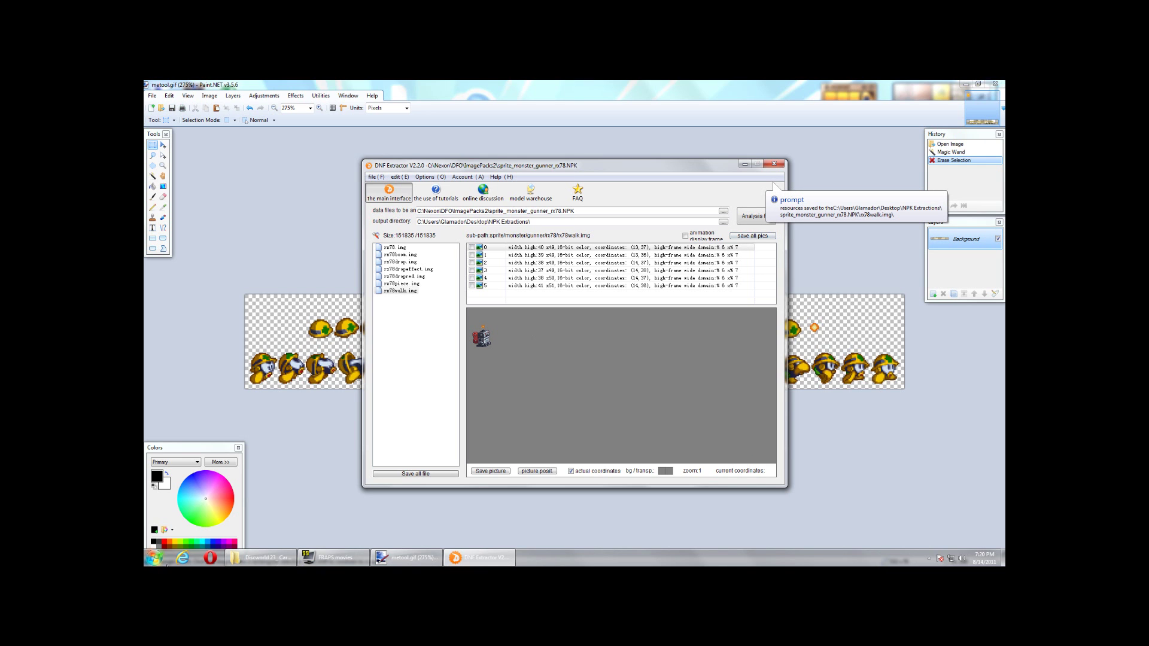
# Minimize Paint.NET and open the sprite_monster_gunner_rx78.npk folder inside NPK Extractions on the desktop
pyautogui.click(966, 84)
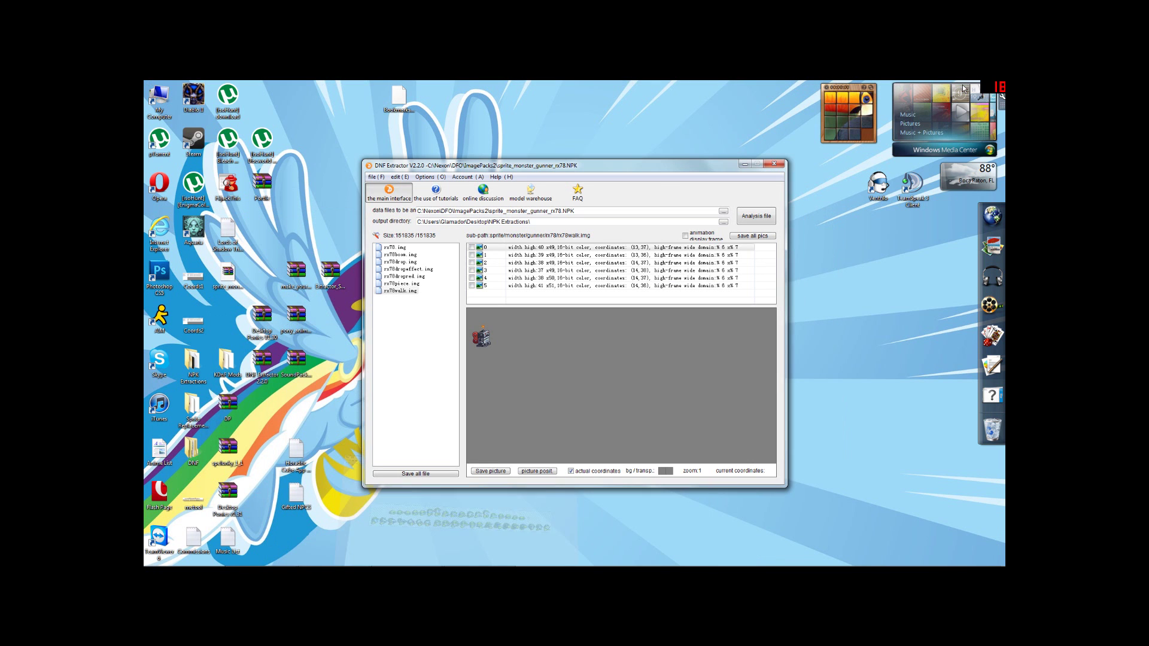
pyautogui.doubleClick(193, 362)
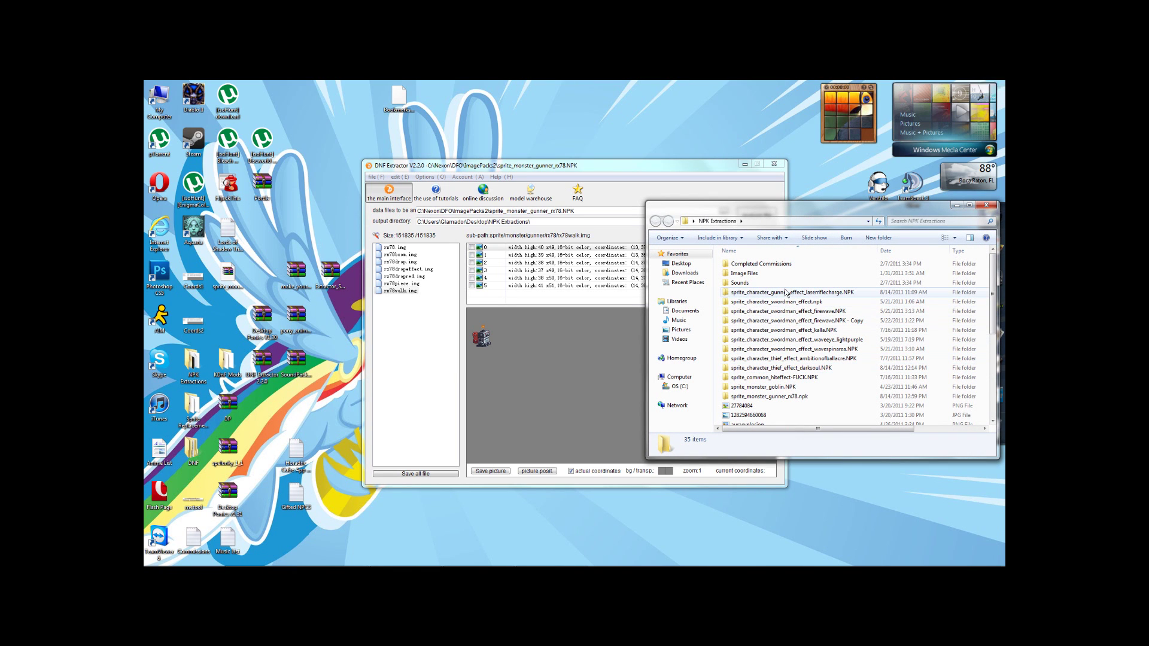
pyautogui.click(758, 396)
pyautogui.doubleClick(802, 396)
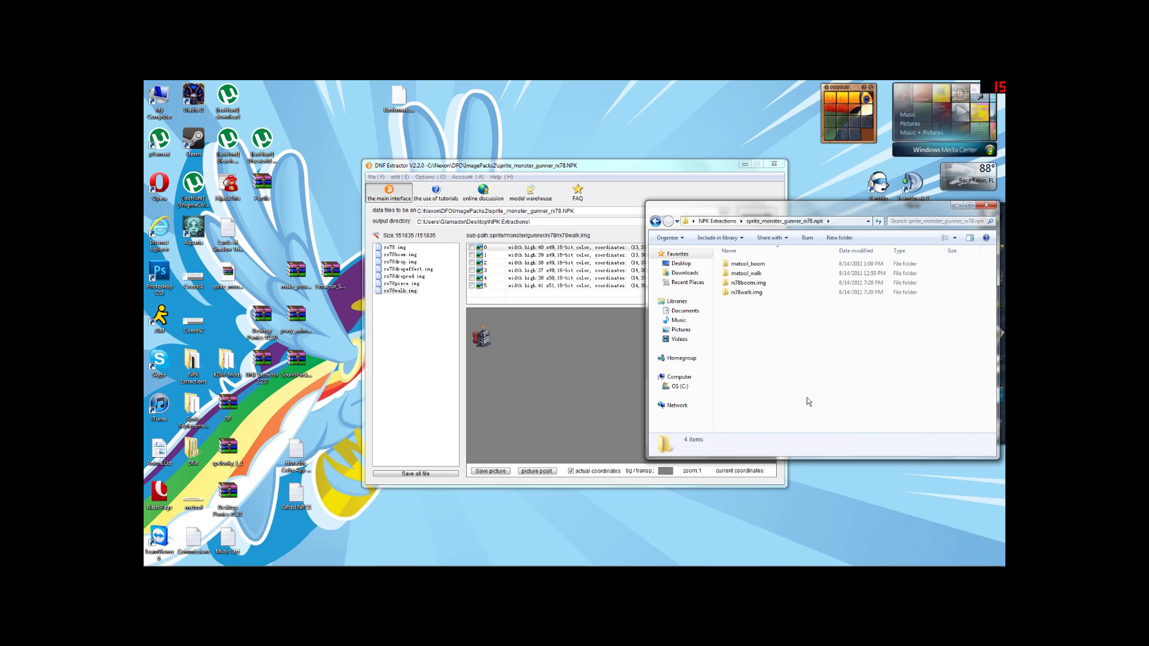
# Look at the extracted walk frames in the rx78walk.img folder and return to the parent folder
pyautogui.click(743, 274)
pyautogui.click(746, 264)
pyautogui.click(748, 308)
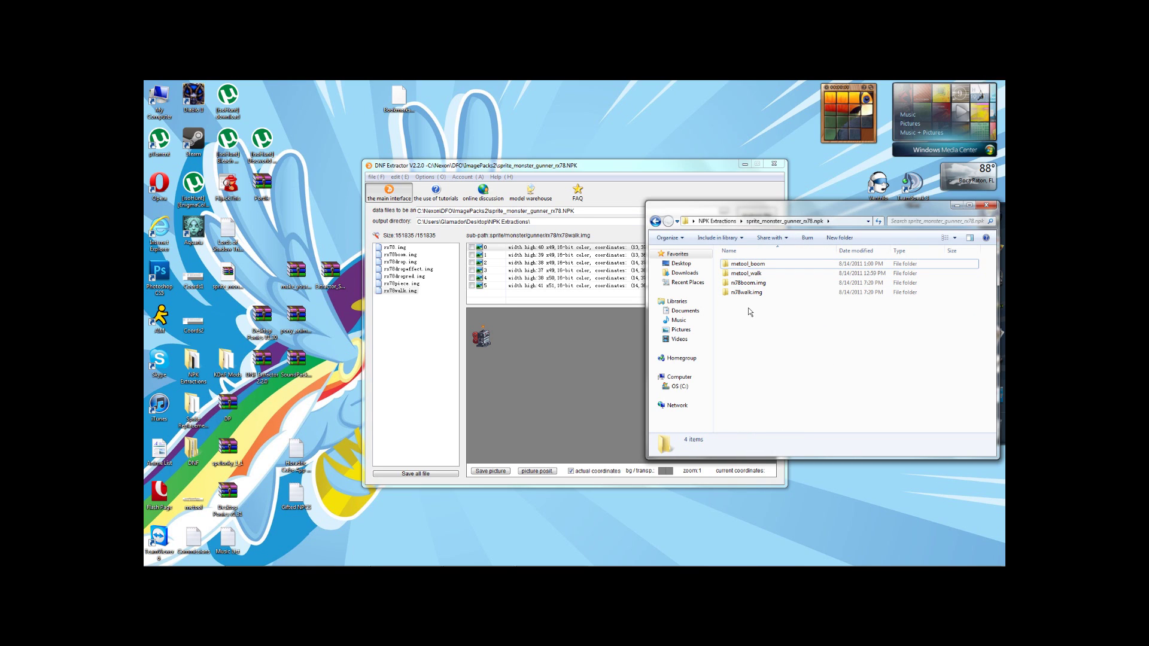
pyautogui.doubleClick(747, 292)
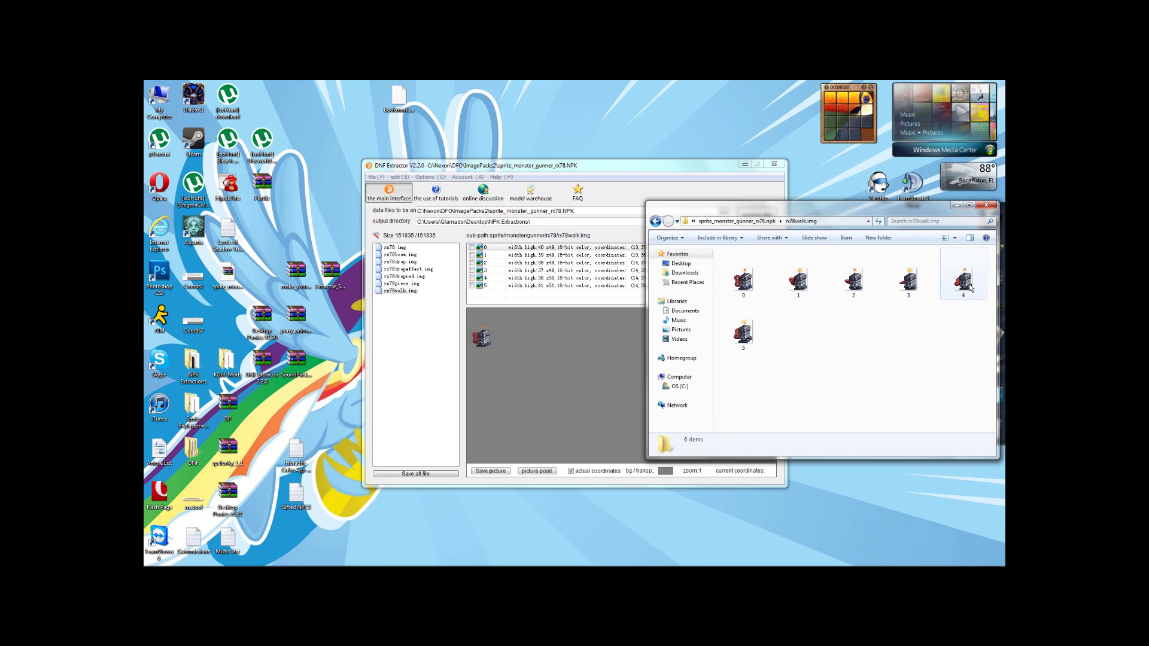
pyautogui.click(654, 221)
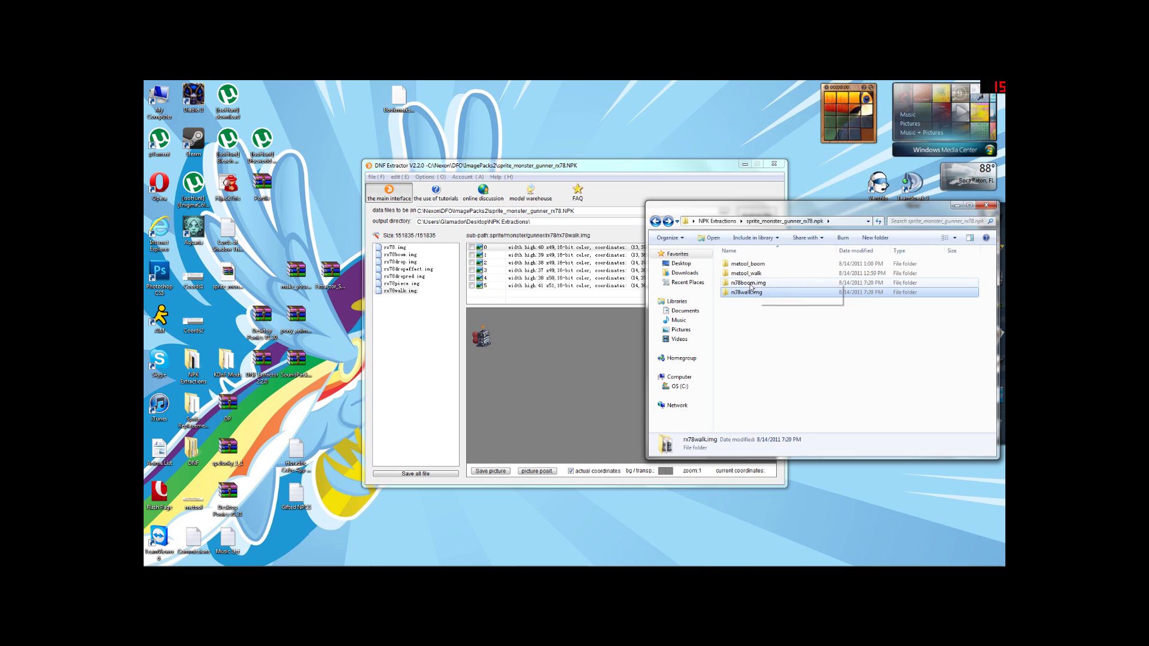
# Open the rx78boom.img folder and examine its extracted explosion frames 0 to 5
pyautogui.doubleClick(748, 266)
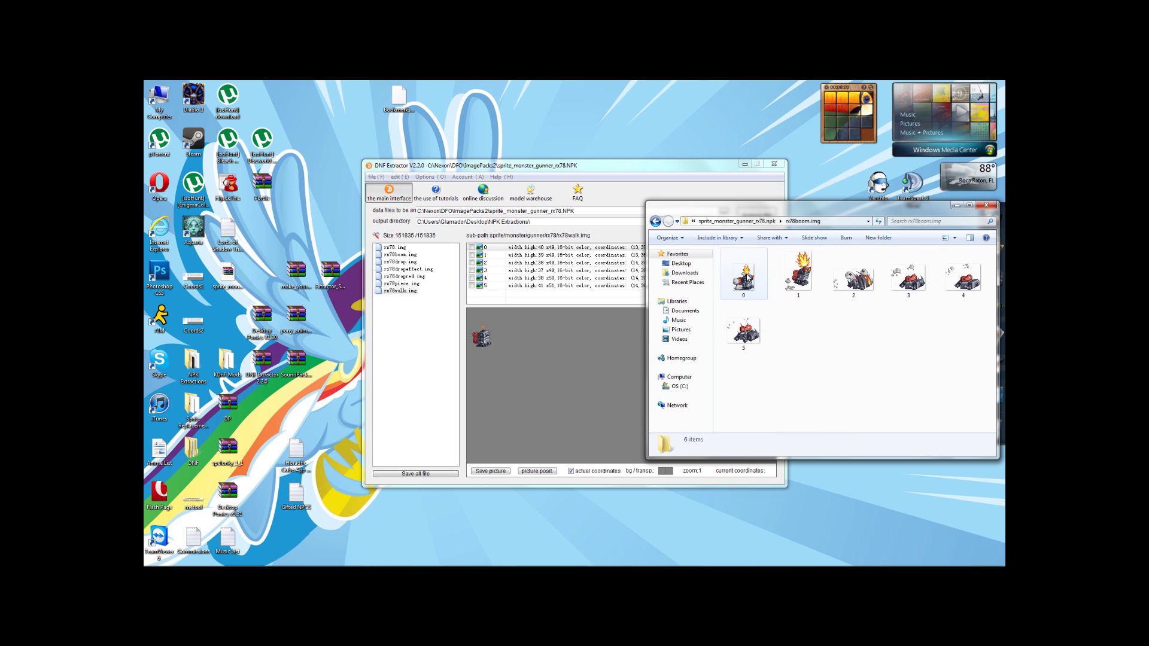
pyautogui.press('Right')
pyautogui.press('Right')
pyautogui.press('Right')
pyautogui.press('Right')
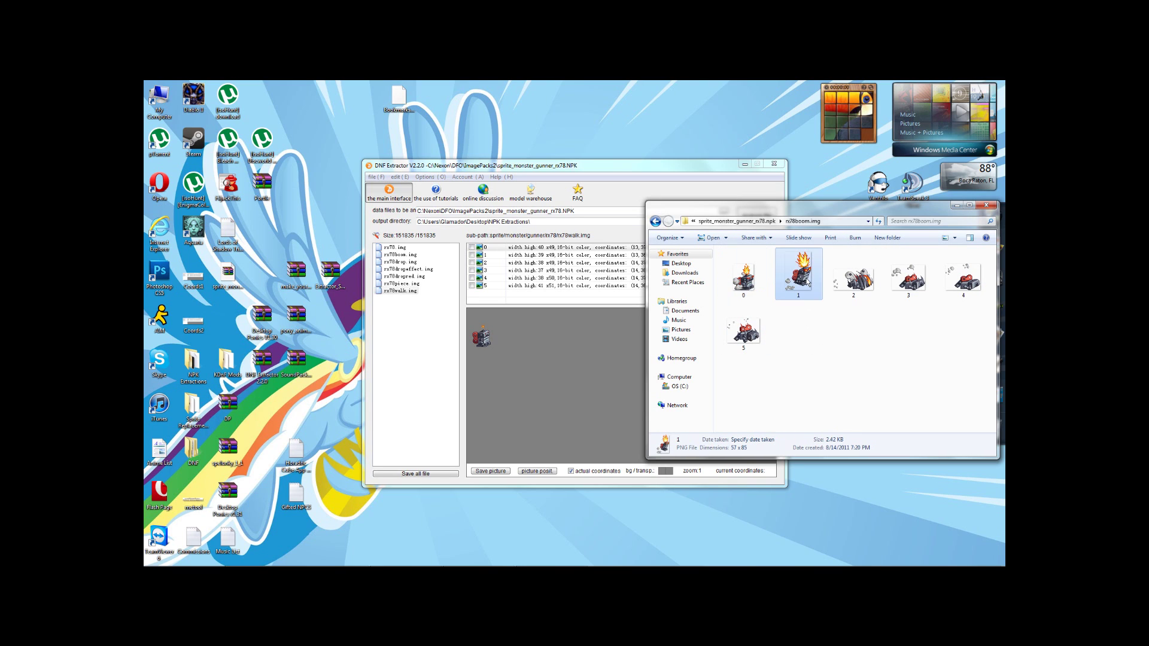
pyautogui.click(756, 328)
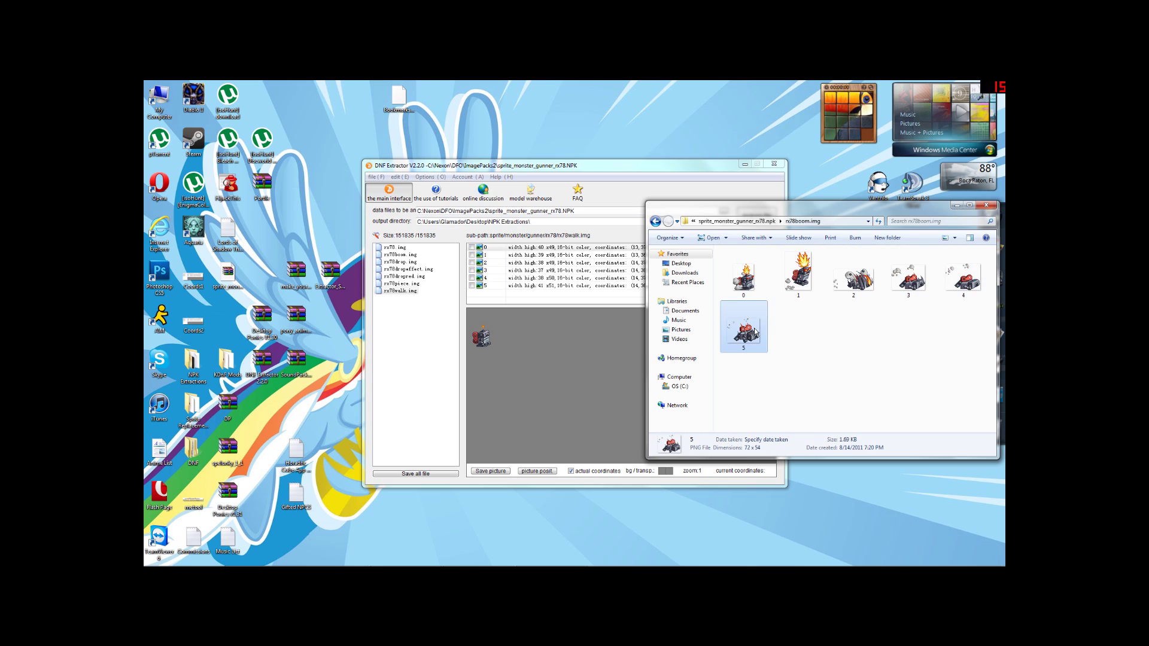
pyautogui.click(908, 348)
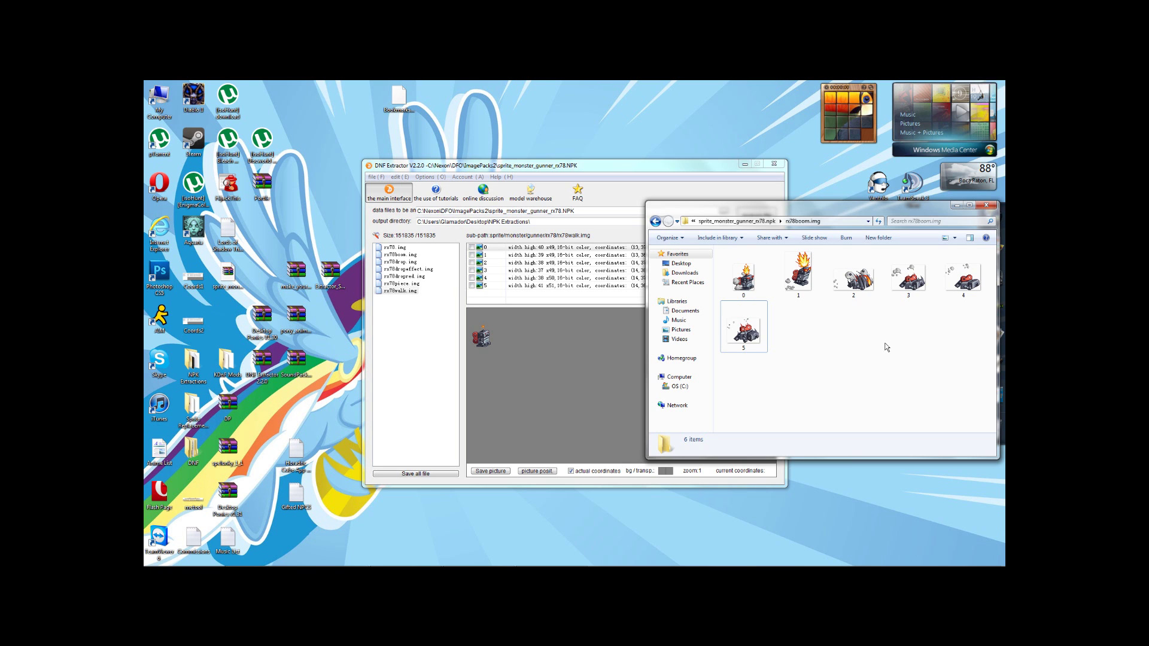
# Switch to Paint.NET, copy the first helmet sprite of metool.gif into a new 27 × 22 pixel image, and return to metool.gif
pyautogui.moveTo(401, 559)
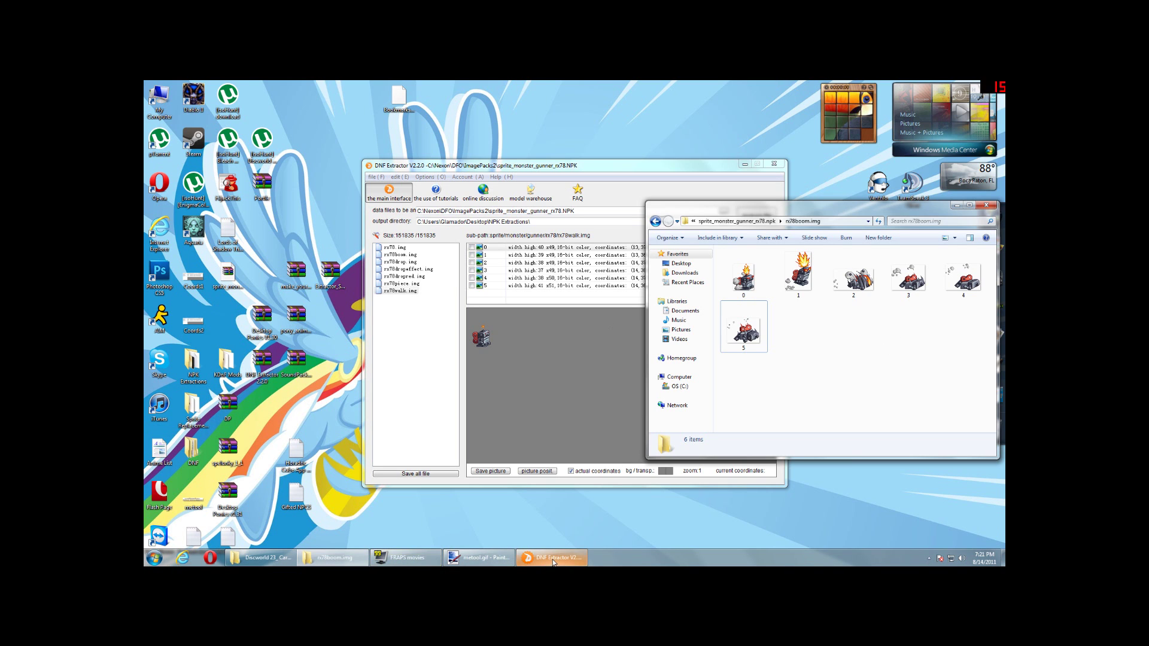
pyautogui.click(476, 557)
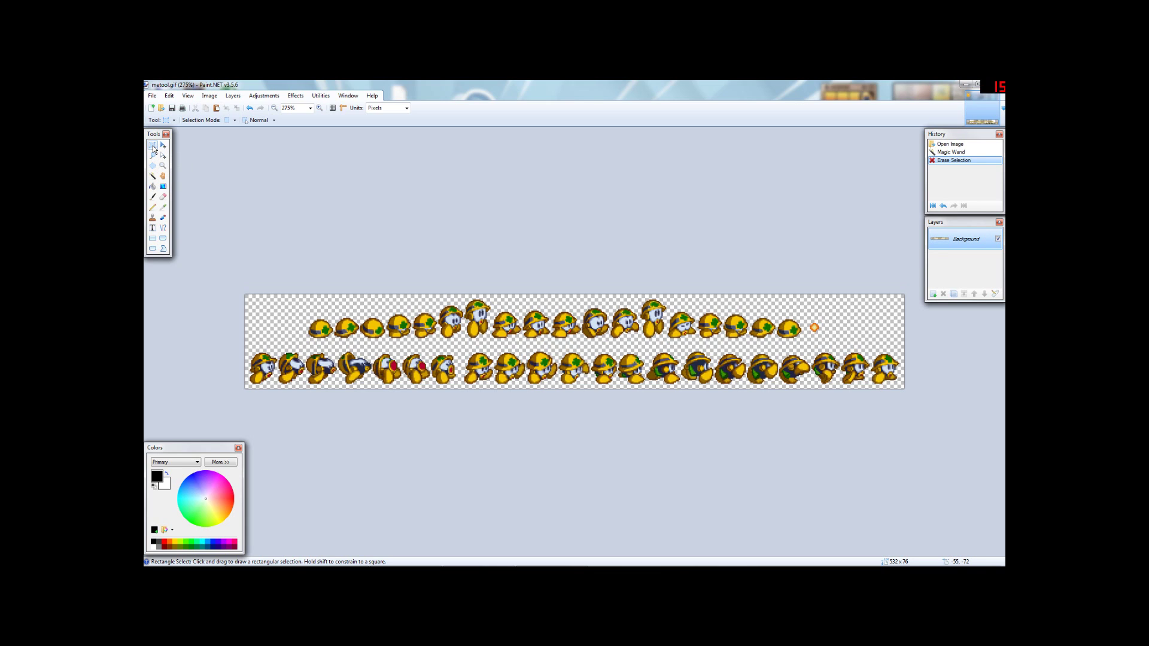
pyautogui.moveTo(302, 315); pyautogui.dragTo(332, 342)
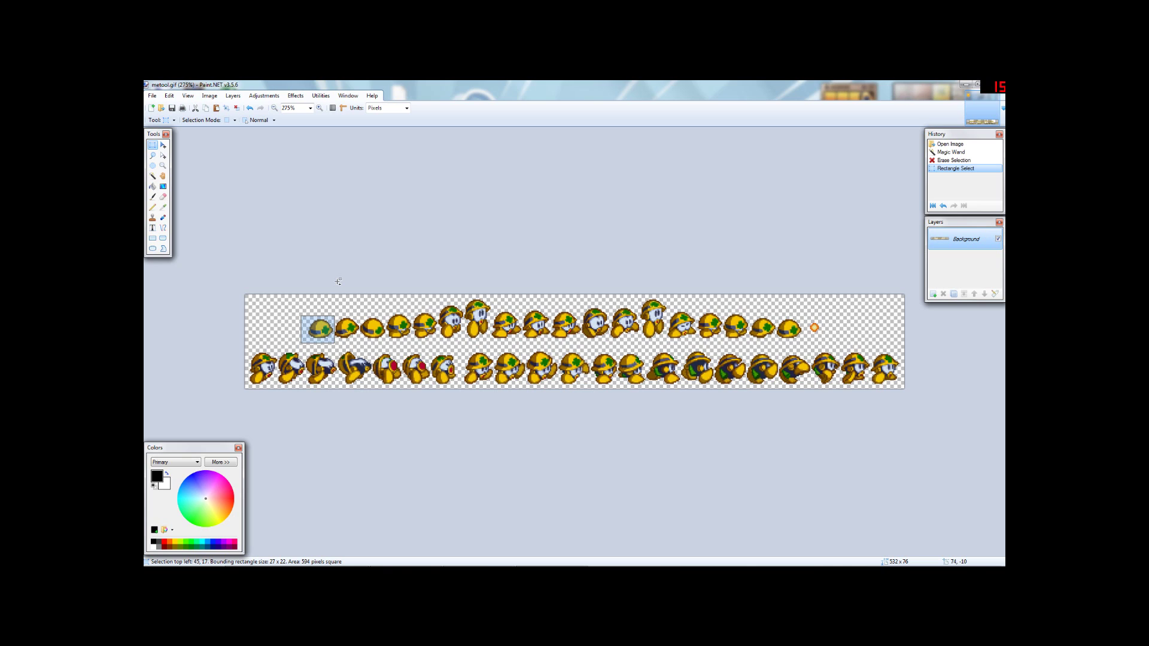
pyautogui.hotkey('ctrl', 'n')
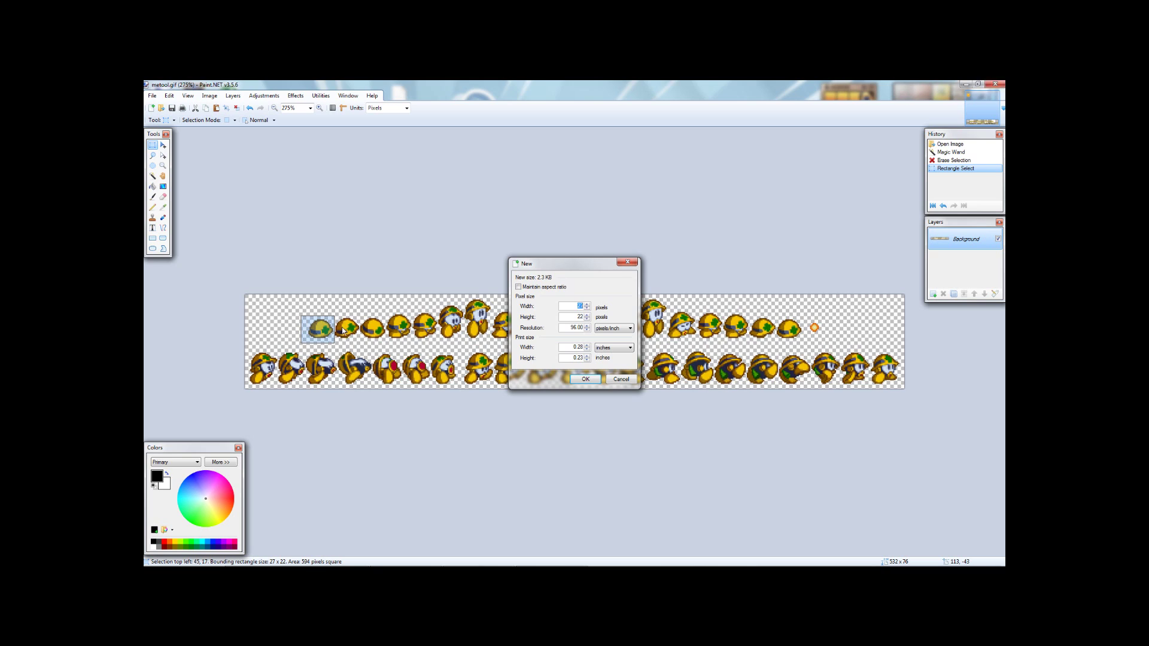
pyautogui.click(577, 378)
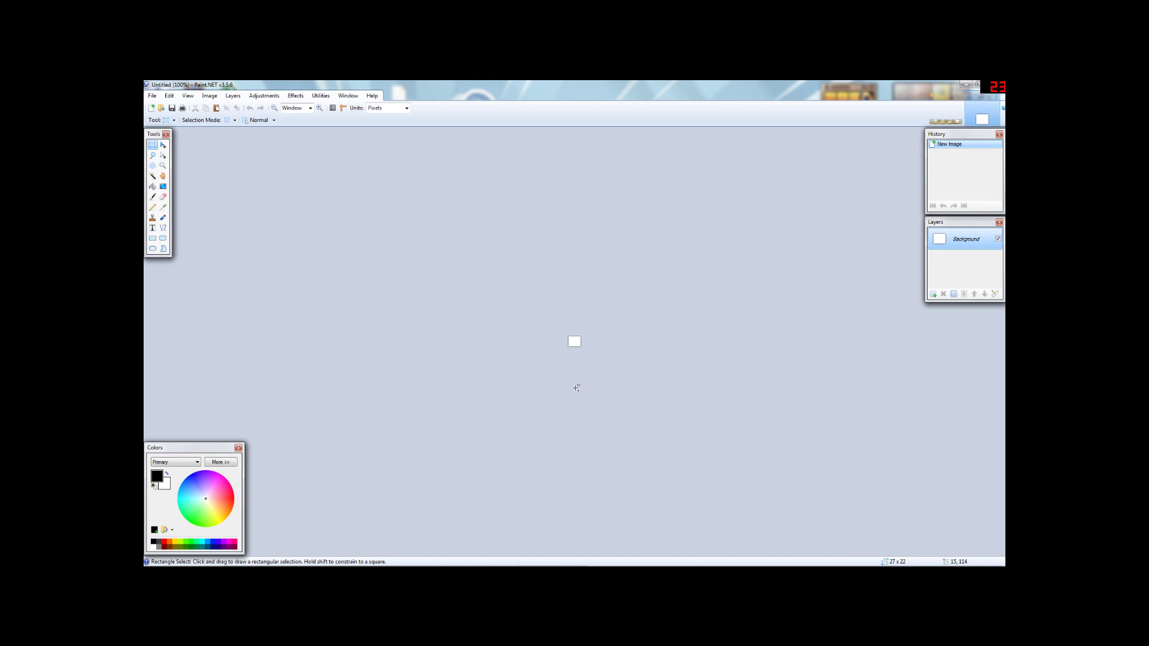
pyautogui.hotkey('ctrl', 'v')
pyautogui.hotkey('ctrl', 'd')
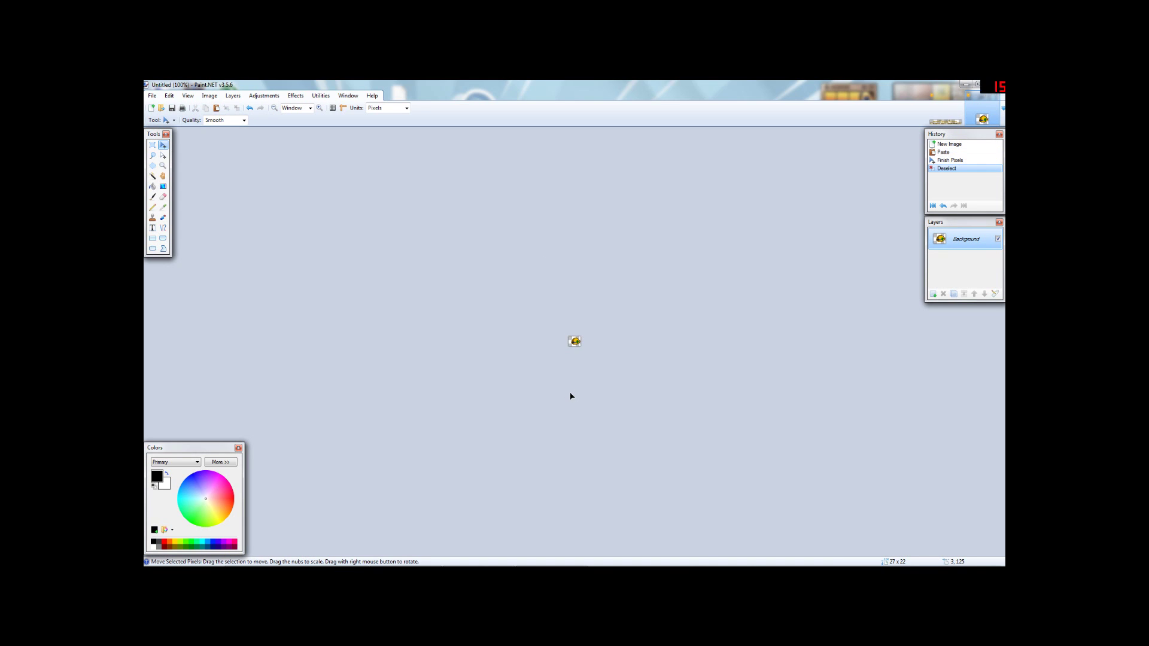
pyautogui.scroll(5, 572, 389)
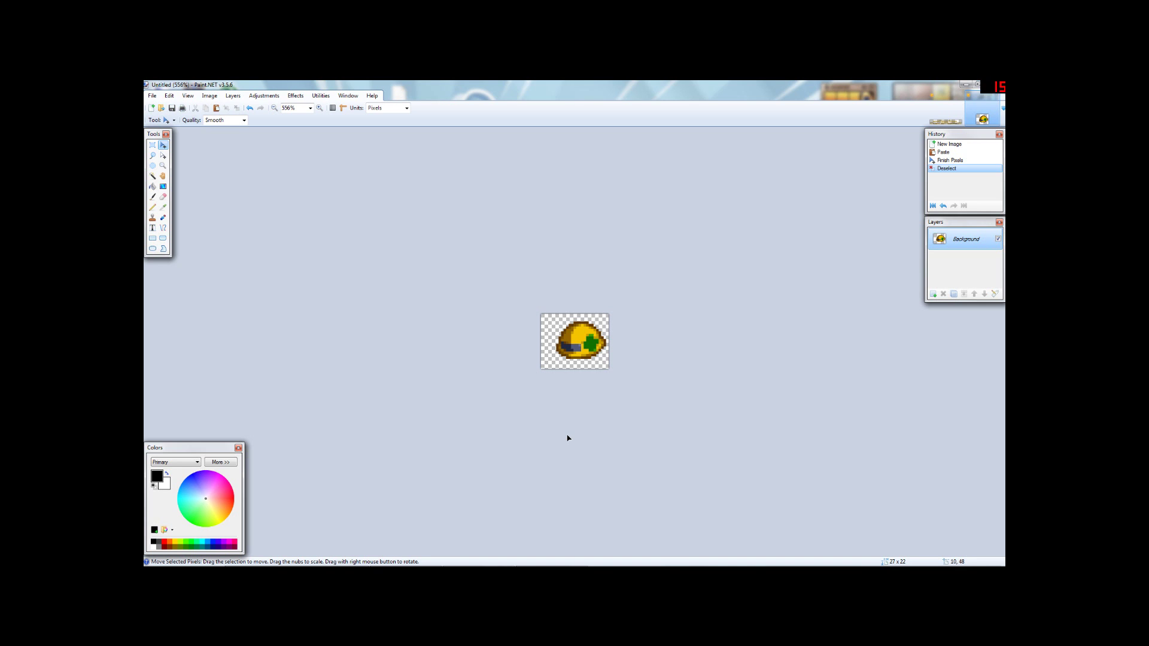
pyautogui.click(945, 120)
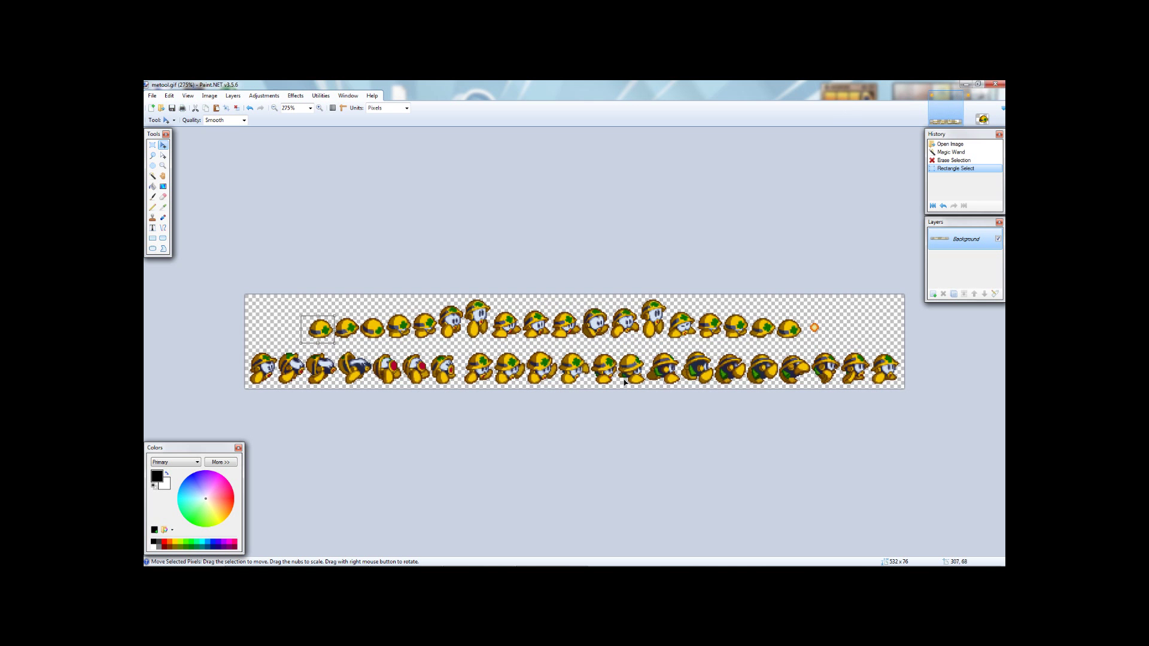
pyautogui.moveTo(319, 328); pyautogui.dragTo(346, 357)
pyautogui.hotkey('ctrl', 'd')
pyautogui.click(154, 147)
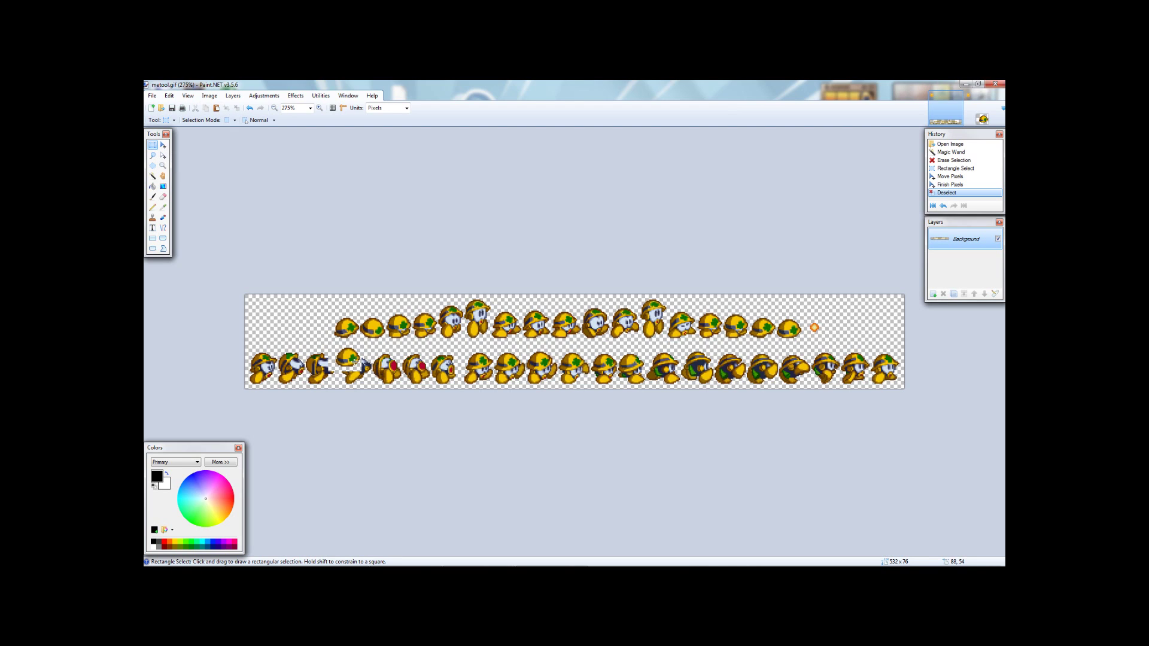
pyautogui.hotkey('ctrl', 'z')
pyautogui.hotkey('ctrl', 'z')
pyautogui.hotkey('ctrl', 'z')
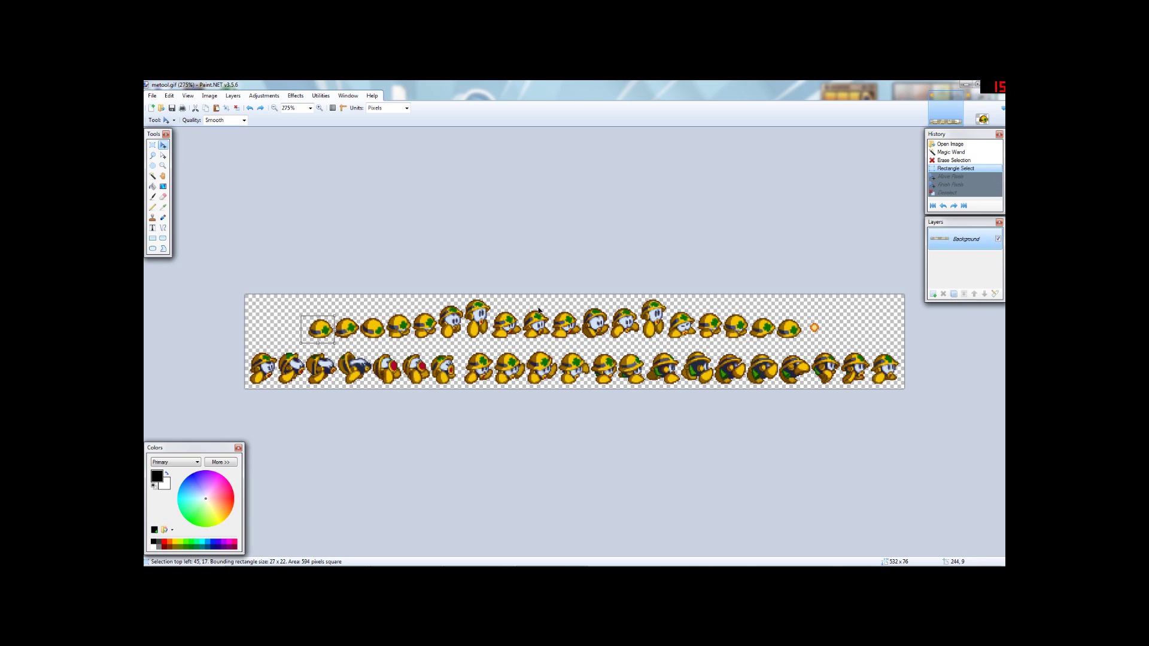
# Select the ninth sprite in the upper row of metool.gif and copy it into a new 23 × 31 pixel image
pyautogui.click(155, 145)
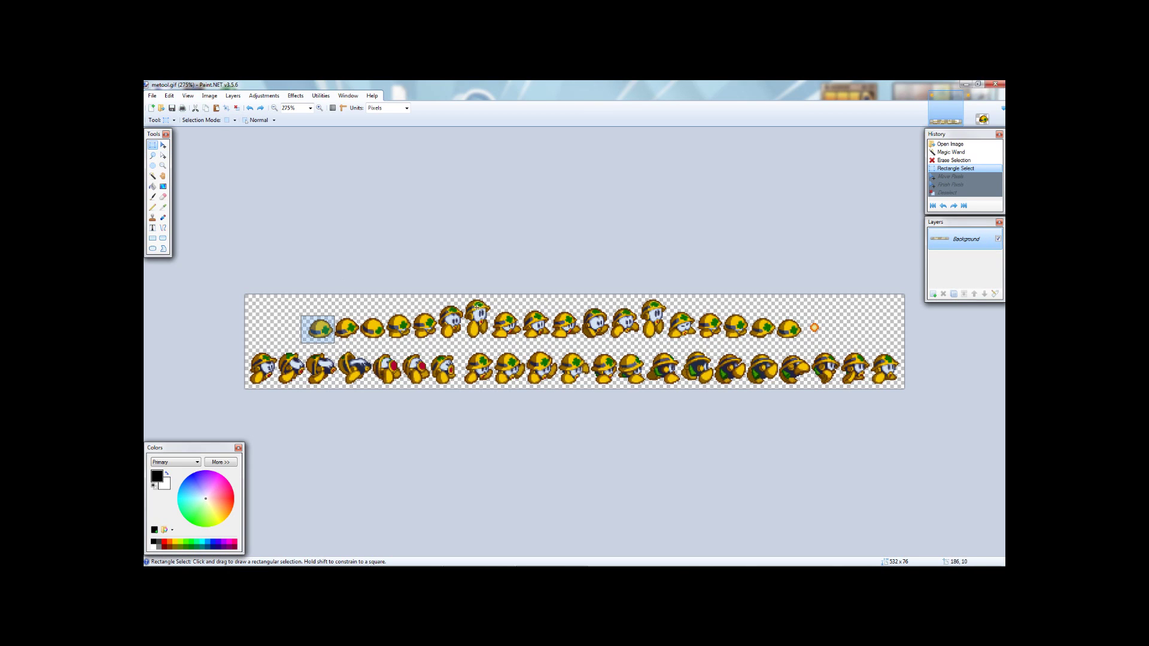
pyautogui.moveTo(517, 306); pyautogui.dragTo(550, 340)
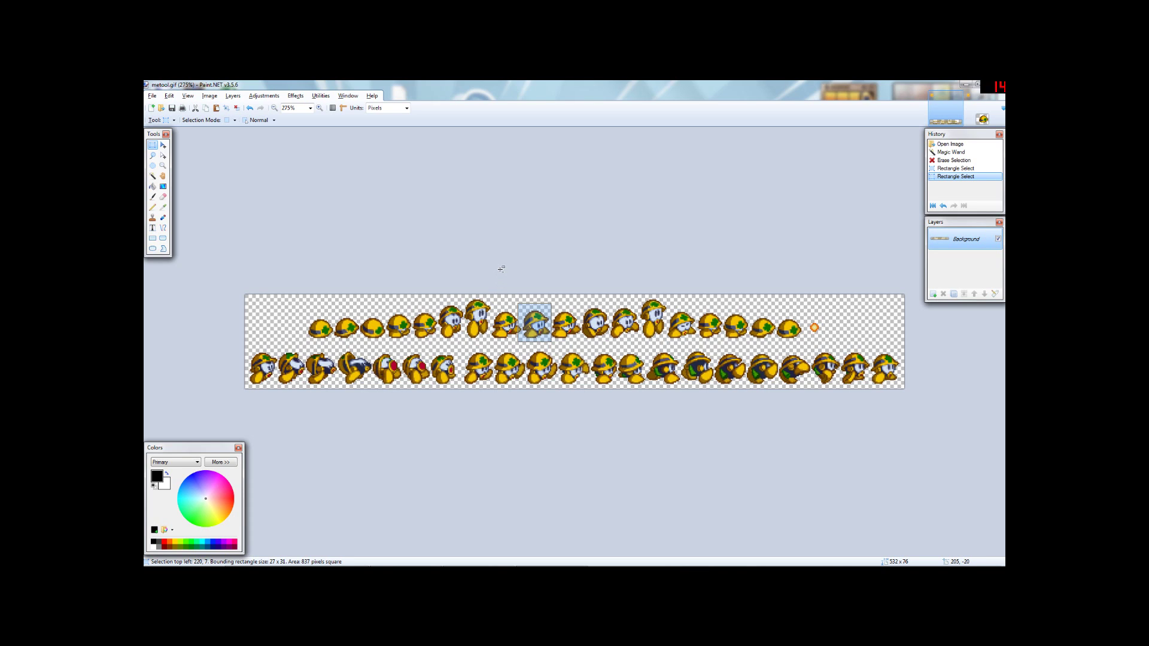
pyautogui.moveTo(500, 295); pyautogui.dragTo(523, 357)
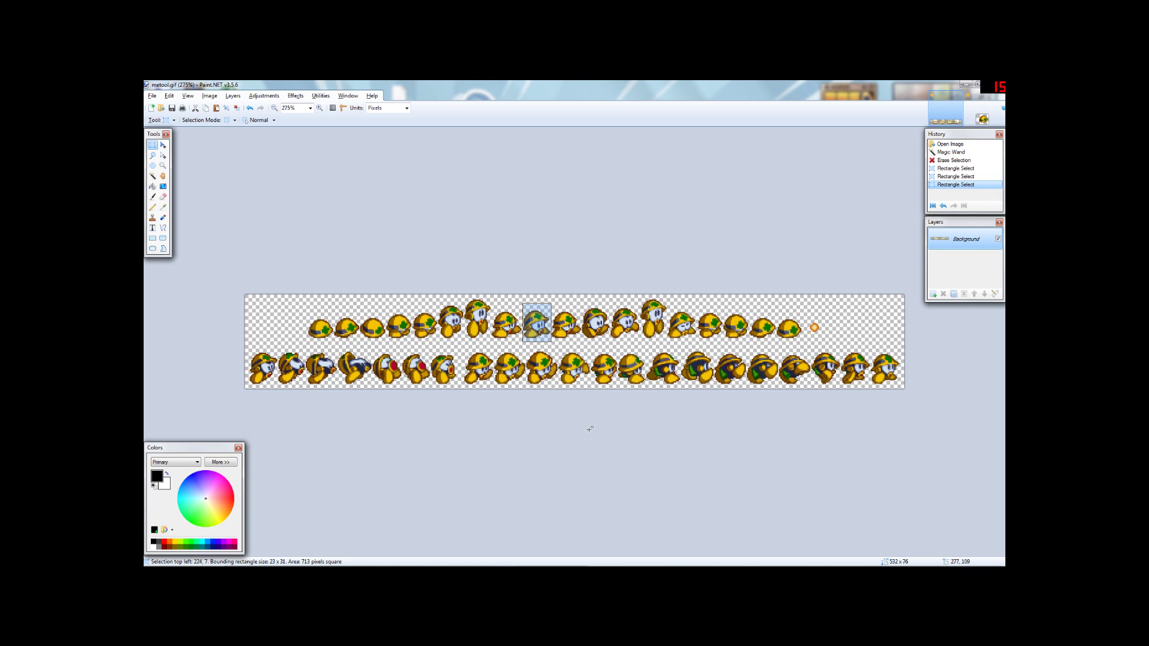
pyautogui.hotkey('ctrl', 'n')
pyautogui.press('Return')
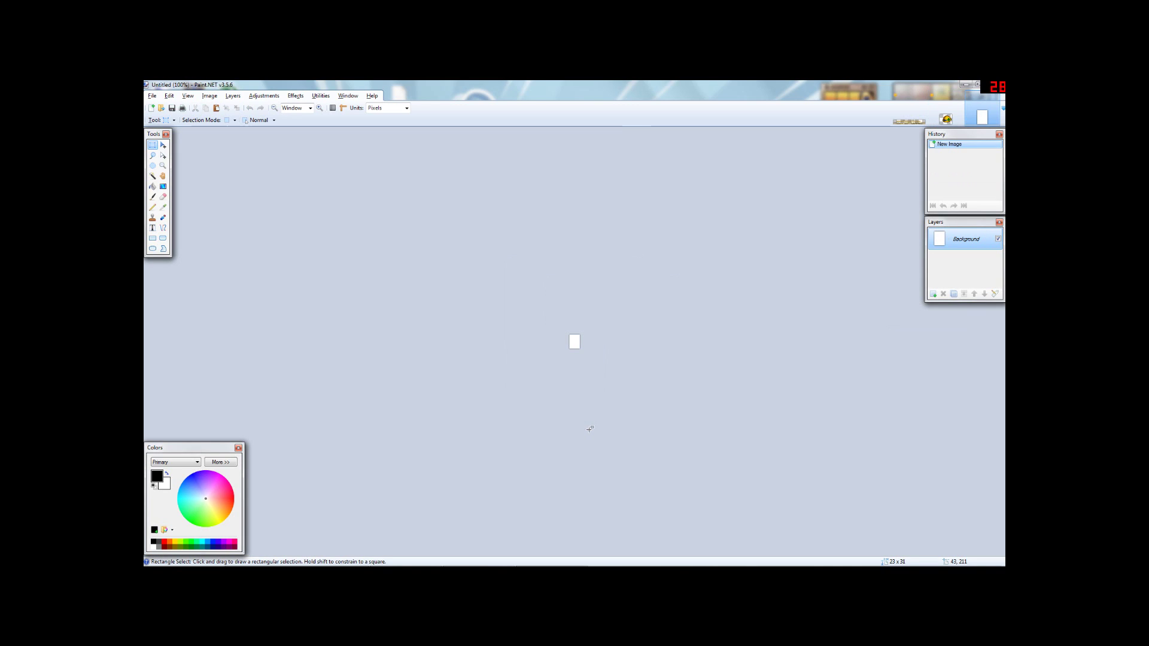
pyautogui.hotkey('ctrl', 'v')
pyautogui.hotkey('ctrl', 'd')
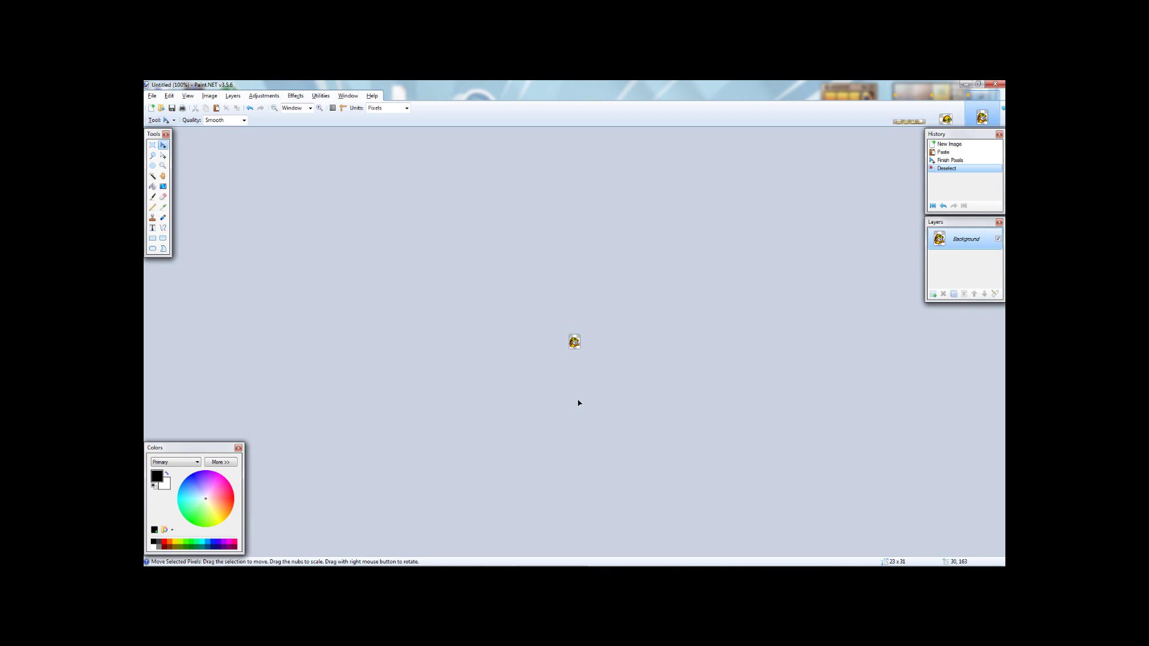
pyautogui.scroll(5, 566, 379)
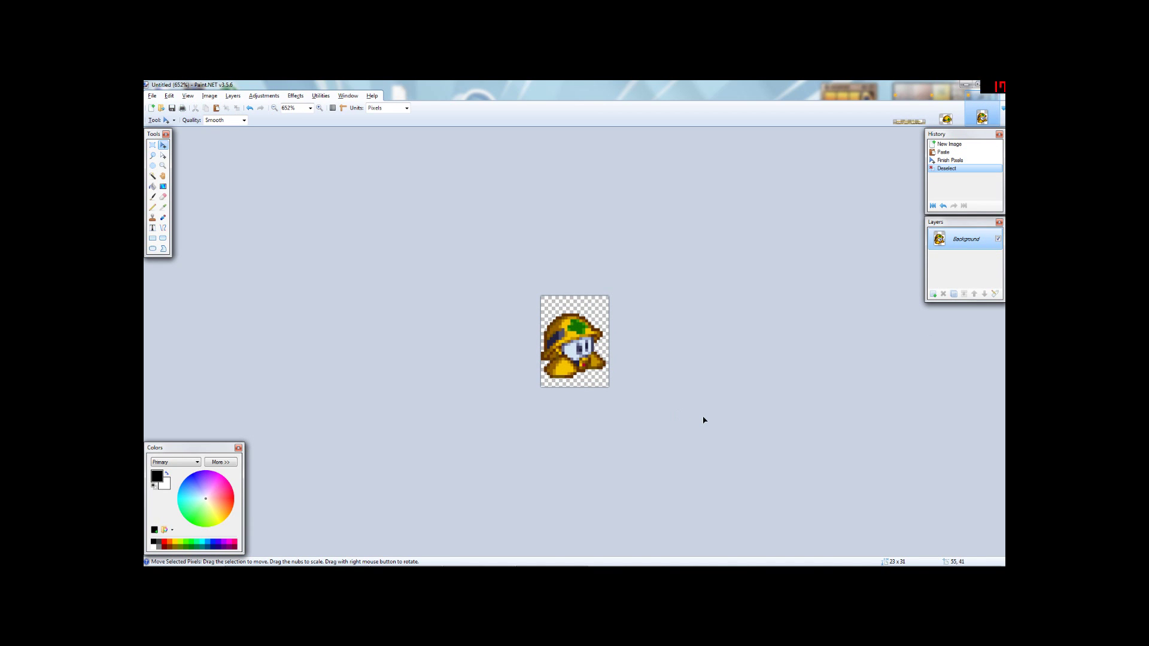
pyautogui.scroll(-3, 666, 399)
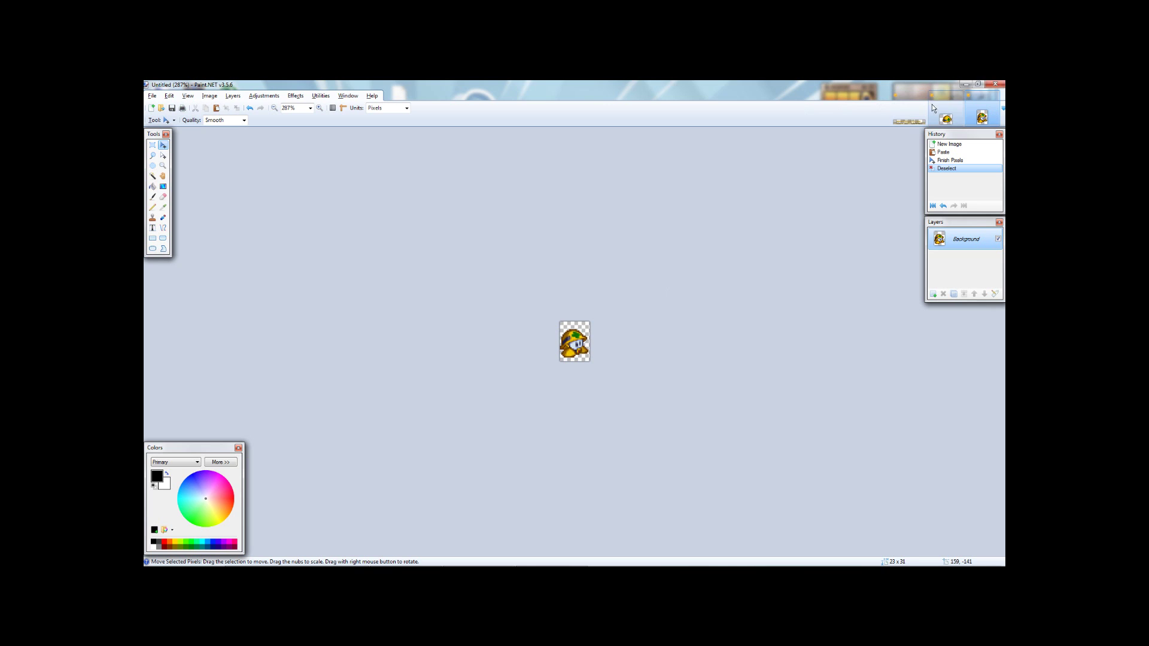
pyautogui.click(995, 96)
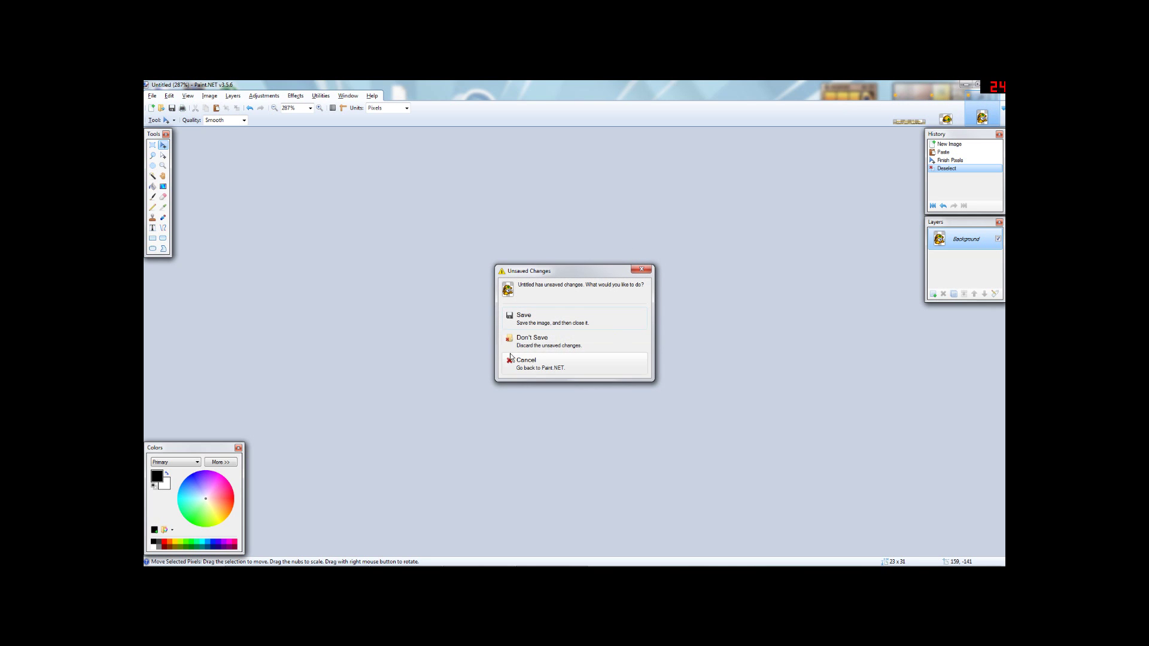
pyautogui.click(542, 323)
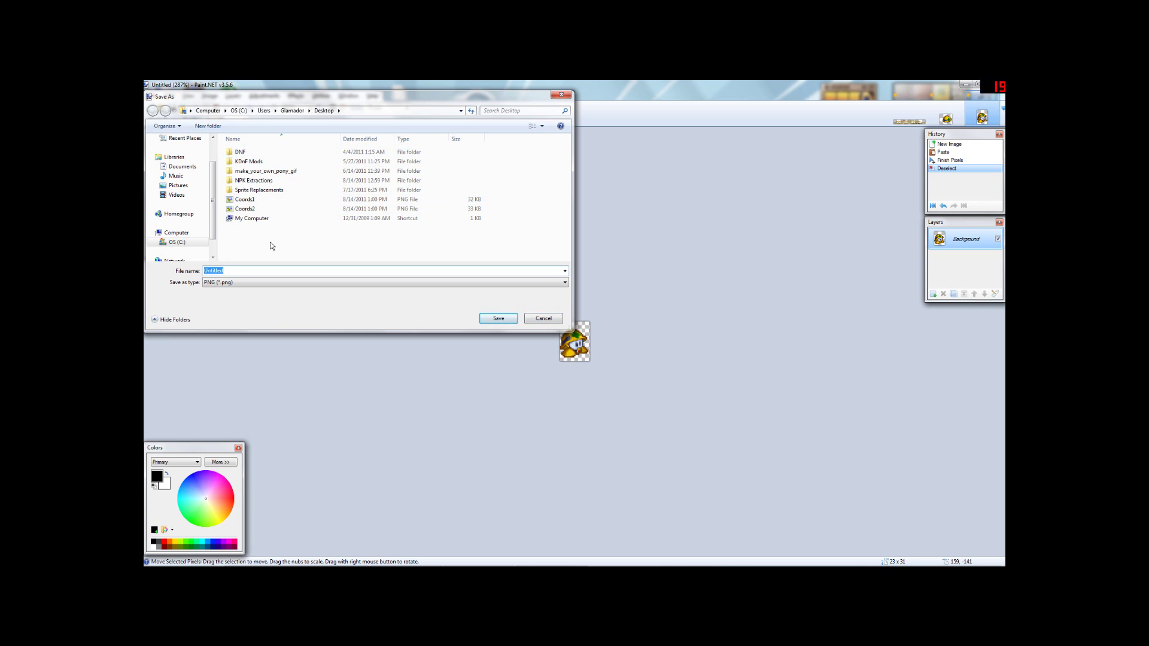
pyautogui.doubleClick(254, 180)
pyautogui.click(322, 247)
pyautogui.scroll(-3, 321, 252)
pyautogui.scroll(1, 321, 252)
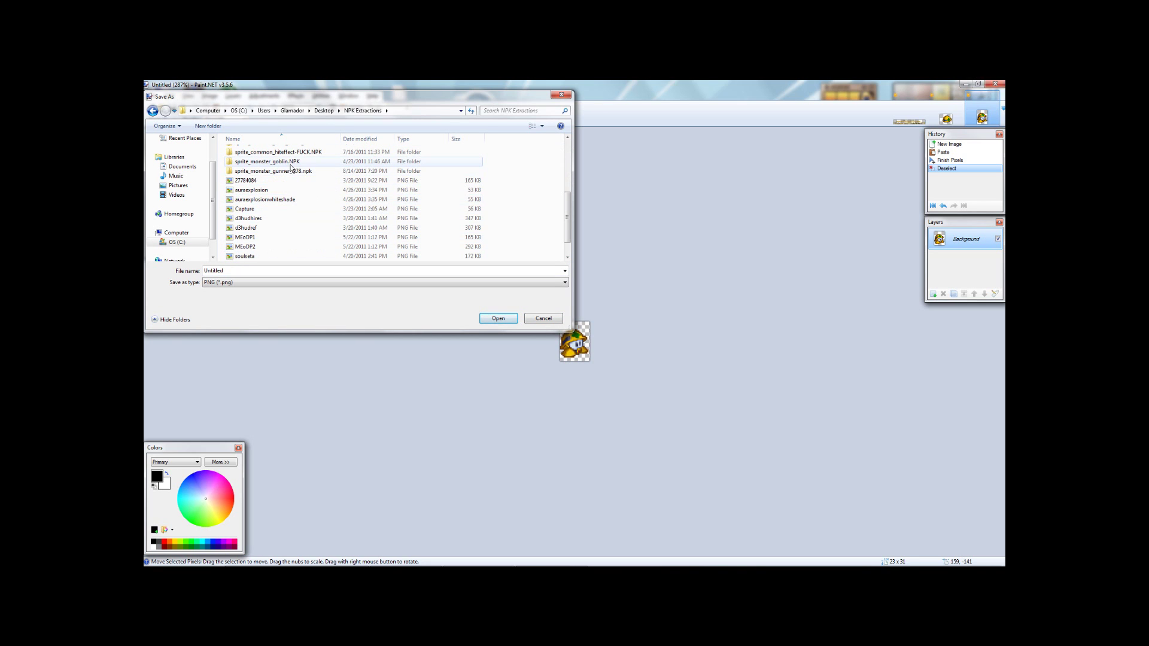
pyautogui.doubleClick(290, 172)
pyautogui.doubleClick(259, 152)
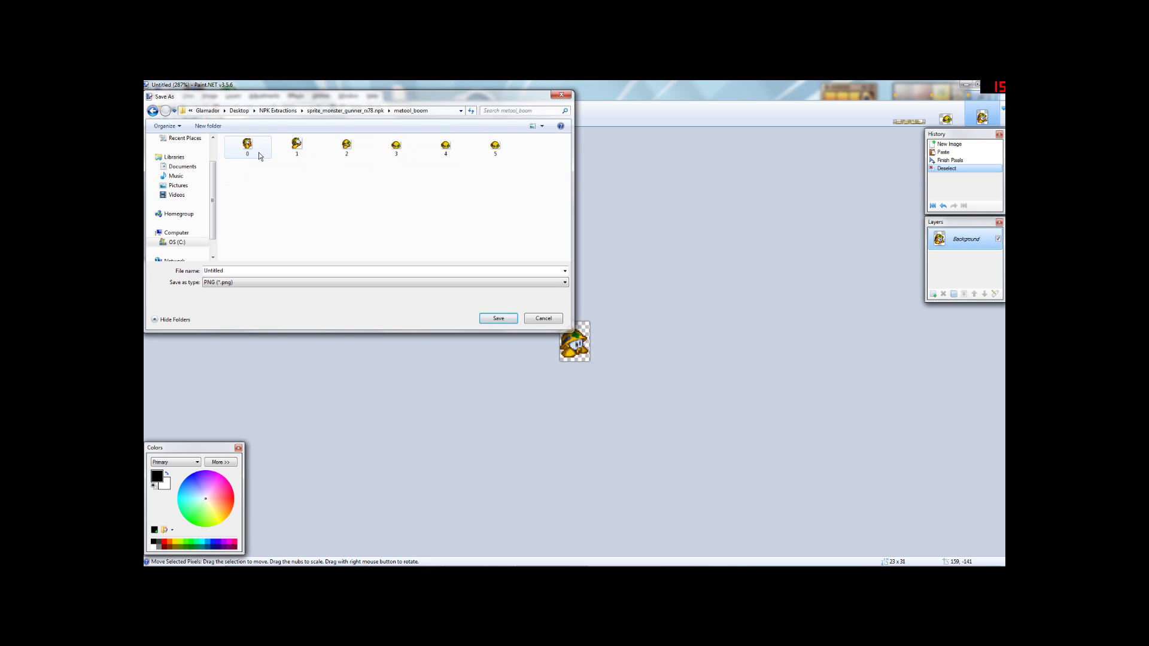
pyautogui.click(537, 319)
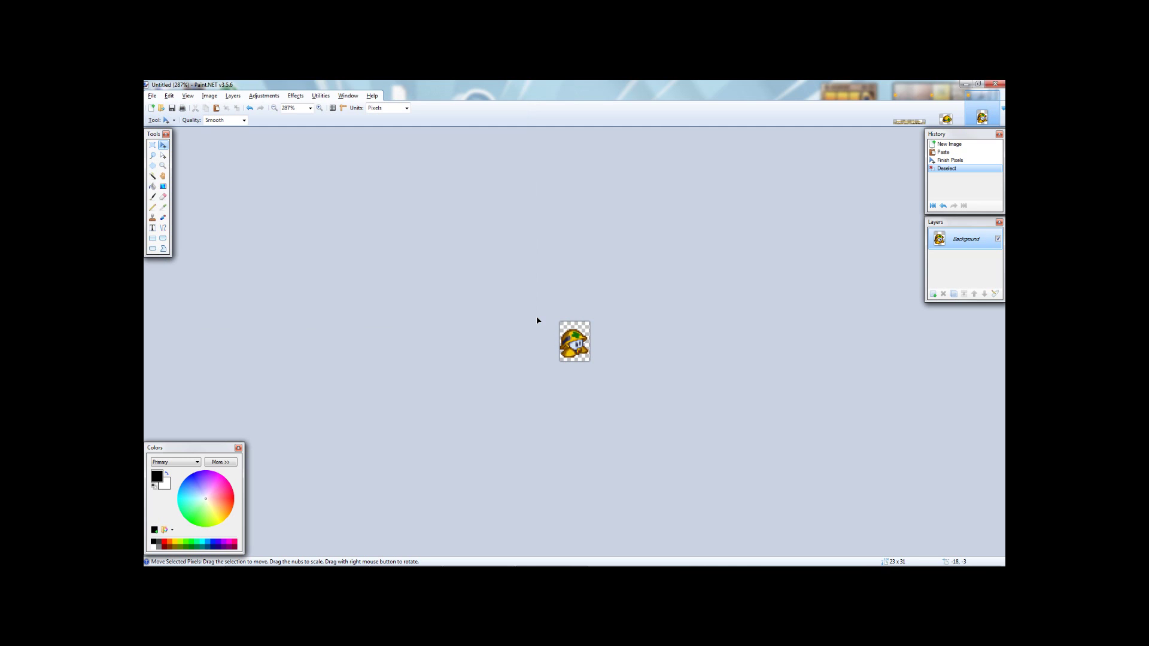
# Close both new sprite images without saving, leaving metool.gif open, and minimize Paint.NET
pyautogui.click(995, 83)
pyautogui.click(544, 352)
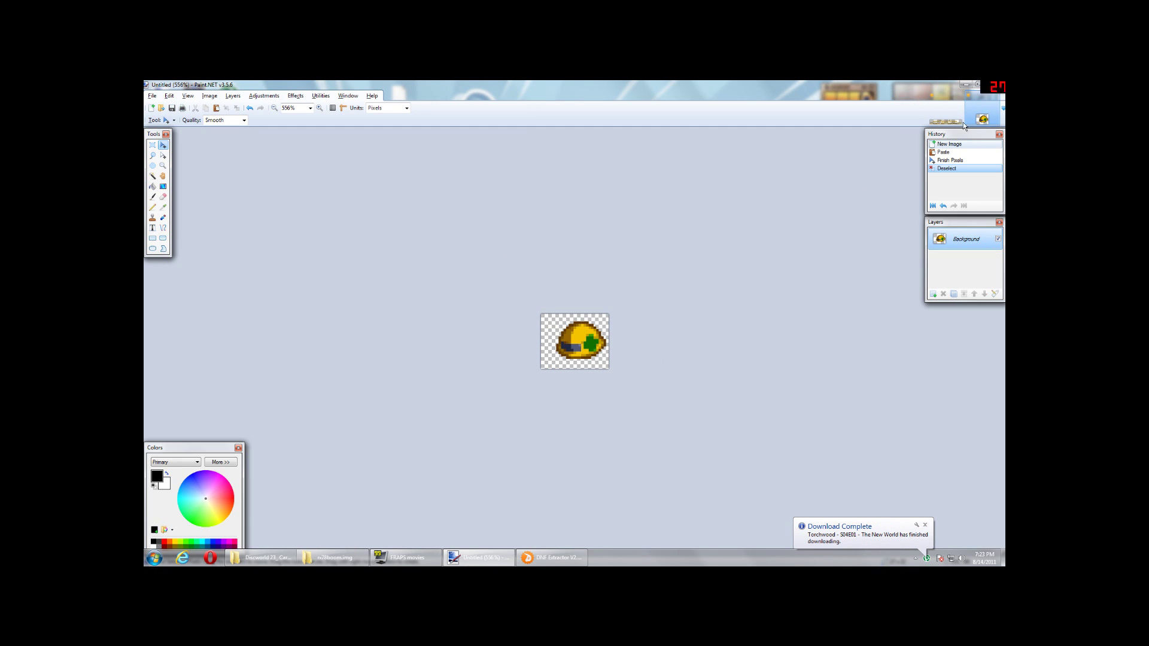
pyautogui.click(572, 343)
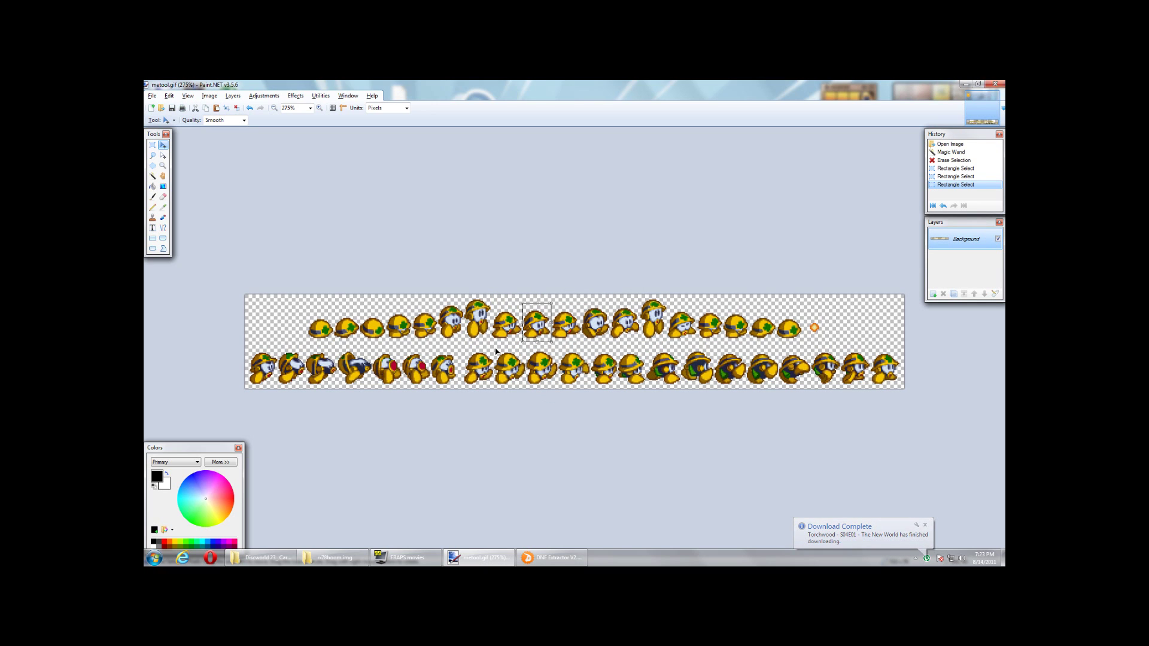
pyautogui.click(968, 87)
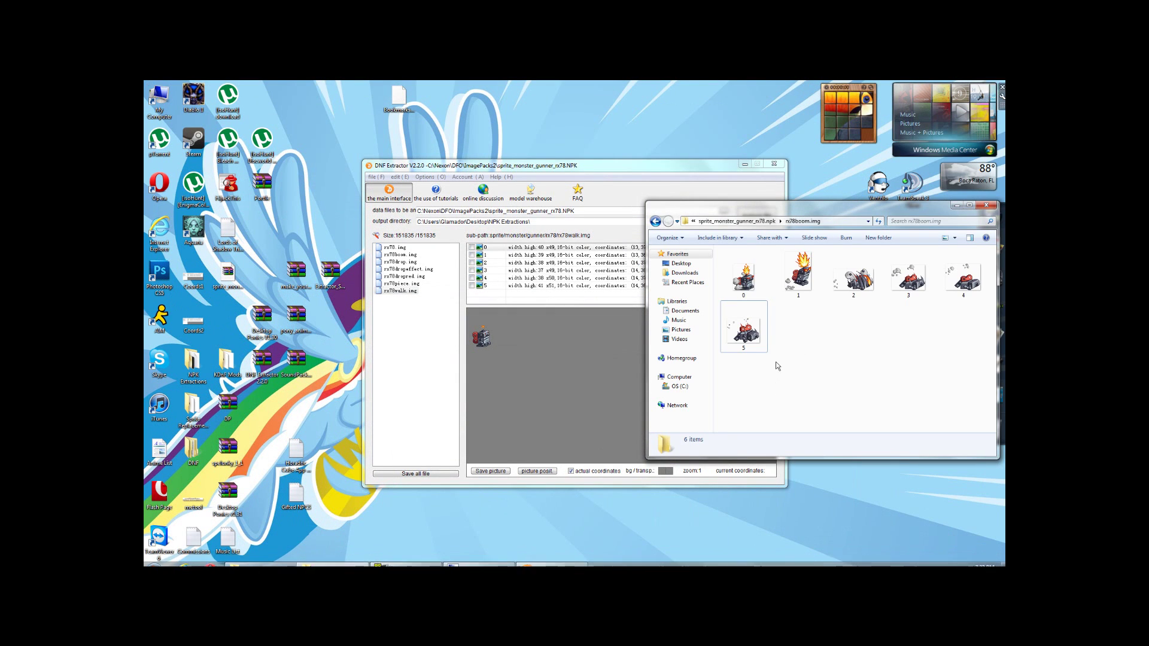
# Open the metool_boom folder inside sprite_monster_gunner_rx78.npk and examine its replacement frames 0 to 5 in the image viewer
pyautogui.click(767, 221)
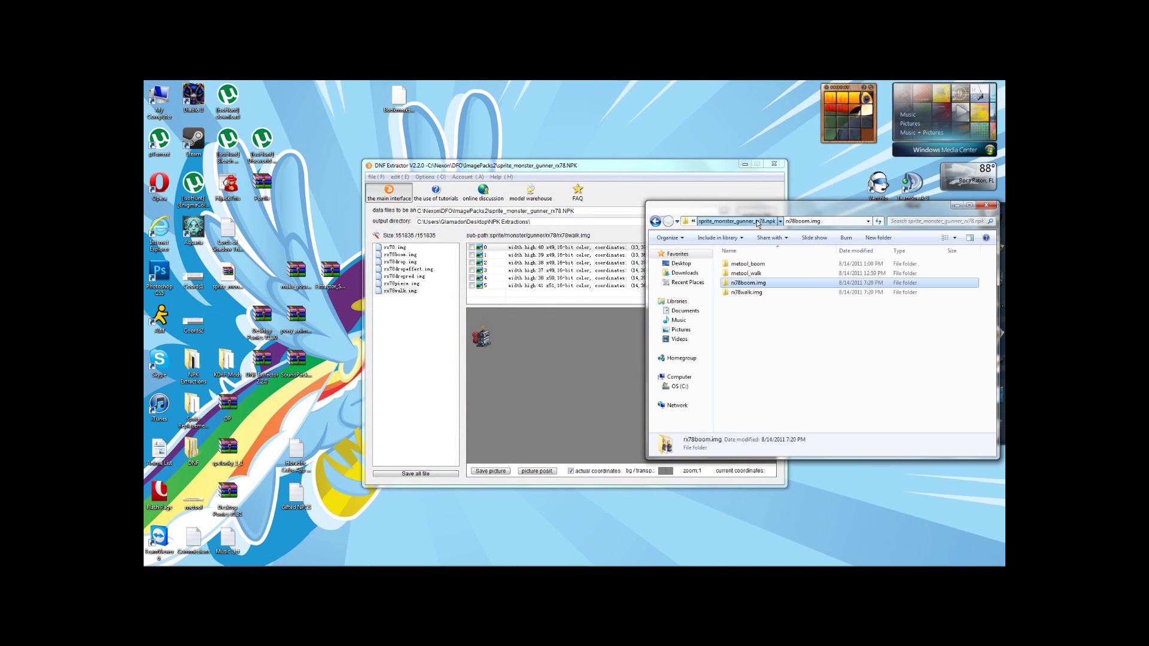
pyautogui.click(746, 267)
pyautogui.doubleClick(746, 268)
pyautogui.doubleClick(743, 259)
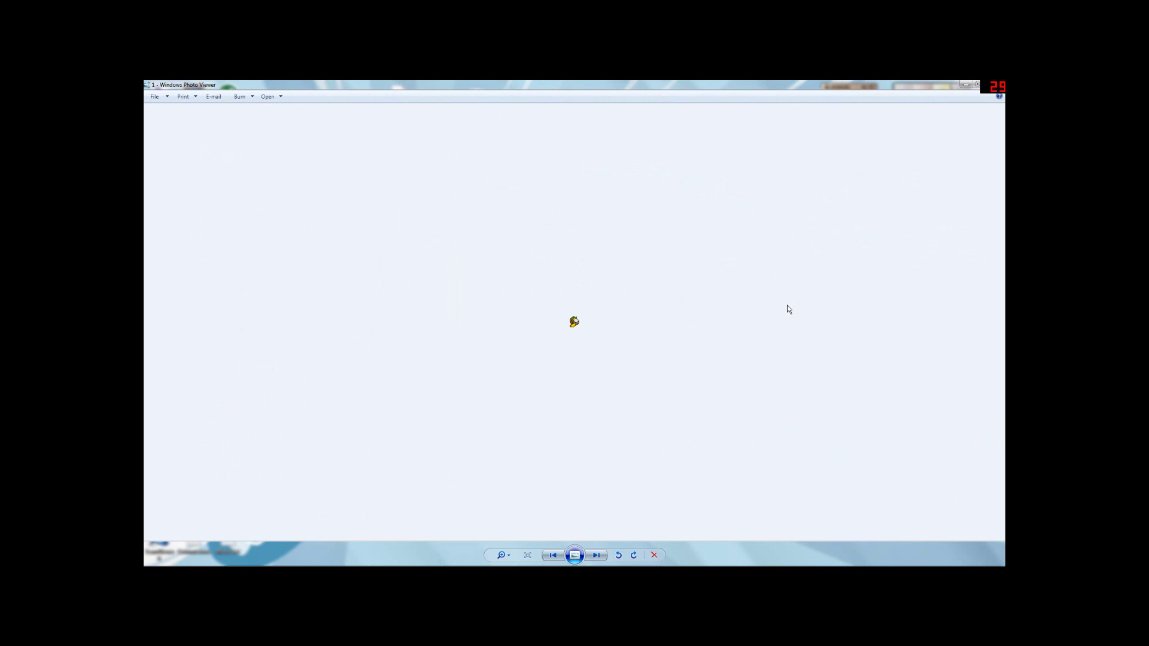
pyautogui.press('Right')
pyautogui.press('Right')
pyautogui.press('Right')
pyautogui.press('Right')
pyautogui.press('Right')
pyautogui.press('Right')
pyautogui.press('Right')
pyautogui.press('Right')
pyautogui.press('Right')
pyautogui.press('Right')
pyautogui.click(995, 84)
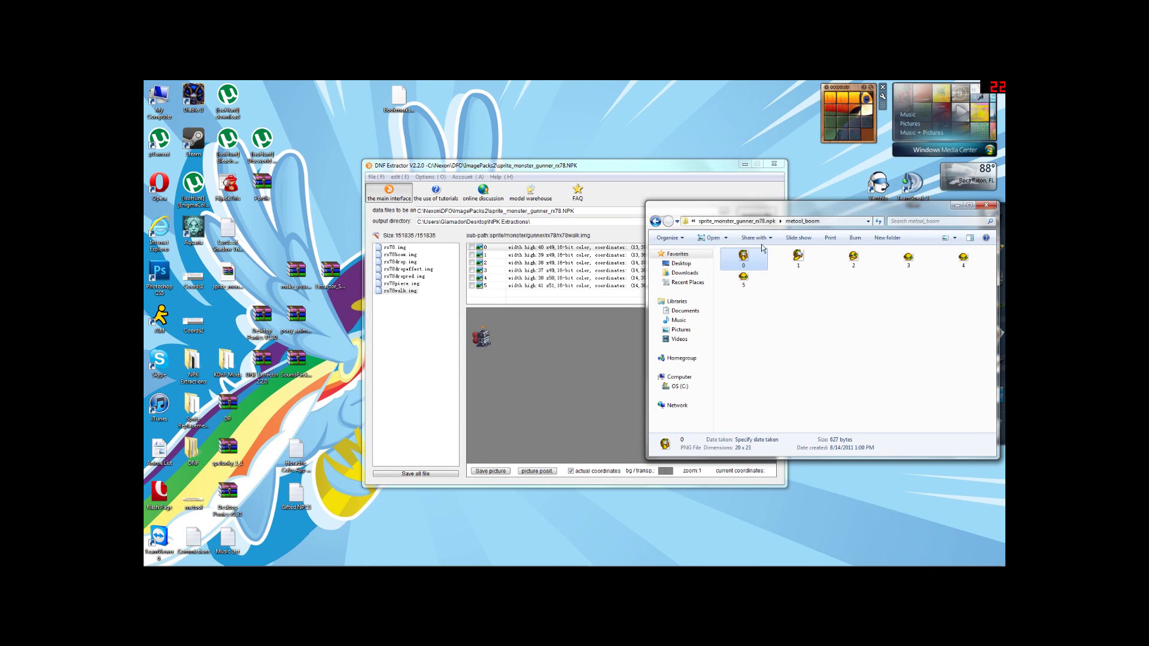
# Return to the parent folder, open metool_walk, and examine its replacement walk frames 0 to 5
pyautogui.click(739, 221)
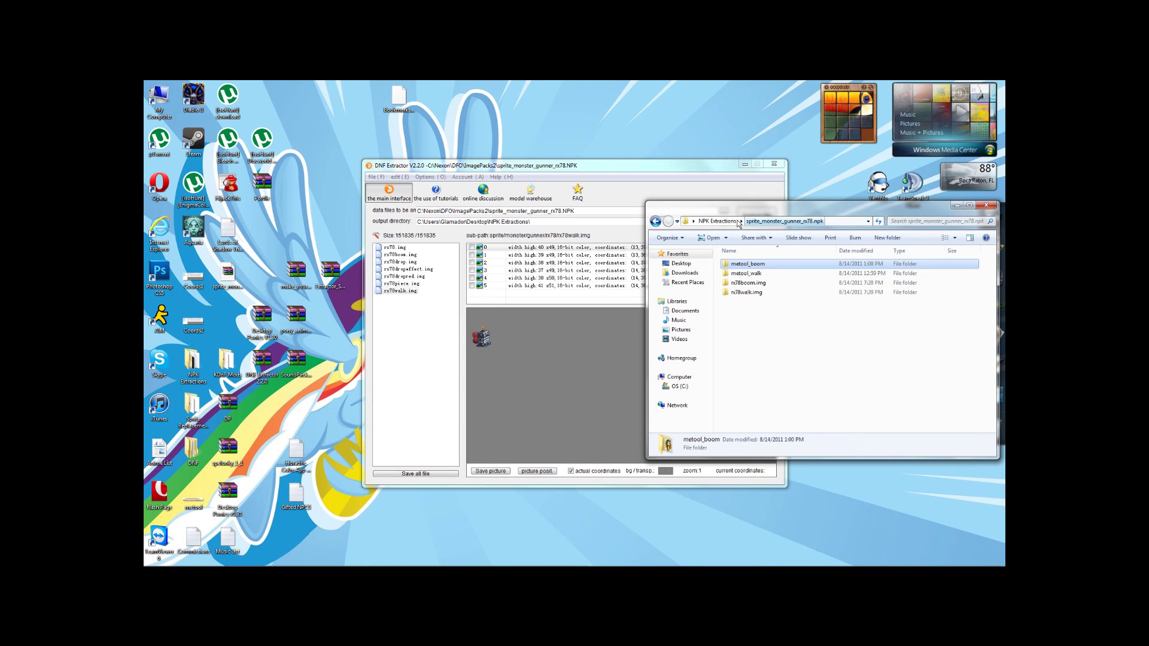
pyautogui.doubleClick(746, 274)
pyautogui.doubleClick(748, 260)
pyautogui.press('Right')
pyautogui.press('Right')
pyautogui.press('Right')
pyautogui.press('Right')
pyautogui.press('Right')
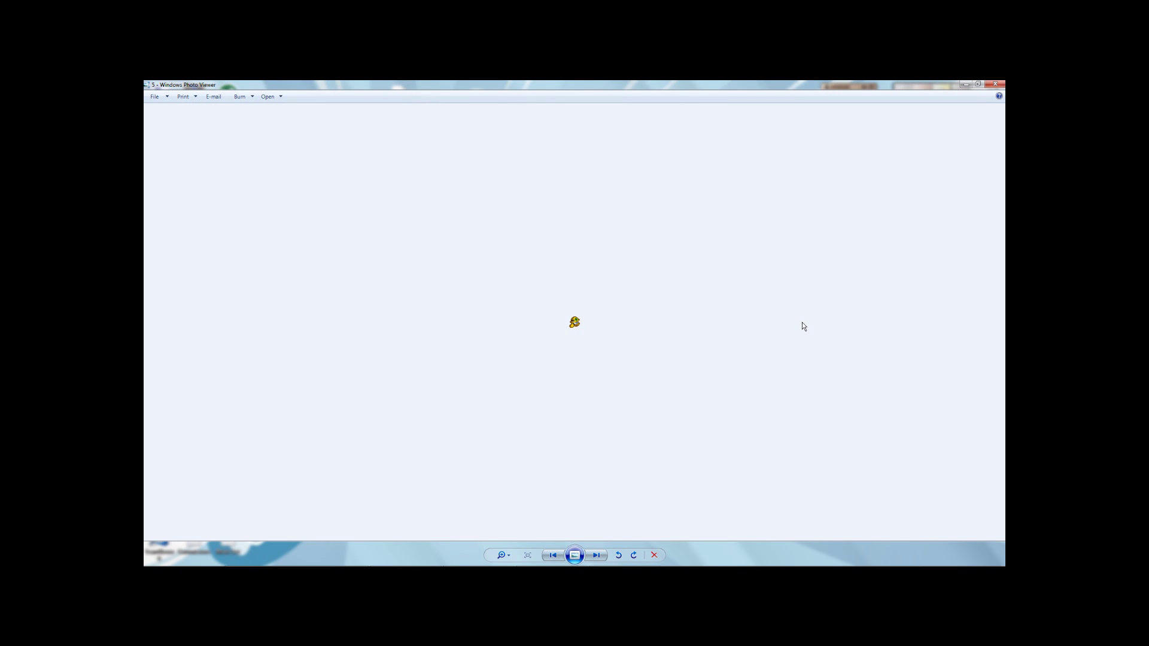
pyautogui.press('Right')
pyautogui.press('Right')
pyautogui.press('Right')
pyautogui.press('Right')
pyautogui.press('Right')
pyautogui.press('Right')
pyautogui.press('Right')
pyautogui.press('Right')
pyautogui.press('Right')
pyautogui.press('Right')
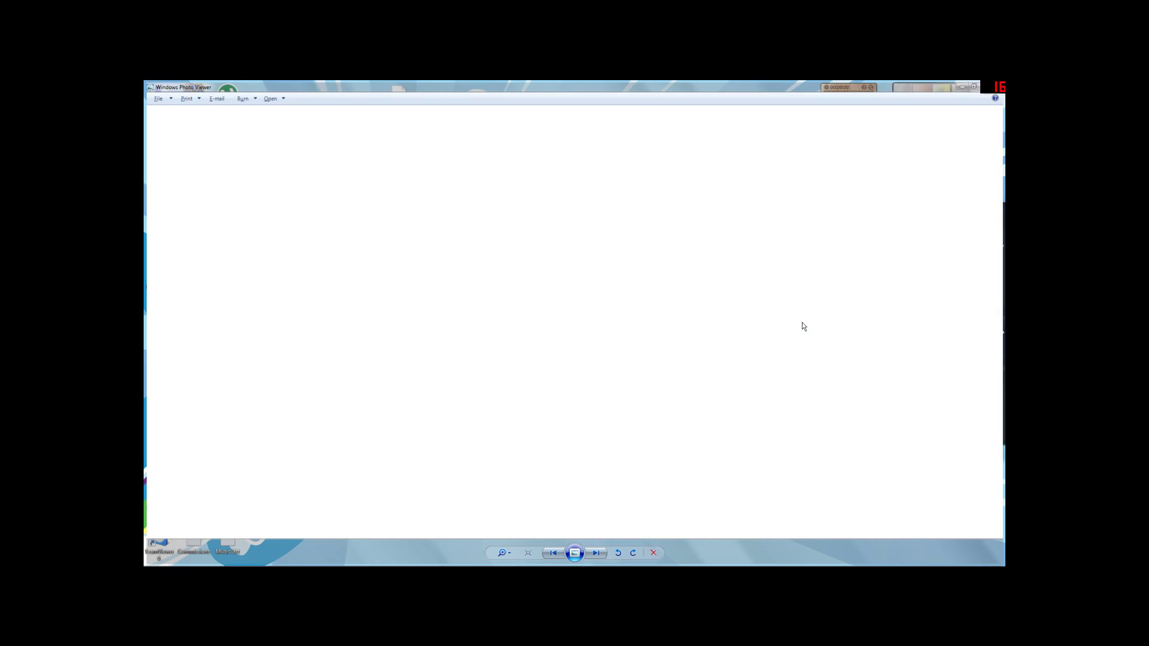
pyautogui.press('Escape')
pyautogui.click(559, 343)
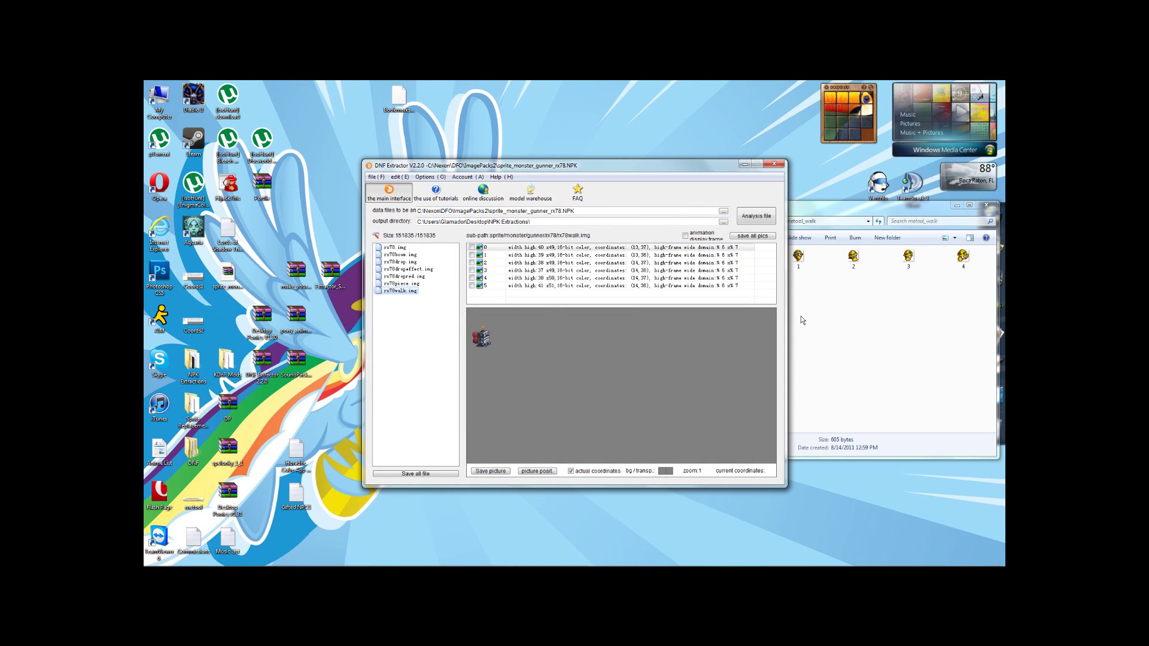
pyautogui.click(789, 261)
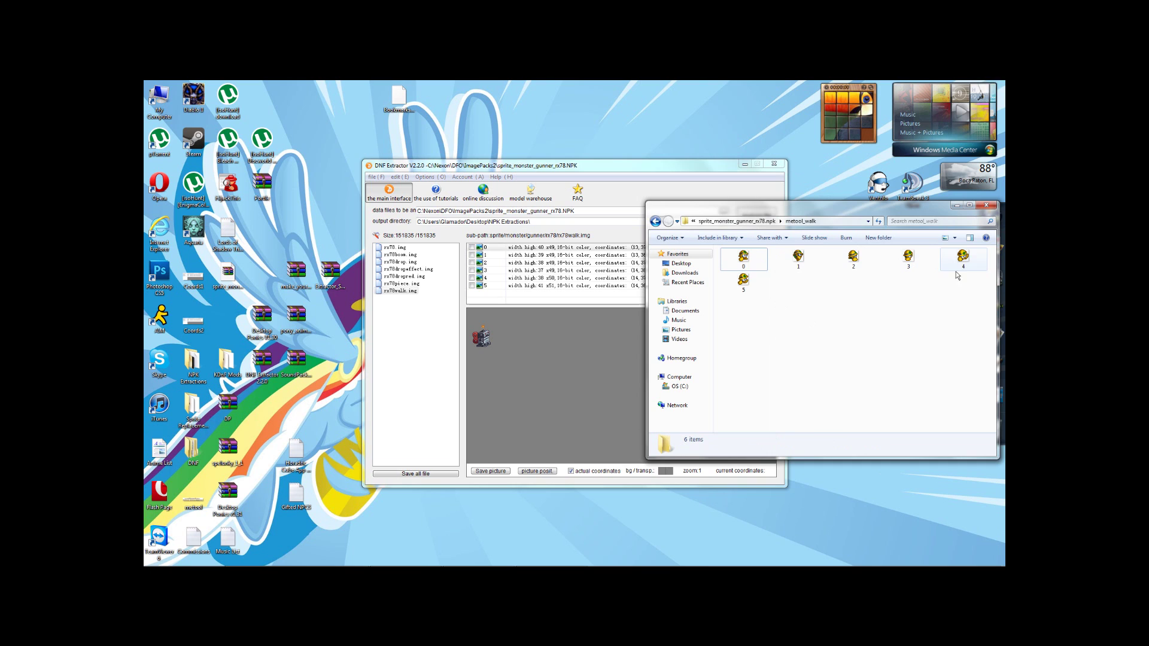
pyautogui.click(754, 282)
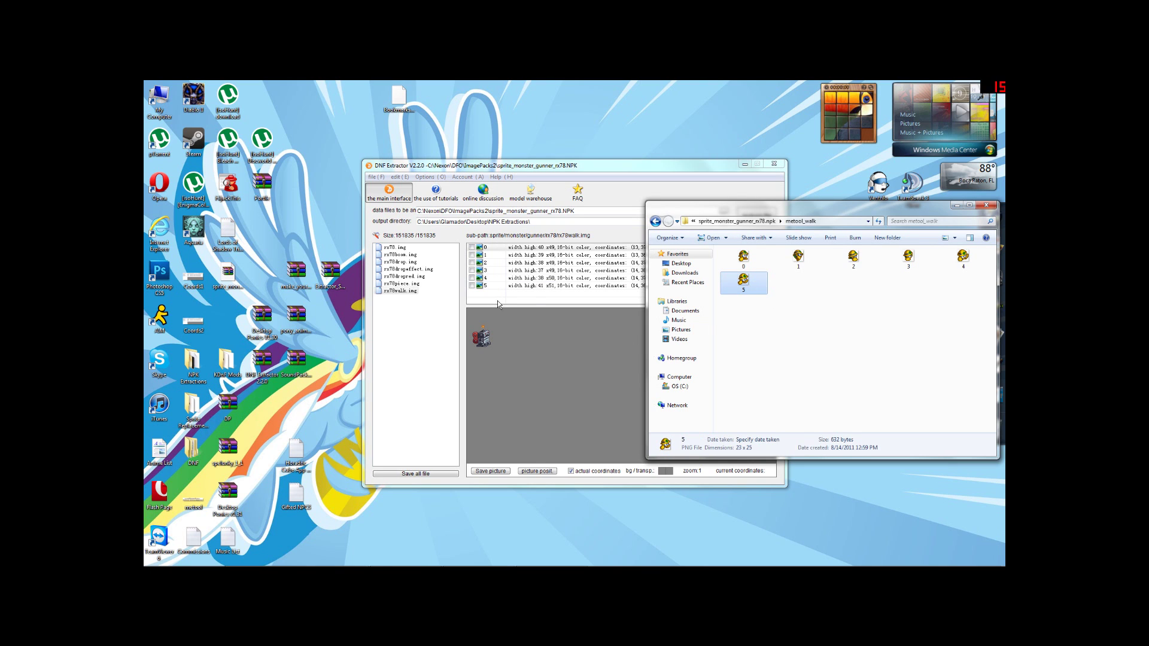
# Switch to DNF Extractor and replace all frames of rx78walk.img with the images in the metool_walk folder, using 32-bit color
pyautogui.click(494, 264)
pyautogui.rightClick(491, 246)
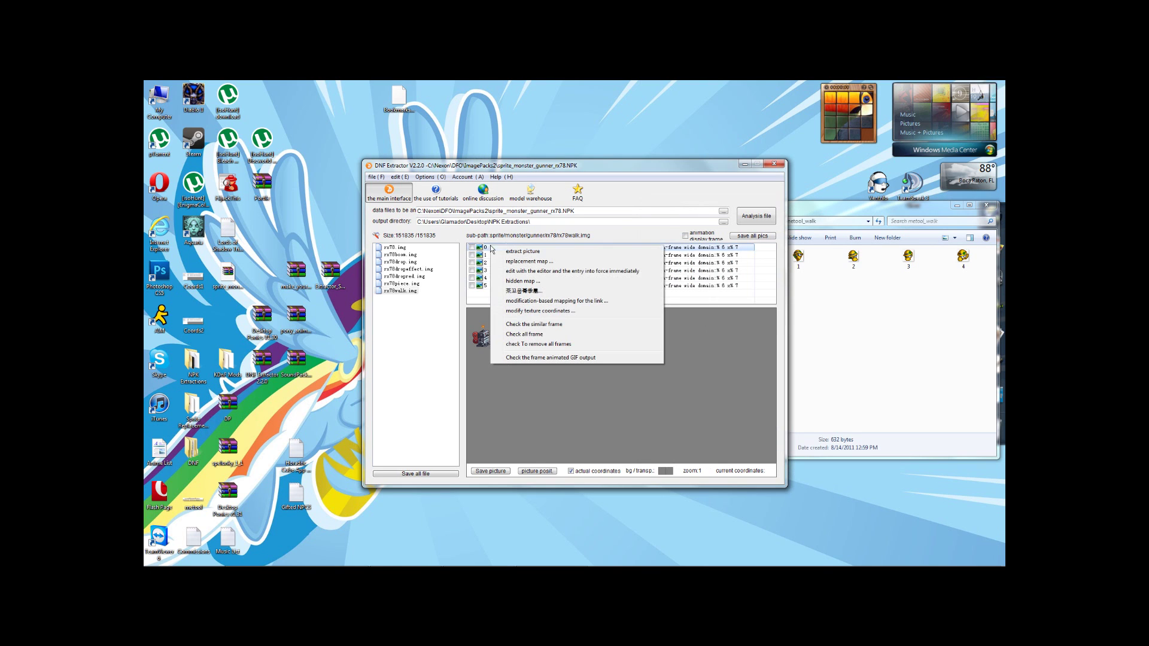
pyautogui.click(537, 267)
pyautogui.click(649, 339)
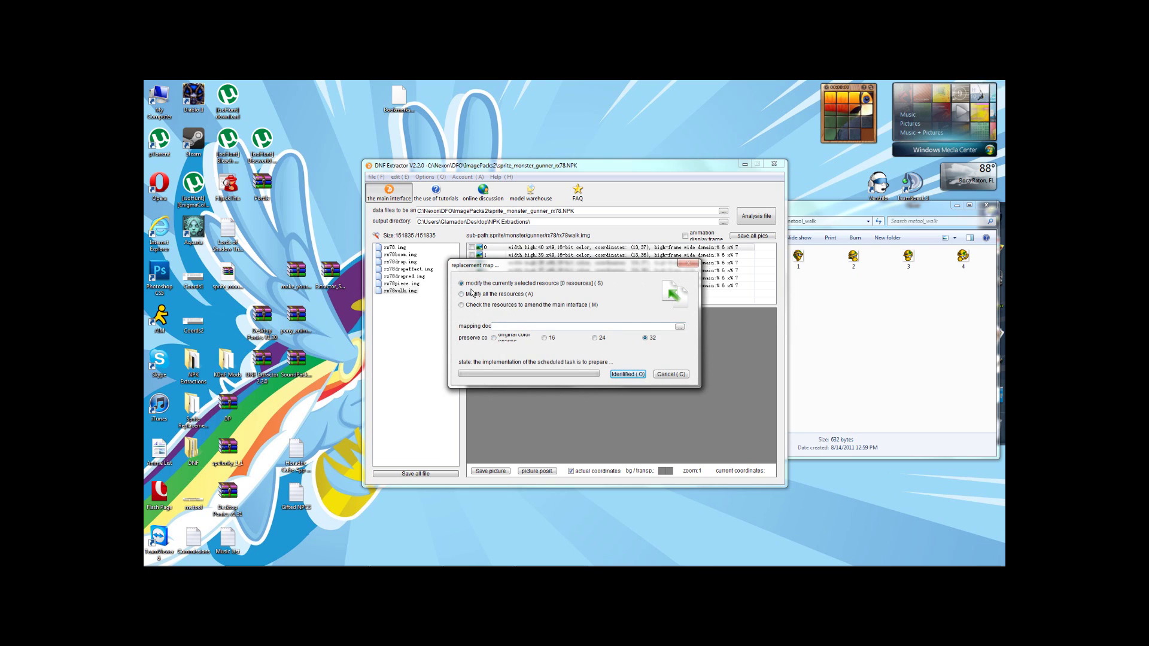
pyautogui.click(679, 327)
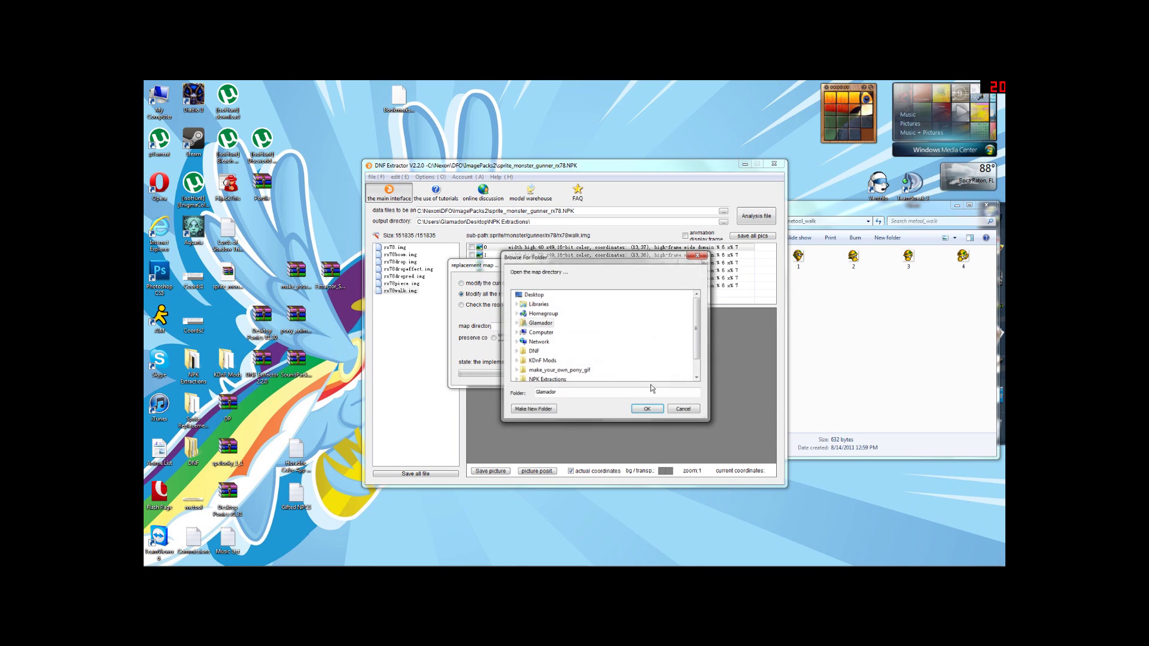
pyautogui.click(527, 380)
pyautogui.click(570, 370)
pyautogui.scroll(-2, 668, 357)
pyautogui.click(552, 341)
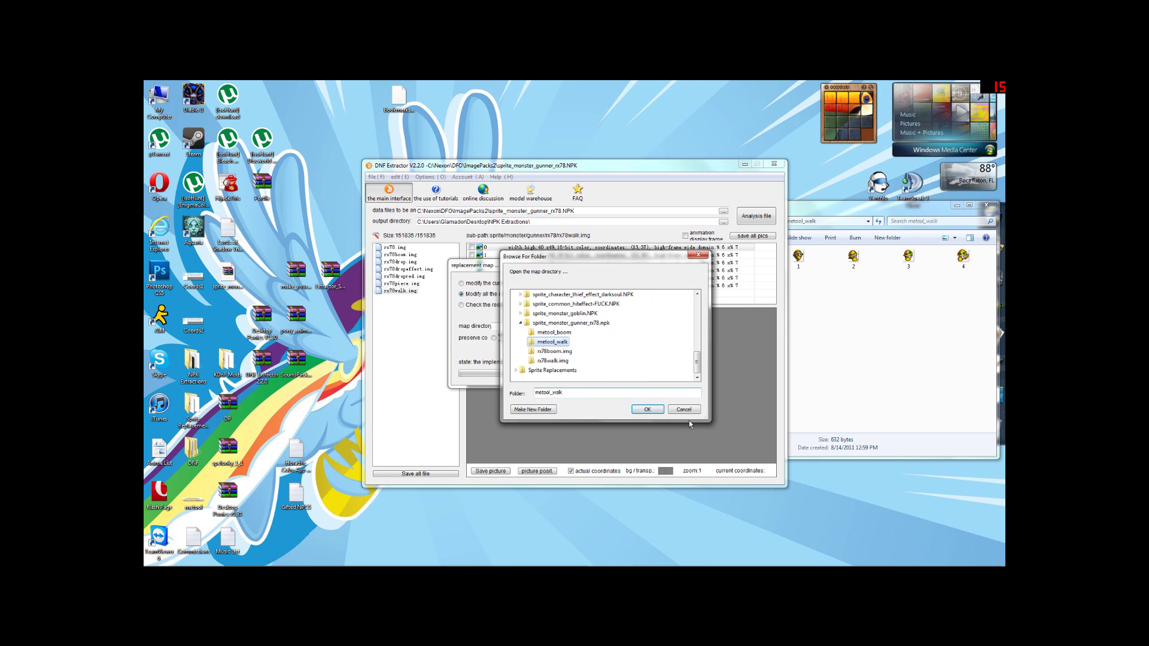
pyautogui.click(648, 412)
pyautogui.click(635, 375)
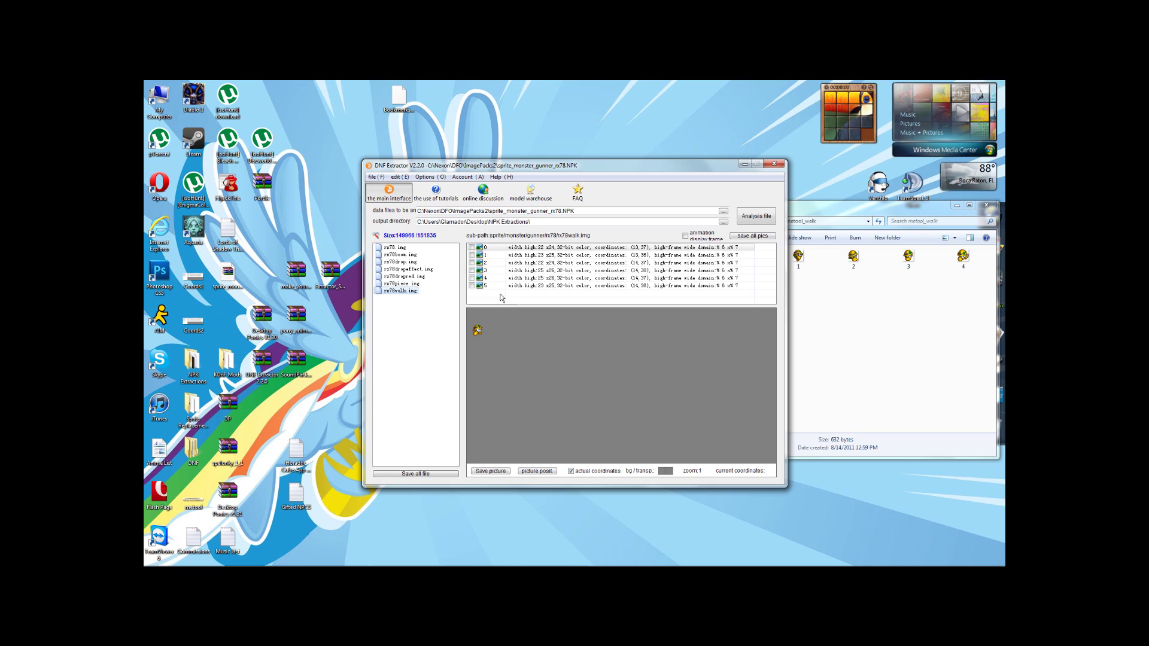
# Preview the replaced rx78walk.img frames one by one and as an animation, and select frame 0
pyautogui.click(490, 256)
pyautogui.click(490, 263)
pyautogui.click(491, 270)
pyautogui.click(492, 279)
pyautogui.click(491, 287)
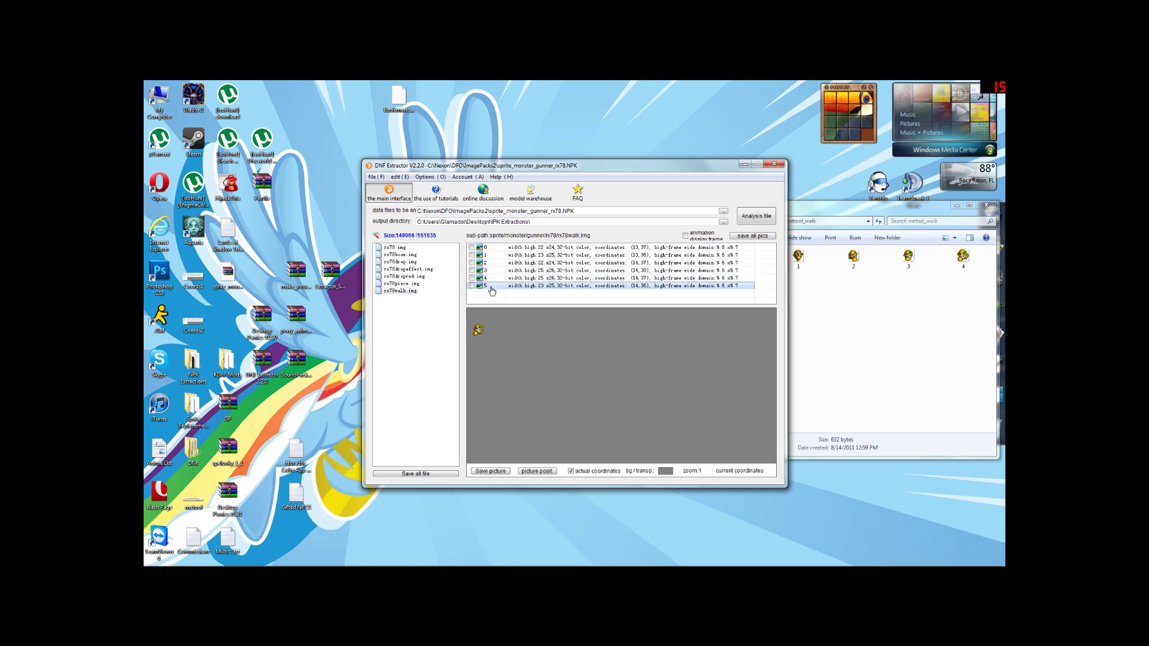
pyautogui.click(685, 235)
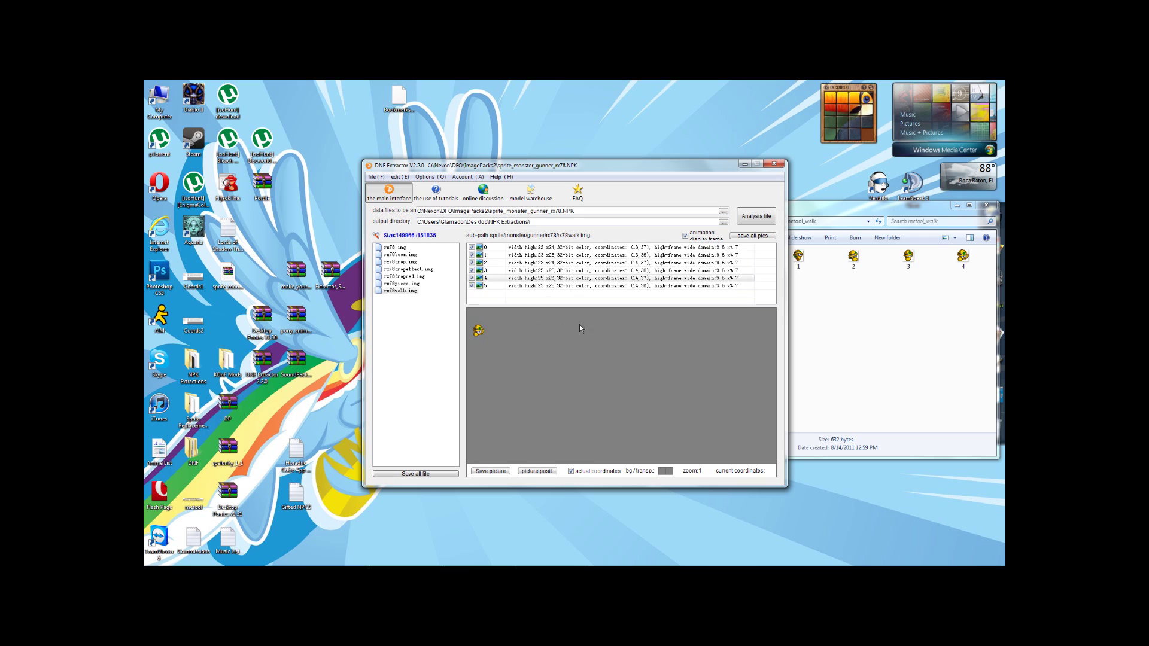
pyautogui.click(692, 235)
pyautogui.click(640, 248)
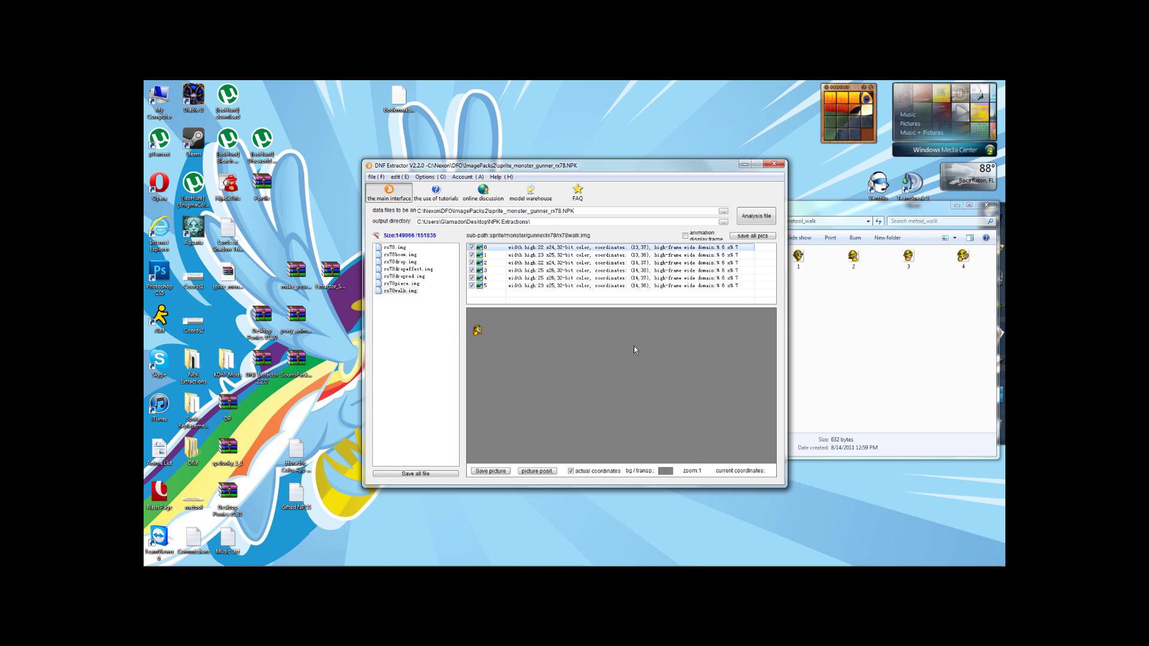
# Play the walk animation without actual coordinates, restore both display options, and show the rx78boom.img frames
pyautogui.click(571, 471)
pyautogui.click(708, 240)
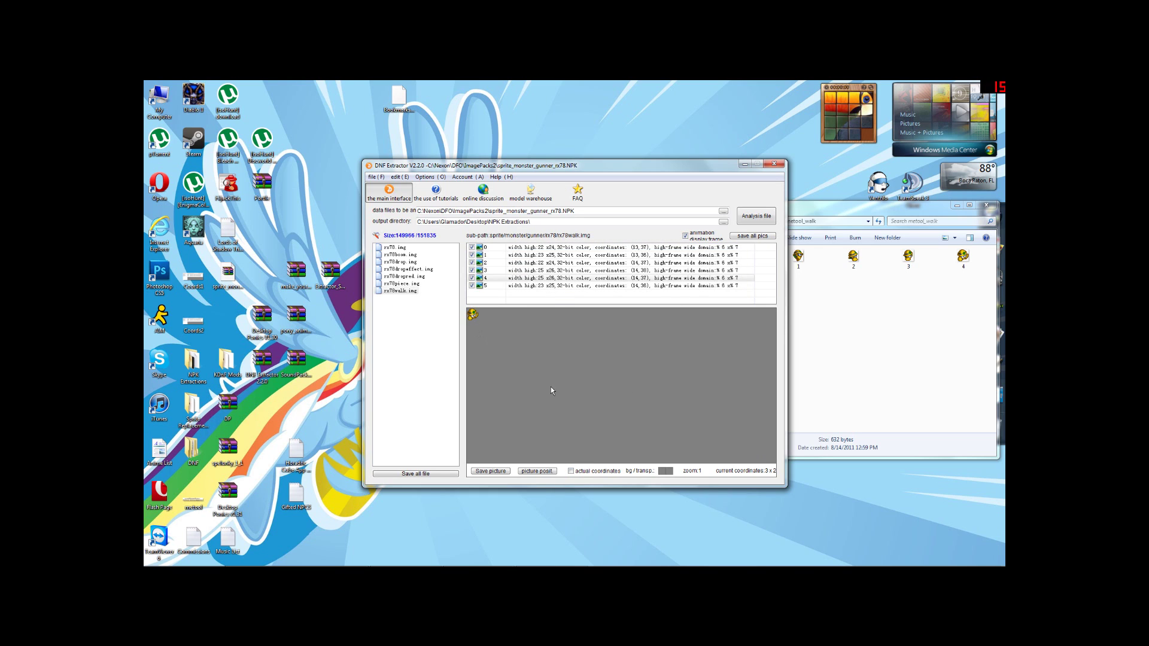
pyautogui.click(593, 472)
pyautogui.click(685, 236)
pyautogui.click(399, 255)
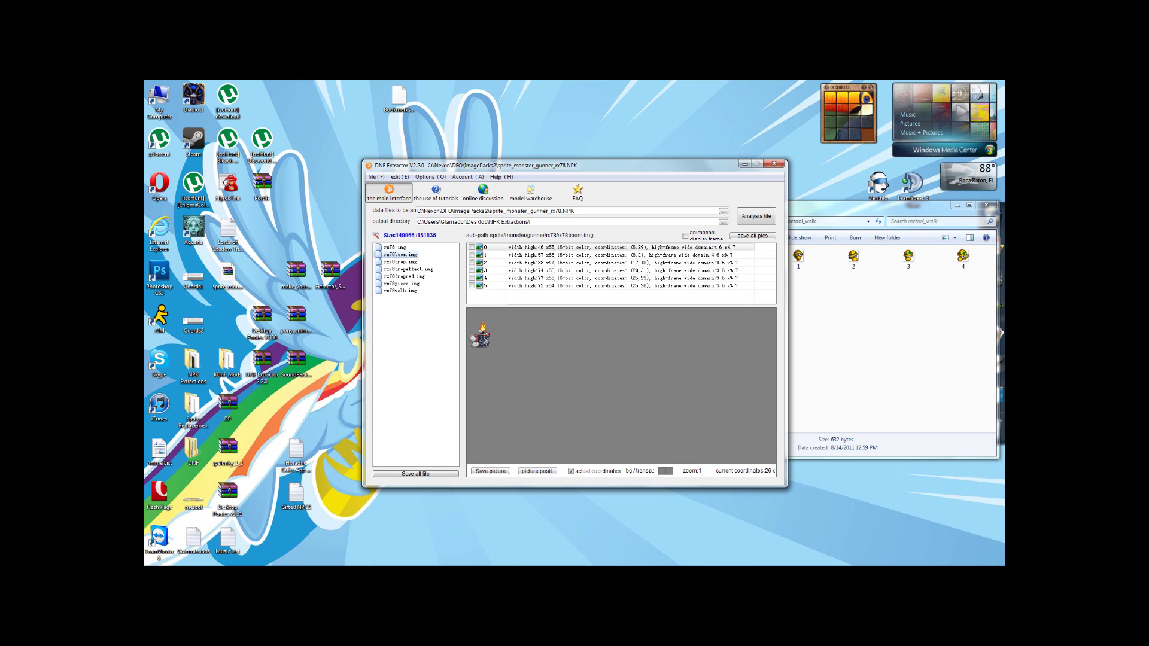
# Change the texture coordinates of frame 0 in rx78walk.img to X 43 and Y 57
pyautogui.click(400, 291)
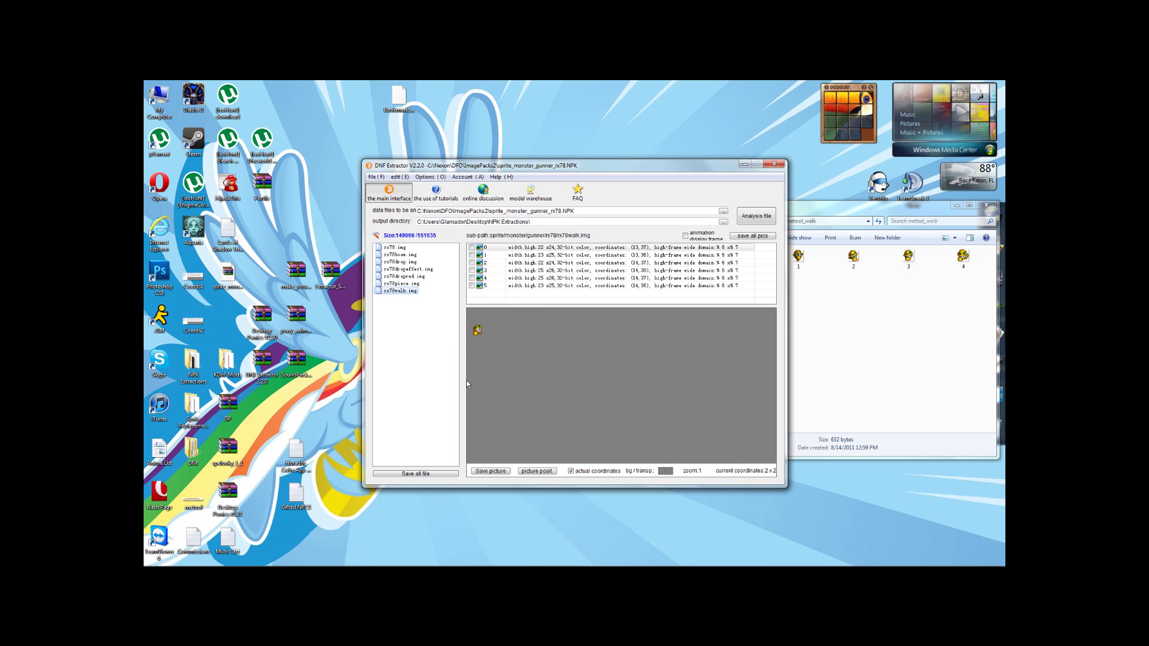
pyautogui.rightClick(604, 250)
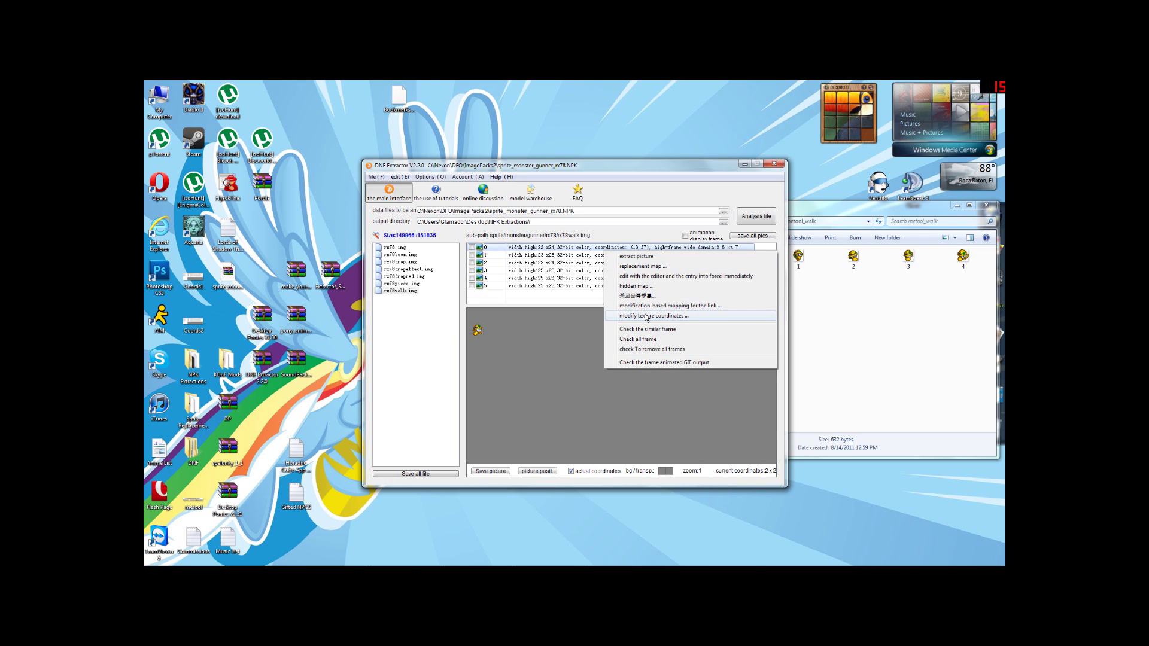
pyautogui.click(646, 316)
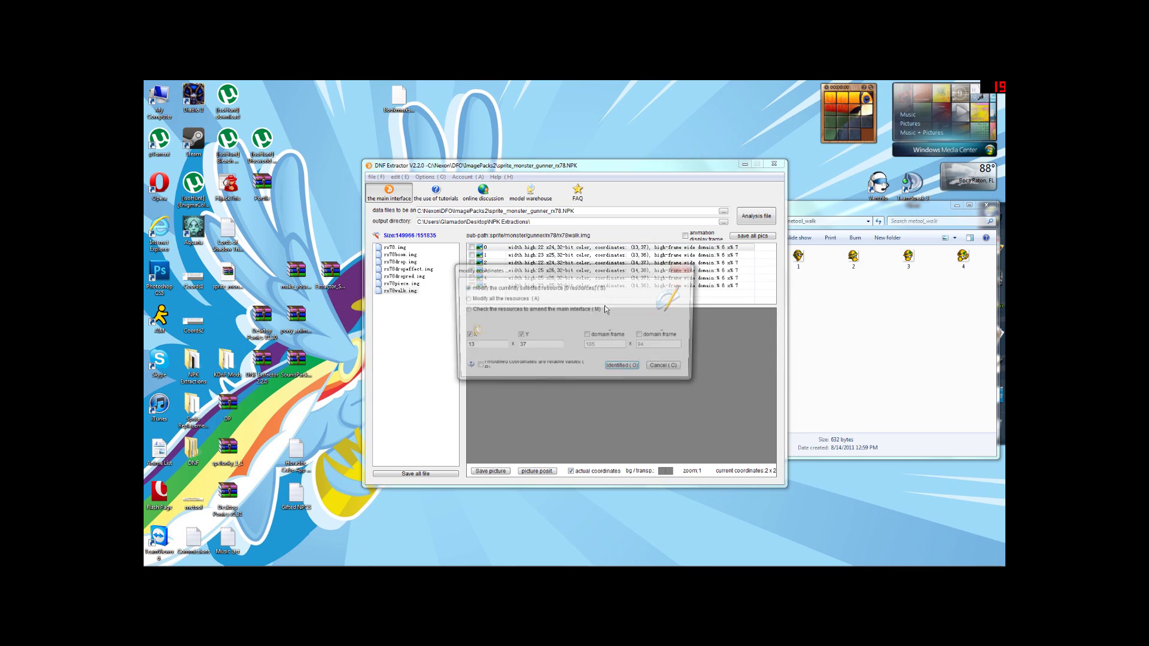
pyautogui.moveTo(538, 271); pyautogui.dragTo(714, 279)
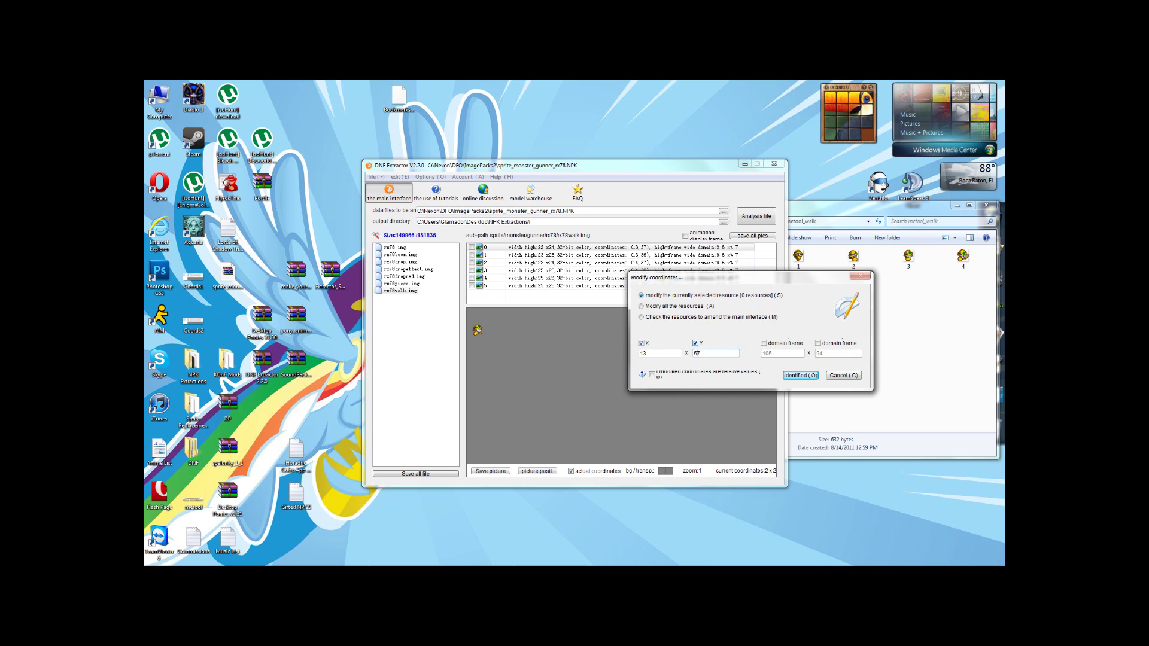
pyautogui.write('5')
pyautogui.moveTo(644, 354); pyautogui.dragTo(637, 354)
pyautogui.write('4')
pyautogui.click(799, 376)
pyautogui.click(606, 358)
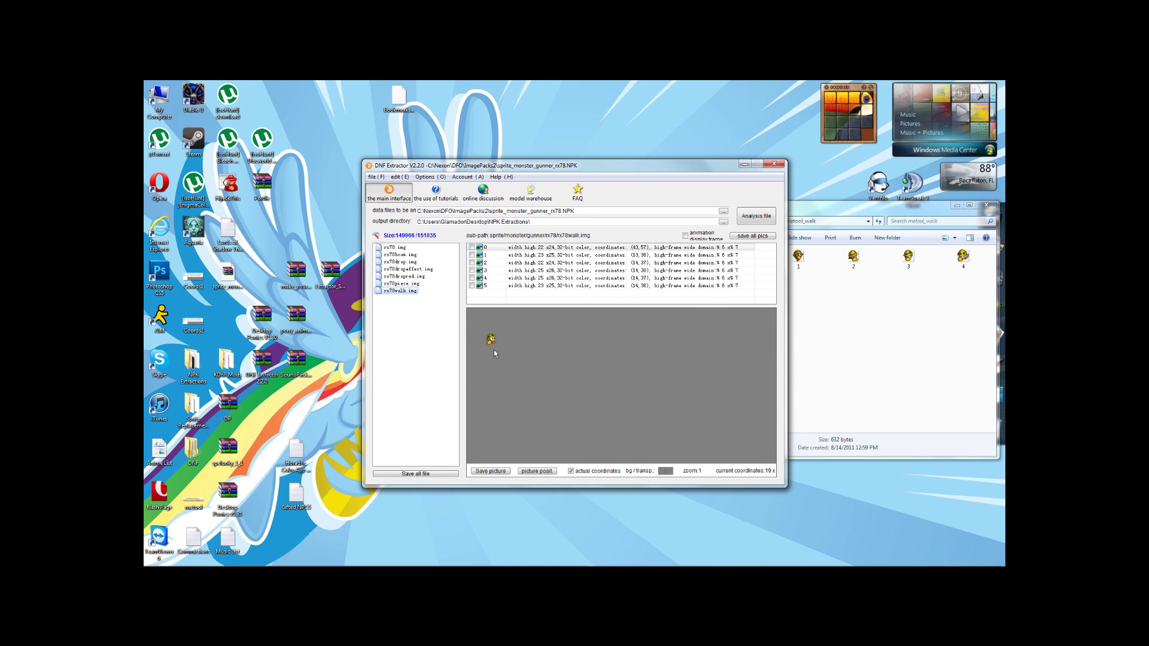
# Compare the position of the shifted rx78walk.img frame 0 with the rx78boom.img sprite, and view walk frame 1
pyautogui.click(644, 248)
pyautogui.click(398, 256)
pyautogui.click(398, 291)
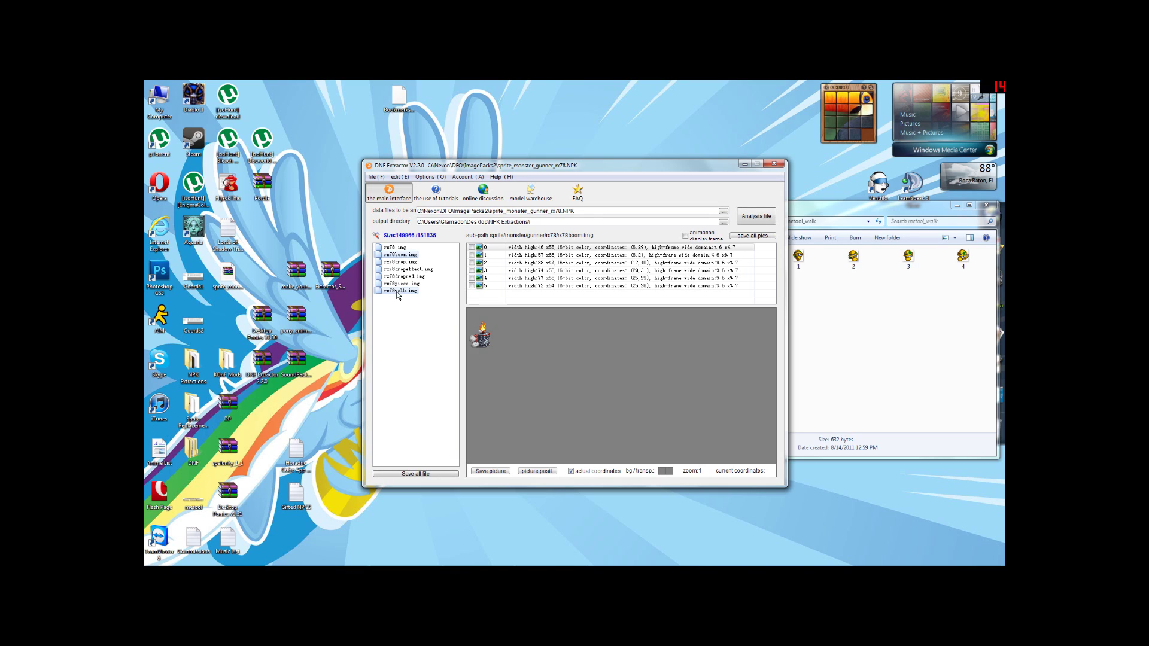
pyautogui.click(399, 256)
pyautogui.click(398, 291)
pyautogui.click(400, 257)
pyautogui.click(401, 291)
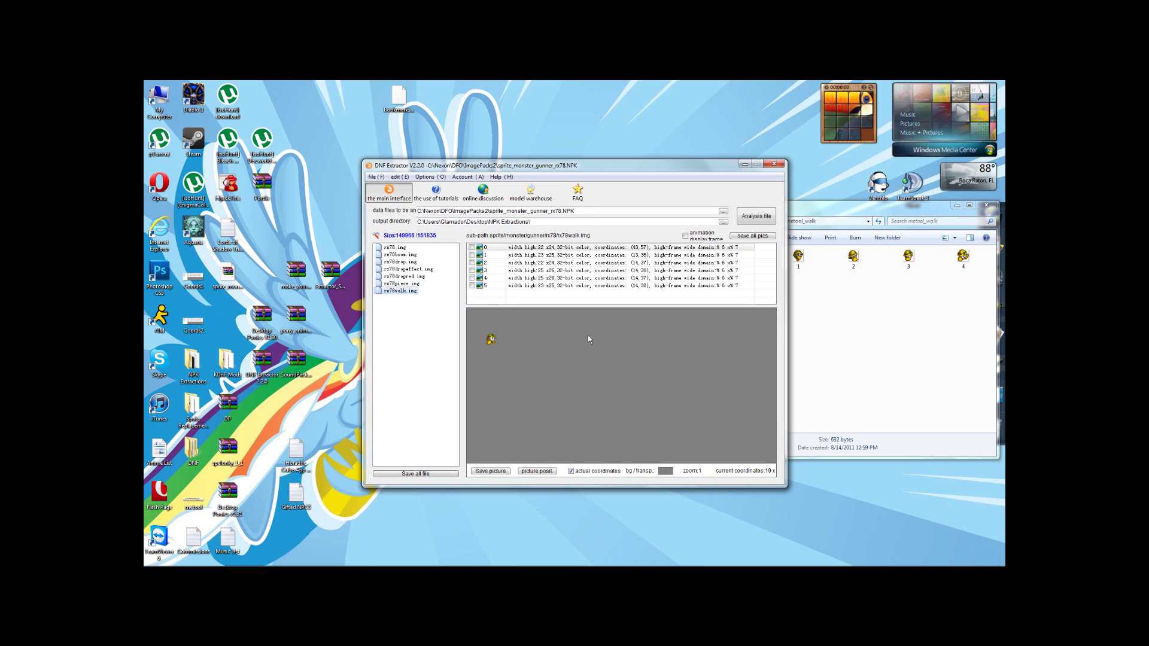
pyautogui.click(566, 256)
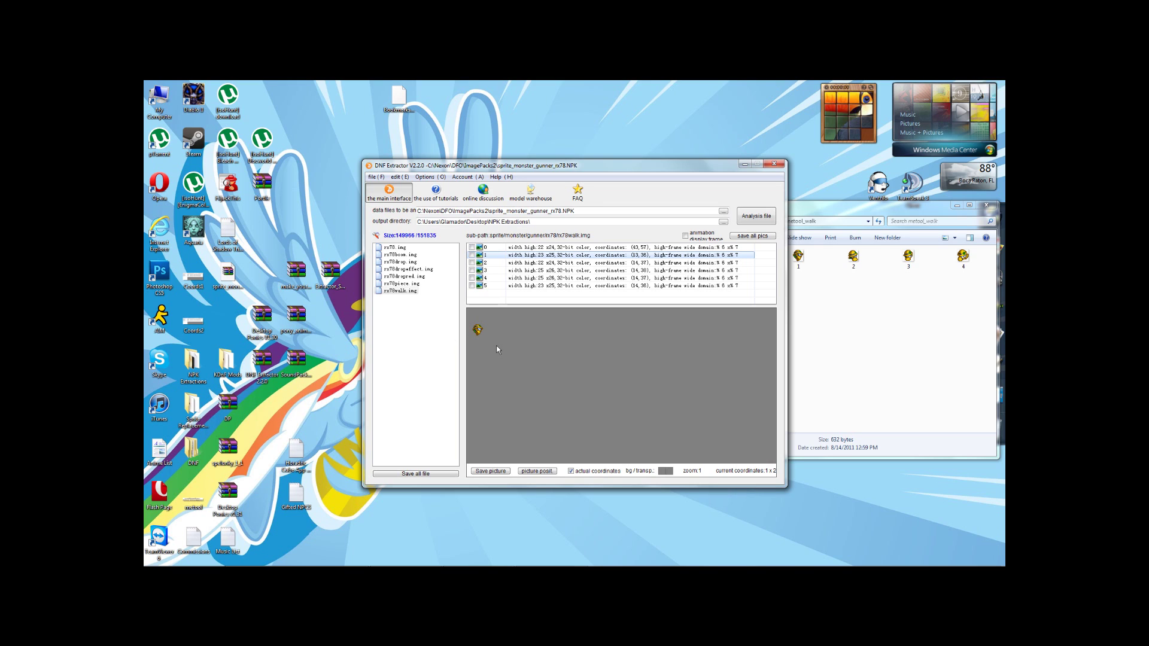
# Step repeatedly through frames 0 to 5 of rx78walk.img to compare where each sprite sits, ending on frame 0
pyautogui.click(597, 247)
pyautogui.click(597, 263)
pyautogui.click(597, 270)
pyautogui.click(597, 278)
pyautogui.click(596, 286)
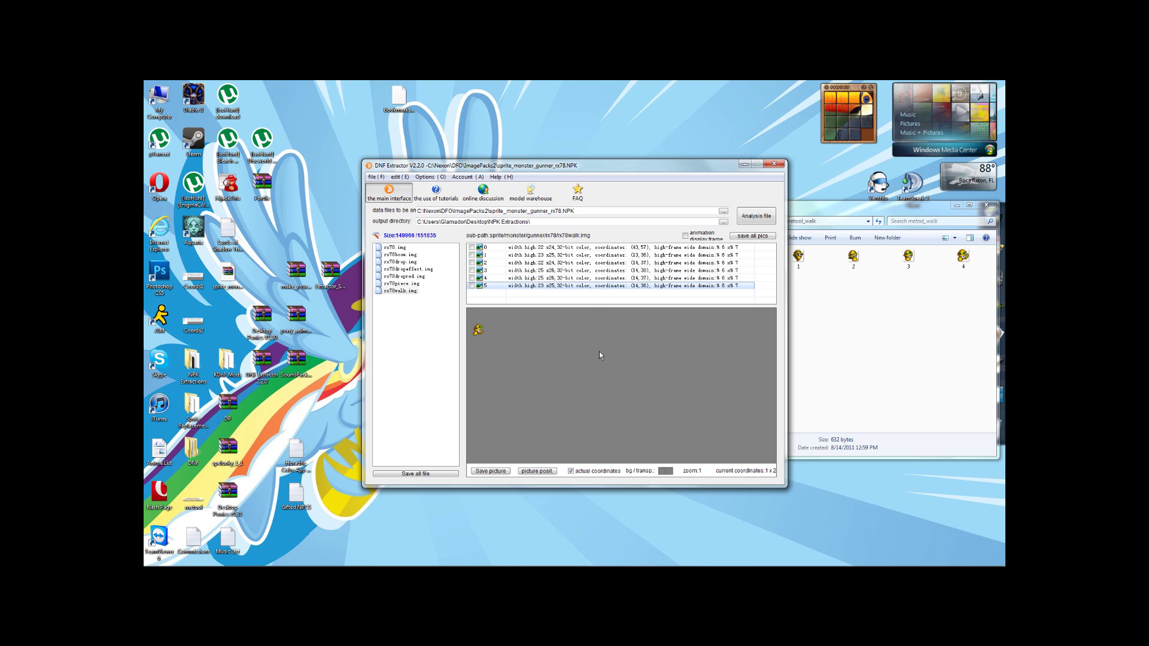
pyautogui.click(597, 248)
pyautogui.click(597, 256)
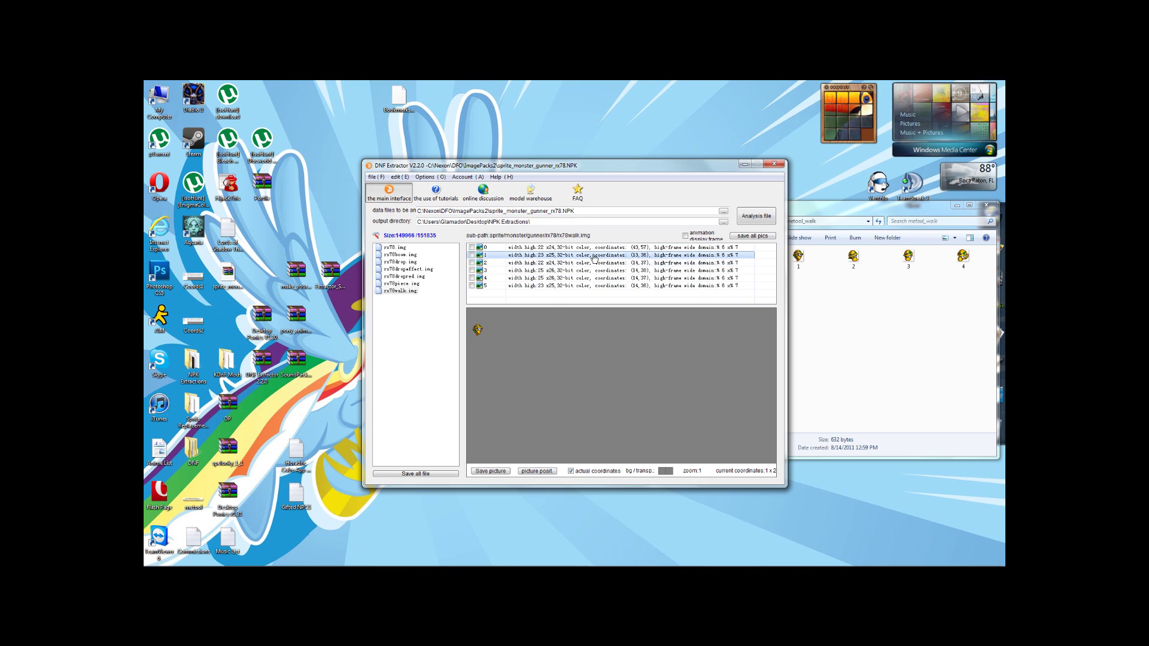
pyautogui.click(597, 247)
pyautogui.click(595, 256)
pyautogui.click(596, 263)
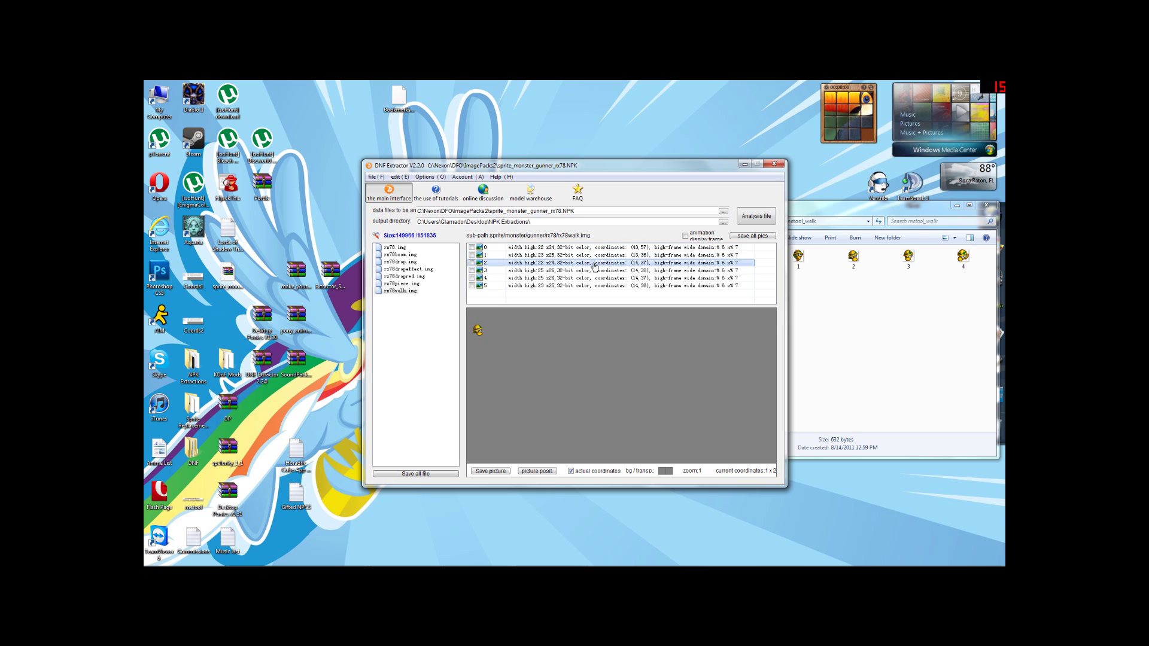
pyautogui.click(595, 271)
pyautogui.click(593, 278)
pyautogui.click(592, 287)
pyautogui.click(592, 247)
pyautogui.click(592, 256)
pyautogui.click(592, 264)
pyautogui.click(592, 271)
pyautogui.click(593, 279)
pyautogui.click(594, 286)
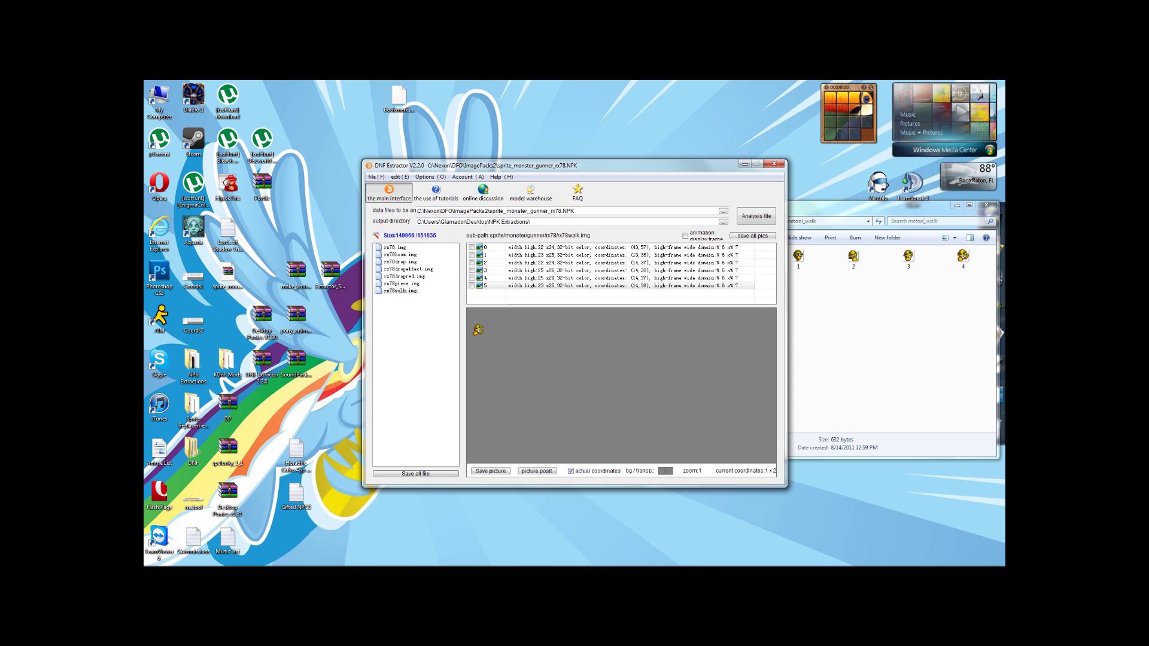
pyautogui.click(494, 248)
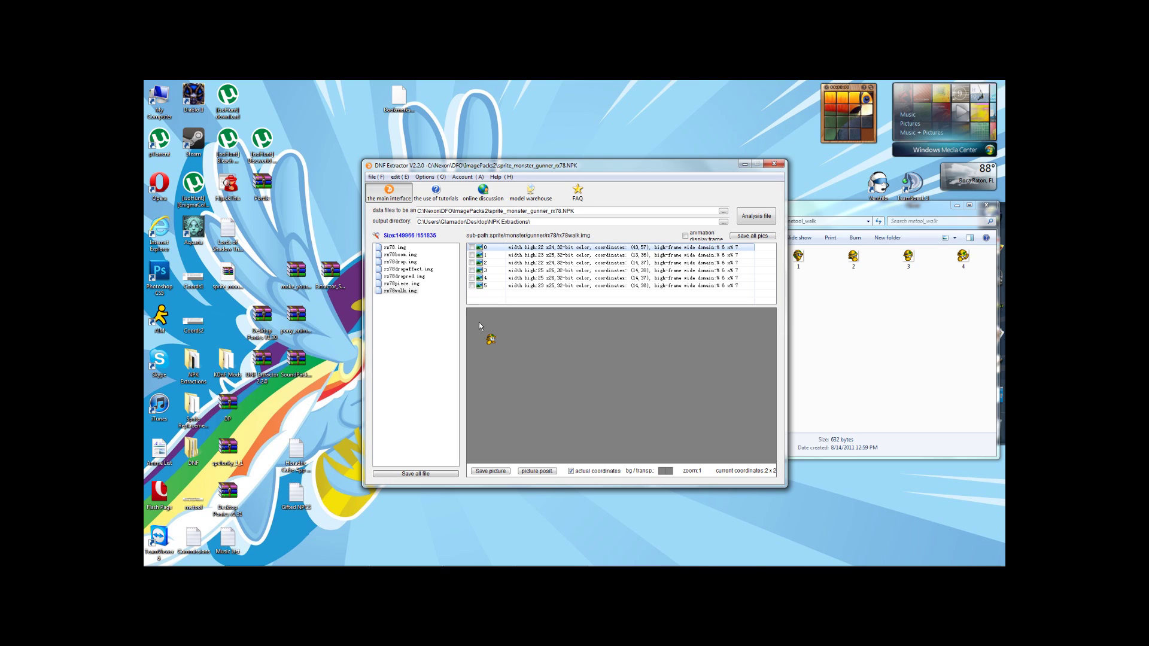
# View the metool_walk PNG frames in sequence in Windows Photo Viewer, close it, and return to DNF Extractor
pyautogui.click(845, 341)
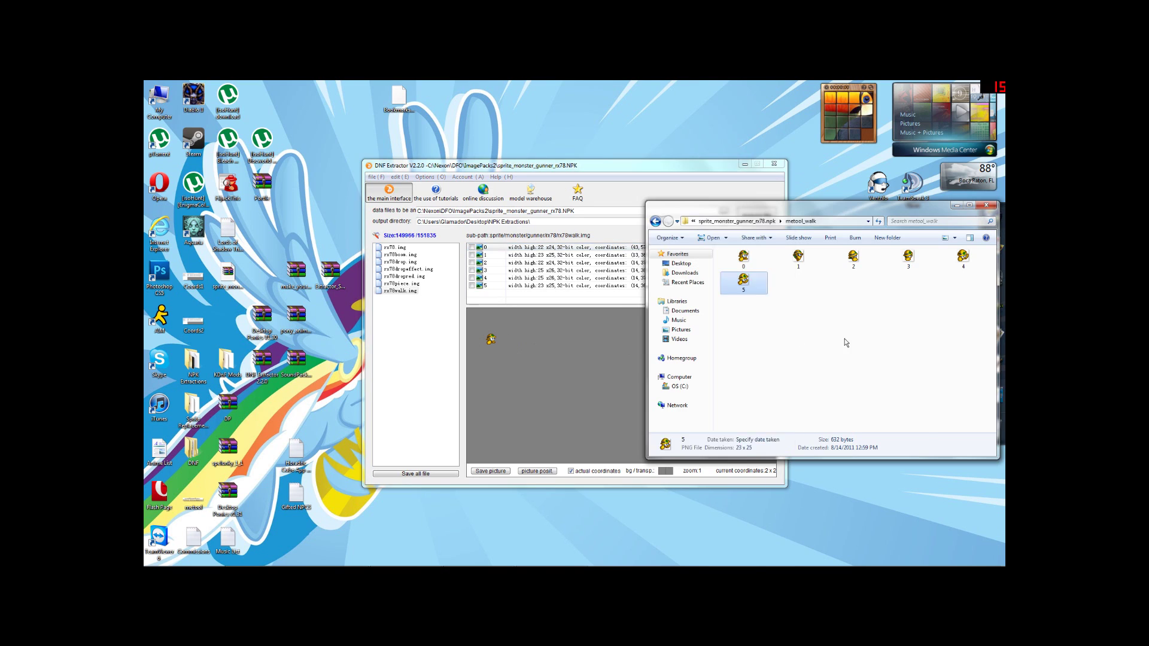
pyautogui.doubleClick(758, 263)
pyautogui.press('Right')
pyautogui.press('Right')
pyautogui.press('Right')
pyautogui.press('Right')
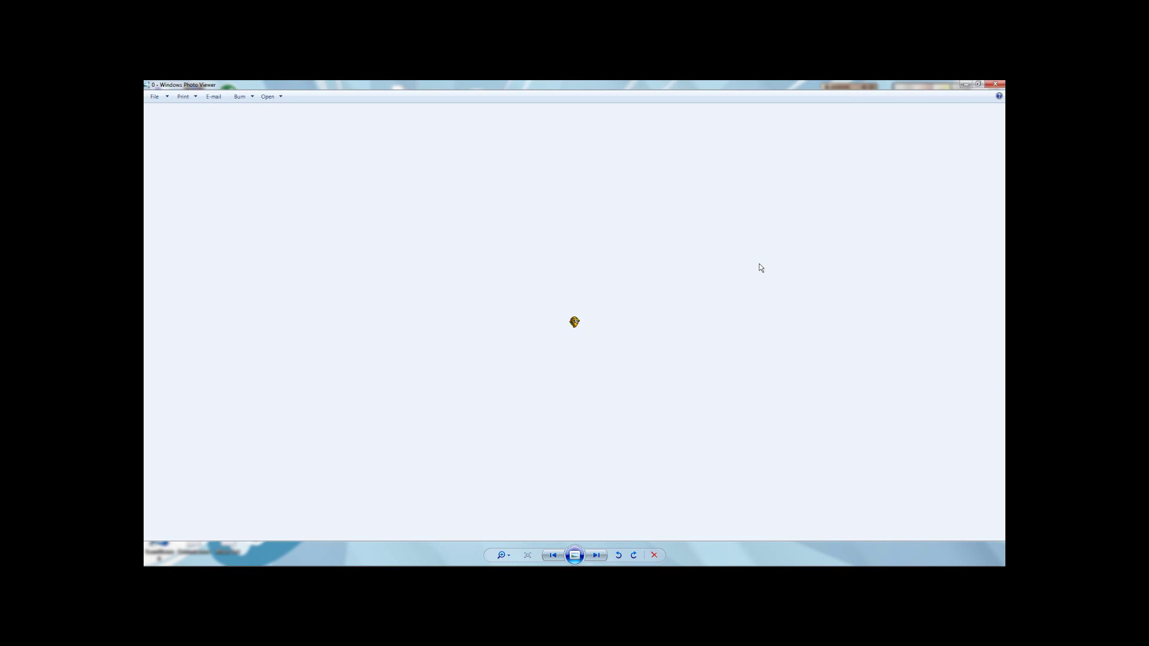
pyautogui.hotkey('alt', 'F4')
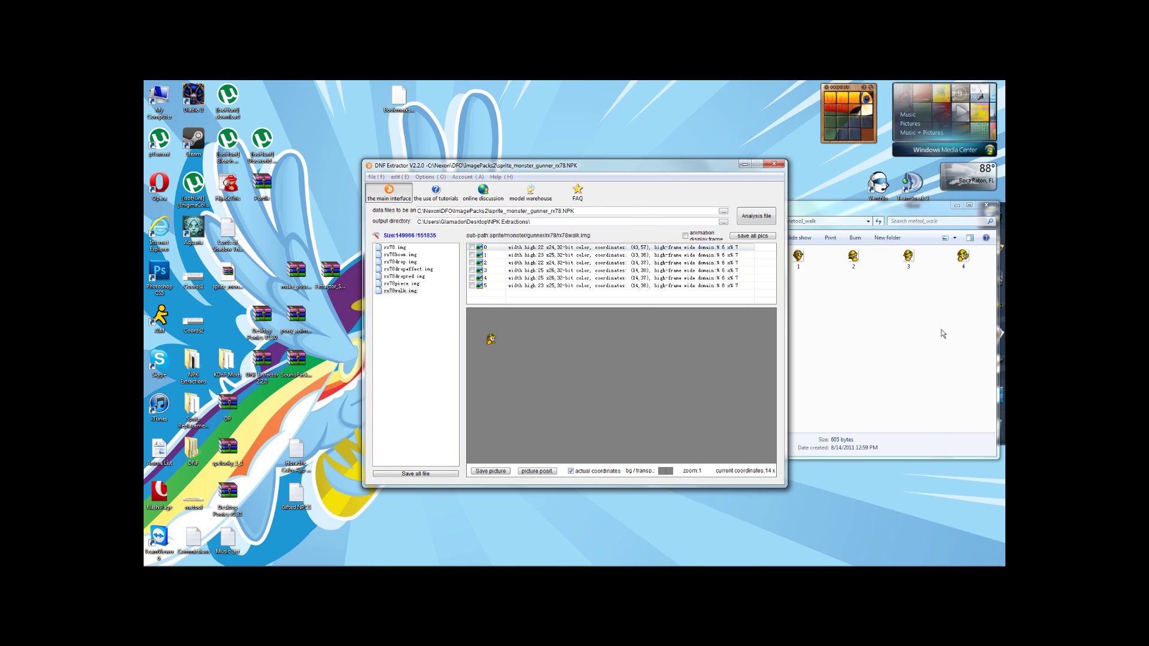
pyautogui.click(916, 335)
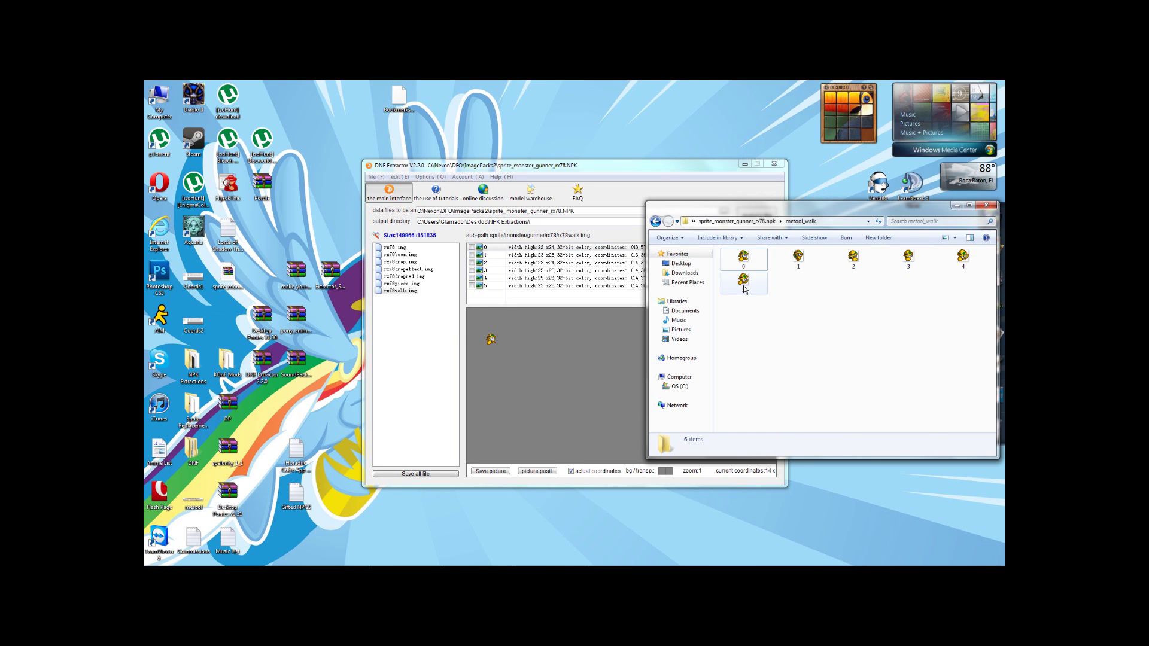
pyautogui.click(534, 374)
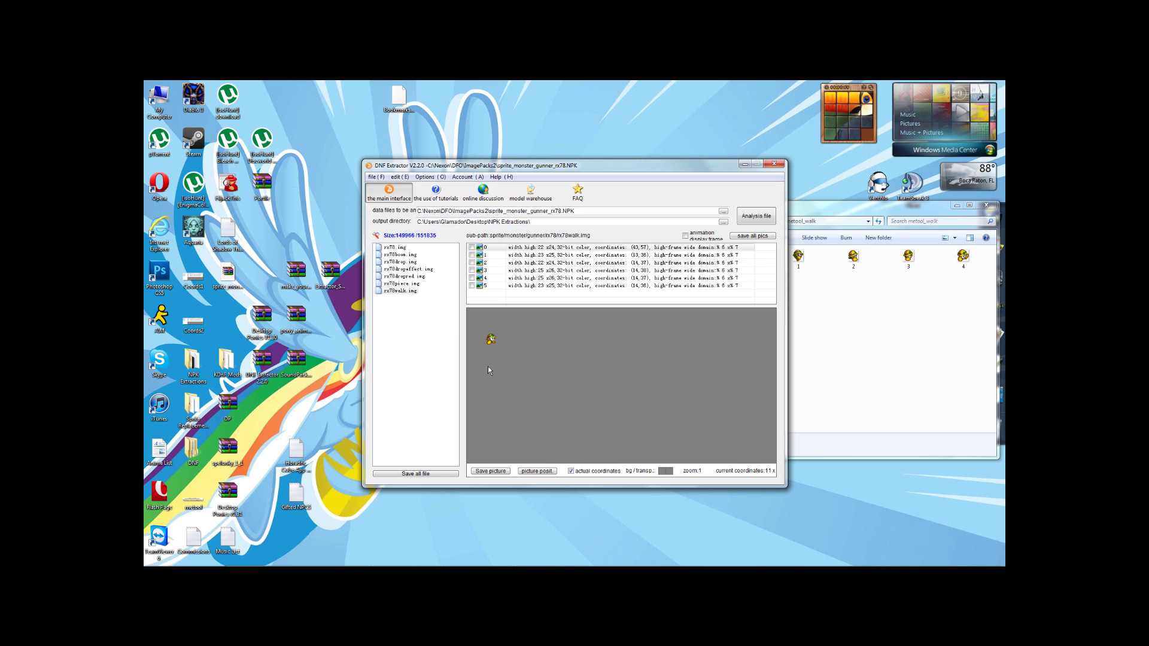
# Apply texture coordinates X 43 and Y 57 to all frames of rx78walk.img
pyautogui.rightClick(548, 251)
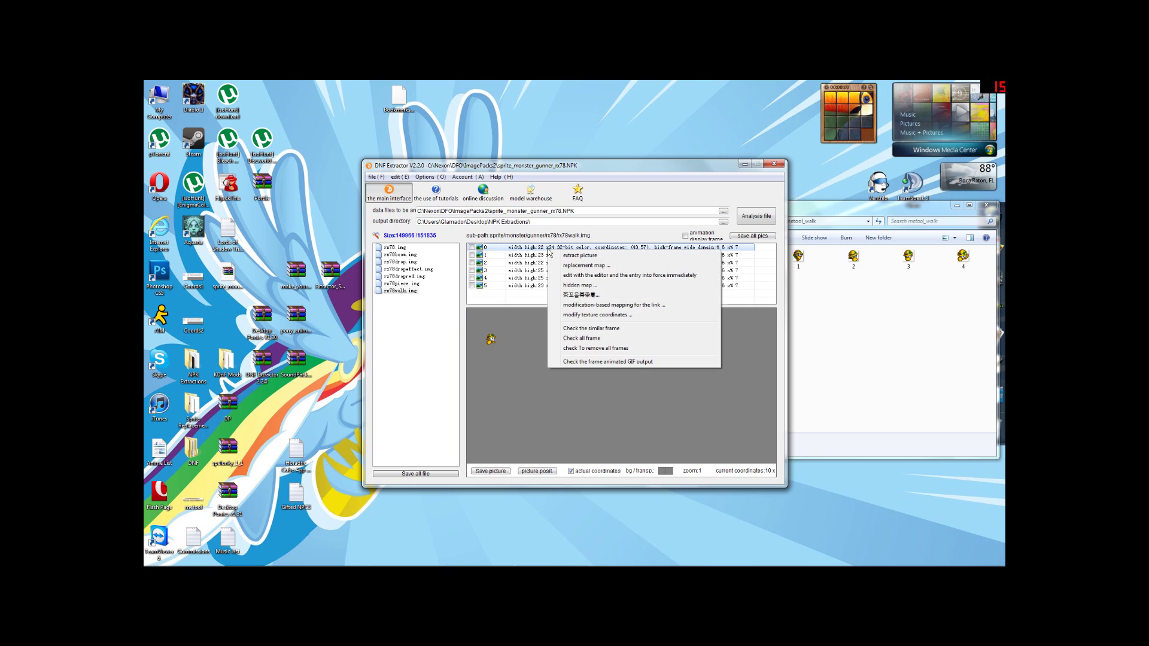
pyautogui.click(578, 316)
pyautogui.moveTo(535, 272); pyautogui.dragTo(648, 314)
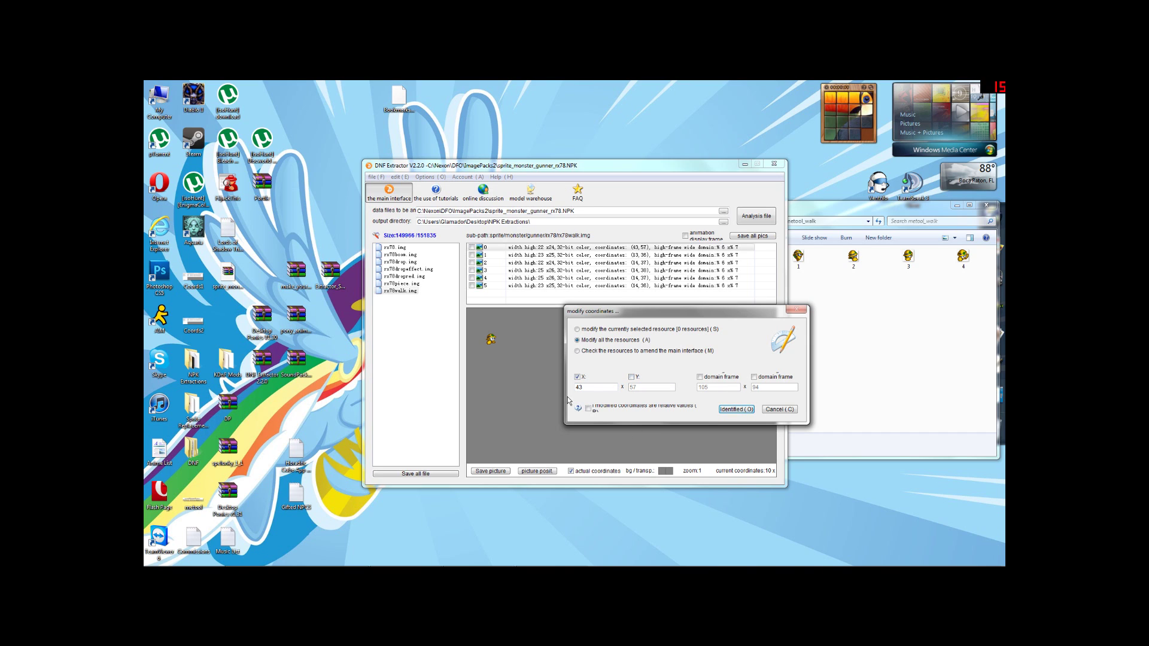
pyautogui.click(632, 378)
pyautogui.click(735, 410)
pyautogui.click(616, 360)
# Check the position of each rx78walk.img frame, play the walk animation, and stop it
pyautogui.click(645, 247)
pyautogui.click(644, 263)
pyautogui.click(643, 271)
pyautogui.click(641, 278)
pyautogui.click(641, 286)
pyautogui.click(636, 247)
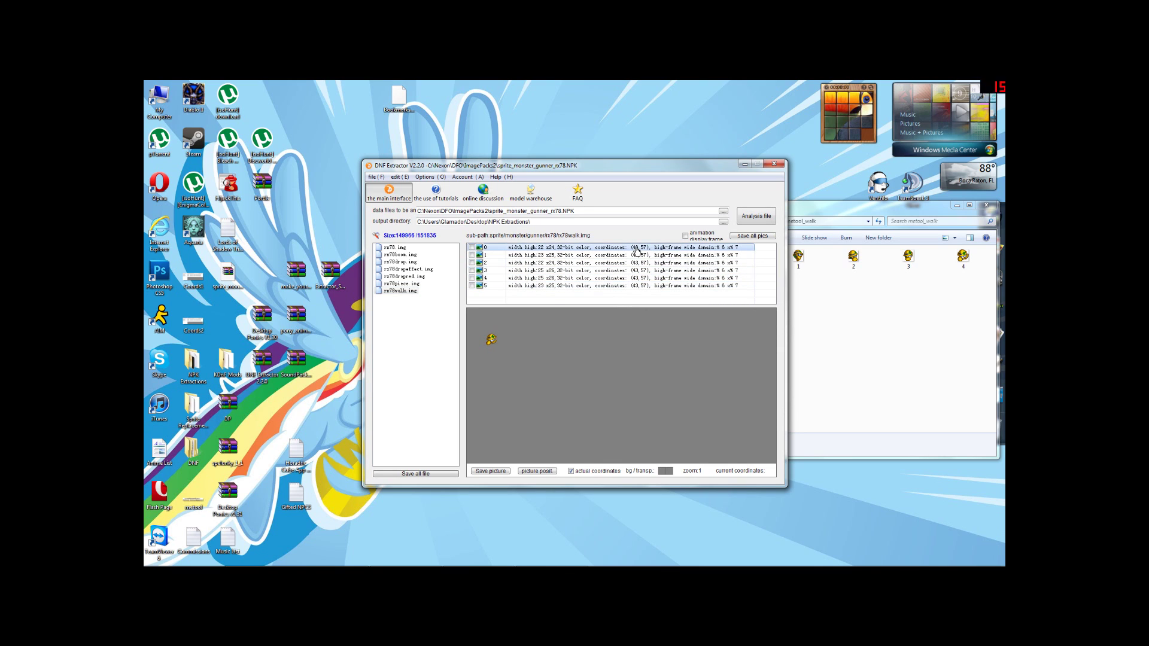
pyautogui.click(685, 236)
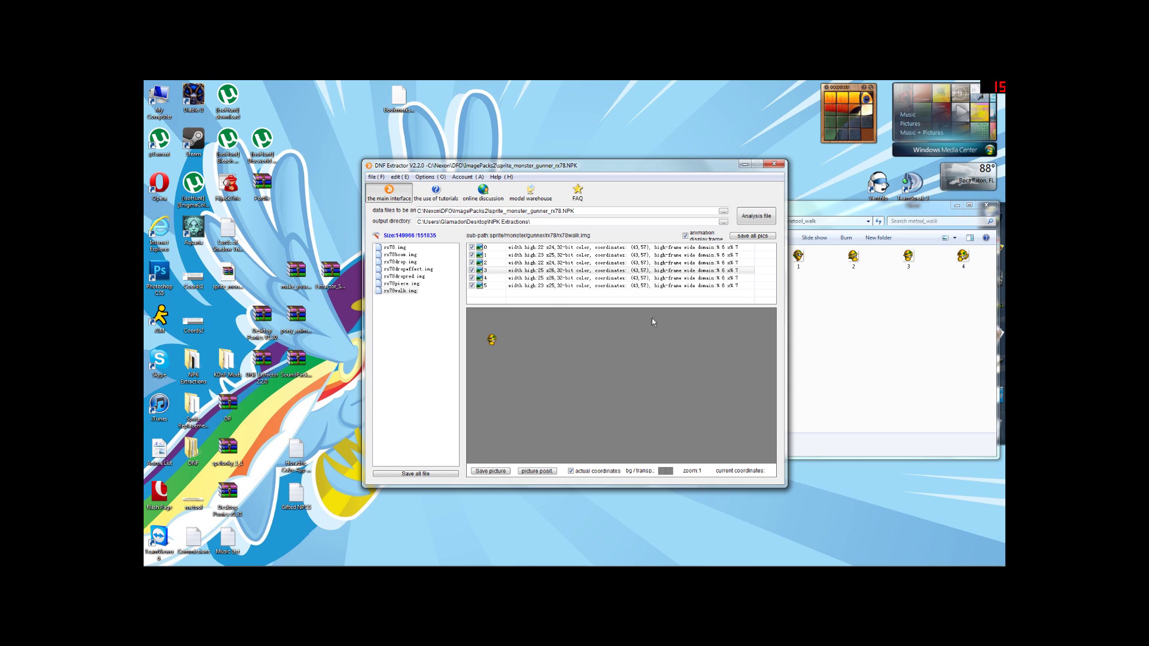
pyautogui.click(686, 236)
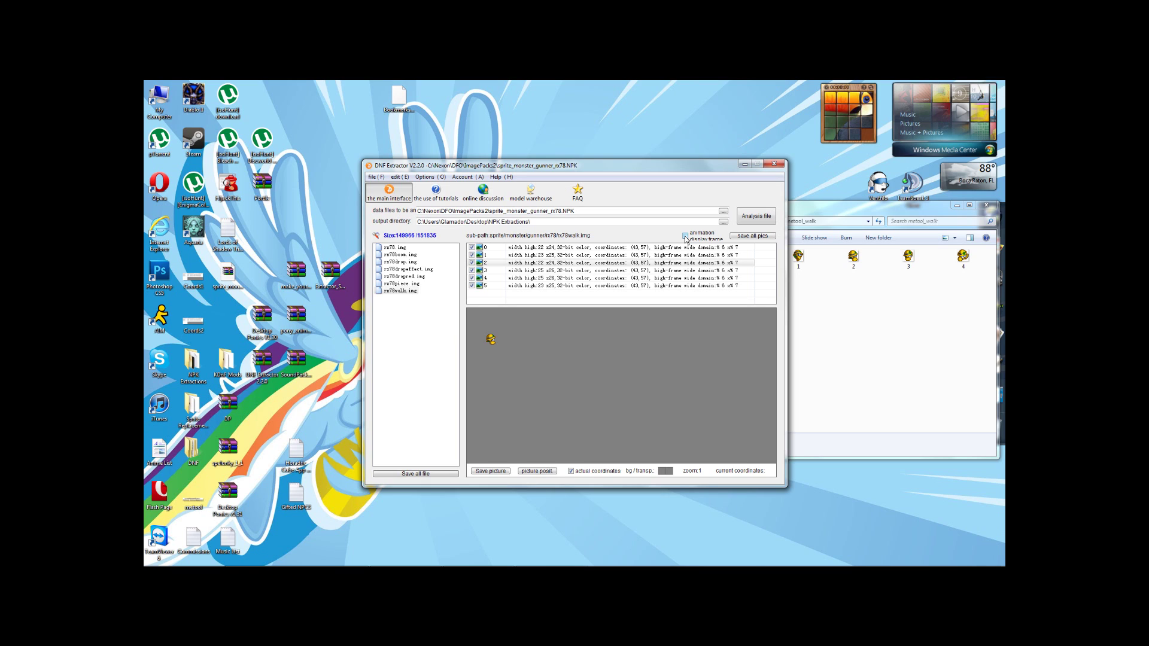
# Open the Coords1 reference image from the desktop, enlarge its coordinate list, and place it beside the DNF Extractor window
pyautogui.click(189, 279)
pyautogui.doubleClick(189, 278)
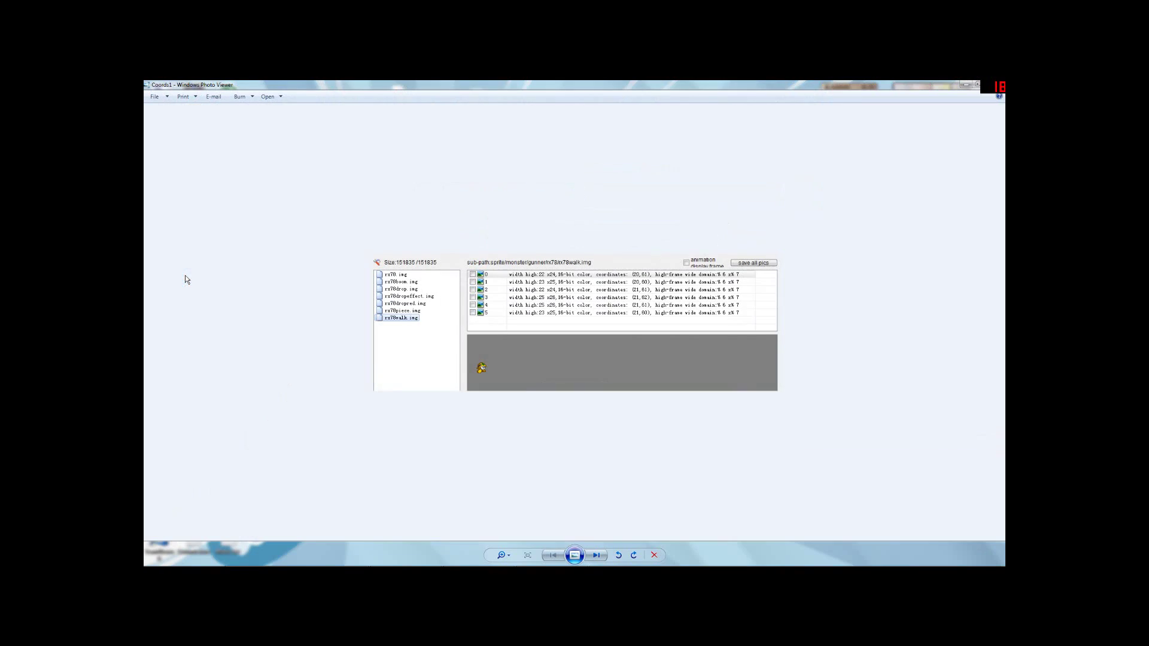
pyautogui.doubleClick(584, 82)
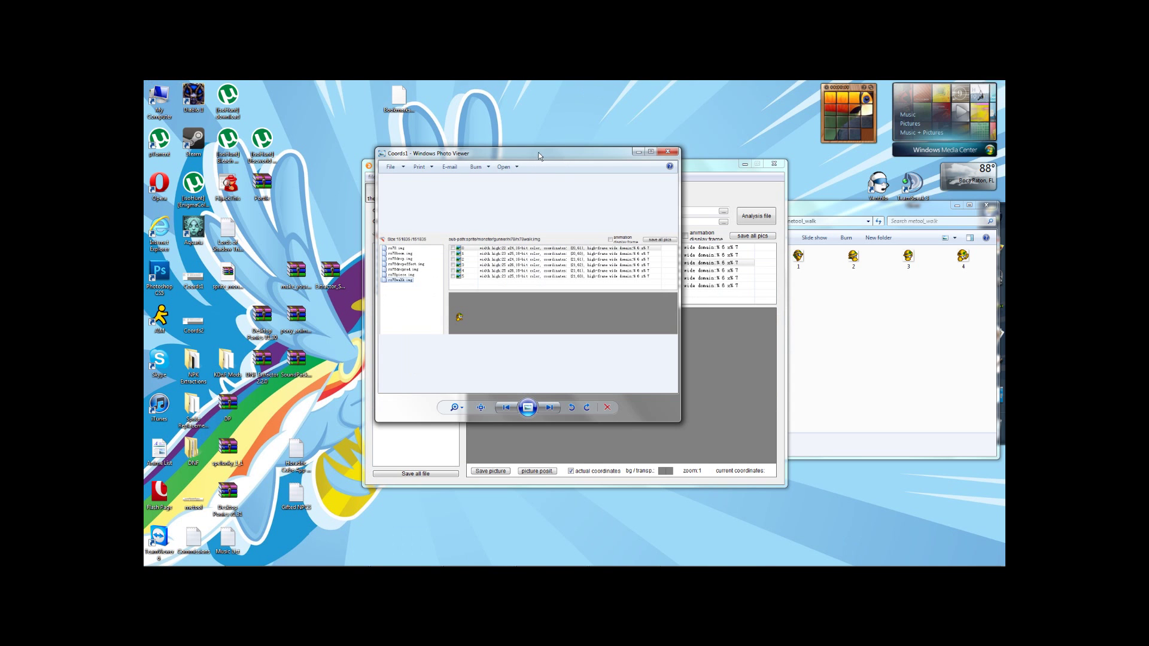
pyautogui.moveTo(539, 157); pyautogui.dragTo(331, 141)
pyautogui.scroll(3, 329, 268)
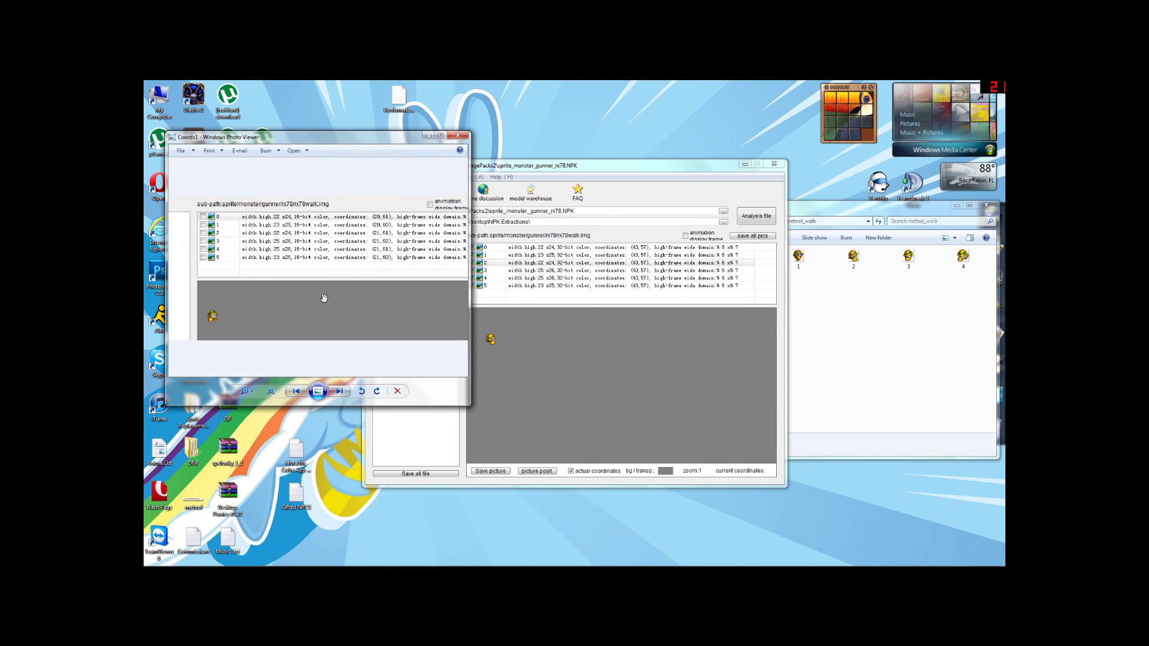
pyautogui.moveTo(418, 262); pyautogui.dragTo(350, 263)
pyautogui.click(615, 368)
pyautogui.moveTo(498, 169); pyautogui.dragTo(578, 163)
# Set the texture coordinates of frame 0 in rx78walk.img to X 20 and Y 61
pyautogui.click(694, 241)
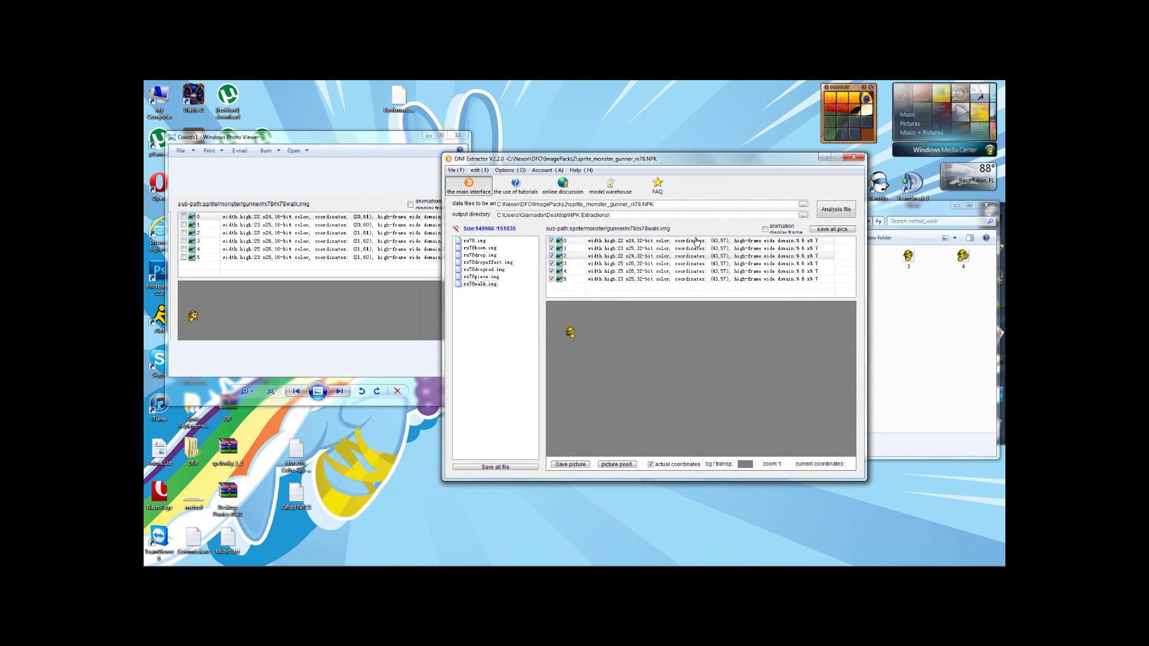
pyautogui.rightClick(695, 241)
pyautogui.click(724, 304)
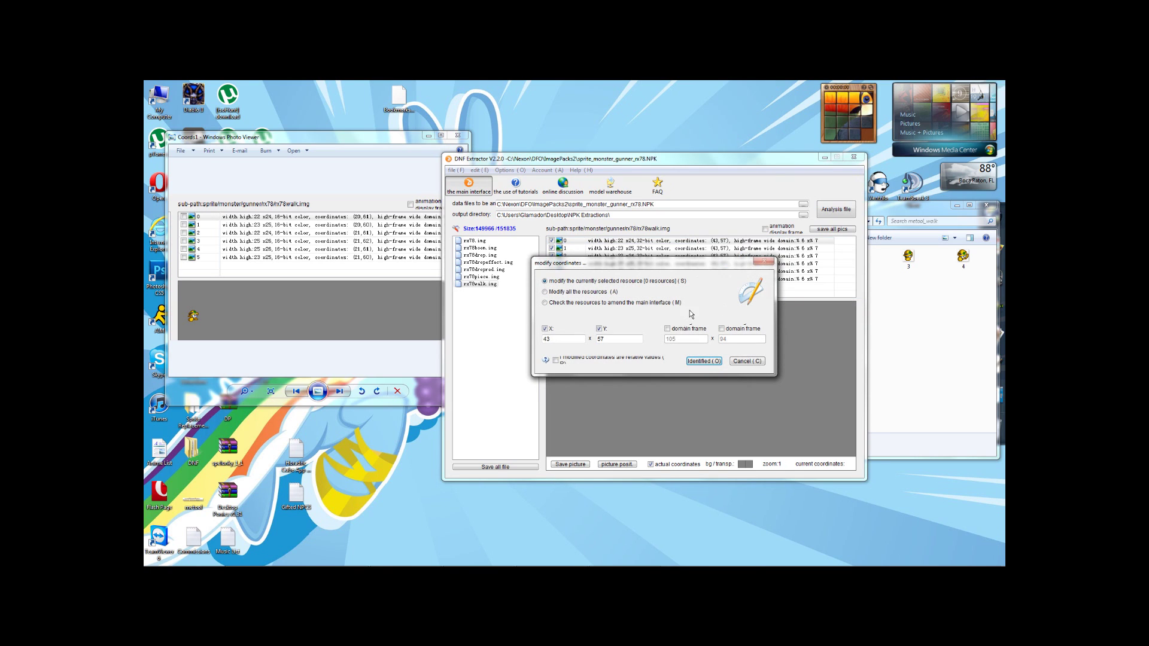
pyautogui.doubleClick(548, 339)
pyautogui.write('20')
pyautogui.press('Tab')
pyautogui.write('6')
pyautogui.press('Return')
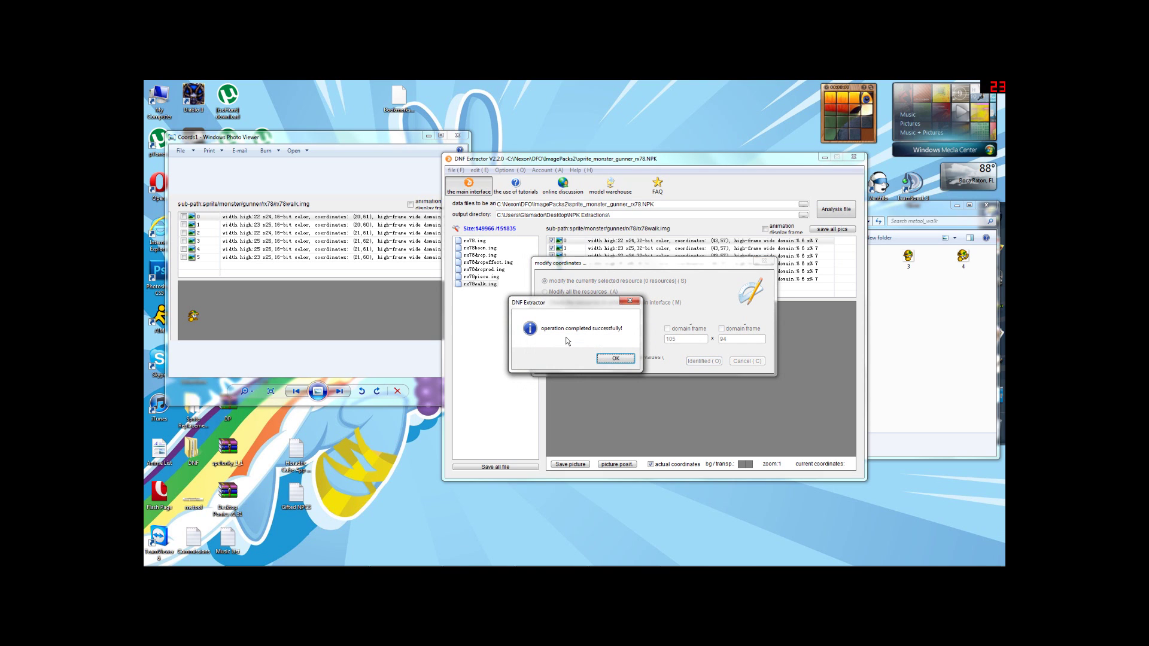
pyautogui.press('Return')
# Set the texture coordinates of frame 1 in rx78walk.img to X 20 and Y 60
pyautogui.click(615, 249)
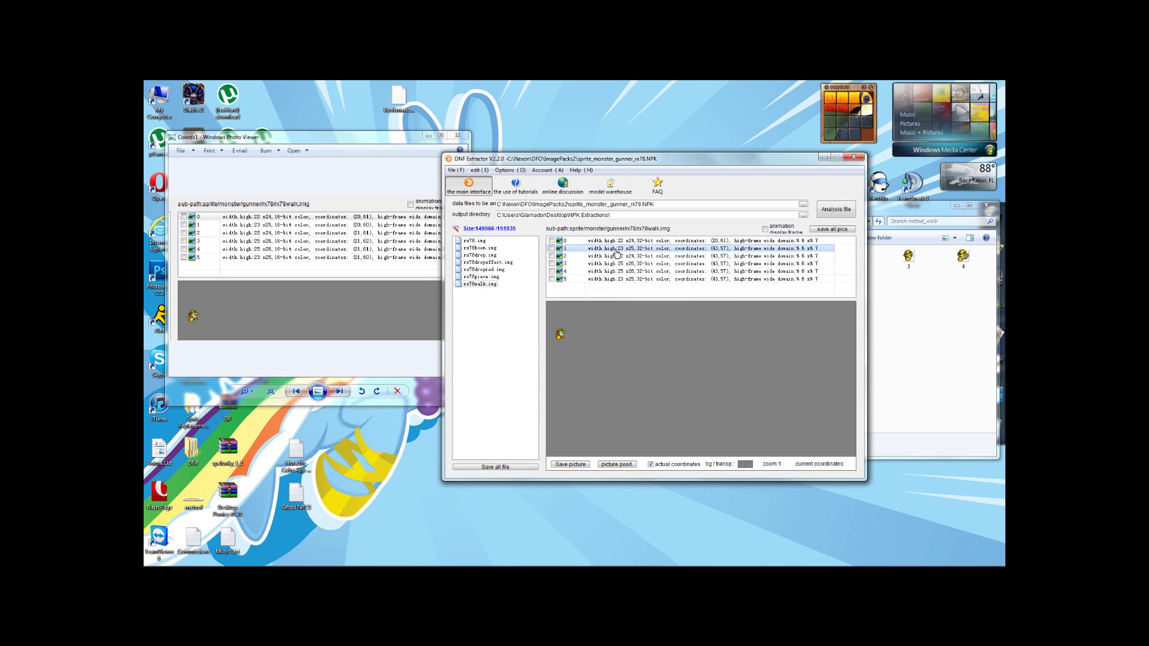
pyautogui.rightClick(615, 250)
pyautogui.click(650, 316)
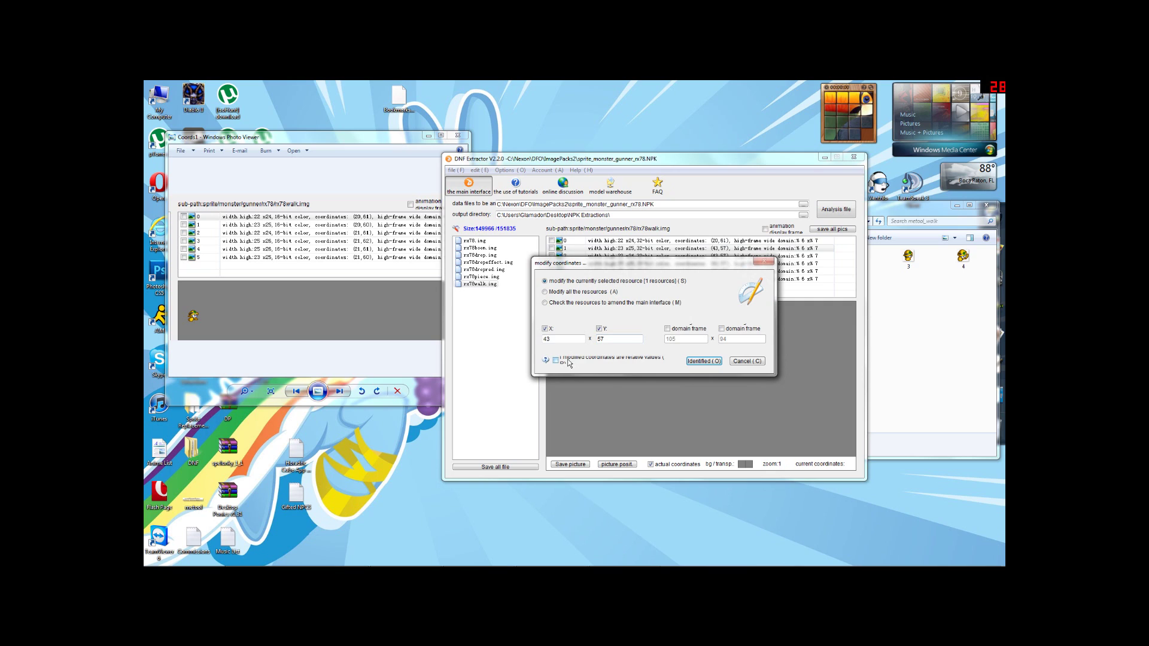
pyautogui.click(568, 362)
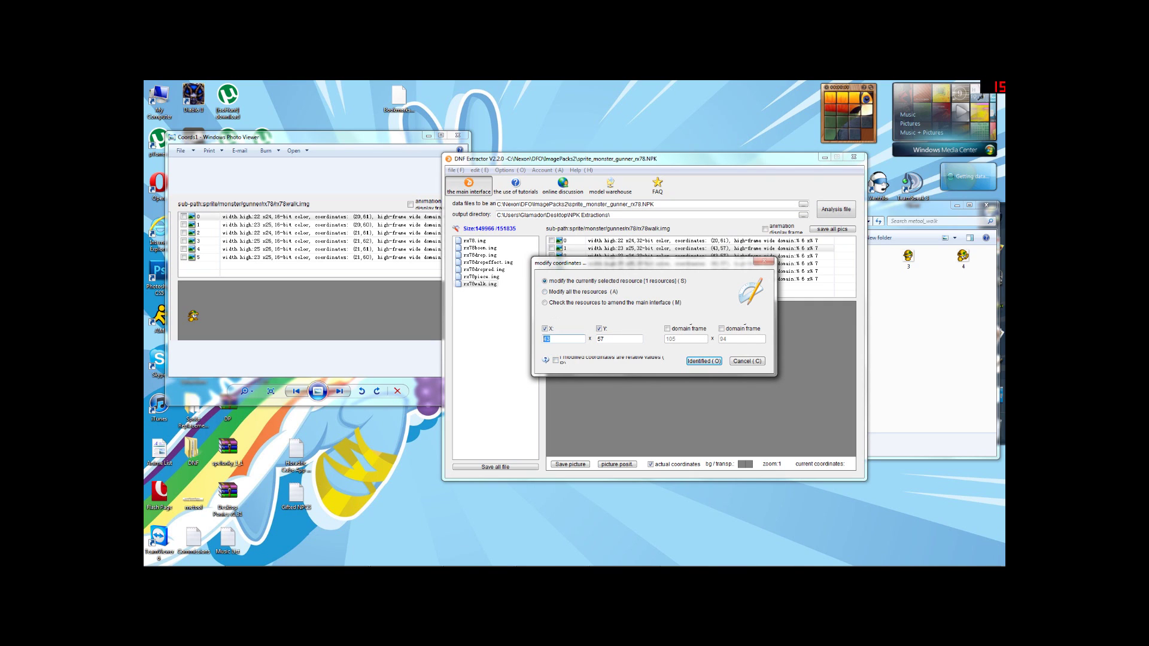
pyautogui.write('20')
pyautogui.press('Tab')
pyautogui.write('60')
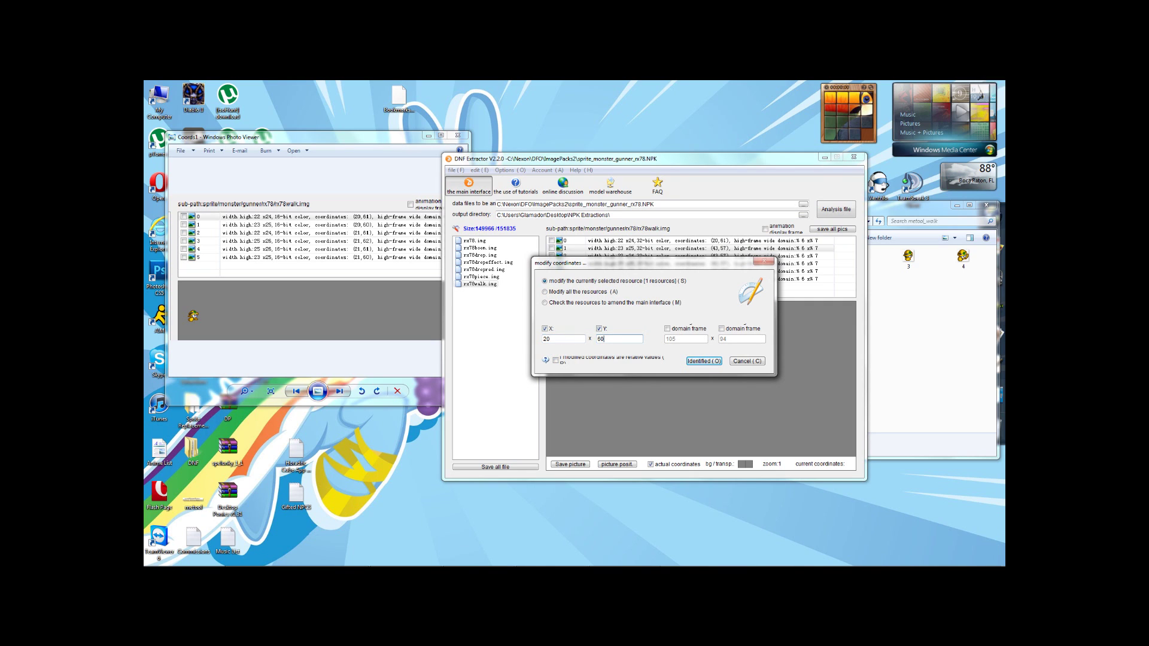
pyautogui.press('Return')
# Set the texture coordinates of frame 2 in rx78walk.img to X 21 and Y 61
pyautogui.click(619, 256)
pyautogui.rightClick(620, 256)
pyautogui.click(656, 321)
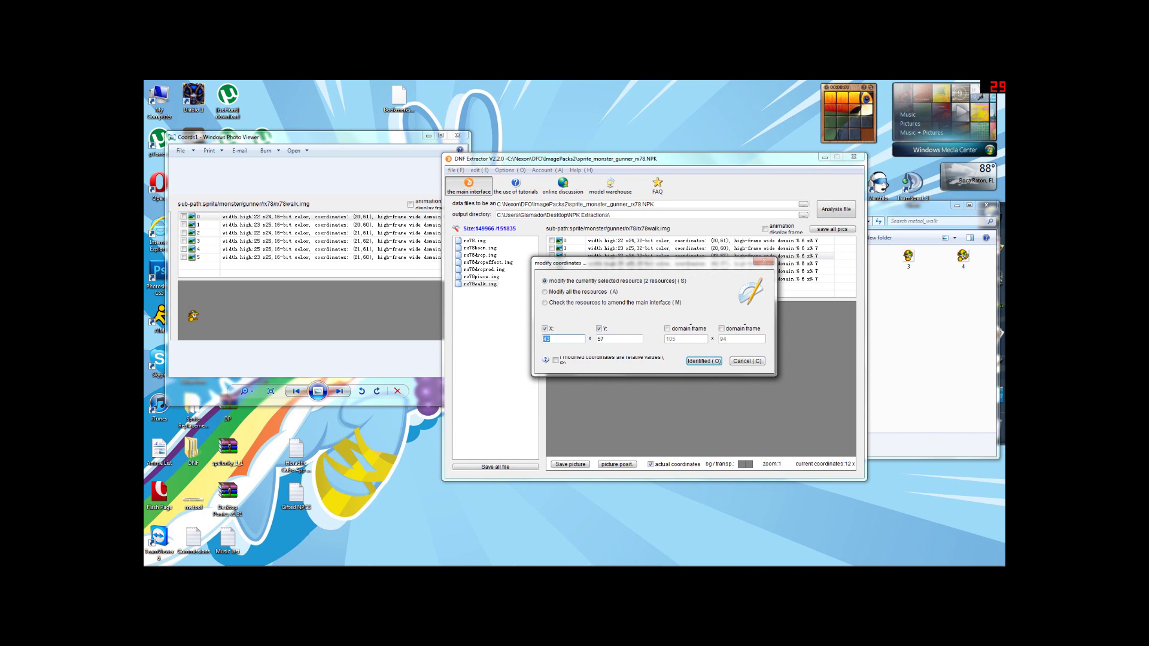
pyautogui.write('21')
pyautogui.press('Tab')
pyautogui.write('6')
pyautogui.press('Return')
# Set the texture coordinates of frame 3 in rx78walk.img to X 21 and Y 62
pyautogui.rightClick(677, 263)
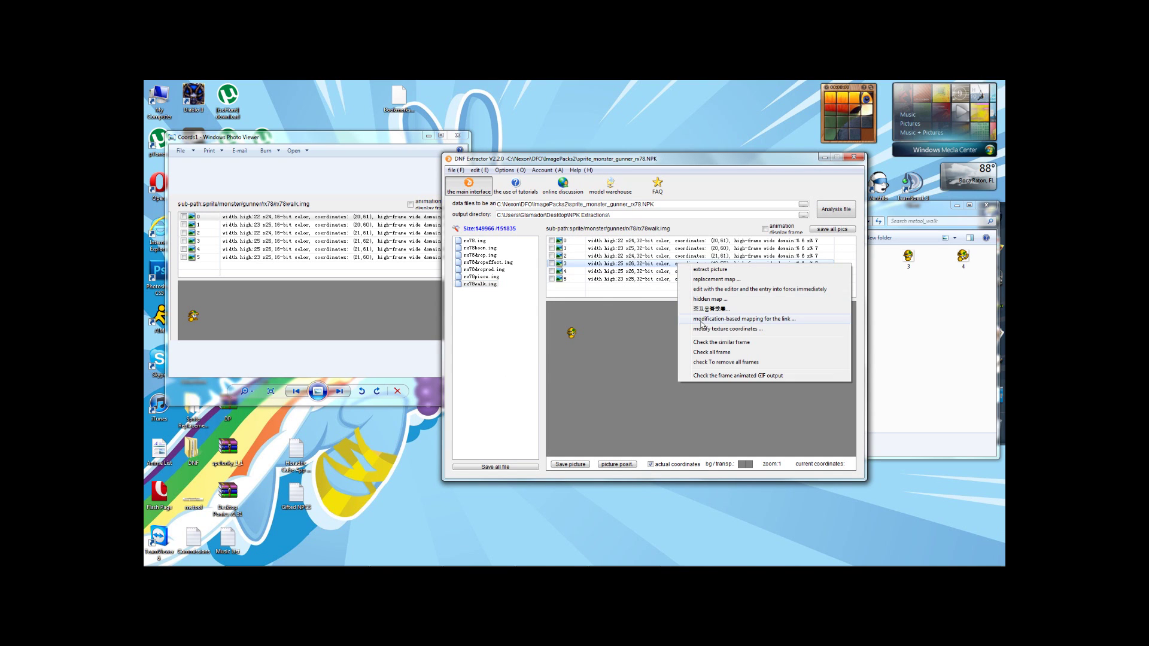
pyautogui.click(706, 328)
pyautogui.moveTo(556, 339); pyautogui.dragTo(524, 336)
pyautogui.write('21')
pyautogui.press('Tab')
pyautogui.click(704, 360)
pyautogui.click(609, 354)
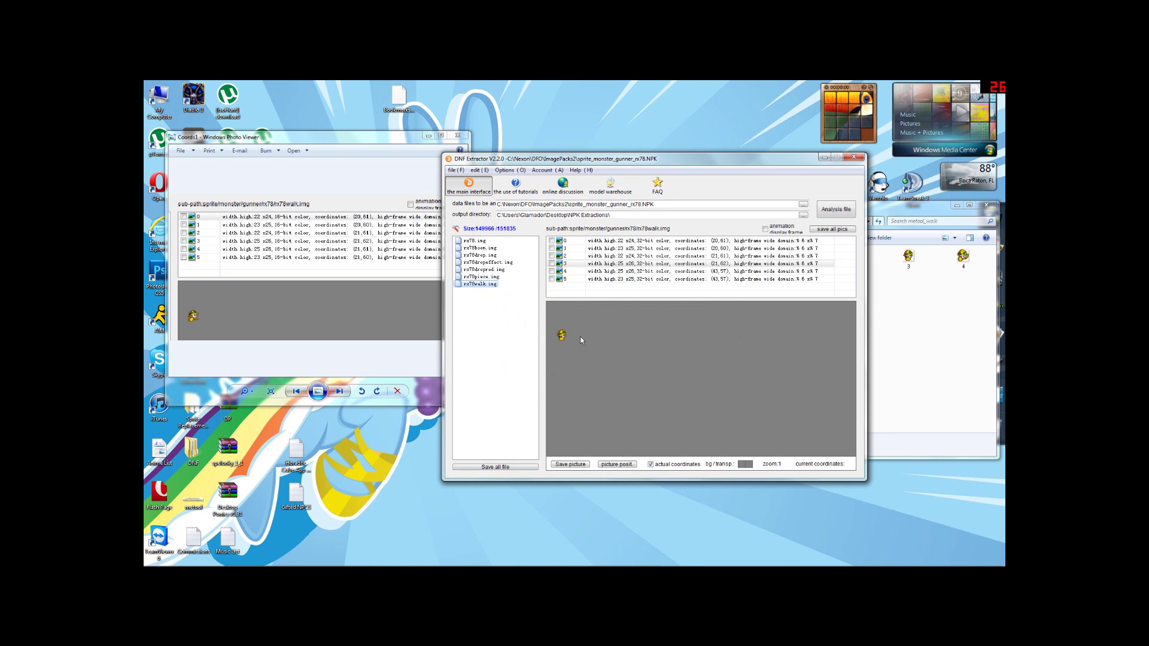
# Set the texture coordinates of frame 4 in rx78walk.img to X 21 and Y 61
pyautogui.rightClick(663, 271)
pyautogui.click(694, 336)
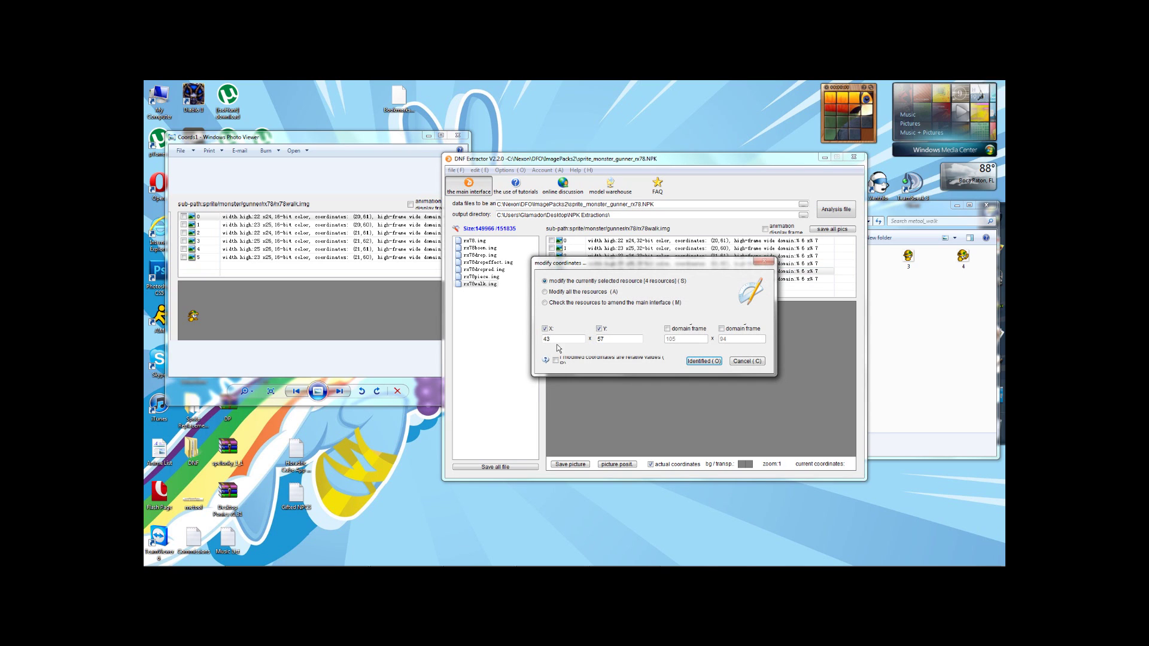
pyautogui.moveTo(555, 340); pyautogui.dragTo(541, 340)
pyautogui.write('21')
pyautogui.moveTo(617, 340); pyautogui.dragTo(563, 340)
pyautogui.press('Return')
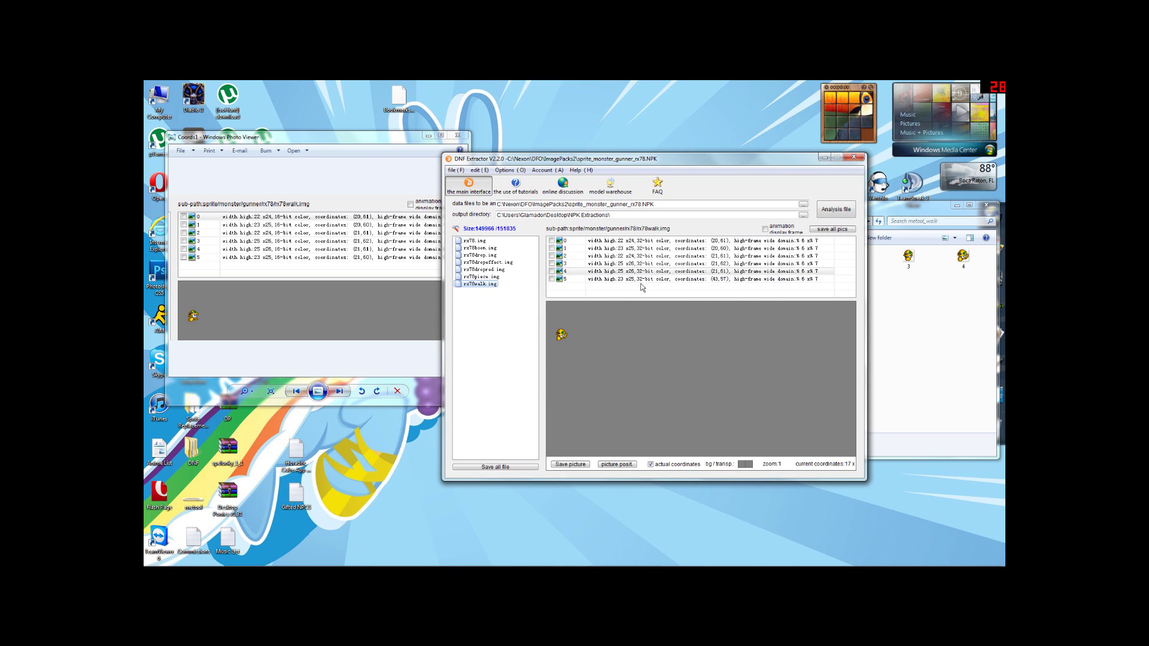
# Set the texture coordinates of frame 5 in rx78walk.img to X 20 and Y 60, and play the walk animation
pyautogui.rightClick(647, 280)
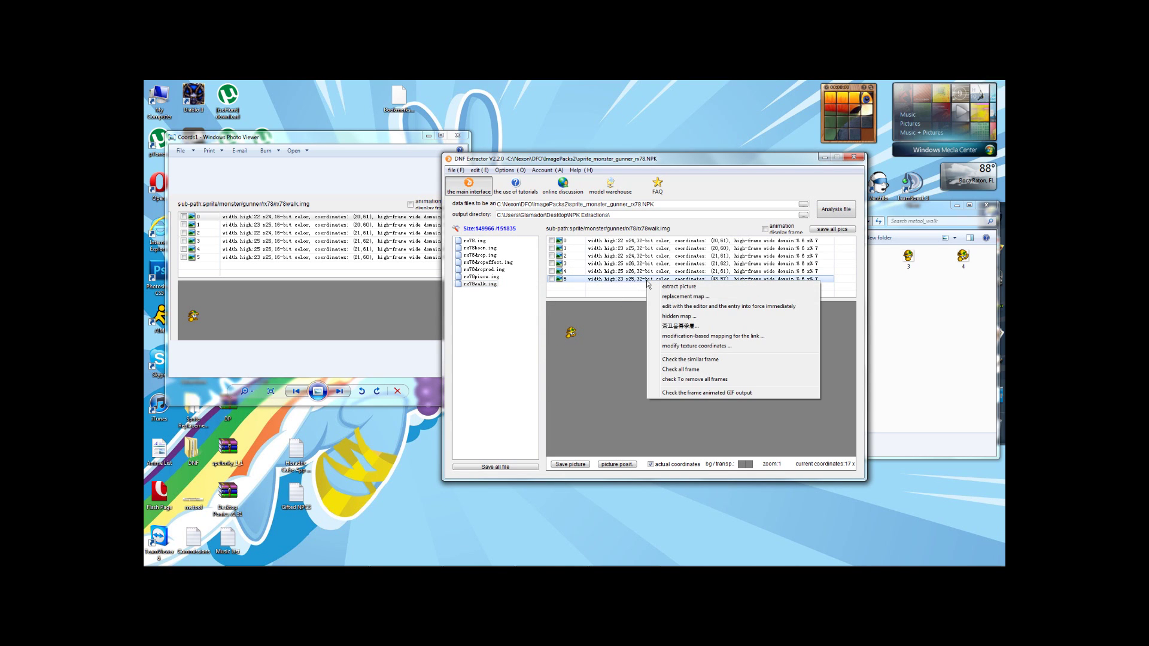
pyautogui.click(678, 347)
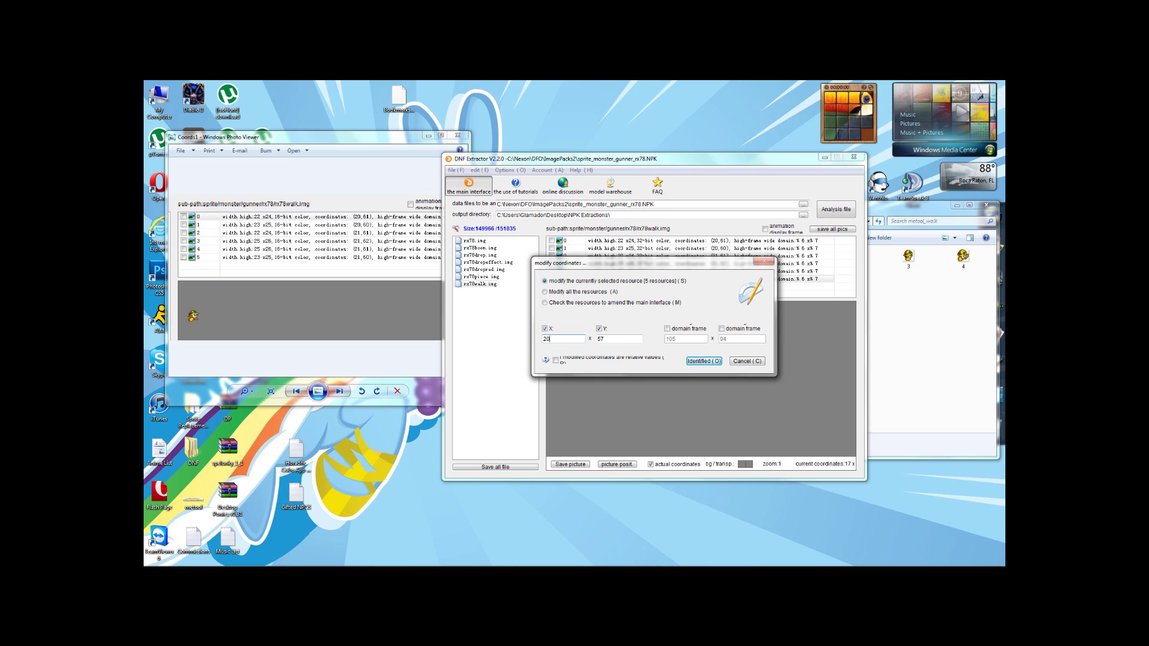
pyautogui.moveTo(611, 338); pyautogui.dragTo(578, 339)
pyautogui.write('60')
pyautogui.press('Return')
pyautogui.click(765, 230)
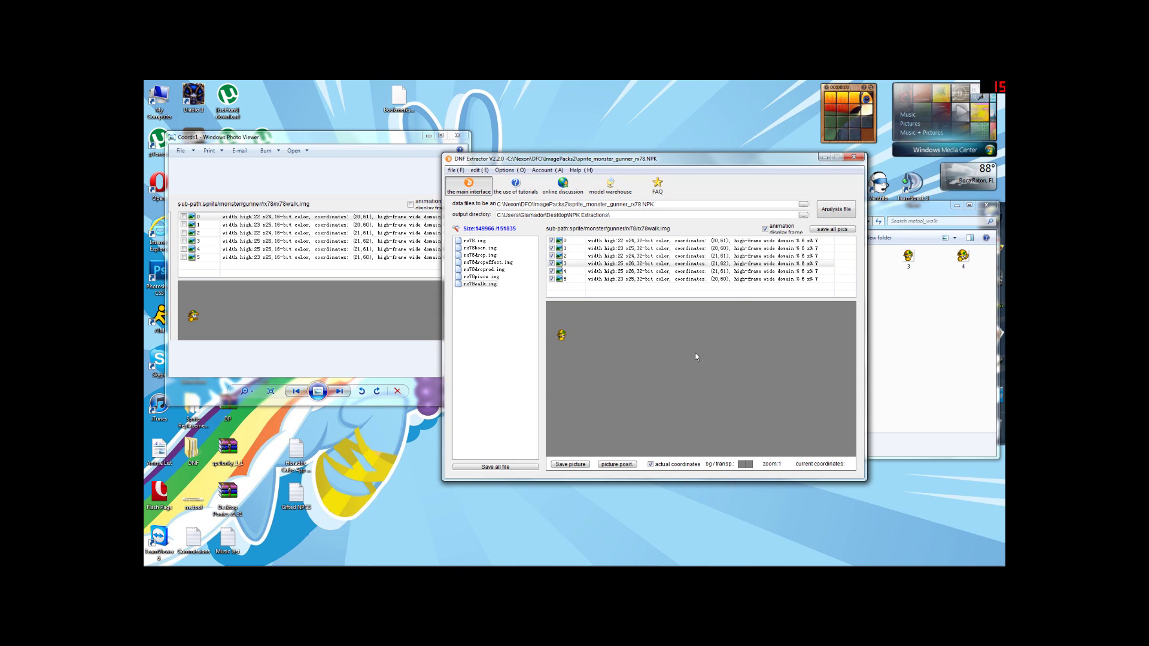
# Correct the X texture coordinate of frame 5 in rx78walk.img to 21
pyautogui.click(719, 280)
pyautogui.rightClick(718, 280)
pyautogui.click(754, 334)
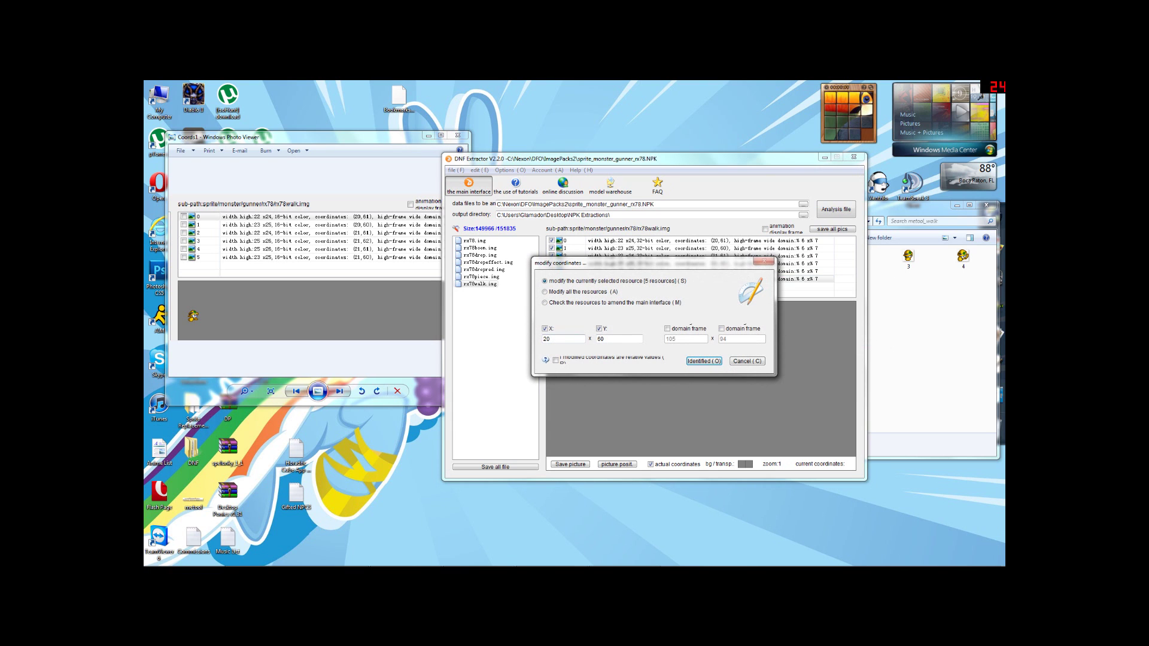
pyautogui.press('Return')
pyautogui.press('Return')
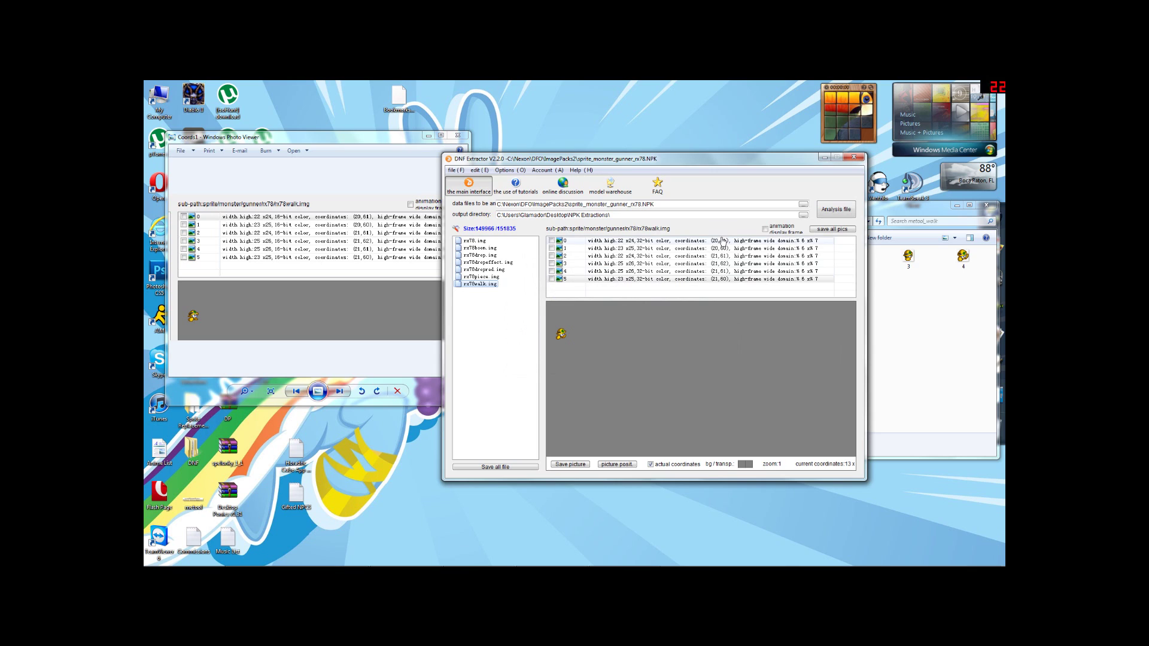
# Play the animation of rx78walk.img to check its frame alignment
pyautogui.click(724, 280)
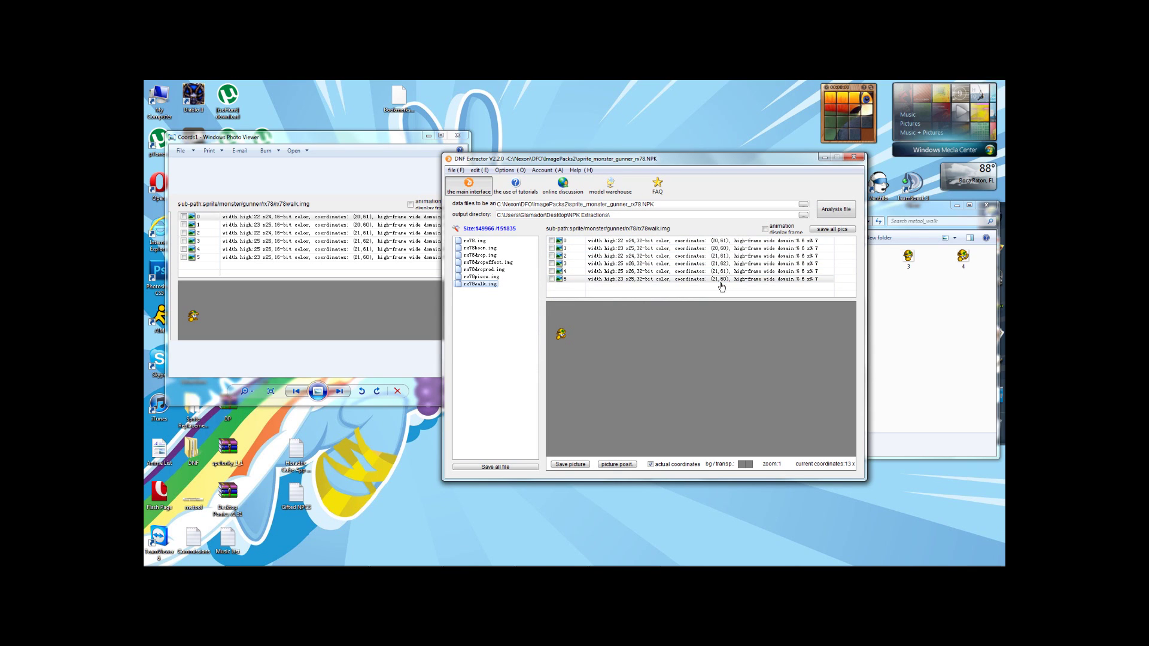
pyautogui.click(785, 230)
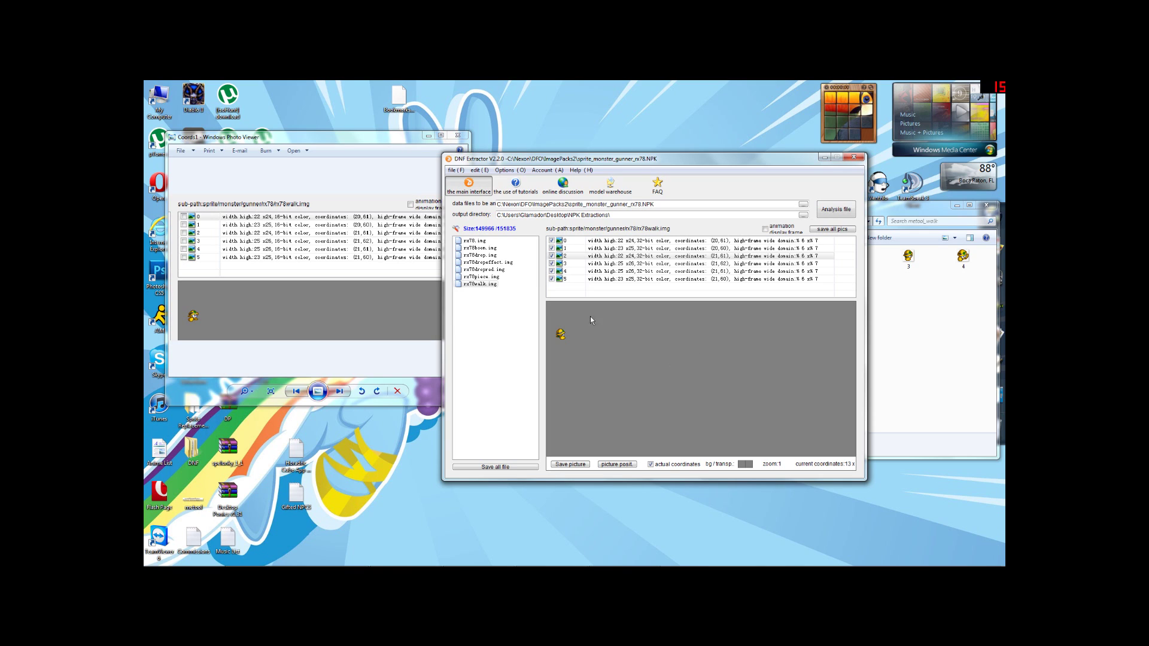
# Open rx78boom.img and put away the reference coordinates image
pyautogui.click(471, 249)
pyautogui.click(464, 185)
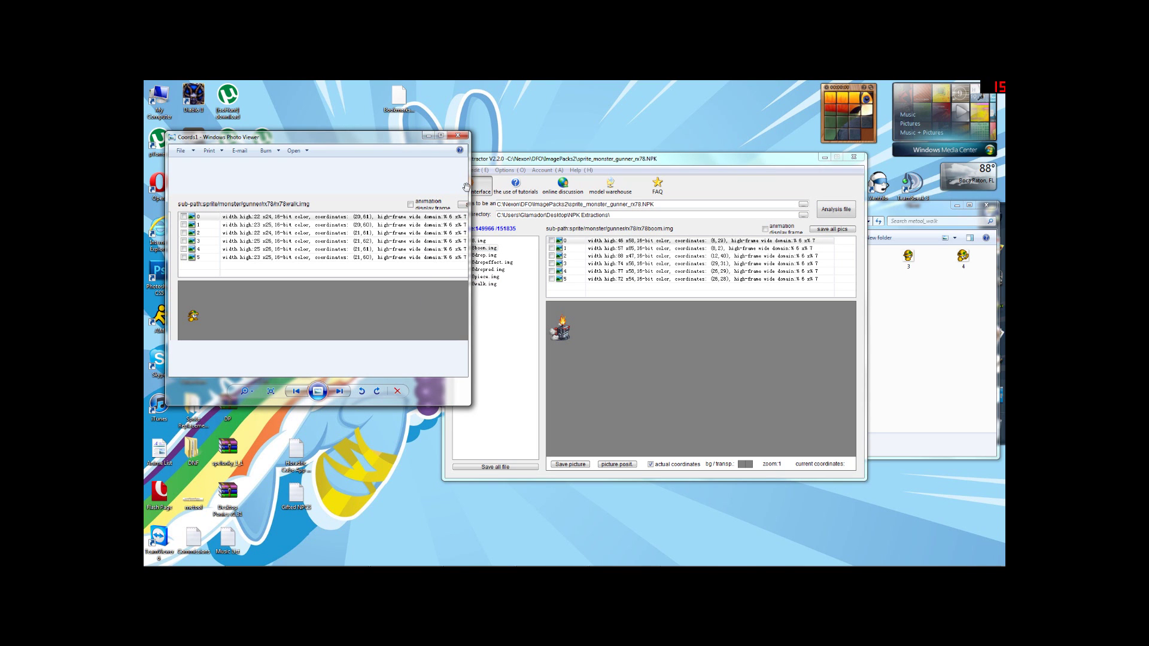
pyautogui.click(462, 138)
pyautogui.rightClick(571, 241)
pyautogui.click(619, 306)
pyautogui.click(739, 361)
# Replace all frames of rx78boom.img with the 32-bit images from the metool_boom folder in sprite_monster_gunner_rx78.npk
pyautogui.rightClick(568, 241)
pyautogui.click(597, 337)
pyautogui.click(725, 332)
pyautogui.click(759, 320)
pyautogui.scroll(-3, 547, 365)
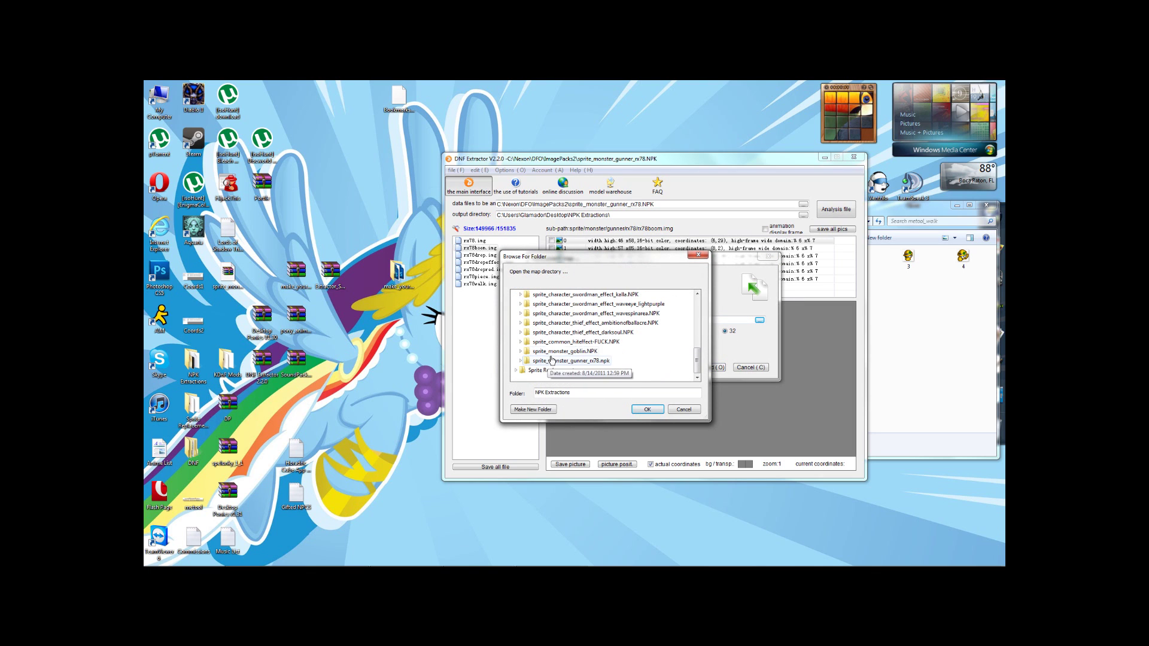
pyautogui.doubleClick(571, 370)
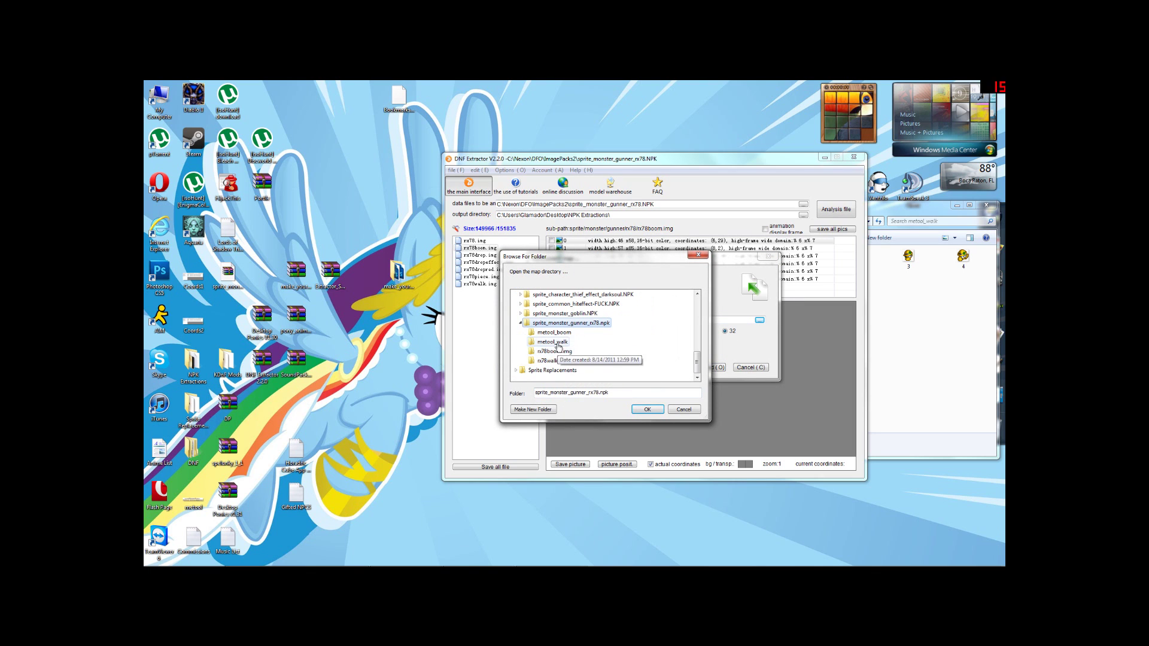
pyautogui.click(554, 333)
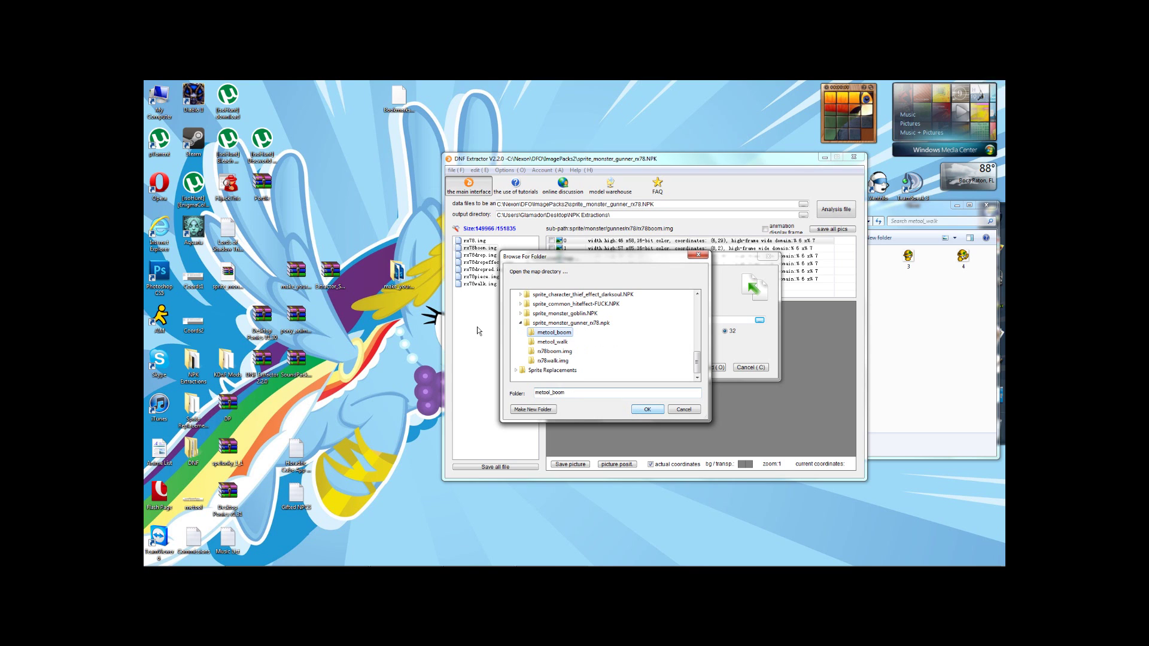
pyautogui.click(640, 409)
pyautogui.click(718, 366)
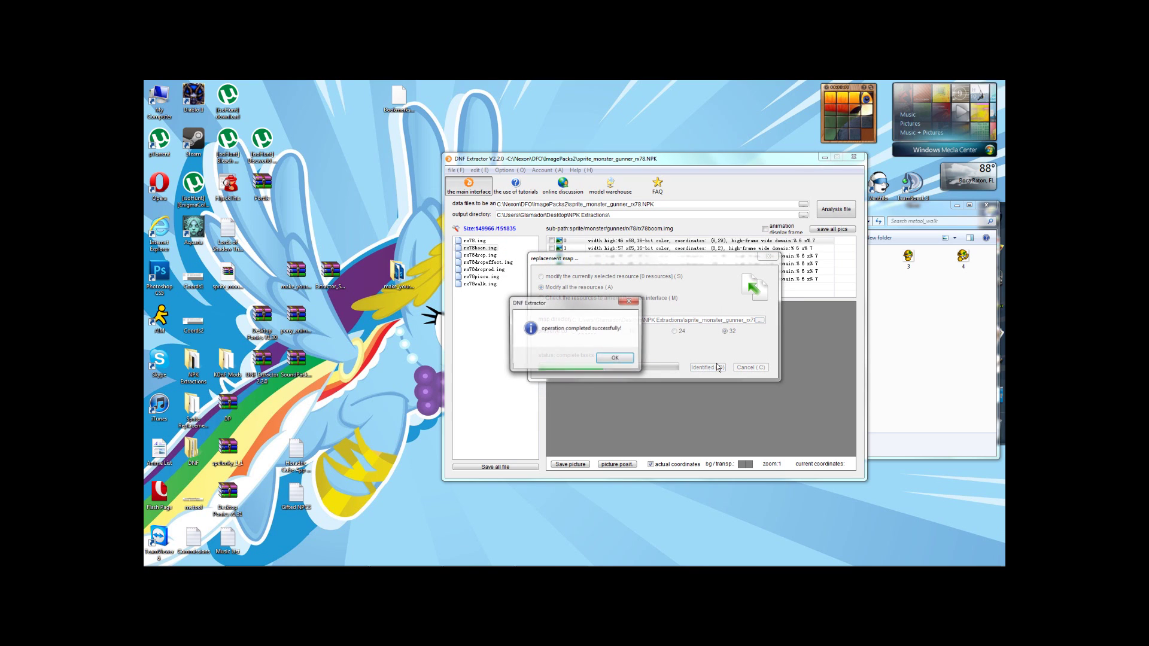
pyautogui.click(616, 359)
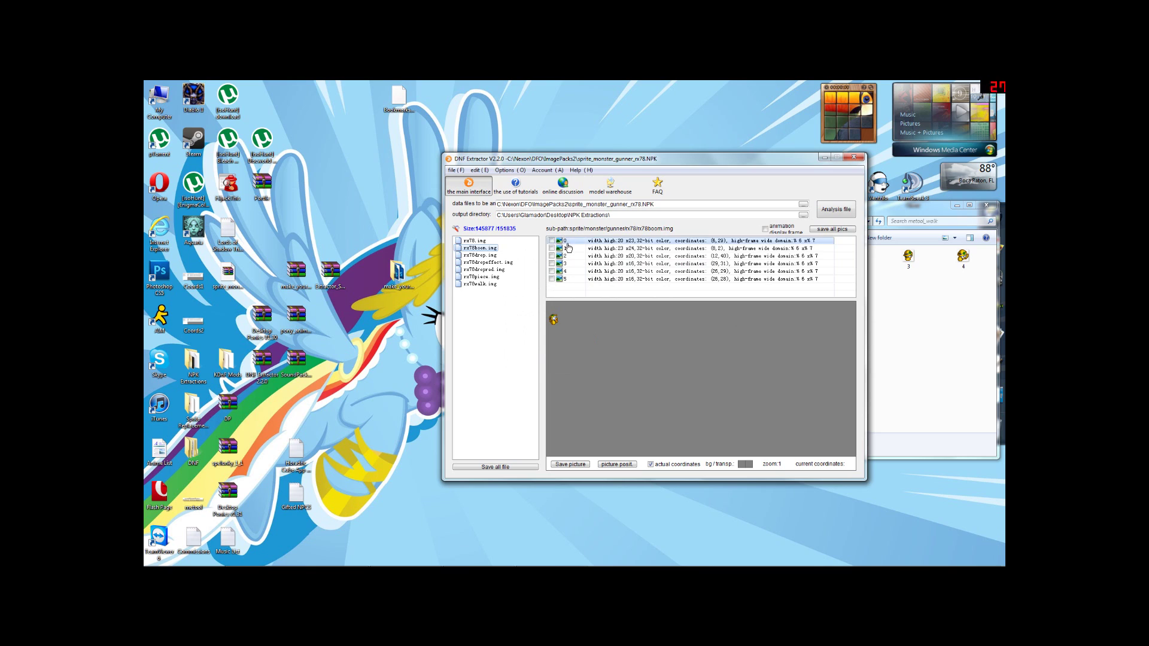
# Look through the replaced frames of rx78boom.img and preview them as an animation
pyautogui.click(565, 257)
pyautogui.click(573, 263)
pyautogui.click(573, 271)
pyautogui.click(573, 279)
pyautogui.click(786, 233)
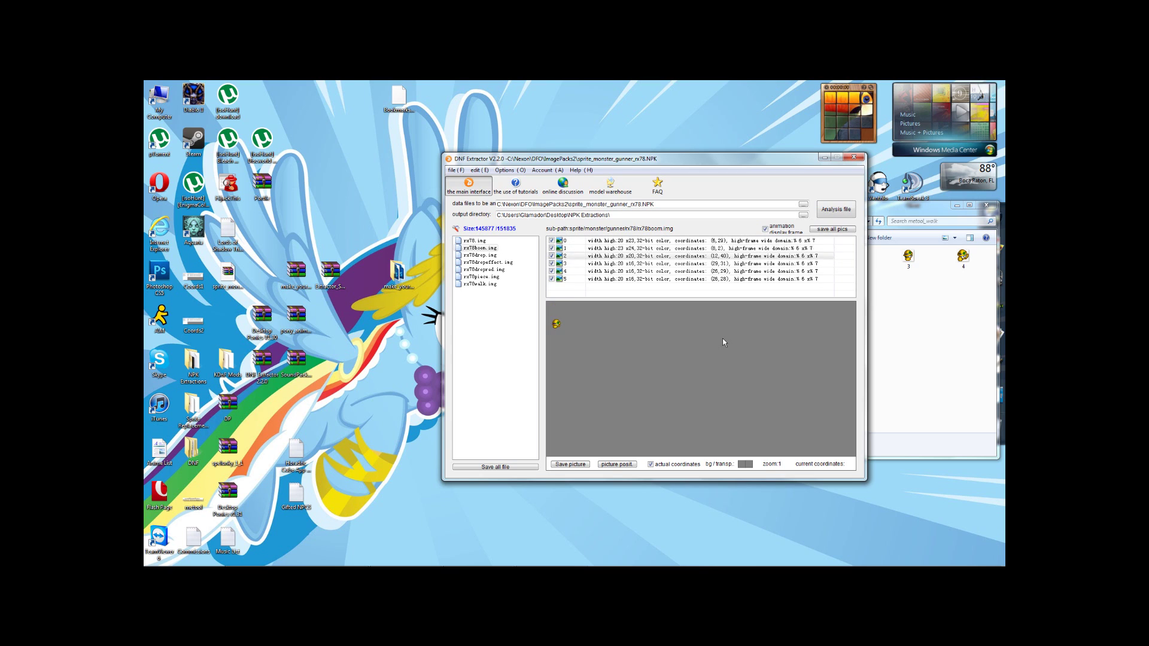
pyautogui.click(765, 229)
# Apply frame 0's texture coordinates to all resources in rx78boom.img
pyautogui.rightClick(656, 241)
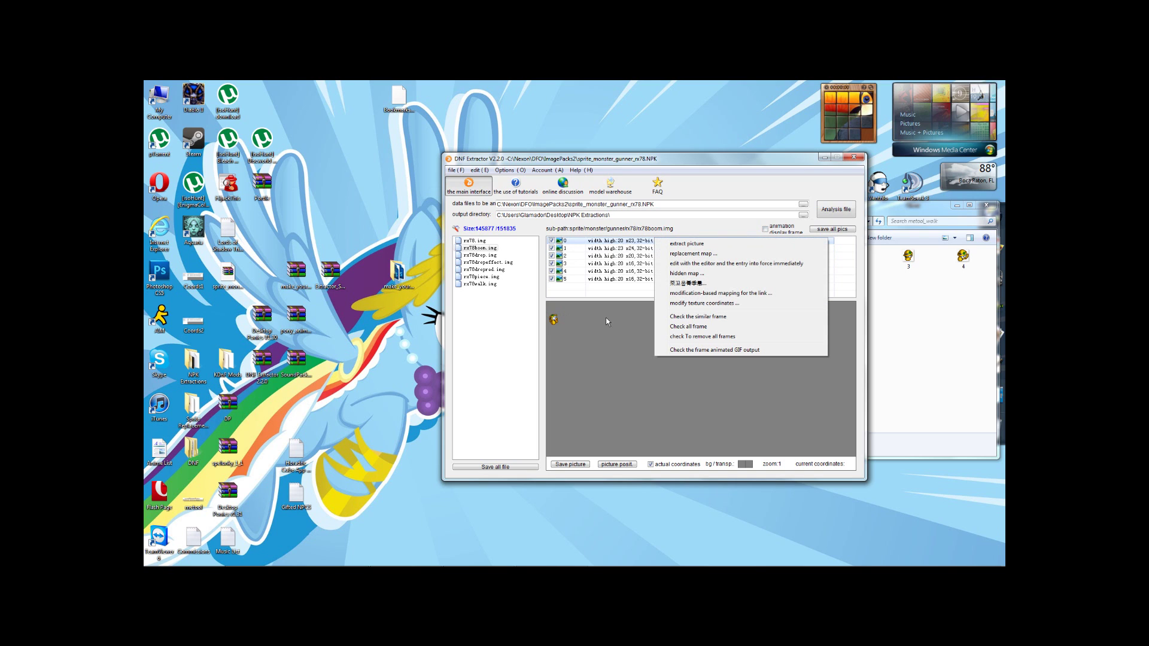
pyautogui.click(682, 302)
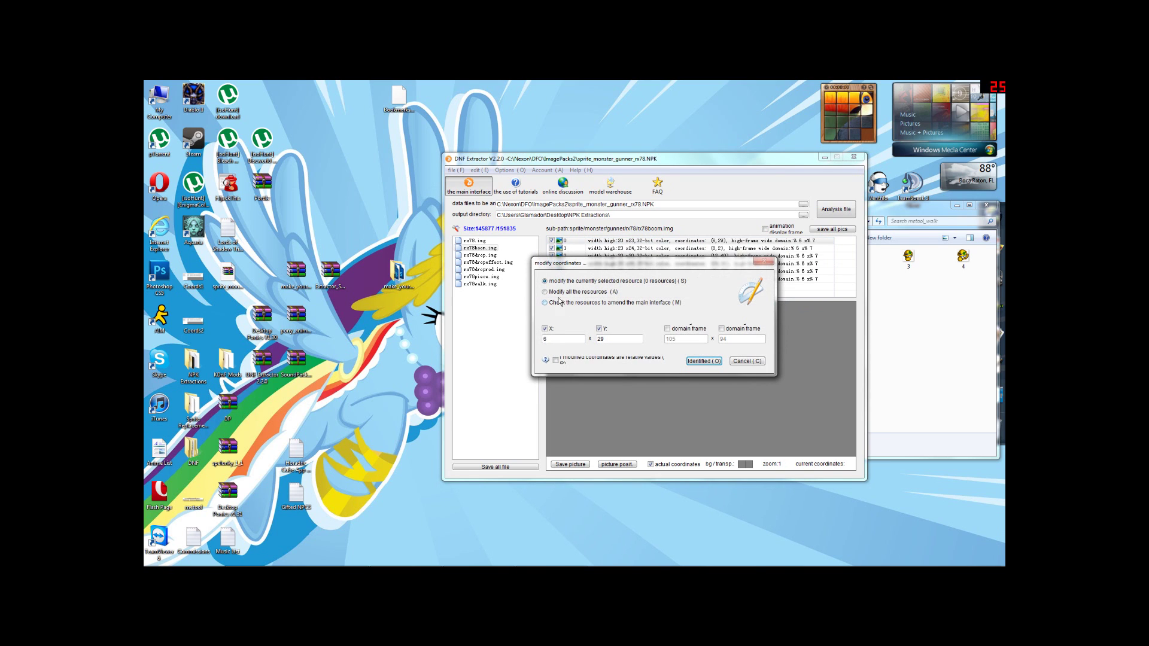
pyautogui.click(709, 361)
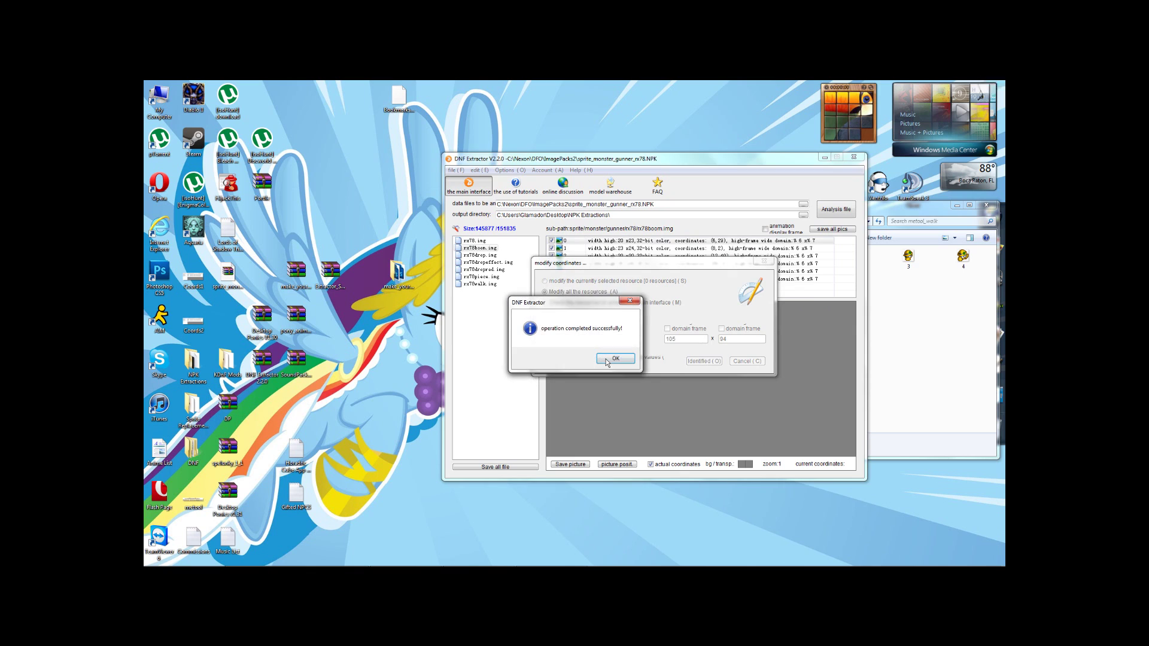
pyautogui.click(606, 362)
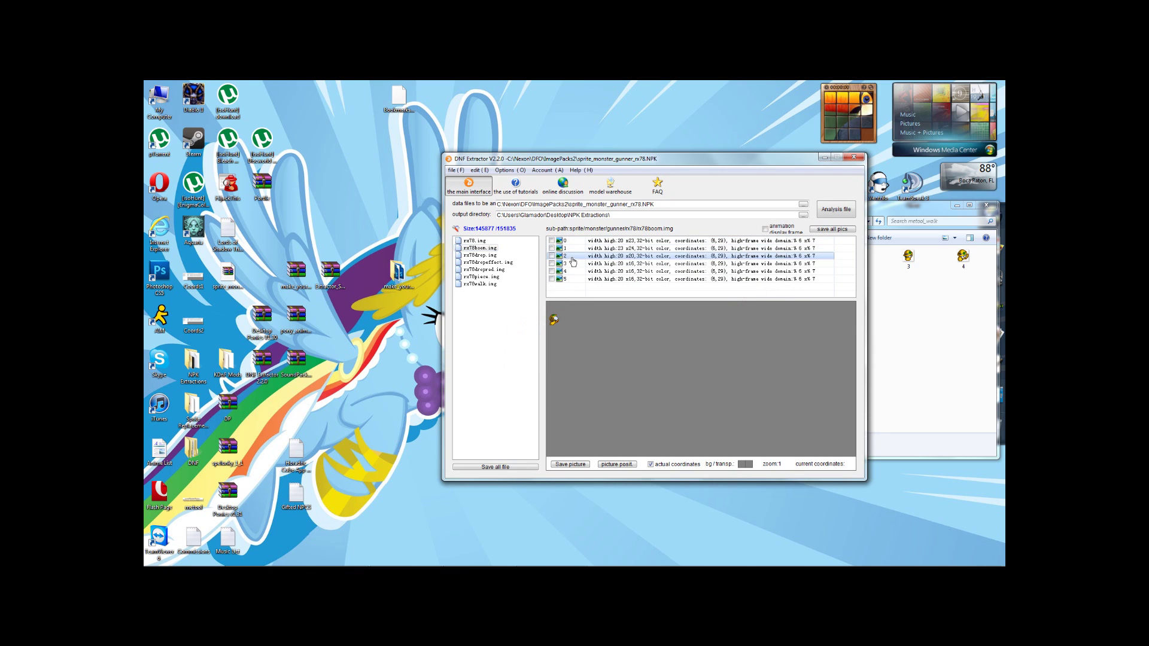
# Preview the frames and animation of rx78boom.img to check how the sprites line up at shared coordinates
pyautogui.click(572, 272)
pyautogui.click(572, 279)
pyautogui.click(764, 230)
pyautogui.moveTo(557, 314); pyautogui.dragTo(573, 315)
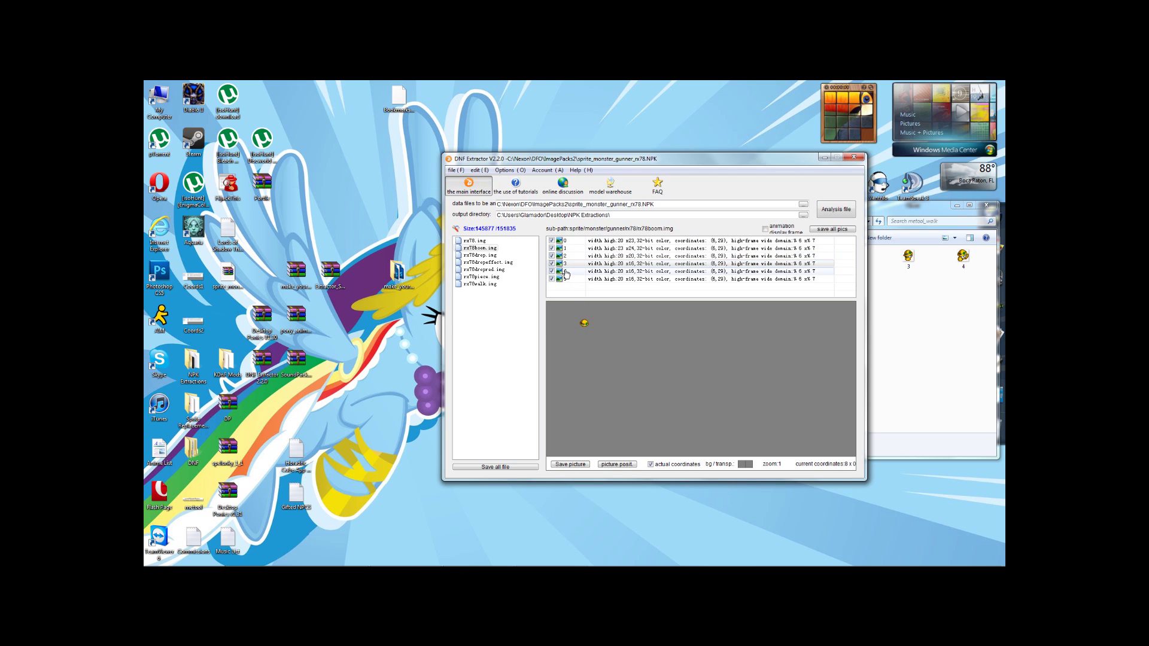
pyautogui.moveTo(554, 317); pyautogui.dragTo(586, 321)
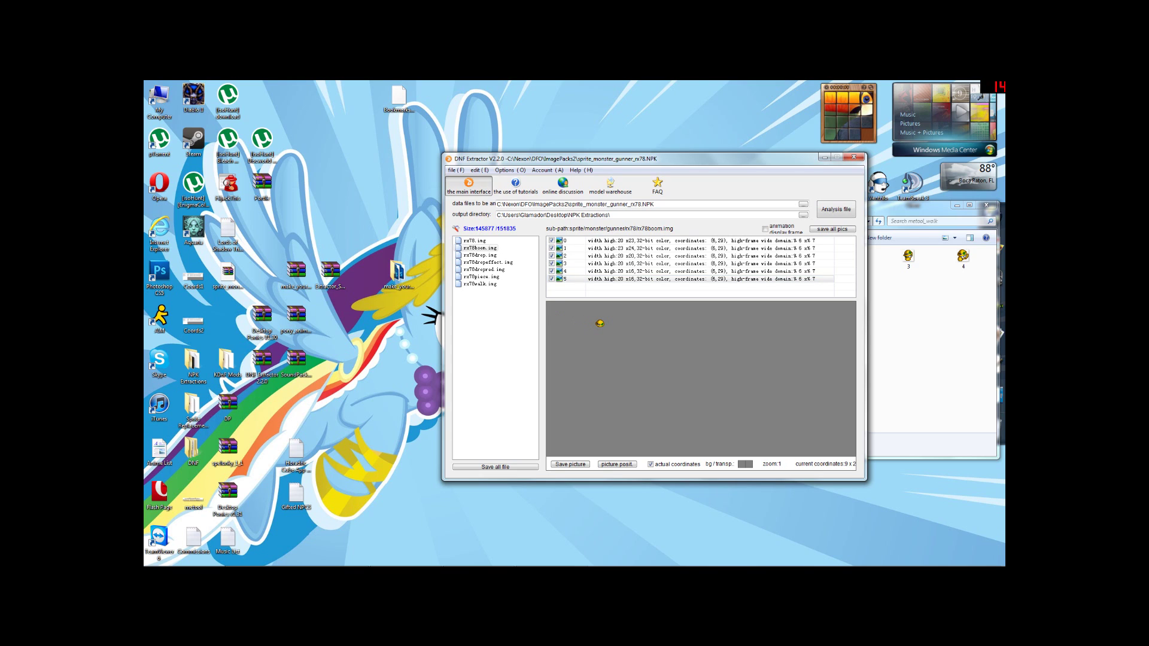
pyautogui.click(774, 231)
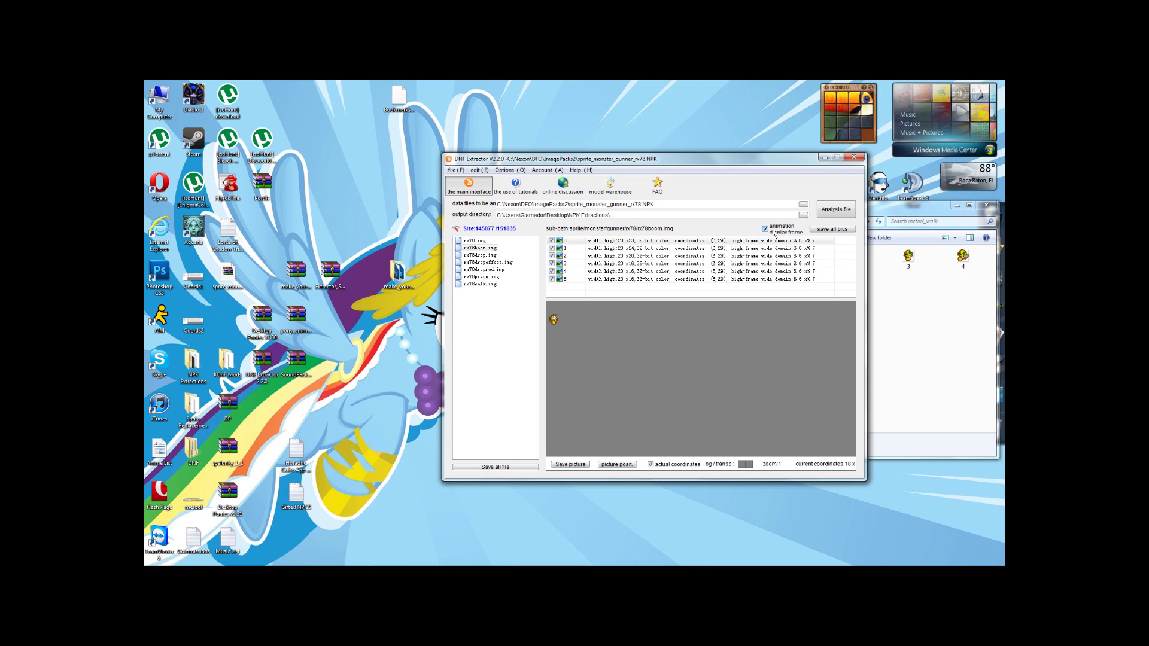
pyautogui.click(774, 231)
# Set the texture coordinates of frame 1 in rx78boom.img to X 16 and Y 19
pyautogui.click(575, 248)
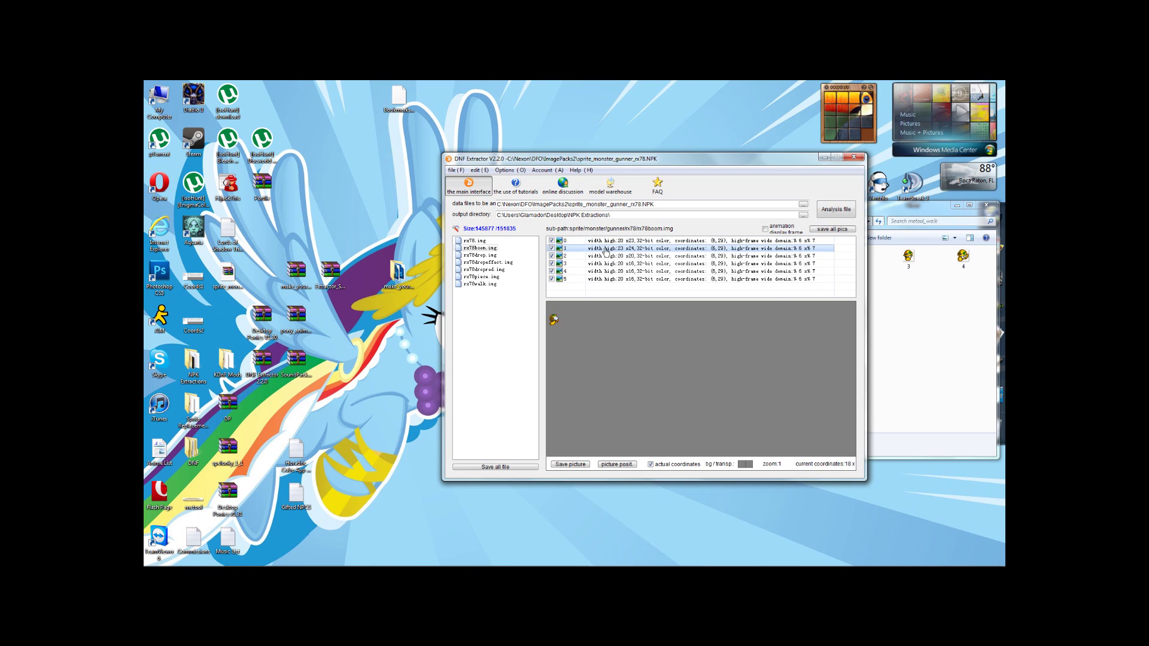
pyautogui.rightClick(603, 249)
pyautogui.click(639, 314)
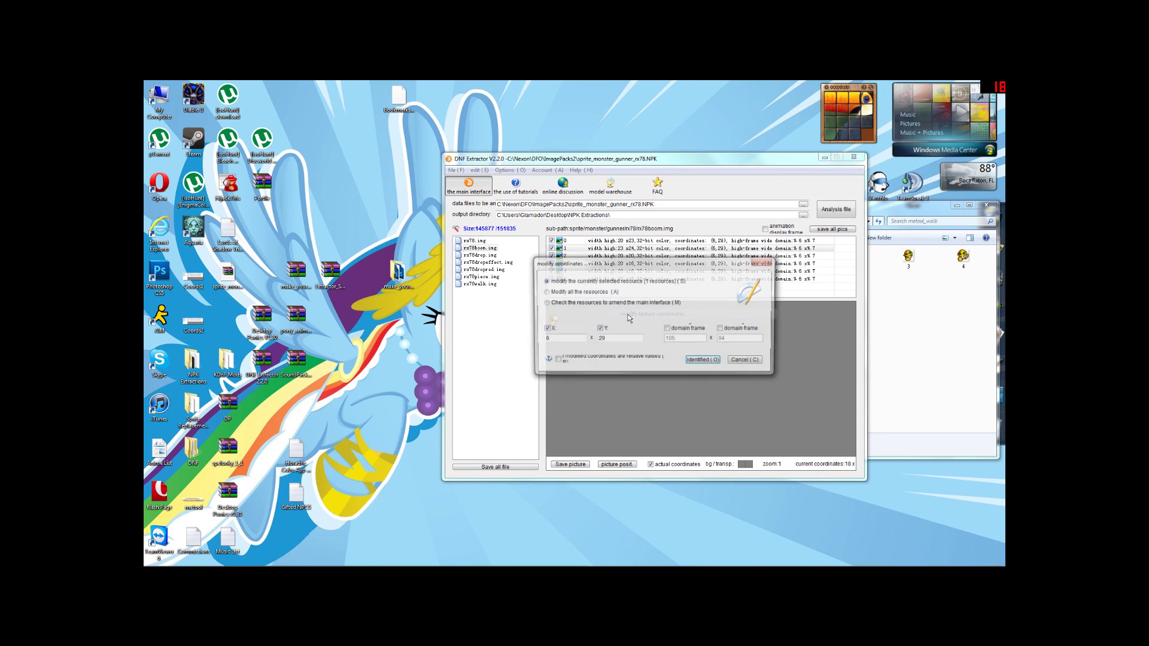
pyautogui.moveTo(587, 267); pyautogui.dragTo(663, 308)
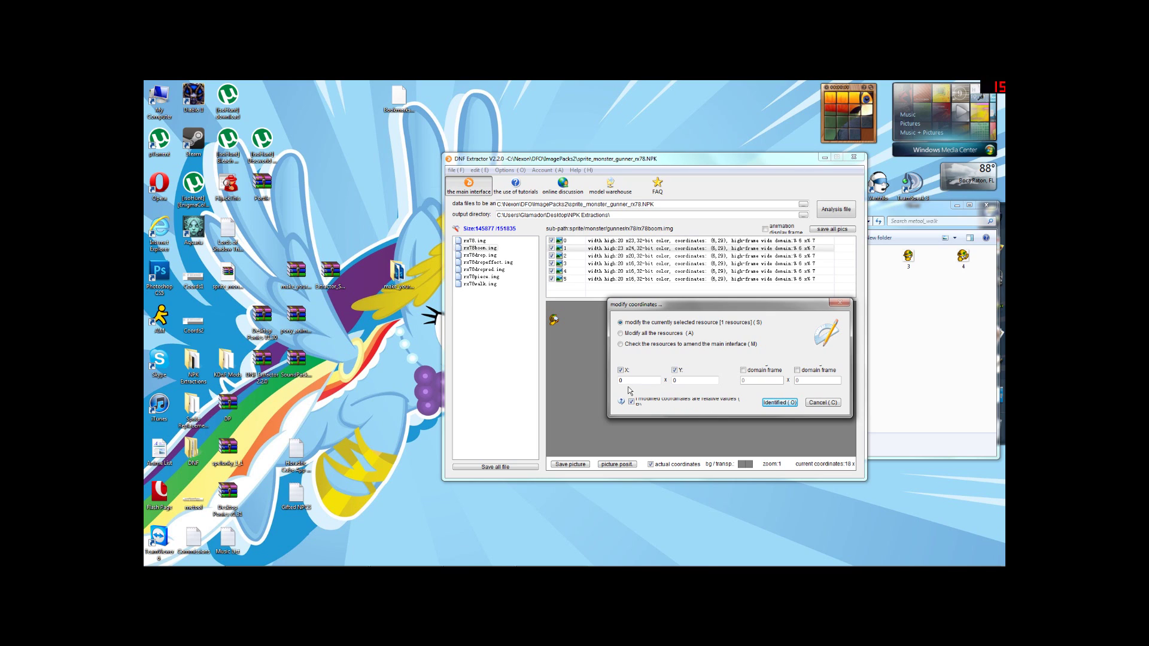
pyautogui.press('Tab')
pyautogui.hotkey('shift', 'Tab')
pyautogui.press('Tab')
pyautogui.click(632, 402)
pyautogui.moveTo(624, 380); pyautogui.dragTo(603, 382)
pyautogui.click(622, 401)
pyautogui.click(664, 374)
pyautogui.click(644, 377)
pyautogui.click(779, 402)
pyautogui.click(631, 359)
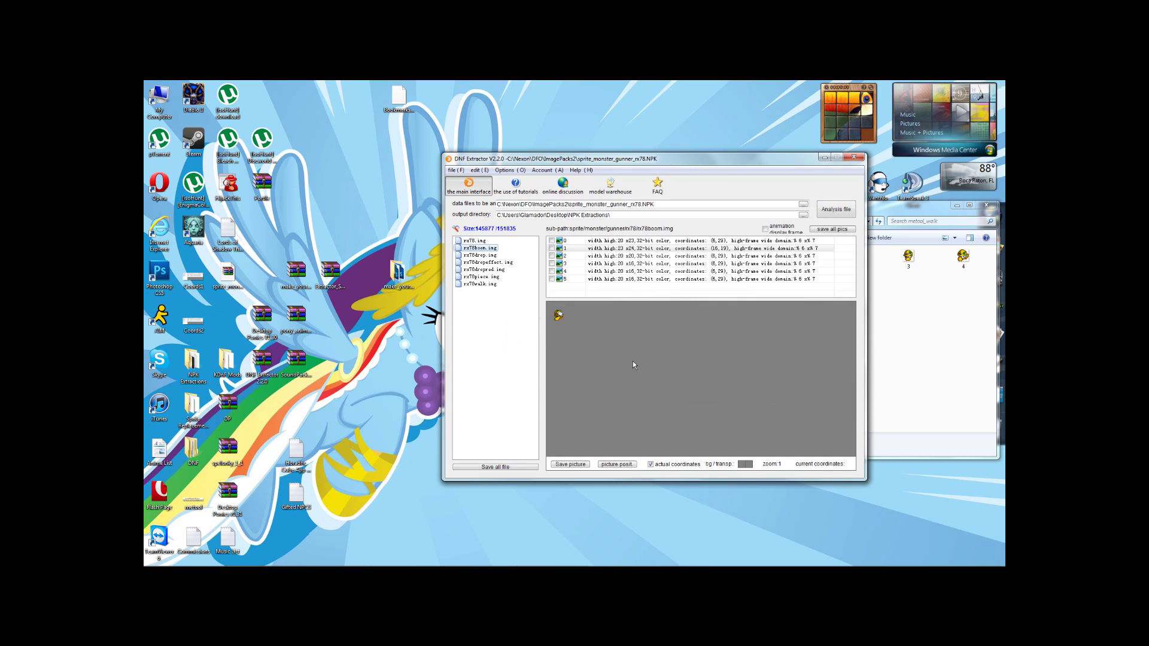
# Compare the sprite positions of frames 0, 1 and 2 in rx78boom.img
pyautogui.click(572, 249)
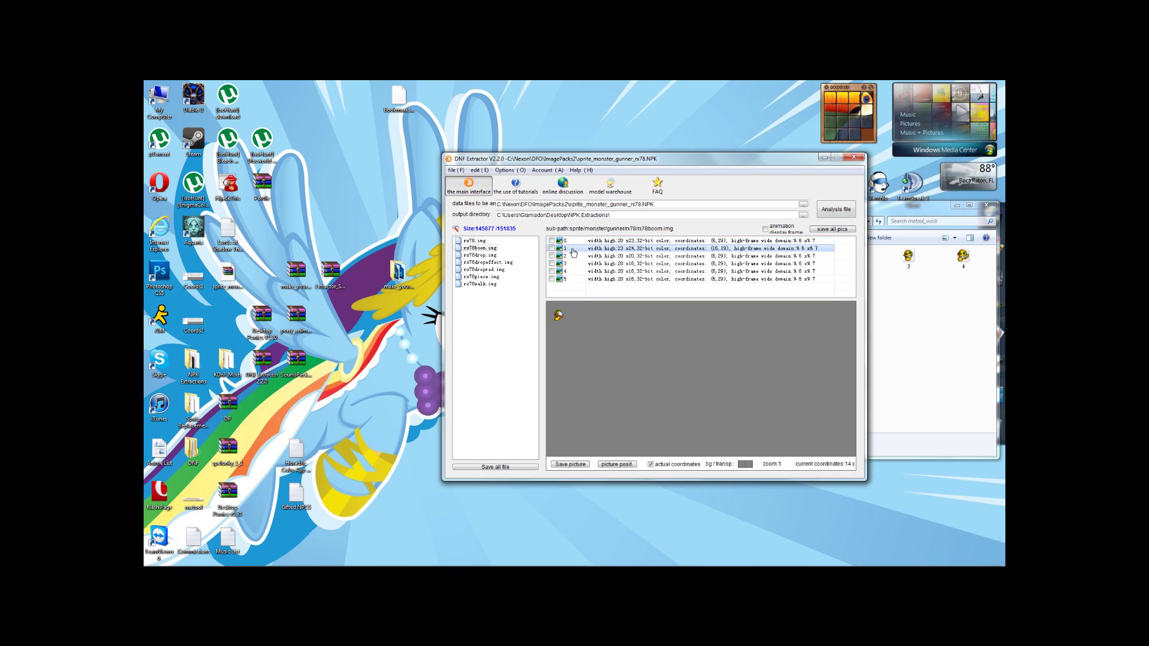
pyautogui.click(570, 243)
pyautogui.click(571, 249)
pyautogui.click(570, 244)
pyautogui.click(570, 249)
pyautogui.click(573, 257)
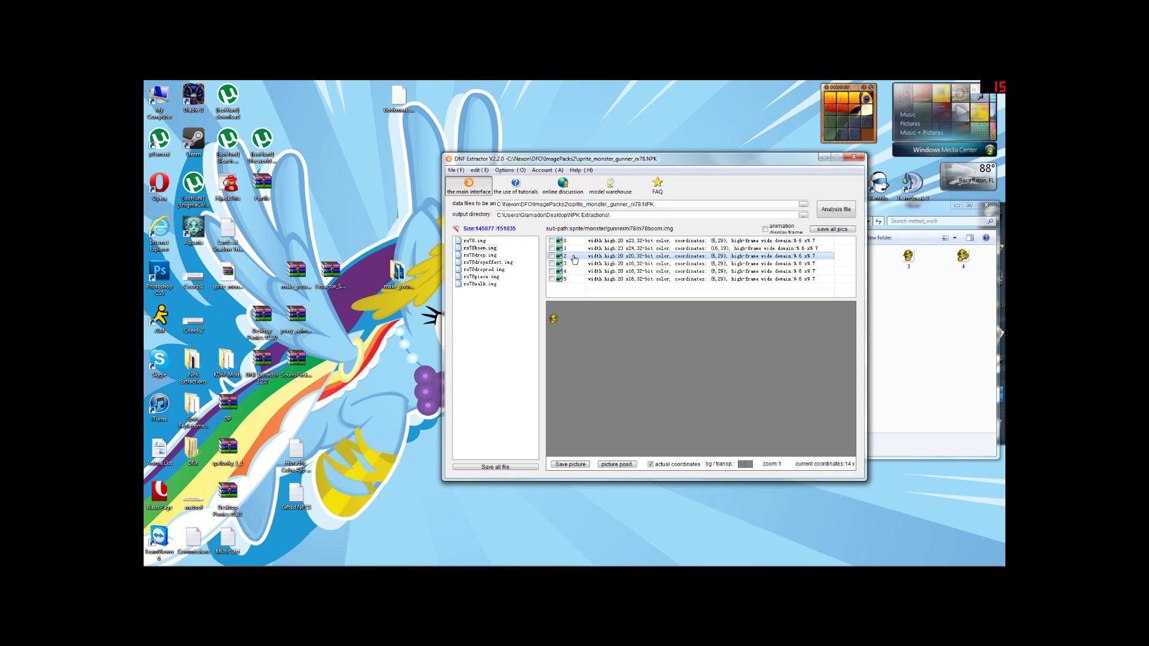
pyautogui.click(571, 242)
pyautogui.click(570, 249)
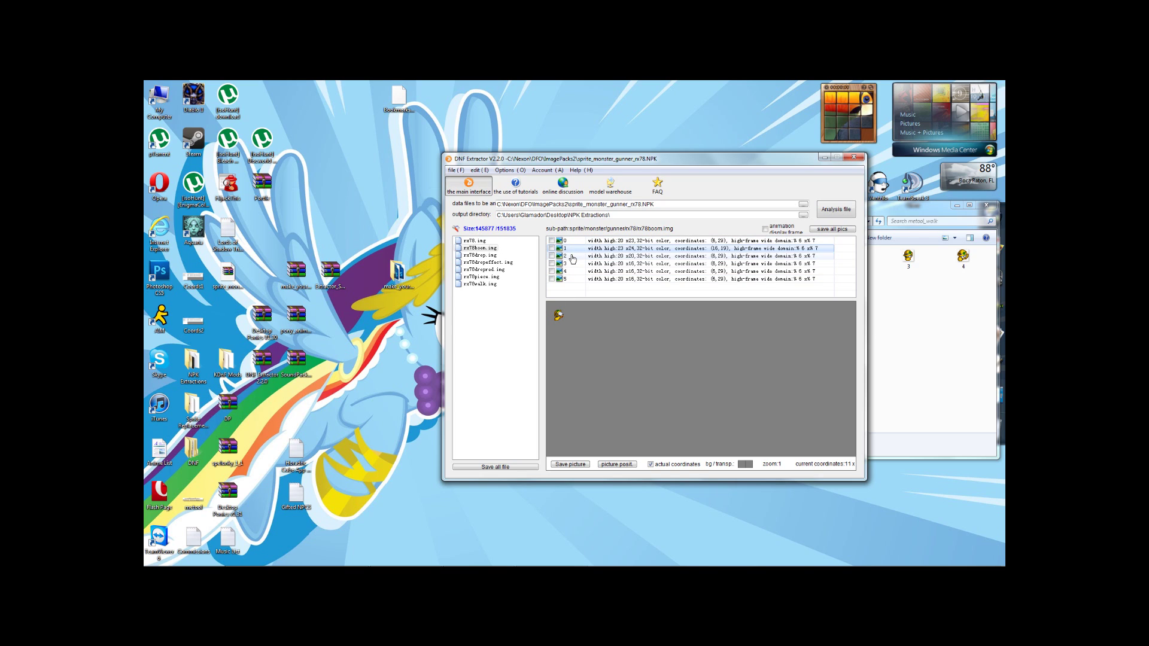
# Set the texture coordinates of frame 2 in rx78boom.img to X 16 and Y 9
pyautogui.click(572, 258)
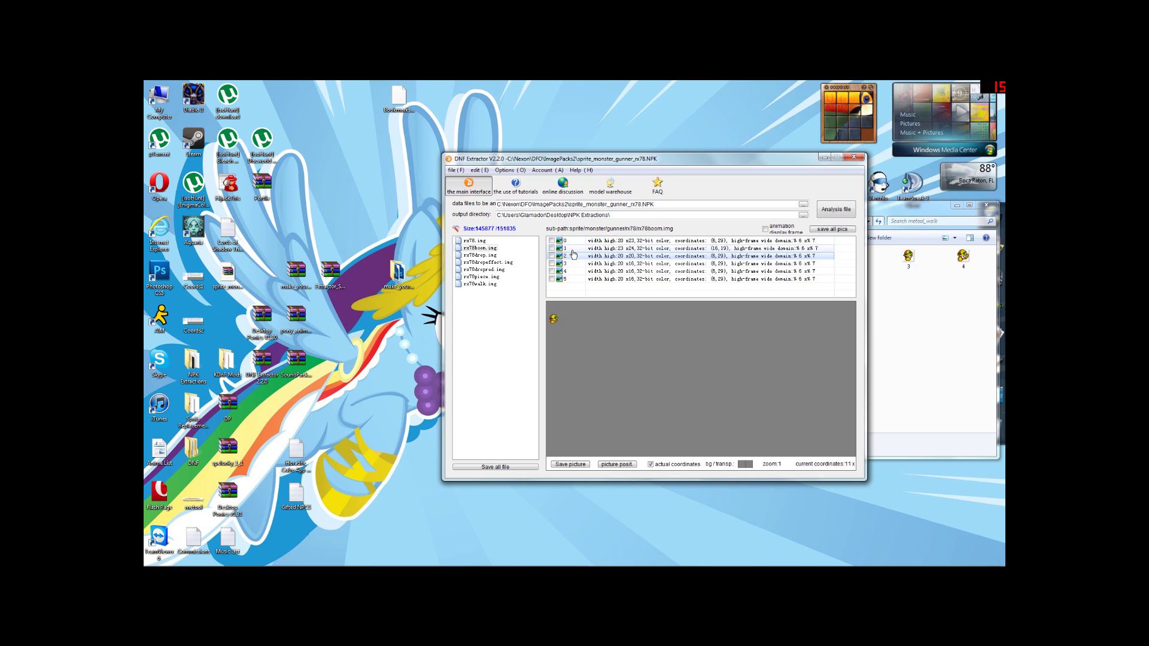
pyautogui.rightClick(572, 257)
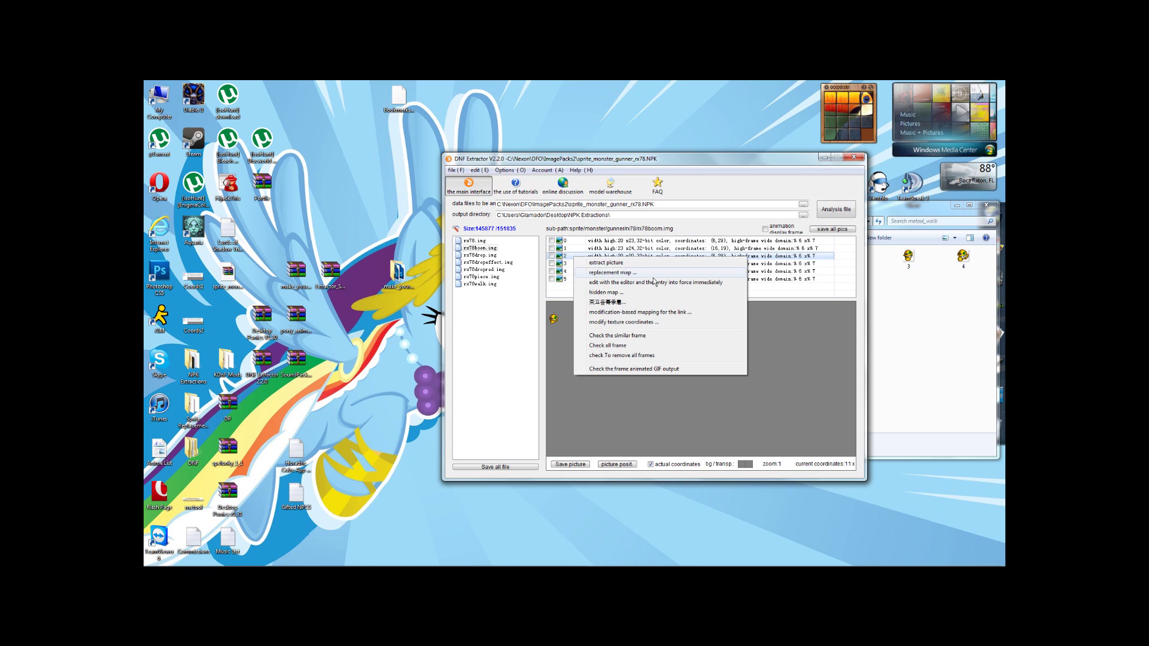
pyautogui.click(624, 322)
pyautogui.write('16')
pyautogui.press('Tab')
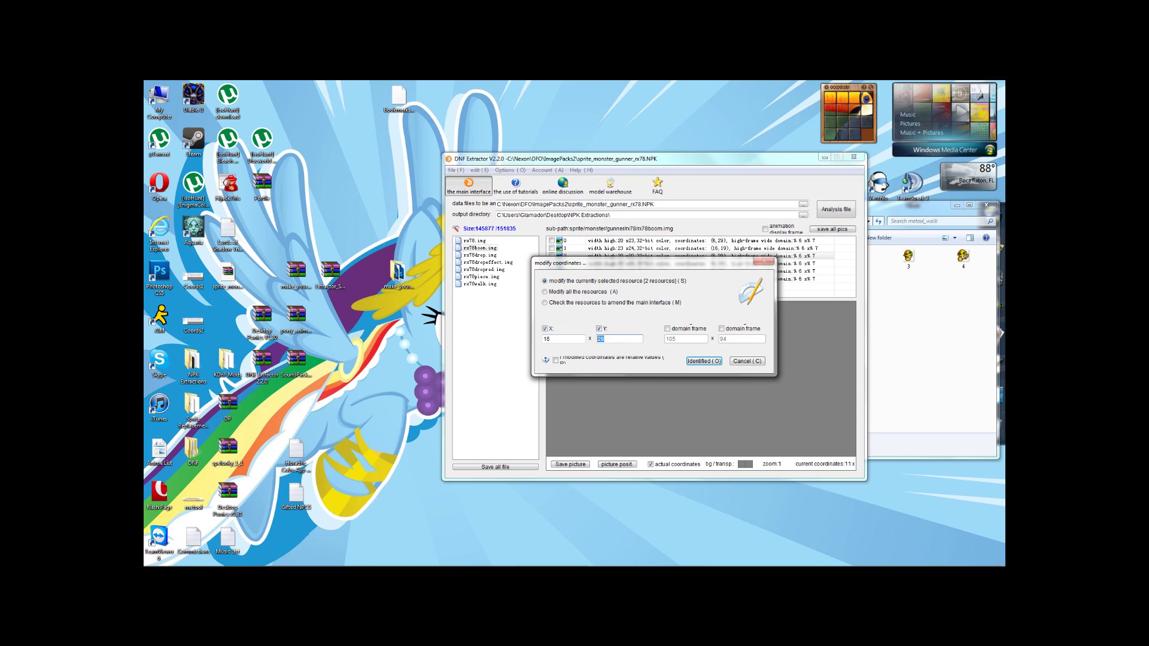
pyautogui.write('9')
pyautogui.click(703, 361)
pyautogui.click(617, 361)
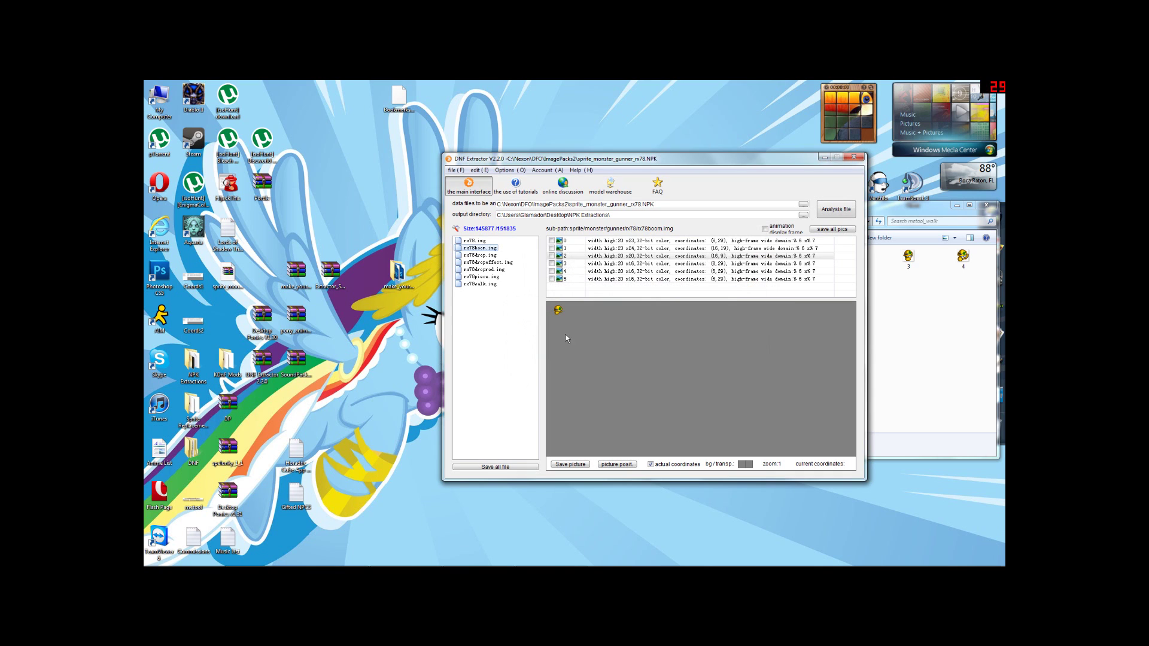
# Correct the Y texture coordinate of frame 2 in rx78boom.img to 19
pyautogui.click(568, 248)
pyautogui.click(571, 256)
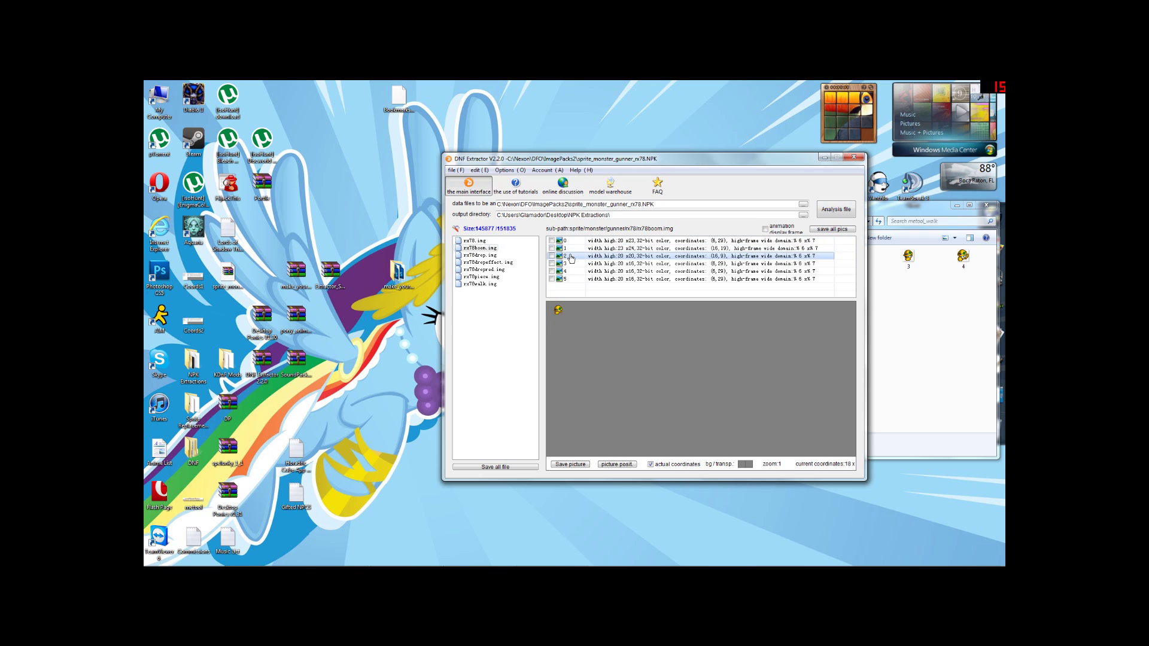
pyautogui.rightClick(728, 258)
pyautogui.click(762, 321)
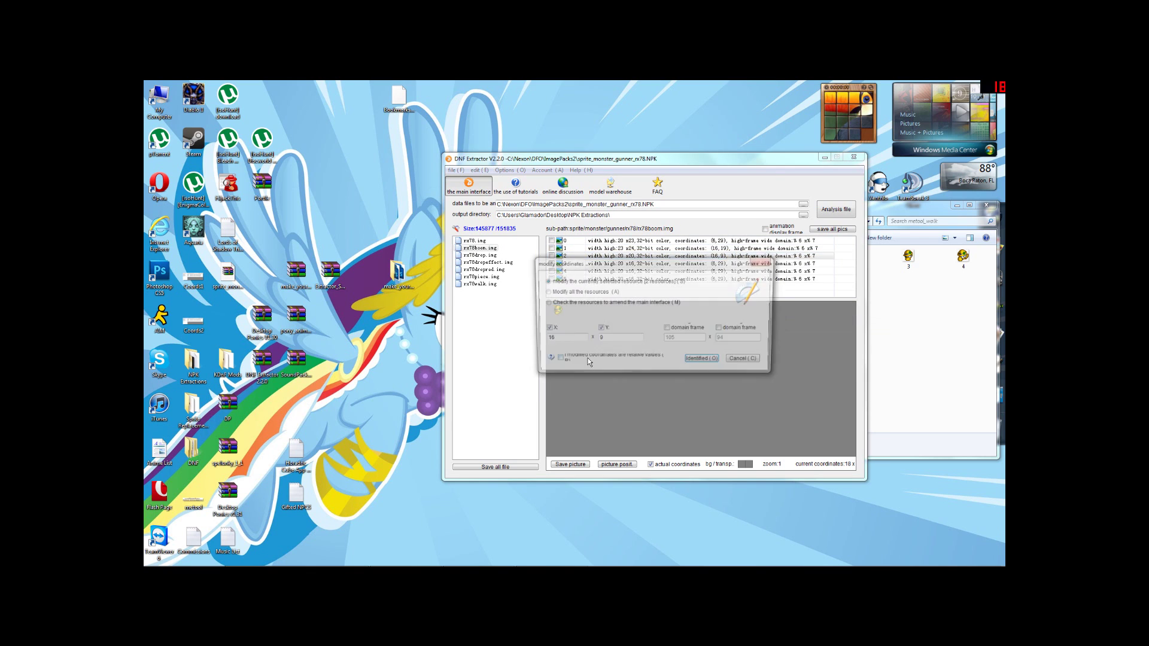
pyautogui.click(598, 338)
pyautogui.write('1')
pyautogui.click(704, 361)
pyautogui.click(616, 364)
# Flip through the first three frames of rx78boom.img to check the corrected sprite alignment
pyautogui.click(566, 241)
pyautogui.click(567, 248)
pyautogui.click(569, 256)
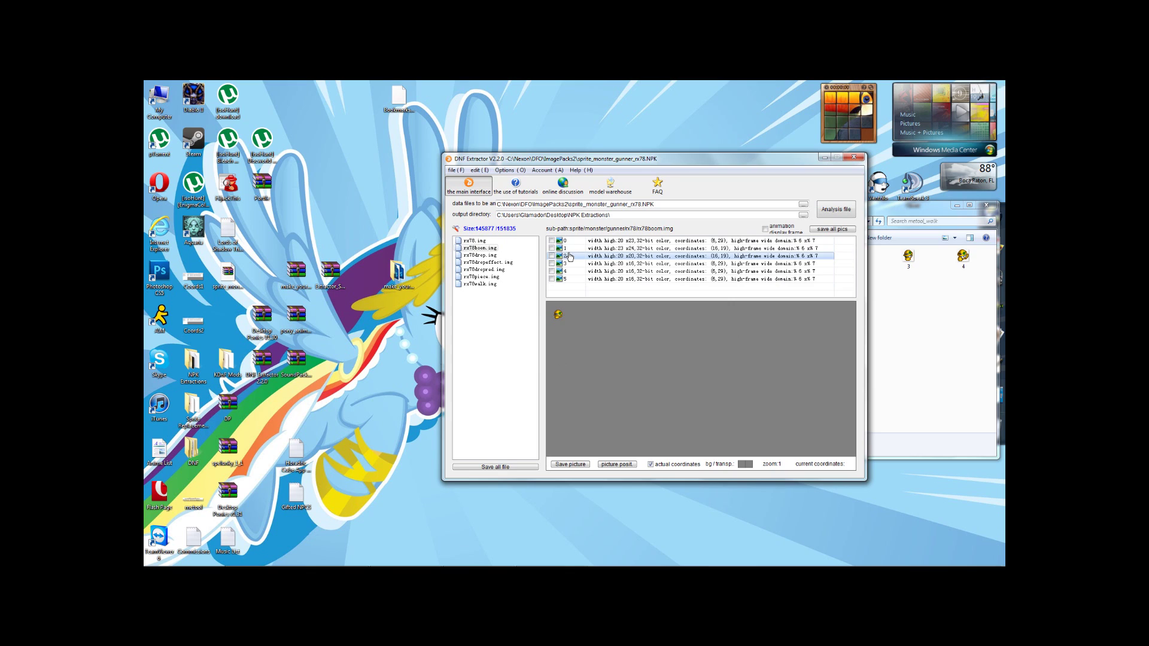
pyautogui.click(566, 241)
pyautogui.click(566, 249)
# Shift the texture coordinates of frame 2 in rx78boom.img by relative values of X 10 and Y 7
pyautogui.click(572, 256)
pyautogui.rightClick(686, 256)
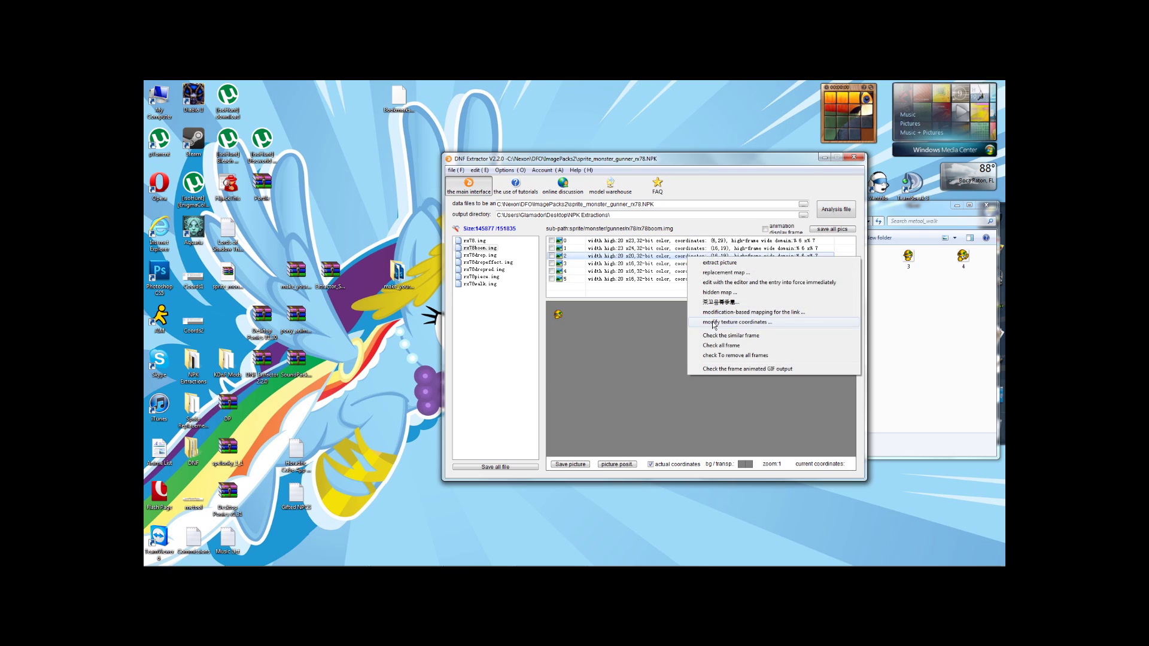
pyautogui.click(713, 324)
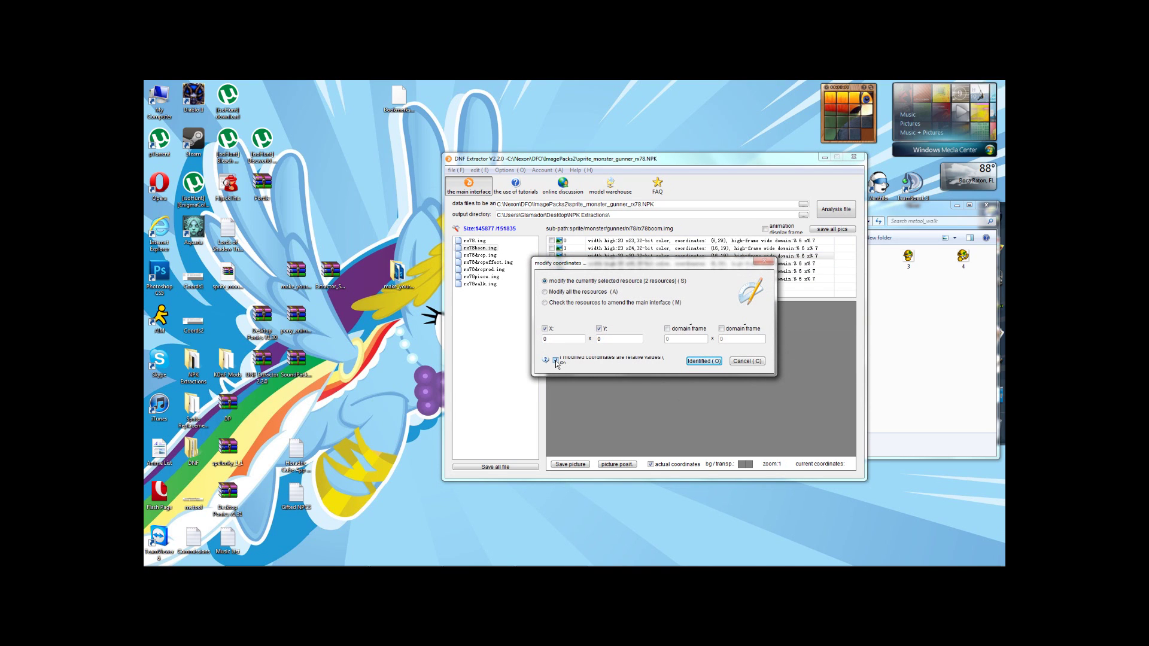
pyautogui.doubleClick(546, 339)
pyautogui.press('Tab')
pyautogui.write('-')
pyautogui.press('BackSpace')
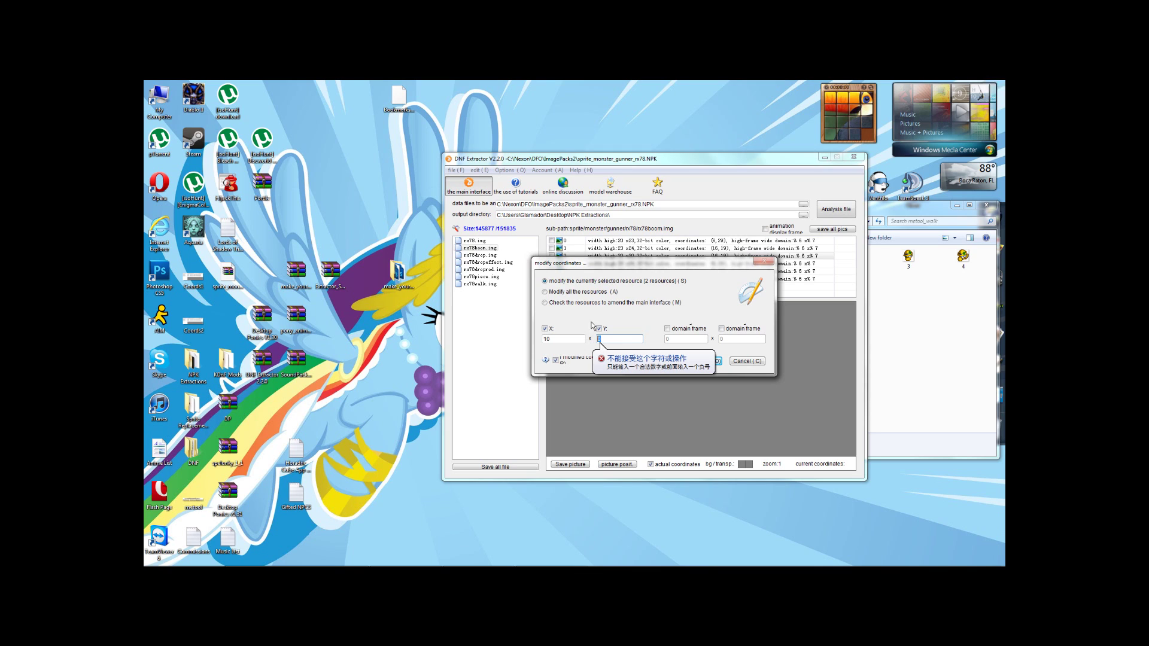
pyautogui.write('588')
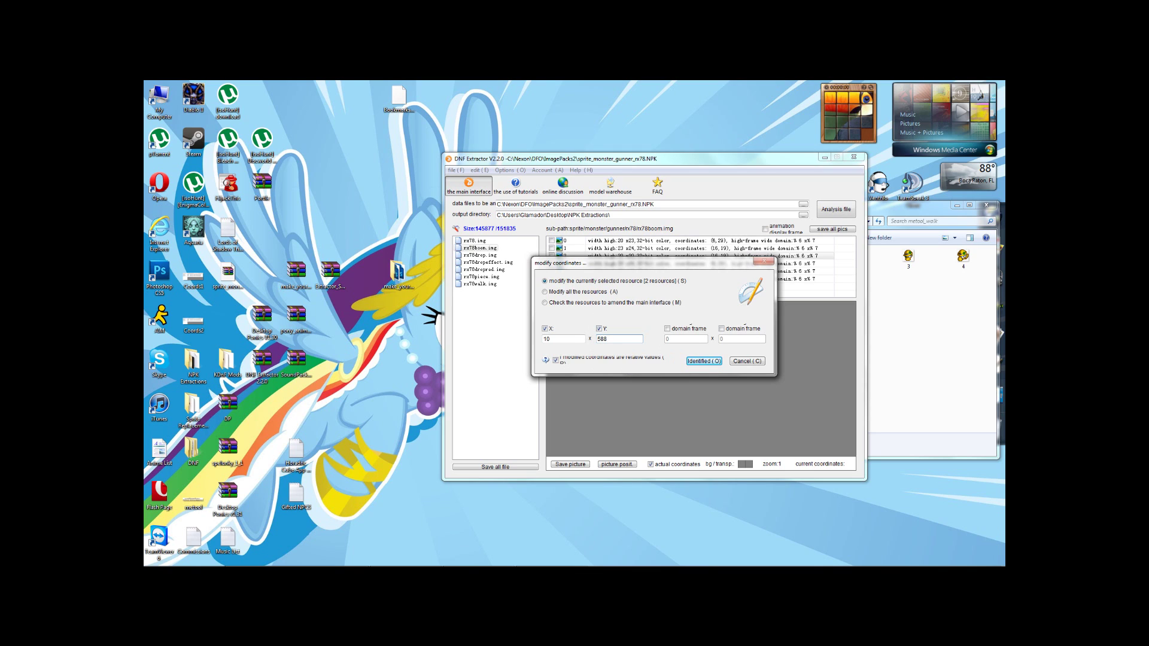
pyautogui.press('BackSpace')
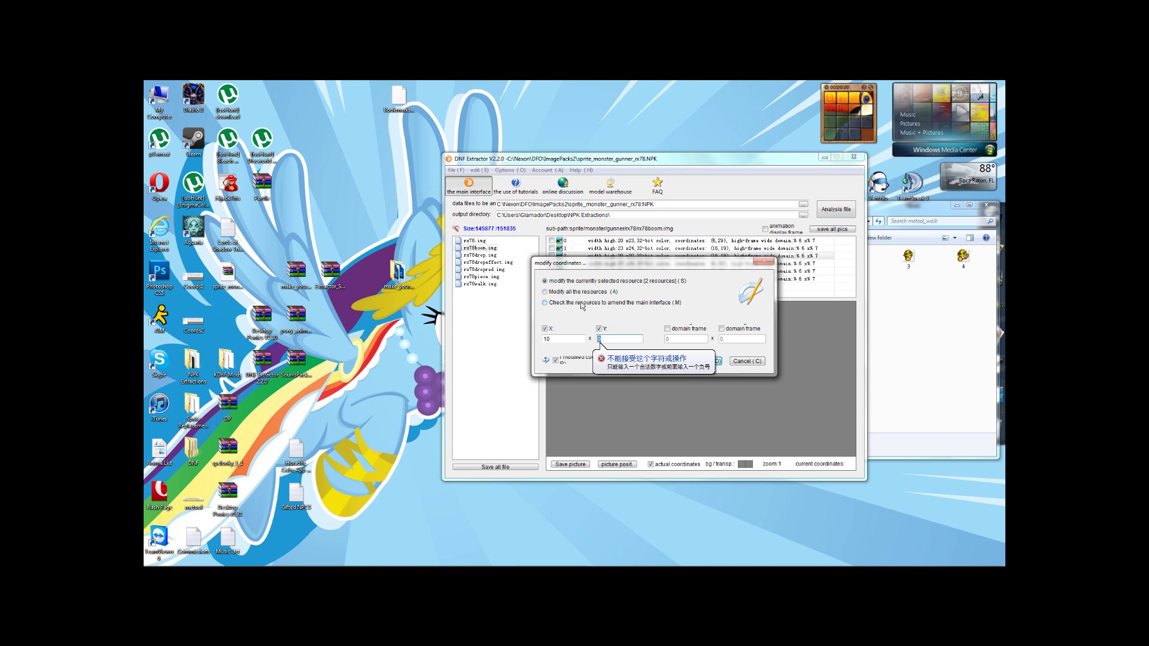
pyautogui.write('7')
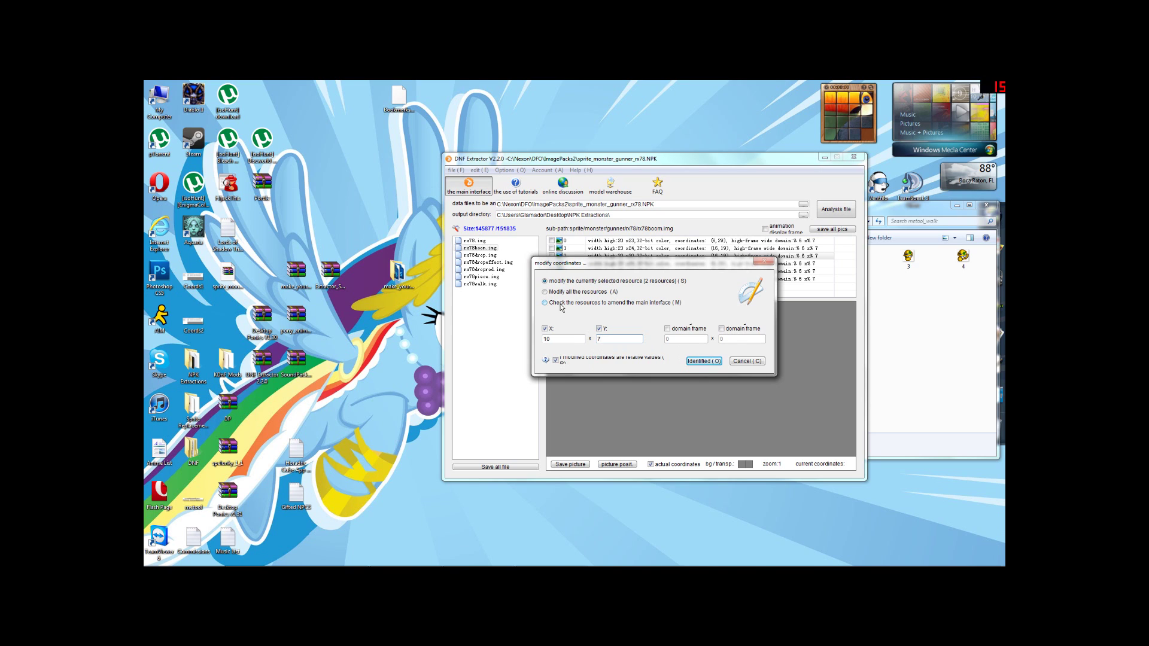
pyautogui.click(705, 362)
pyautogui.click(617, 358)
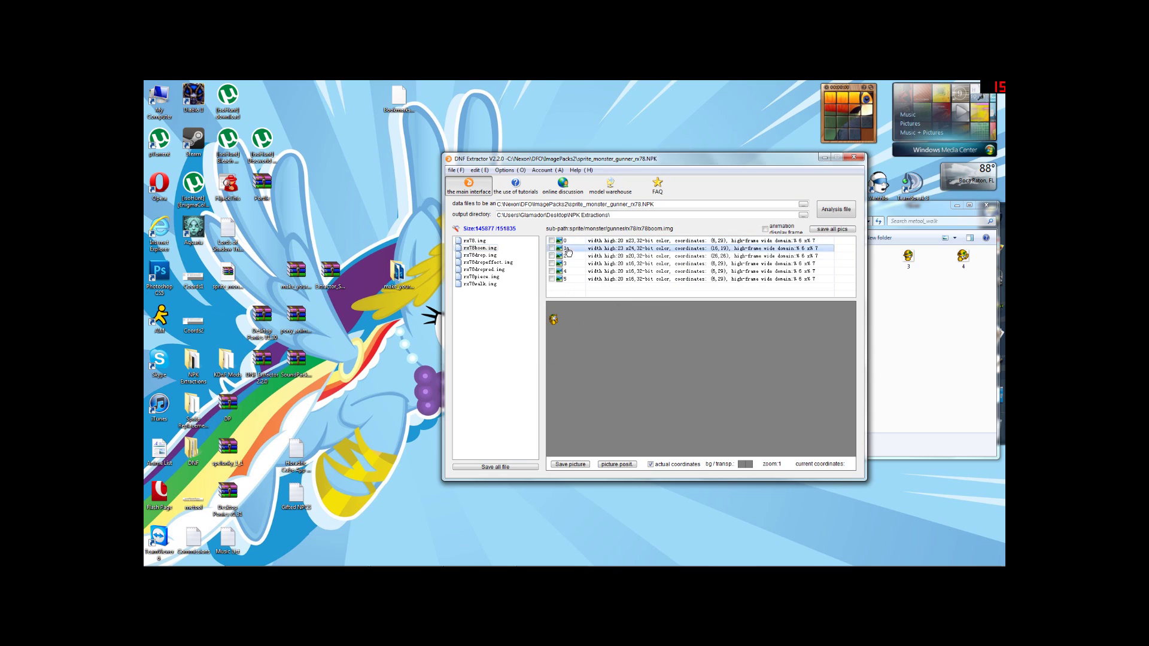
# Shift the X texture coordinate of frame 3 in rx78boom.img by a relative value of 25
pyautogui.click(569, 256)
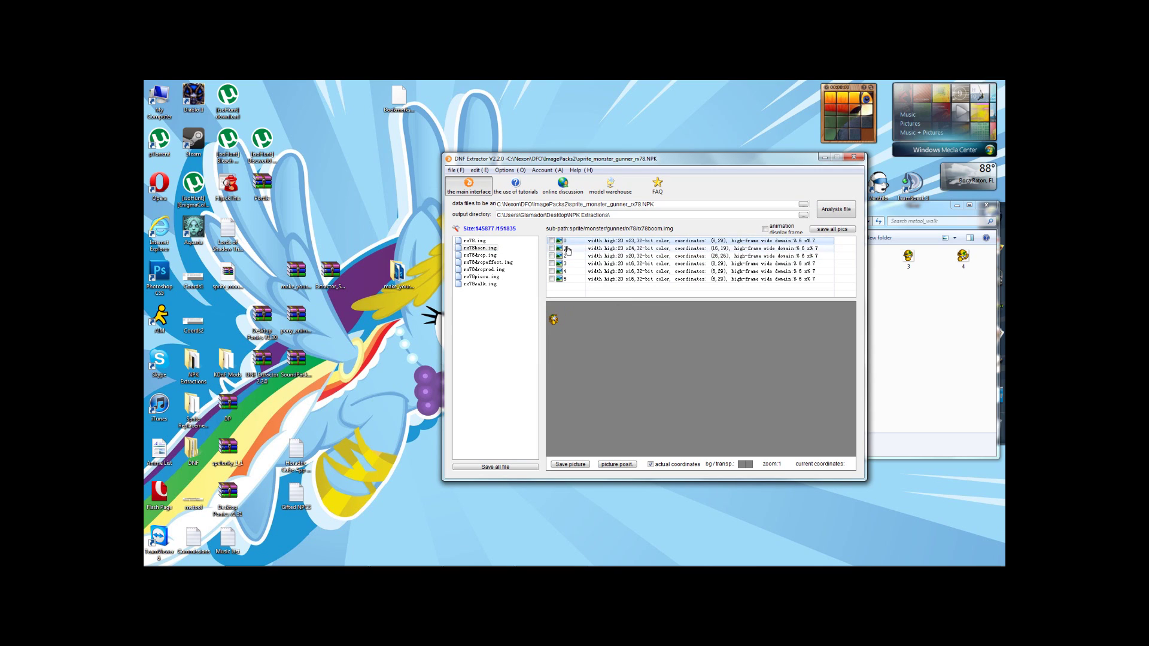
pyautogui.click(570, 264)
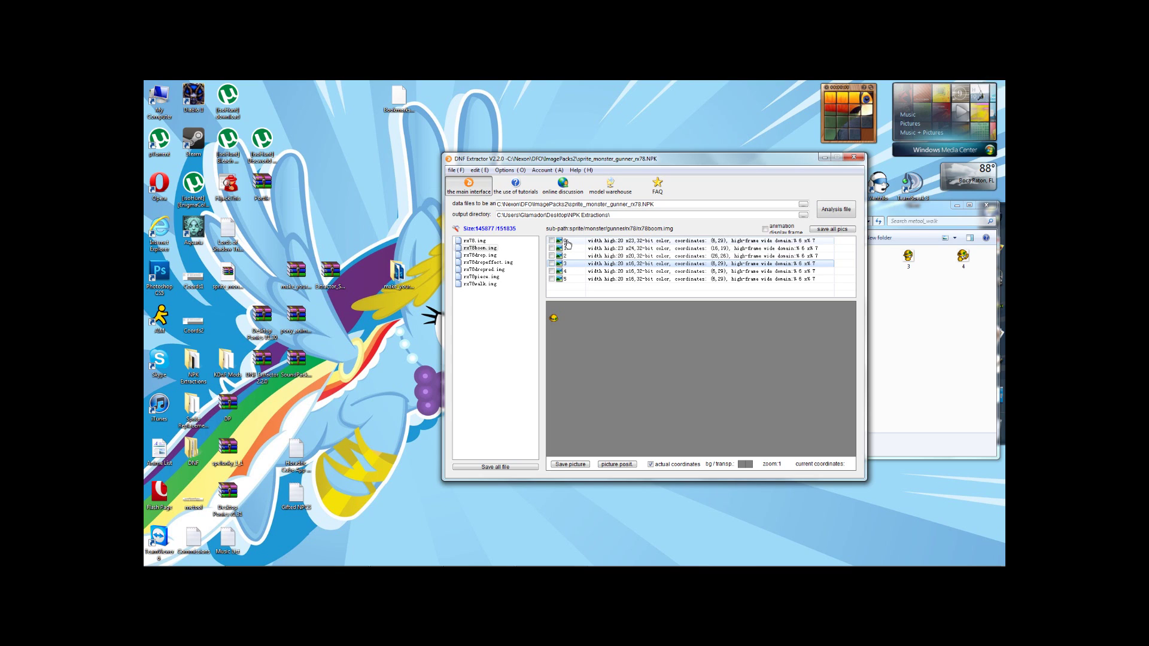
pyautogui.rightClick(563, 260)
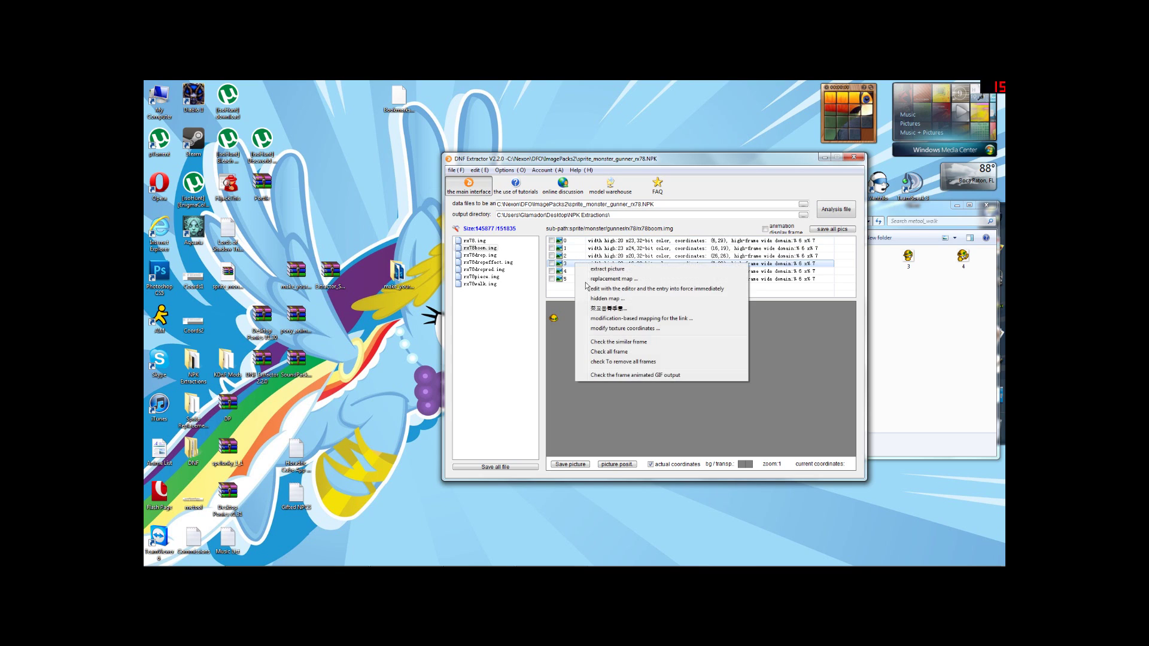
pyautogui.click(605, 328)
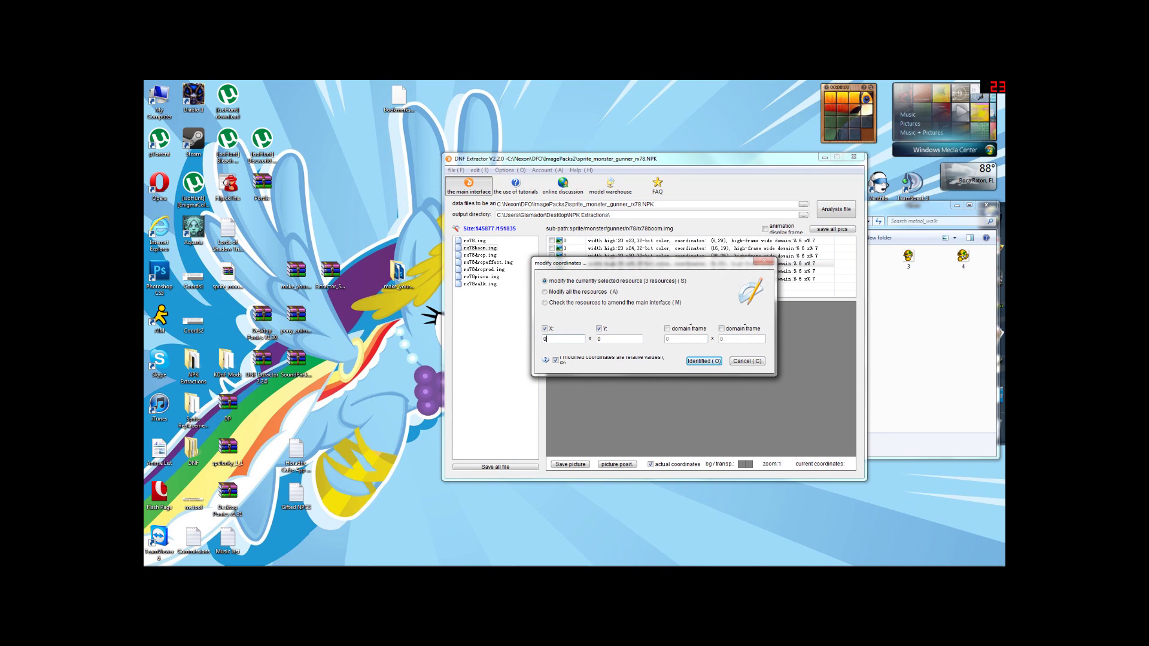
pyautogui.write('25')
pyautogui.click(711, 362)
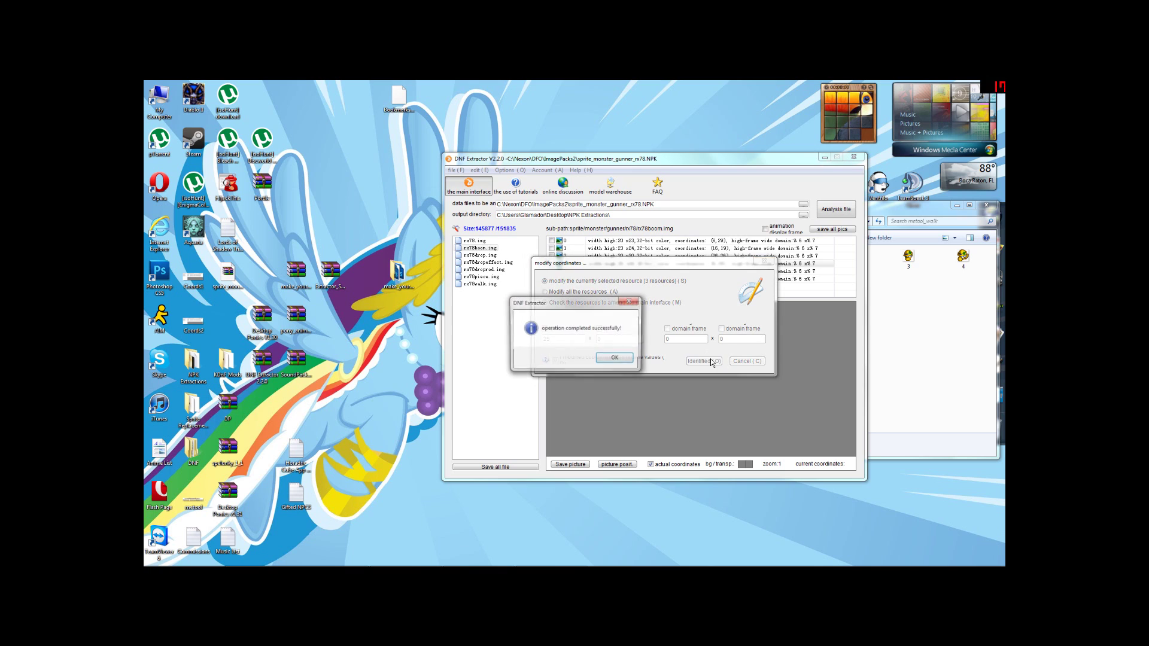
pyautogui.click(614, 358)
# Flip through frames 0 to 5 of rx78boom.img to compare their sprite positions
pyautogui.click(564, 241)
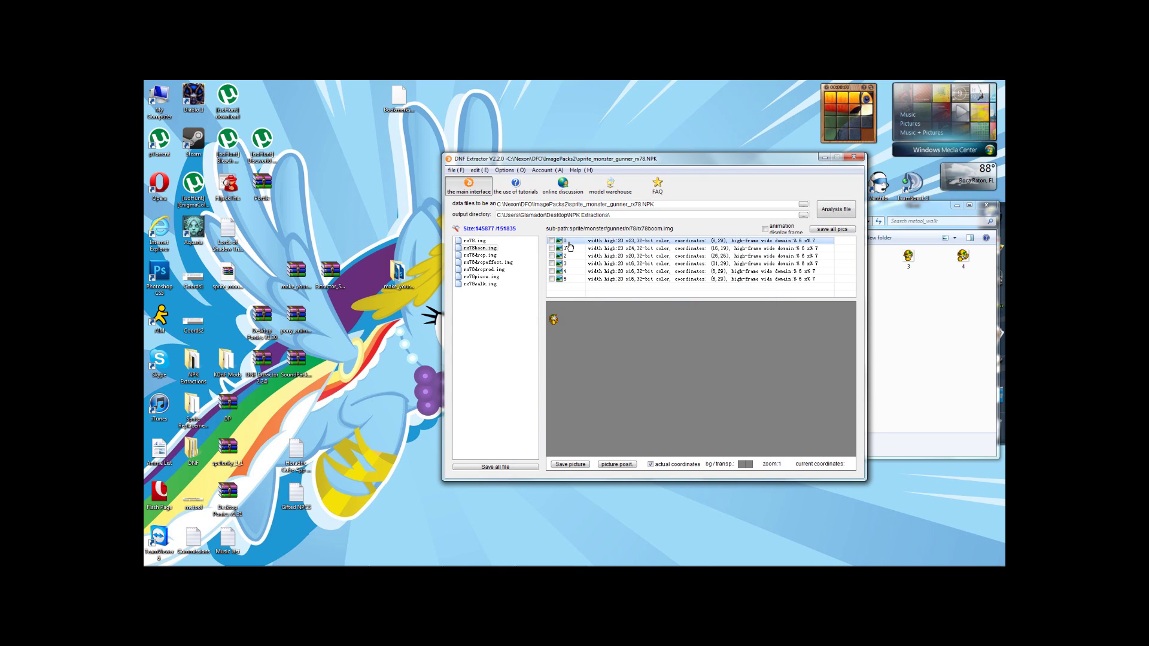
pyautogui.click(570, 249)
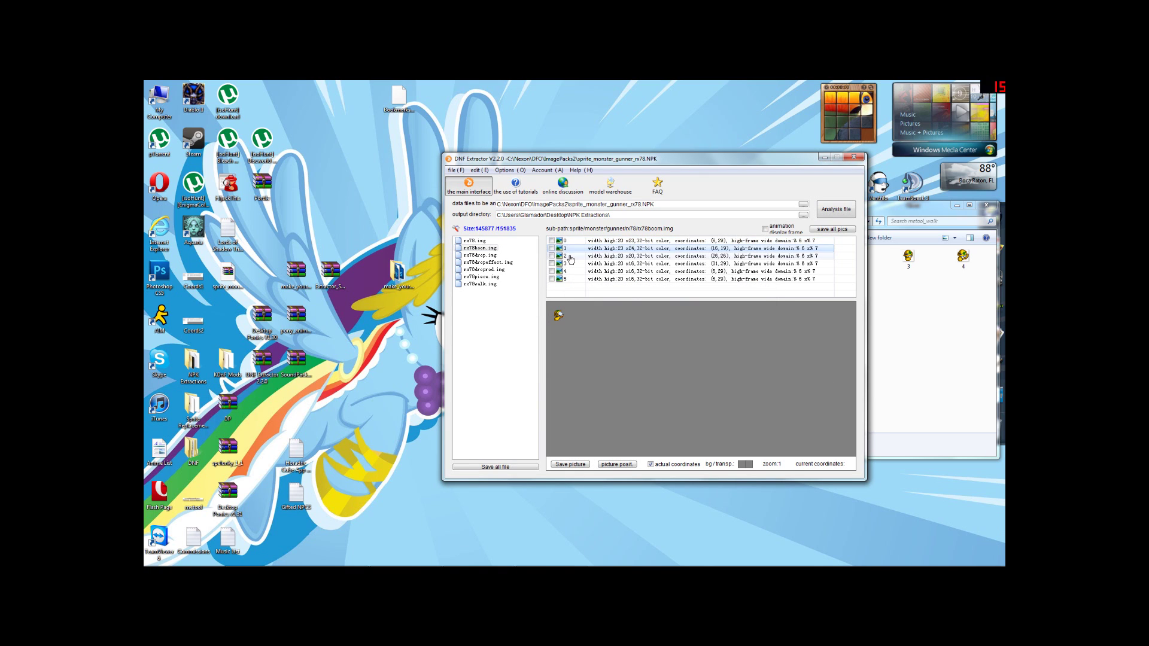
pyautogui.click(570, 256)
pyautogui.click(568, 265)
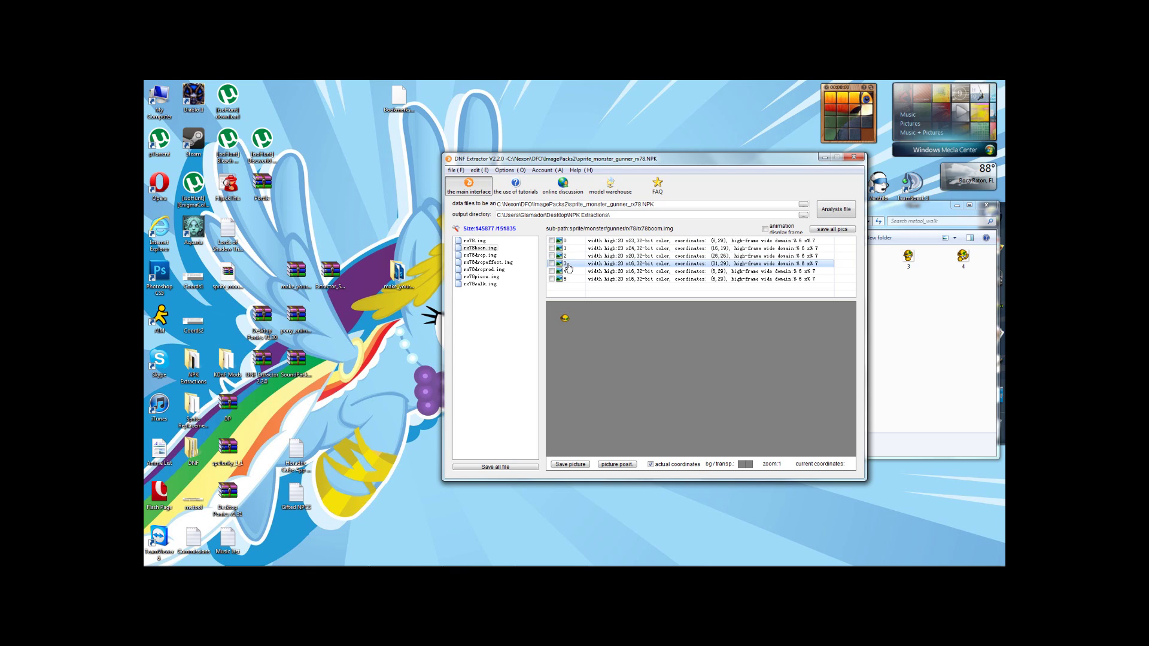
pyautogui.click(569, 271)
pyautogui.click(572, 279)
# Set the X texture coordinate of frame 4 in rx78boom.img to 31 as an absolute value
pyautogui.click(570, 272)
pyautogui.rightClick(571, 274)
pyautogui.click(615, 335)
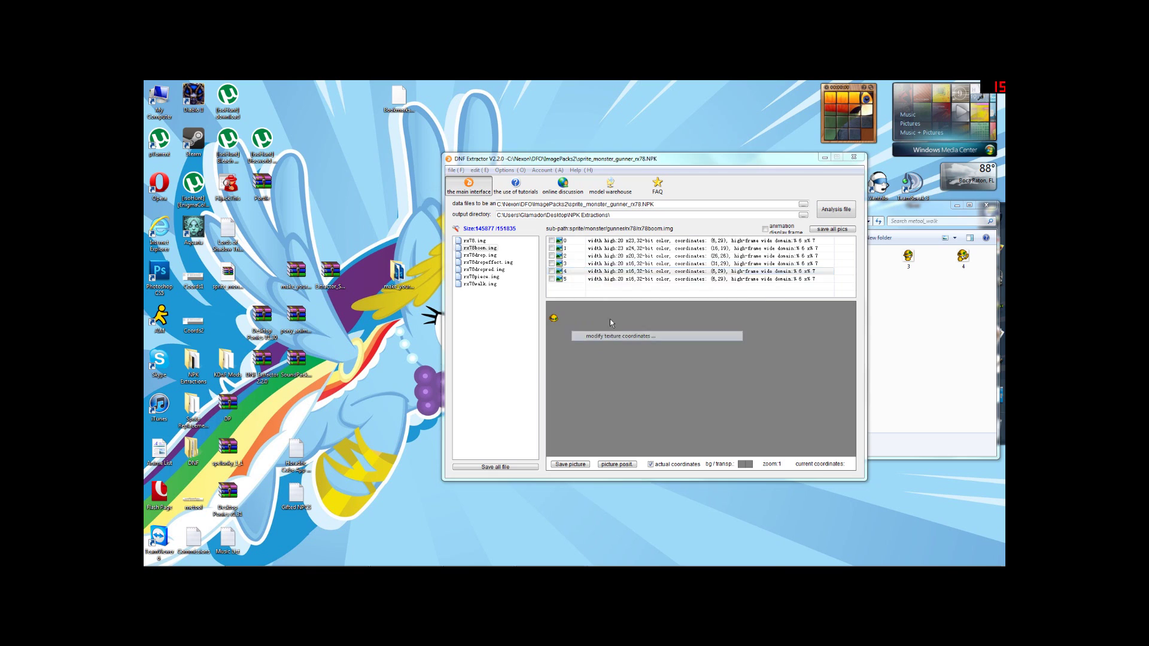
pyautogui.moveTo(609, 272); pyautogui.dragTo(730, 329)
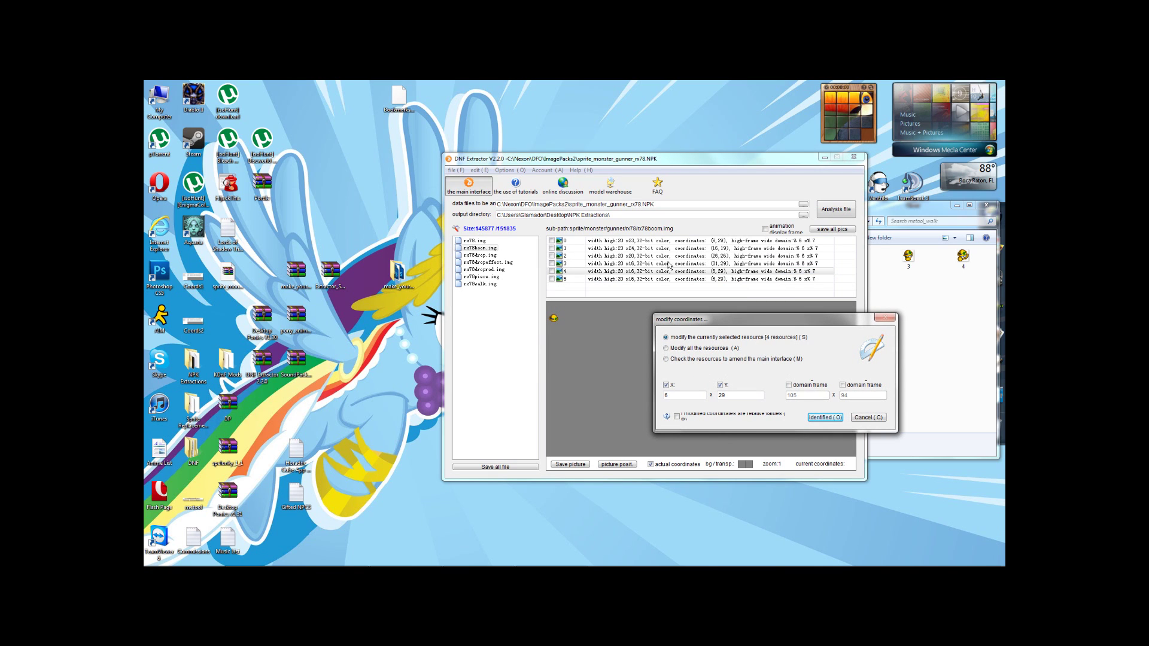
pyautogui.doubleClick(682, 395)
pyautogui.click(824, 417)
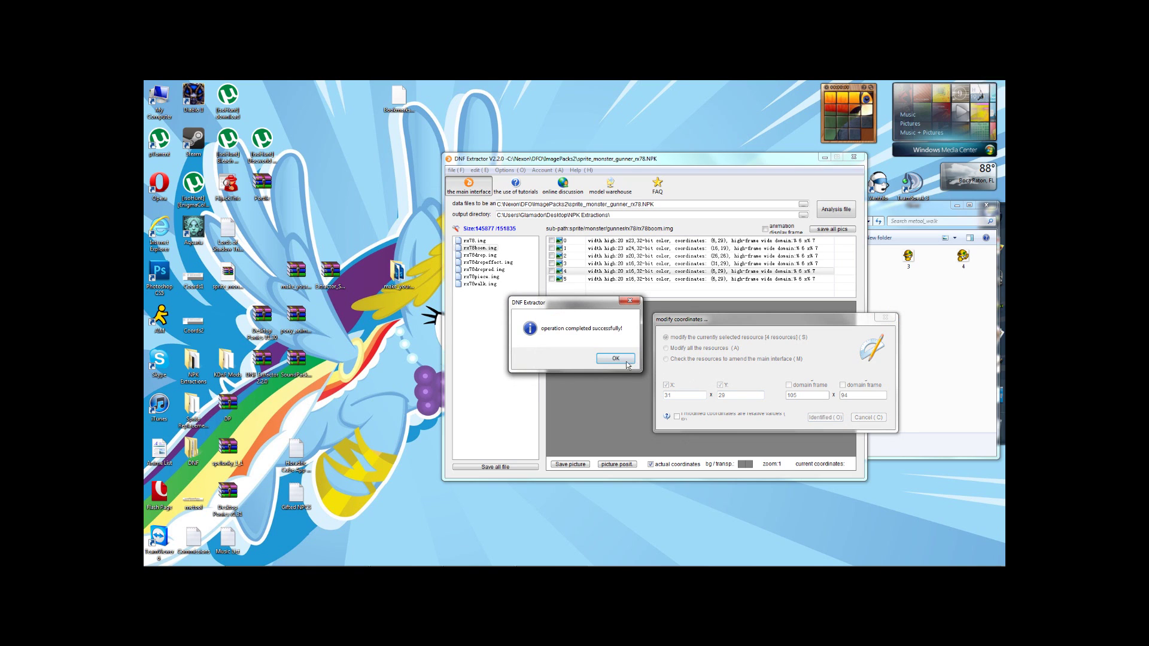
pyautogui.click(616, 358)
# Set the X texture coordinate of frame 5 in rx78boom.img to 31 and preview all frames as an animation
pyautogui.rightClick(693, 269)
pyautogui.rightClick(681, 277)
pyautogui.click(712, 341)
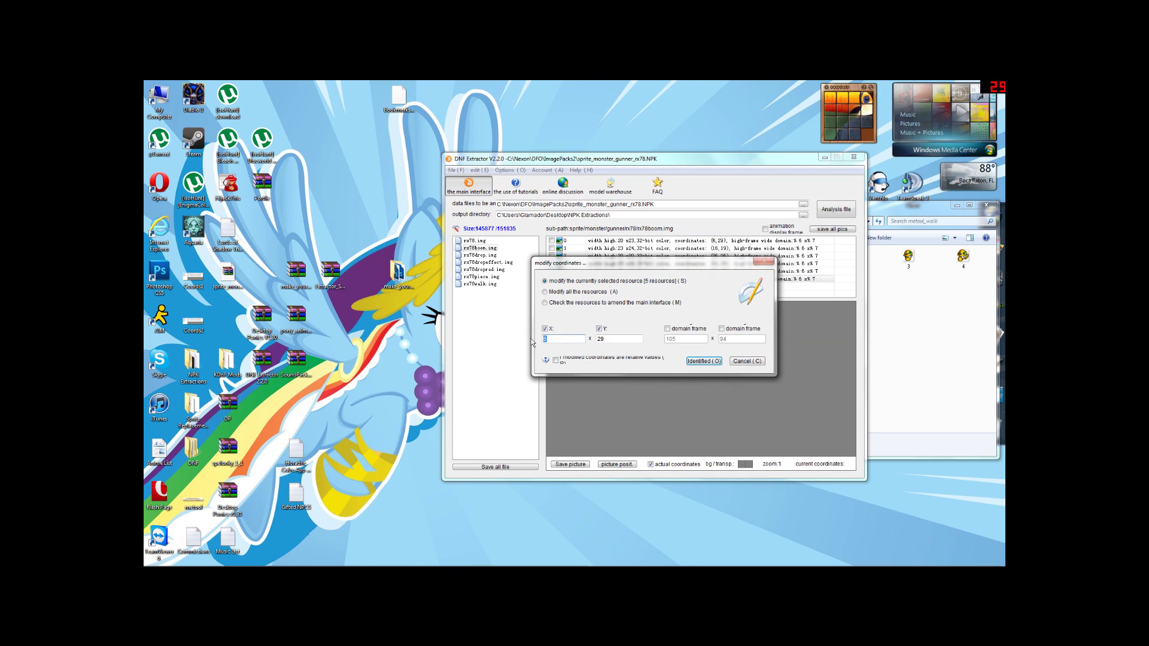
pyautogui.click(703, 361)
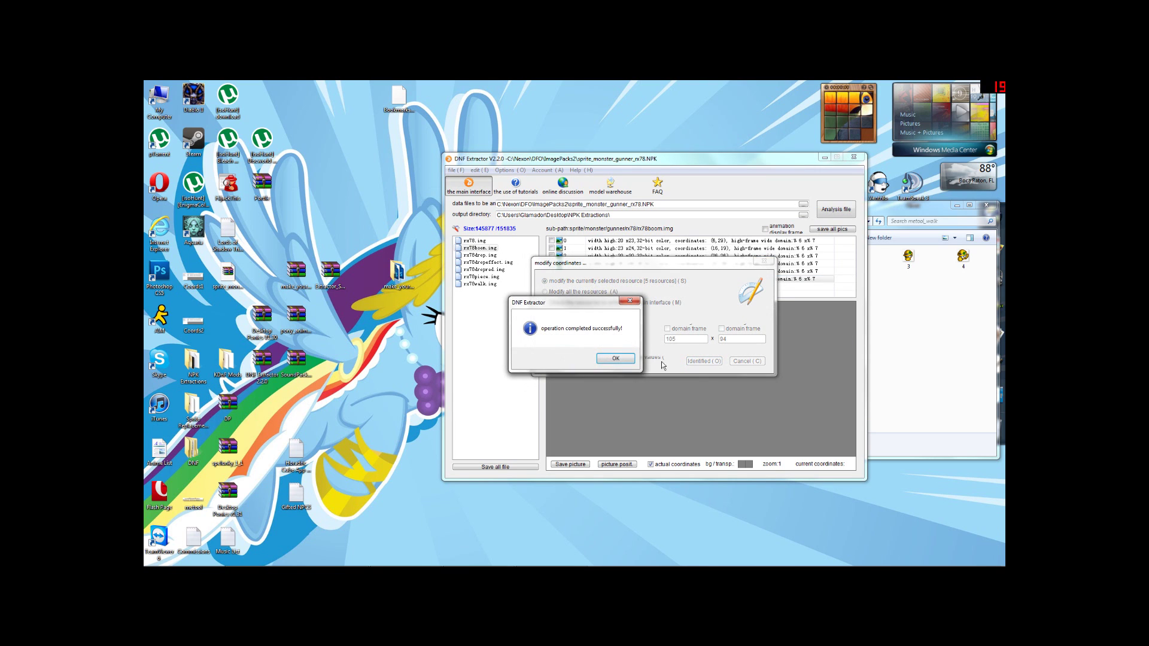
pyautogui.click(616, 357)
pyautogui.click(764, 229)
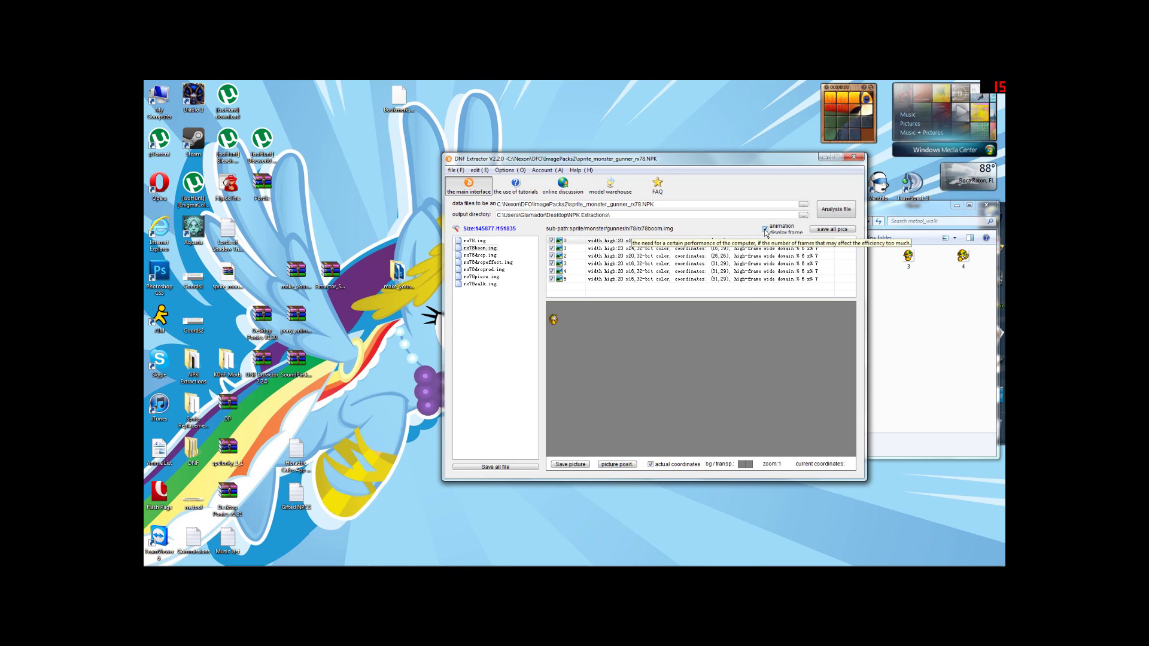
pyautogui.click(764, 228)
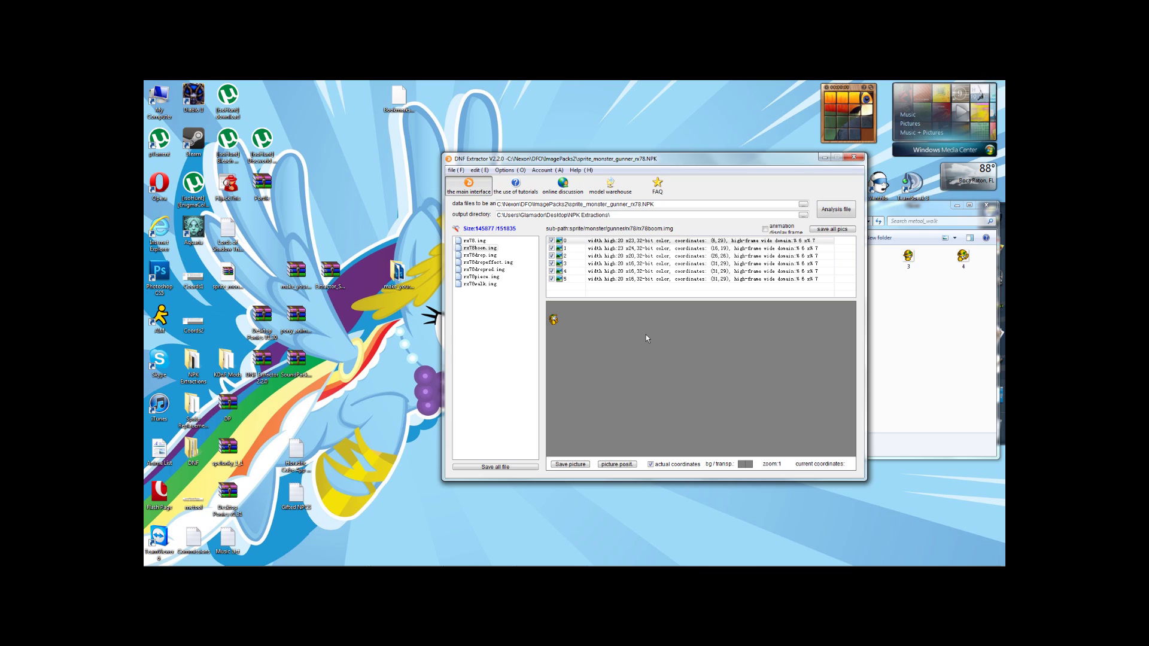
pyautogui.rightClick(626, 271)
pyautogui.click(661, 340)
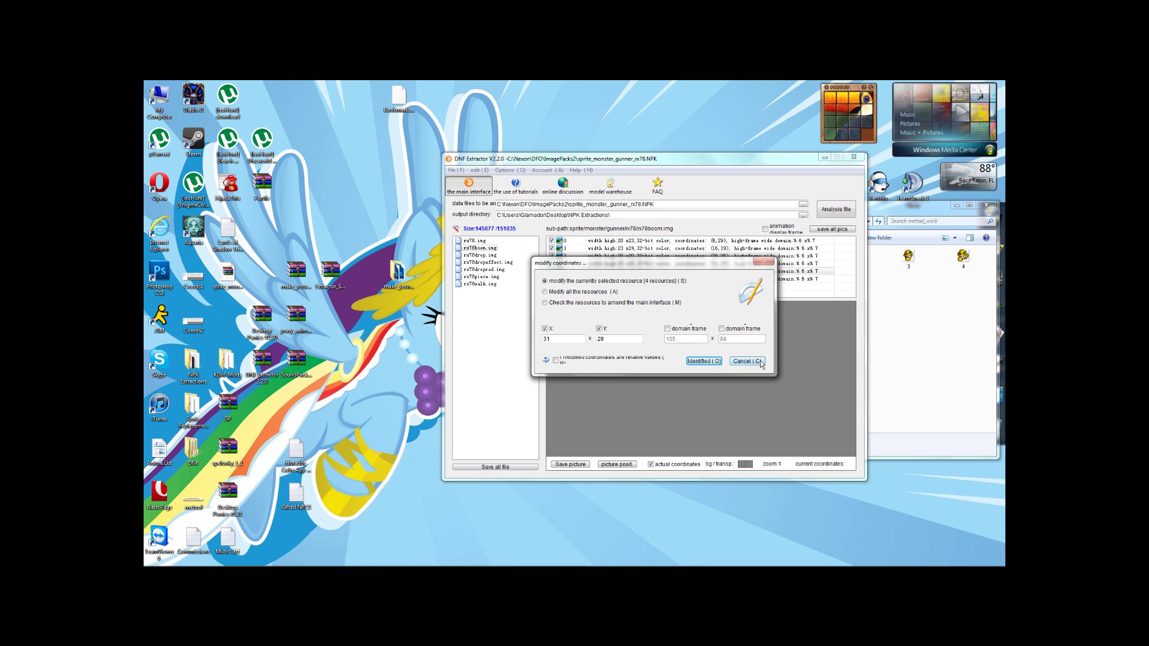
pyautogui.click(758, 361)
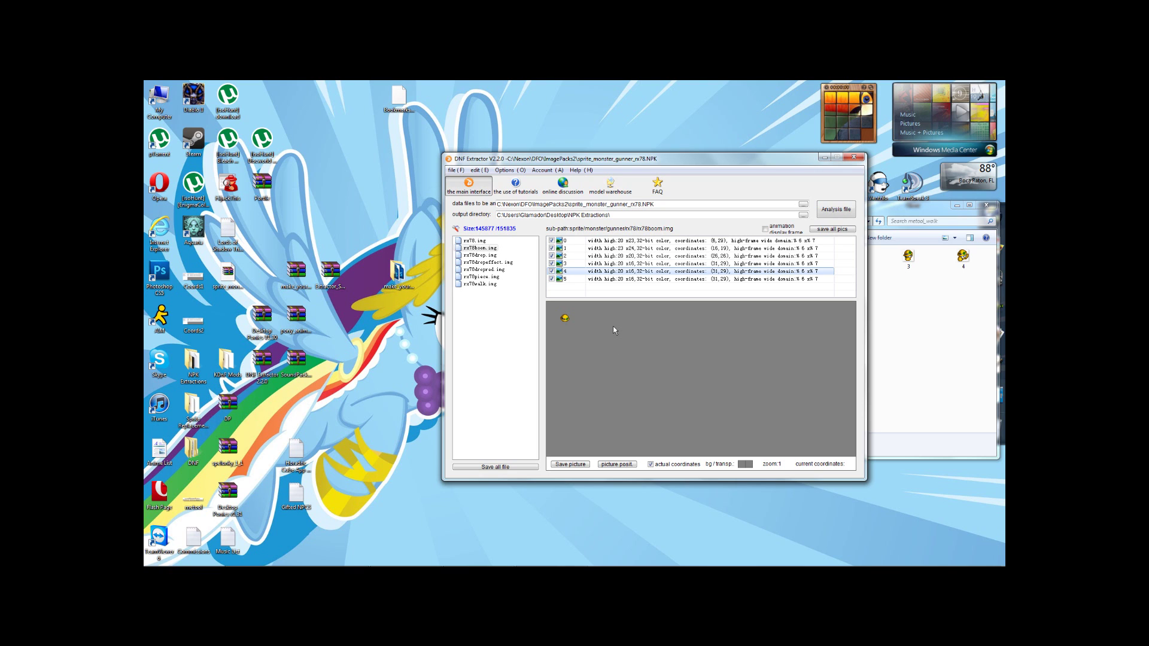
# Open the Coords2 reference picture from the desktop and bring its list of original rx78boom.img frame coordinates into view
pyautogui.doubleClick(205, 321)
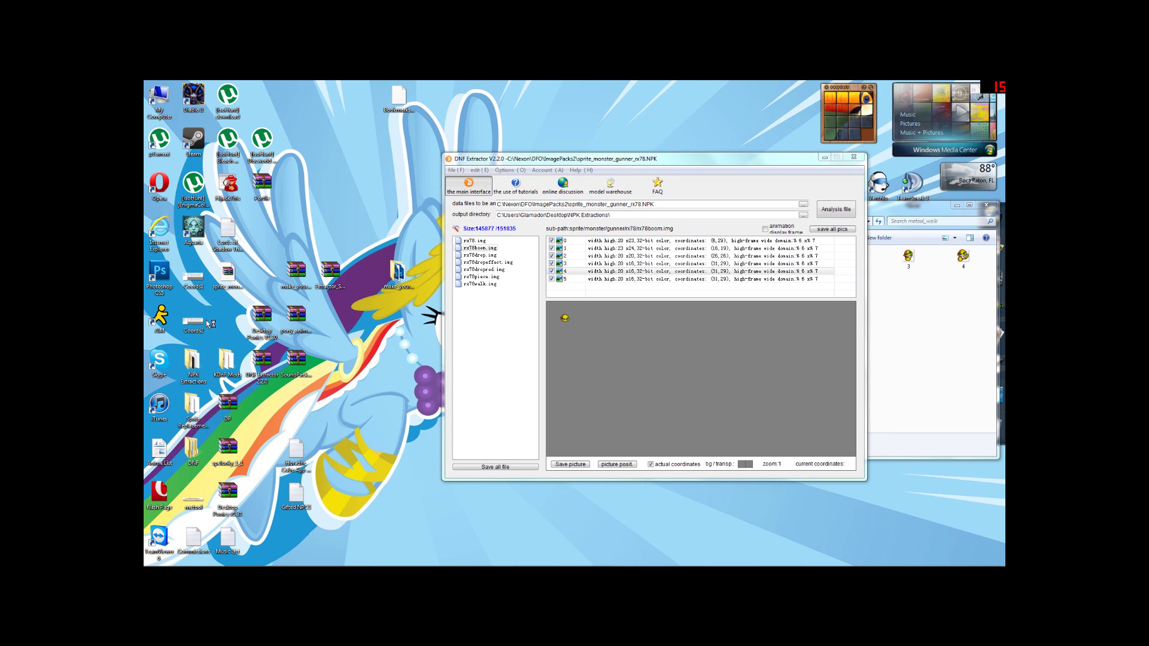
pyautogui.scroll(2, 295, 257)
pyautogui.scroll(-1, 295, 257)
pyautogui.scroll(2, 295, 257)
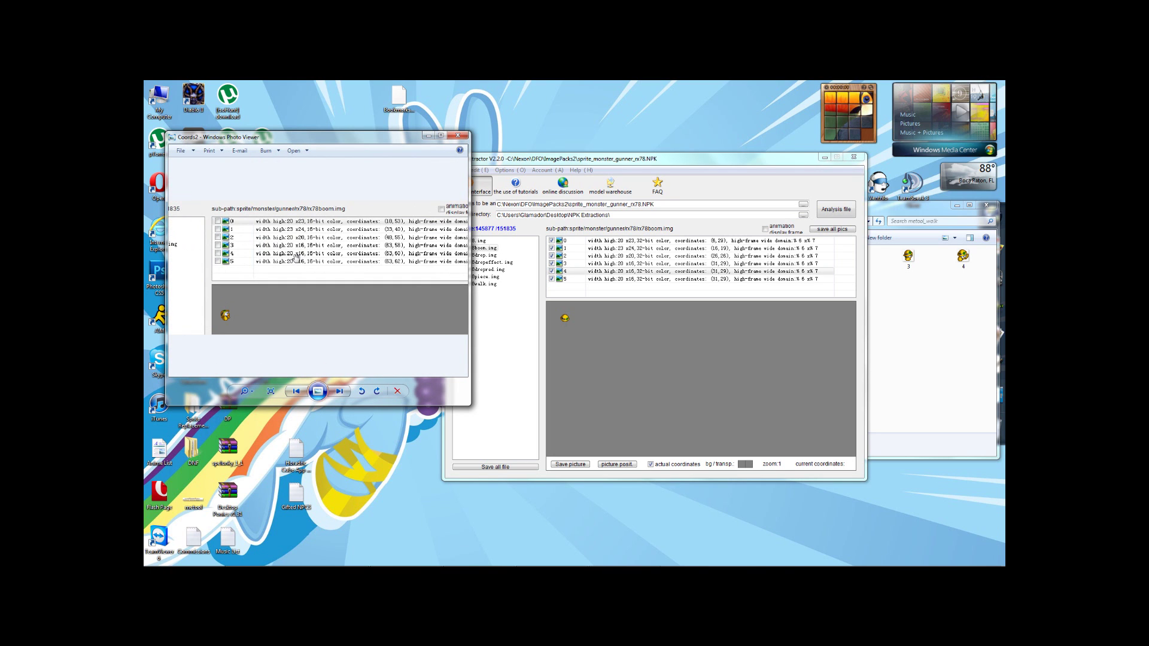
pyautogui.moveTo(404, 241); pyautogui.dragTo(358, 248)
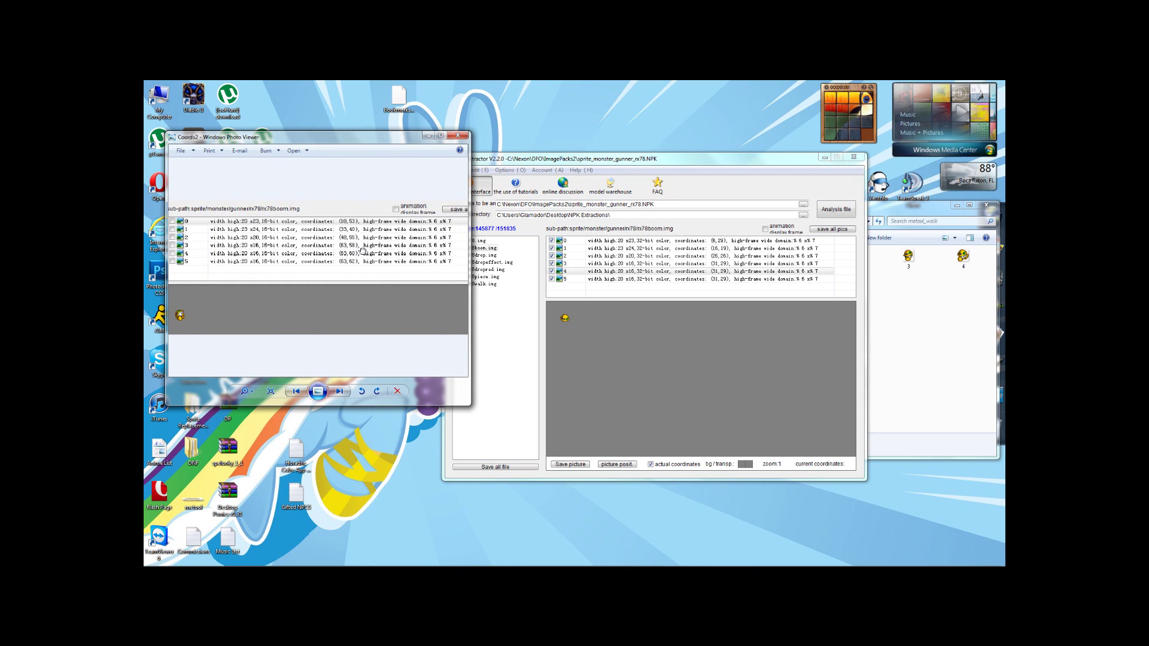
# Set the texture coordinates of frame 0 in rx78boom.img to X 18 and Y 53, matching the reference picture
pyautogui.click(713, 336)
pyautogui.rightClick(666, 251)
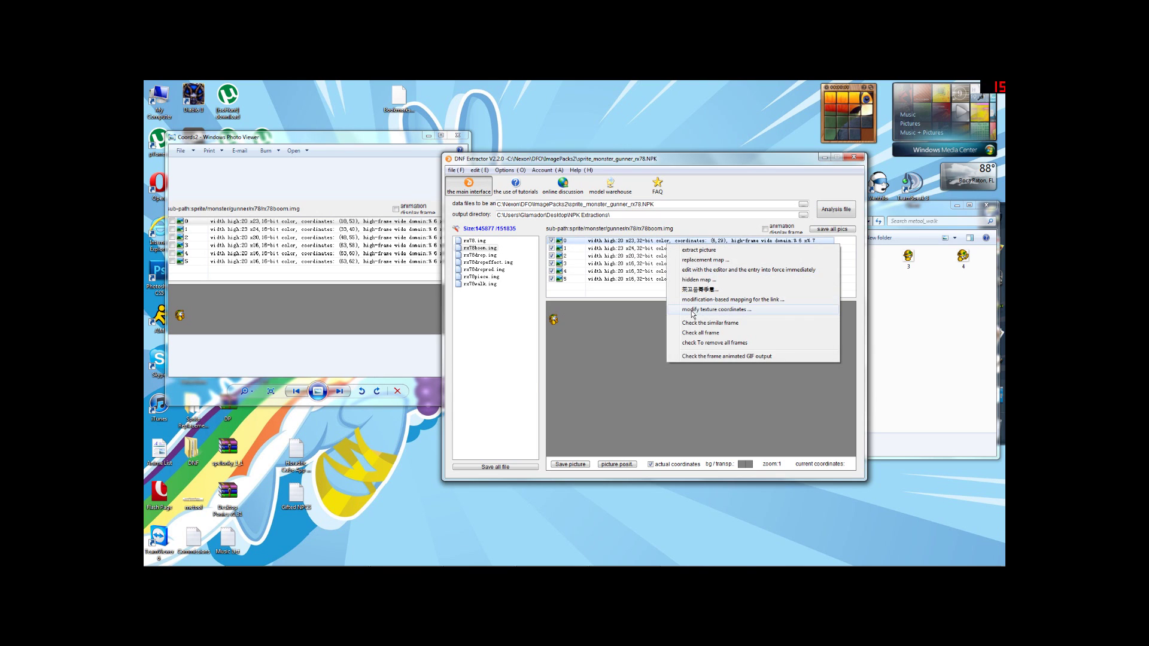
pyautogui.click(718, 300)
pyautogui.write('18')
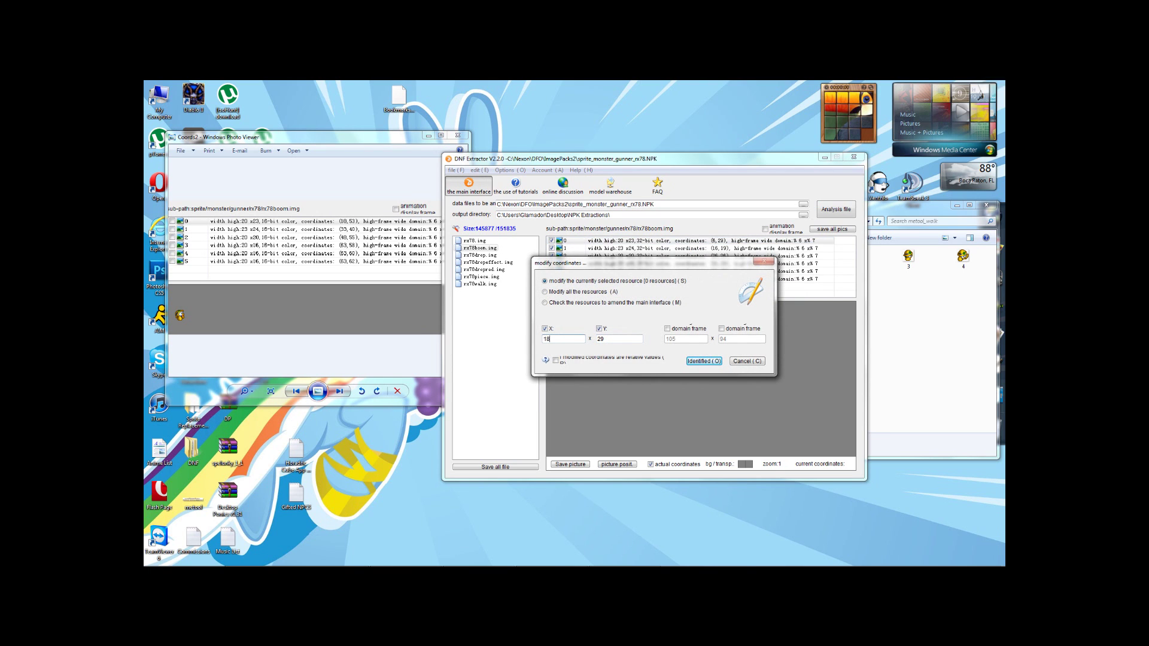
pyautogui.doubleClick(604, 338)
pyautogui.write('53')
pyautogui.click(703, 361)
pyautogui.click(622, 360)
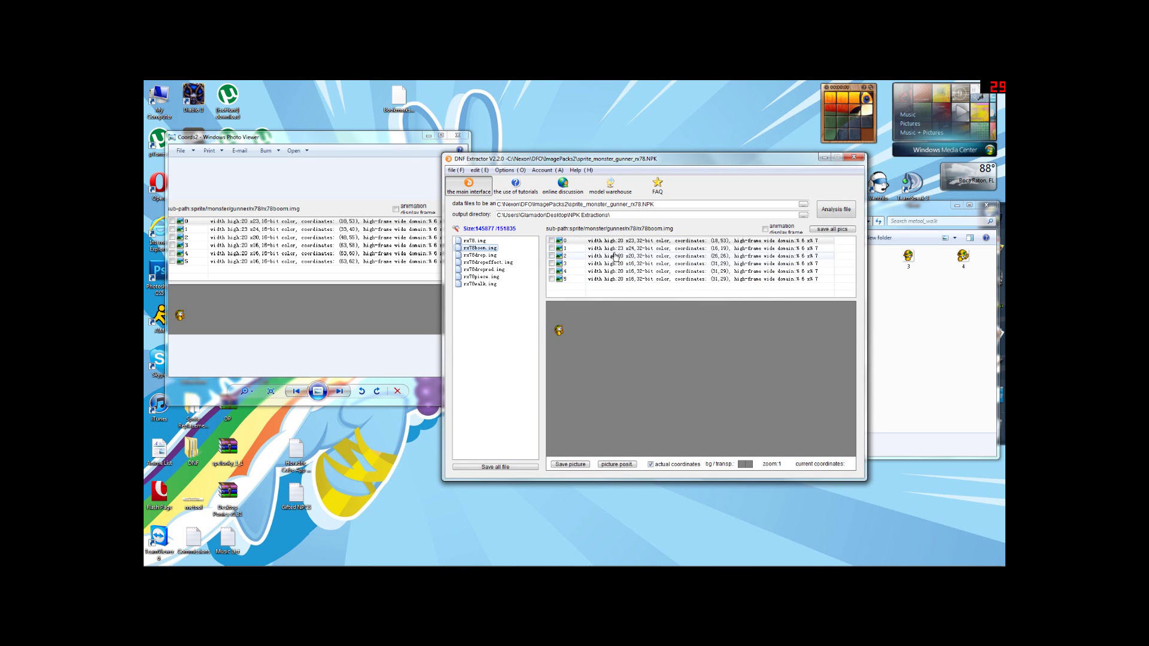
# Set the texture coordinates of frame 1 in rx78boom.img to X 33 and Y 40
pyautogui.rightClick(615, 248)
pyautogui.click(635, 318)
pyautogui.click(550, 339)
pyautogui.doubleClick(549, 339)
pyautogui.write('33')
pyautogui.press('Tab')
pyautogui.write('40')
pyautogui.press('Return')
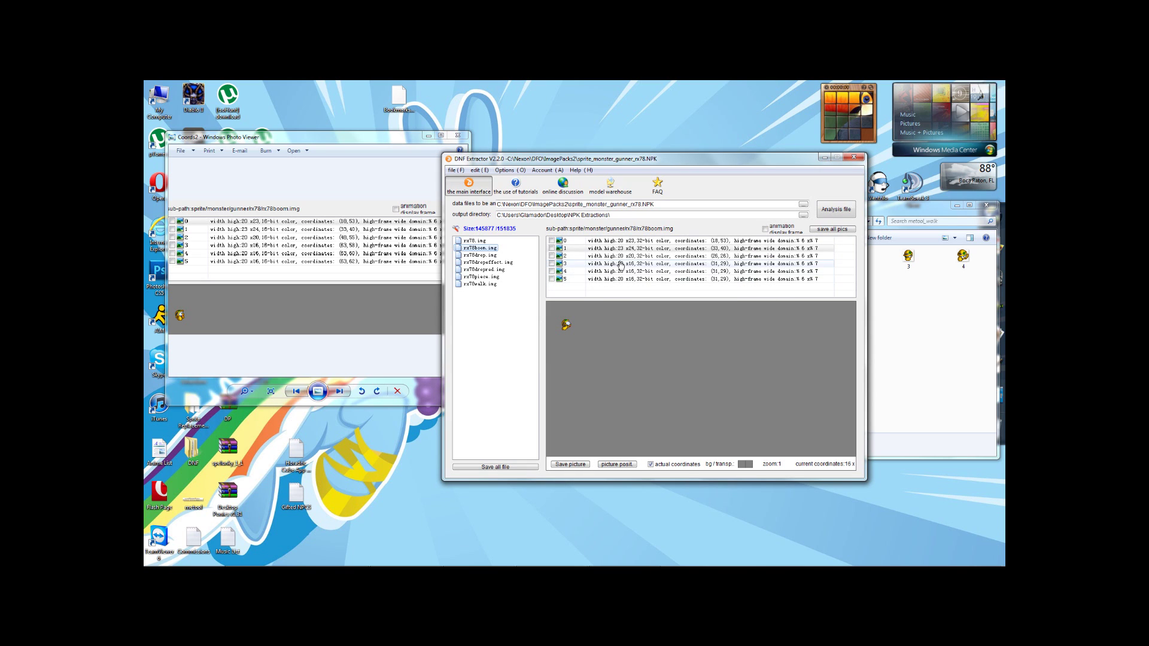
# Set the texture coordinates of frame 2 in rx78boom.img to X 48 and Y 55
pyautogui.rightClick(619, 256)
pyautogui.click(628, 324)
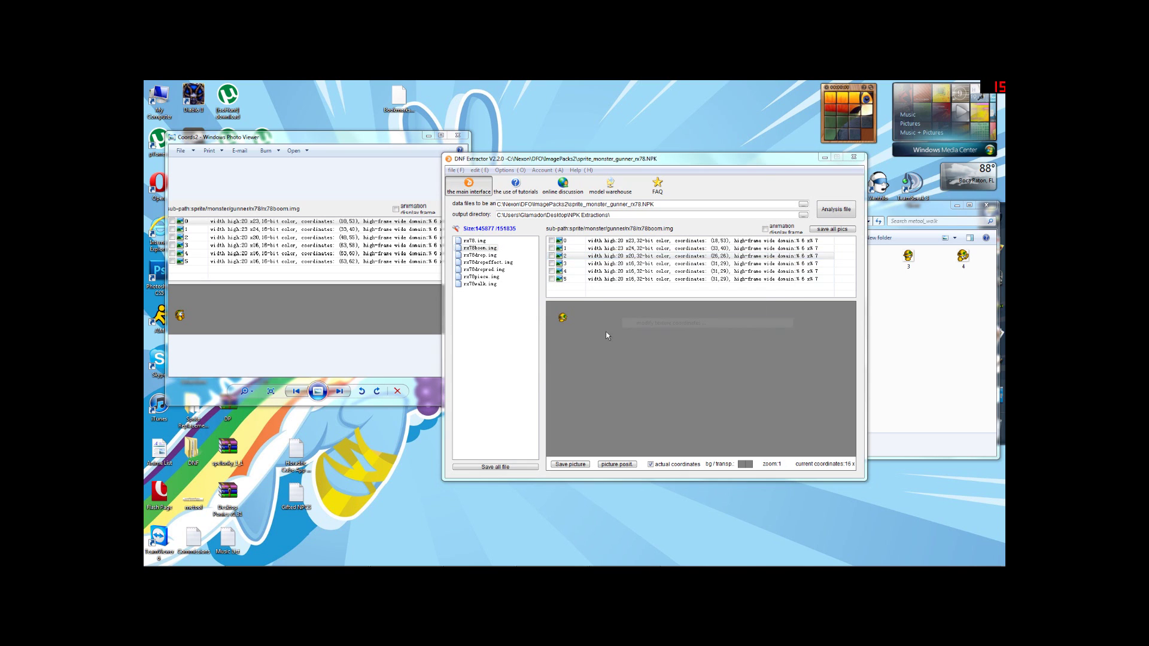
pyautogui.doubleClick(547, 339)
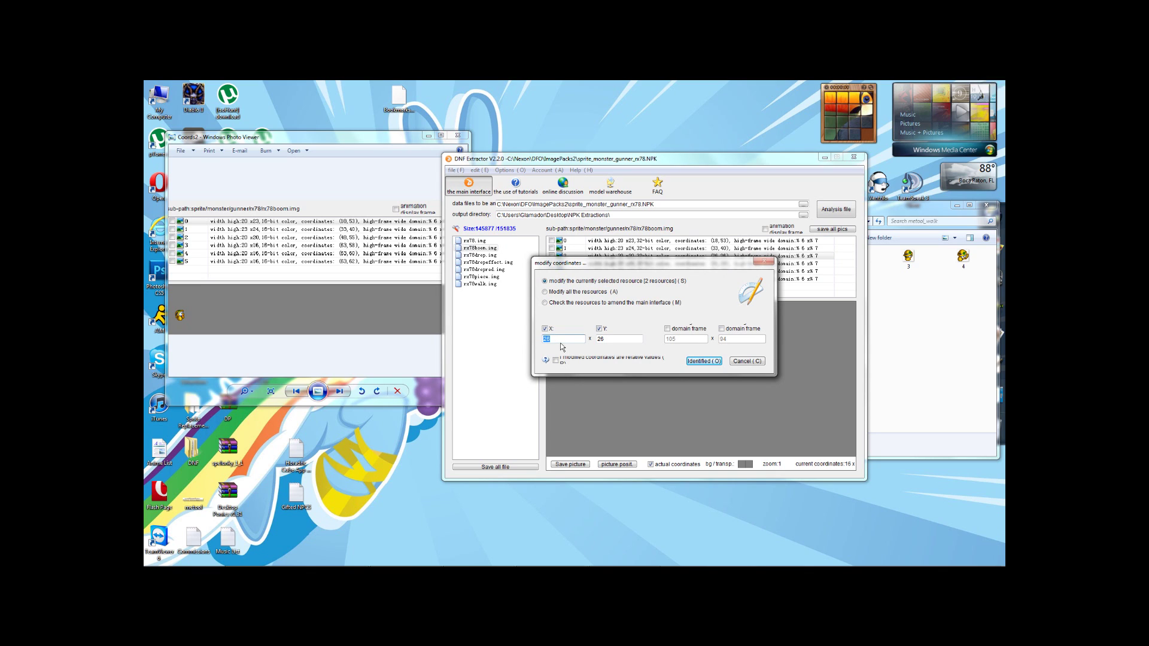
pyautogui.write('4')
pyautogui.doubleClick(601, 340)
pyautogui.write('5')
pyautogui.press('Return')
# Set the texture coordinates of frame 3 in rx78boom.img to X 63 and Y 58
pyautogui.rightClick(619, 264)
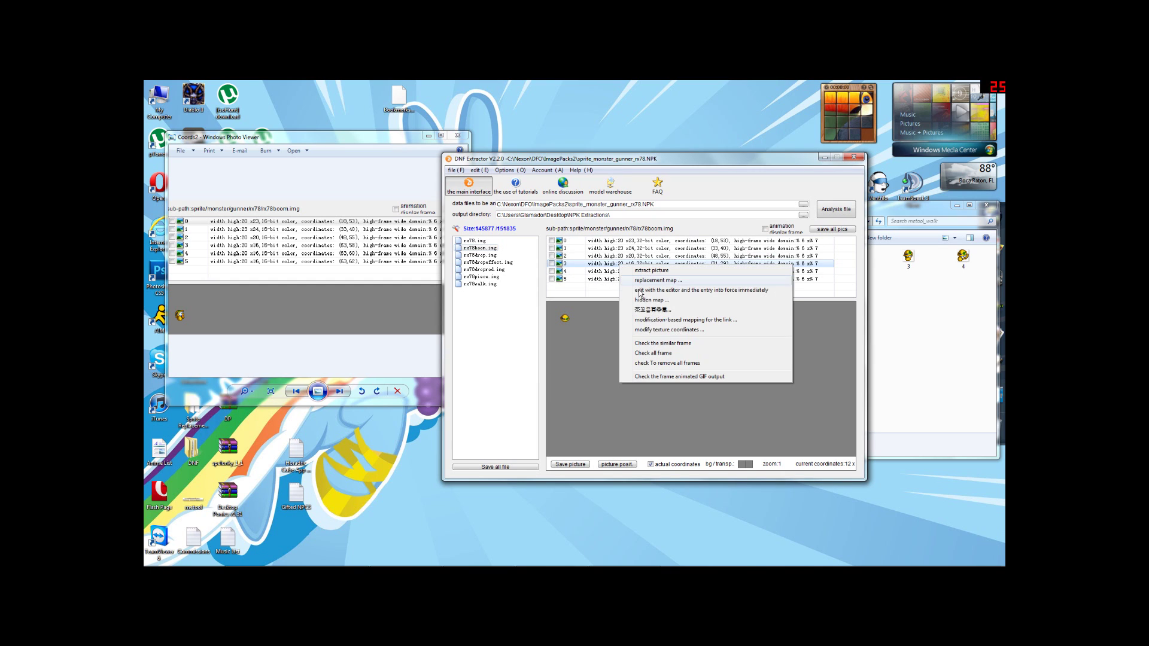
pyautogui.click(651, 328)
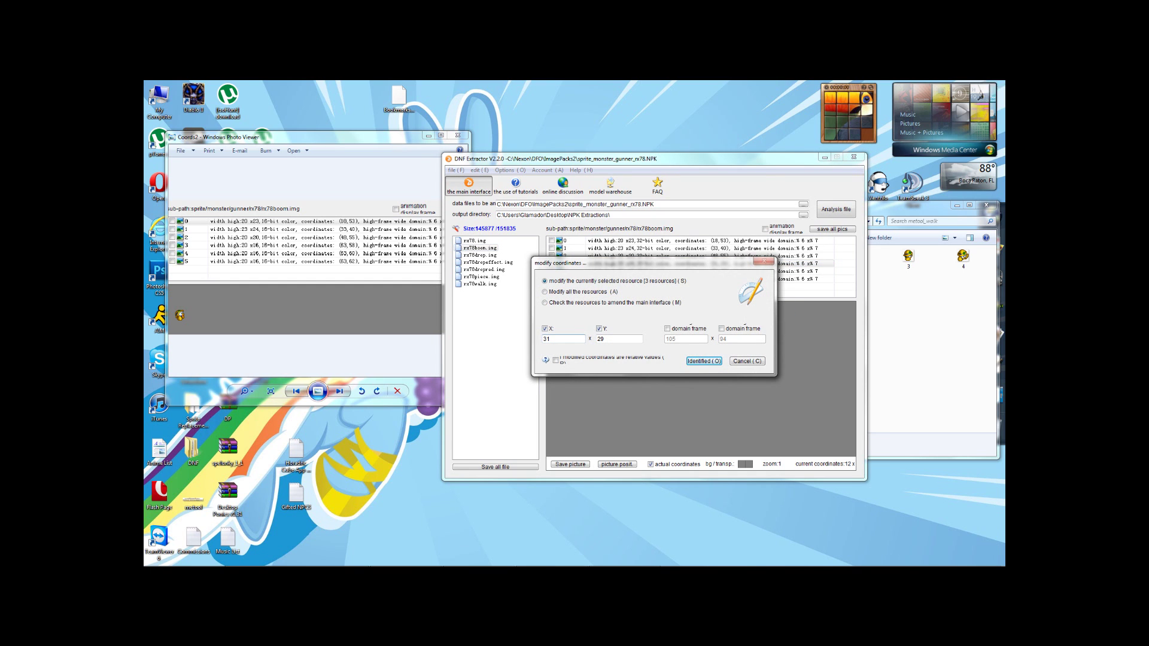
pyautogui.doubleClick(546, 338)
pyautogui.write('63')
pyautogui.doubleClick(600, 338)
pyautogui.write('58')
pyautogui.press('Return')
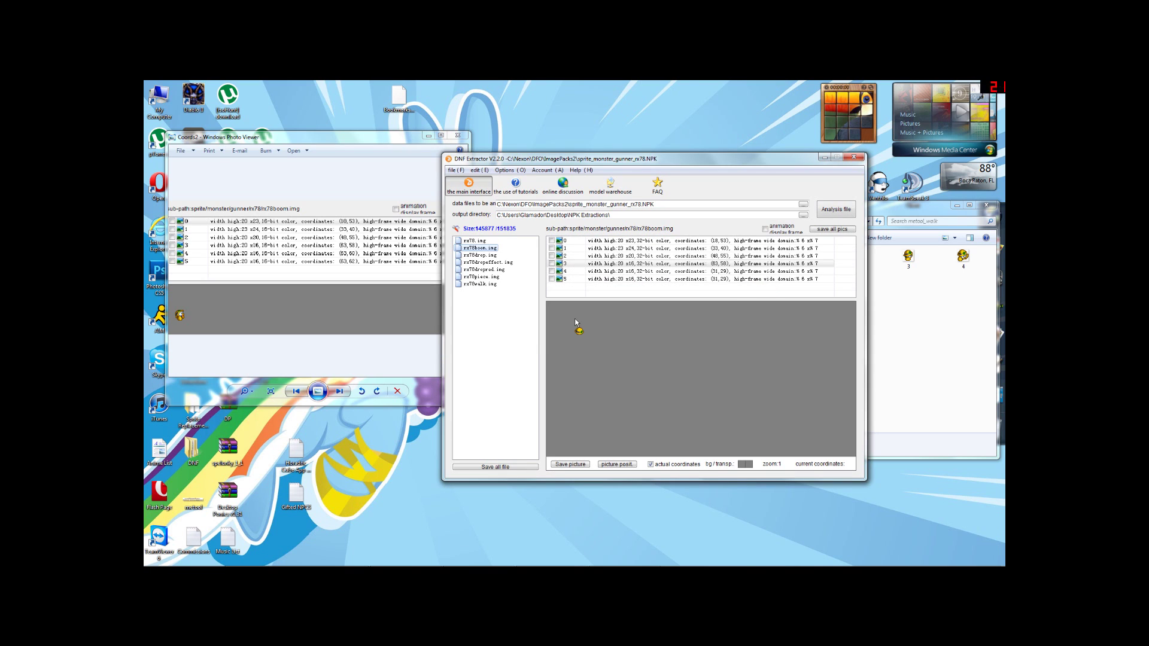
# Set the texture coordinates of frame 4 in rx78boom.img to X 63 and Y 60
pyautogui.rightClick(599, 272)
pyautogui.click(645, 336)
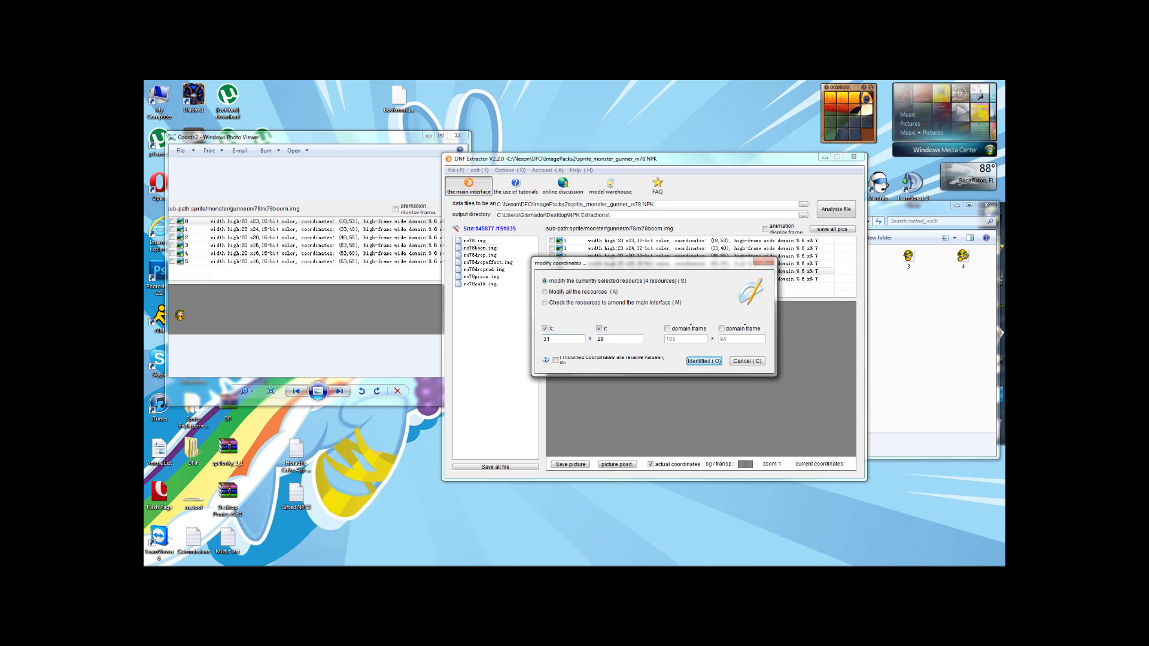
pyautogui.hotkey('shift', 'Home')
pyautogui.write('6')
pyautogui.press('Tab')
pyautogui.write('60')
pyautogui.press('Return')
# Set the texture coordinates of frame 5 in rx78boom.img to X 63 and Y 62
pyautogui.rightClick(620, 280)
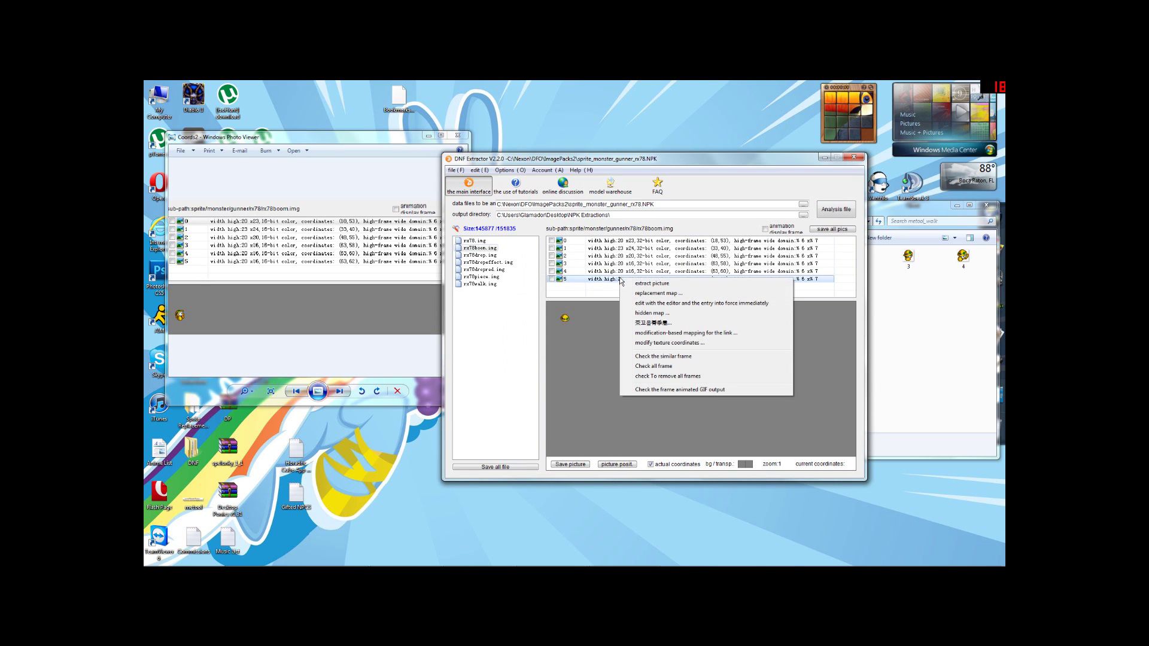
pyautogui.click(651, 343)
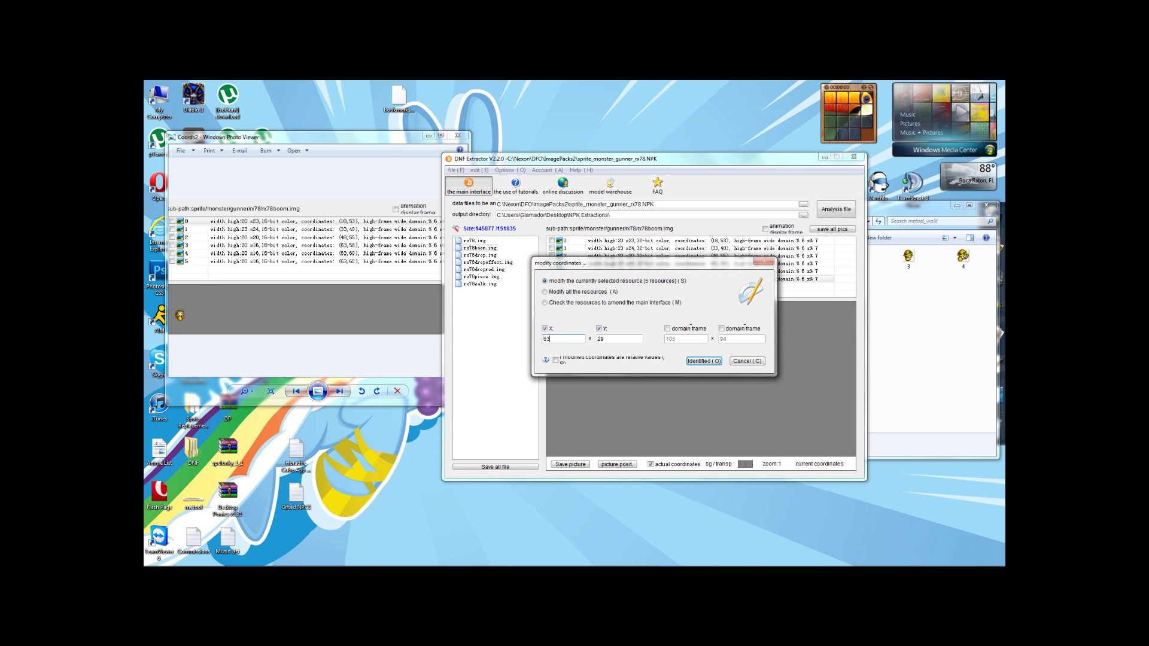
pyautogui.doubleClick(600, 338)
pyautogui.press('Return')
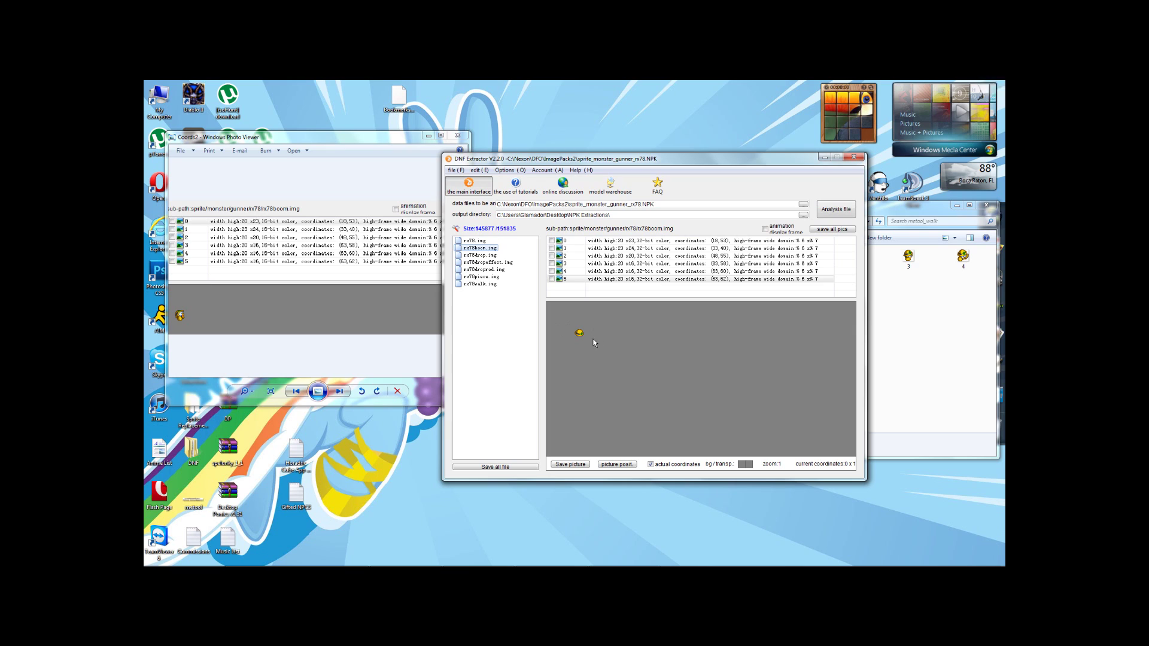
# Preview the frames of rx78boom.img and rx78walk.img as animations to compare how the metool sprites move
pyautogui.click(764, 229)
pyautogui.click(778, 233)
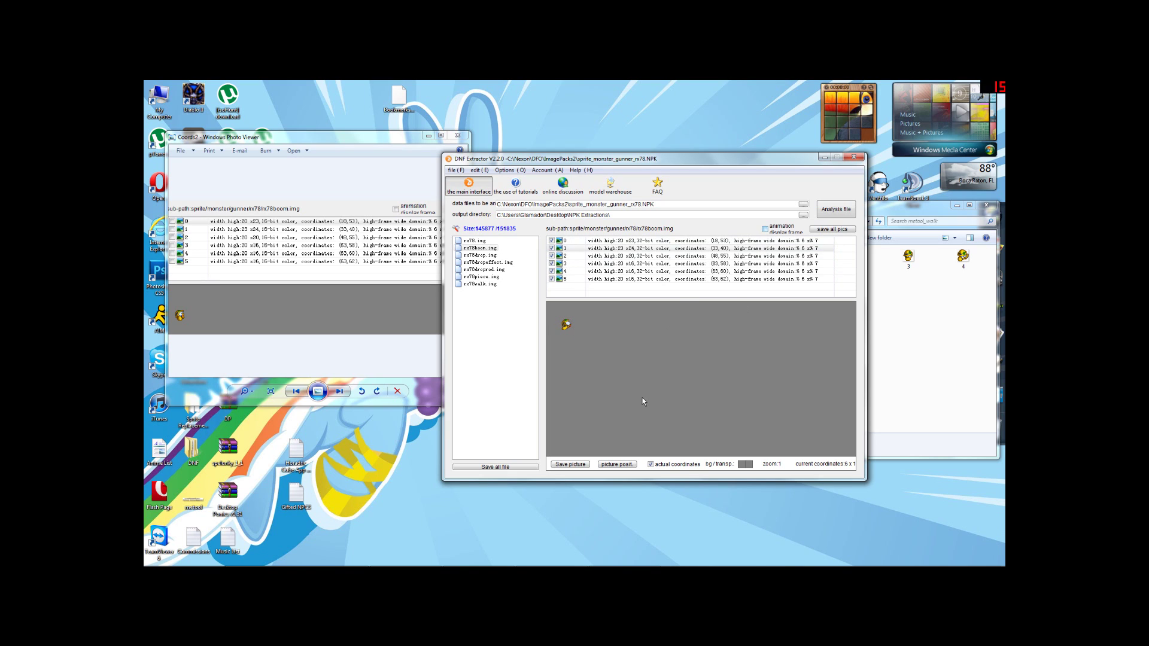
pyautogui.click(494, 285)
pyautogui.click(764, 230)
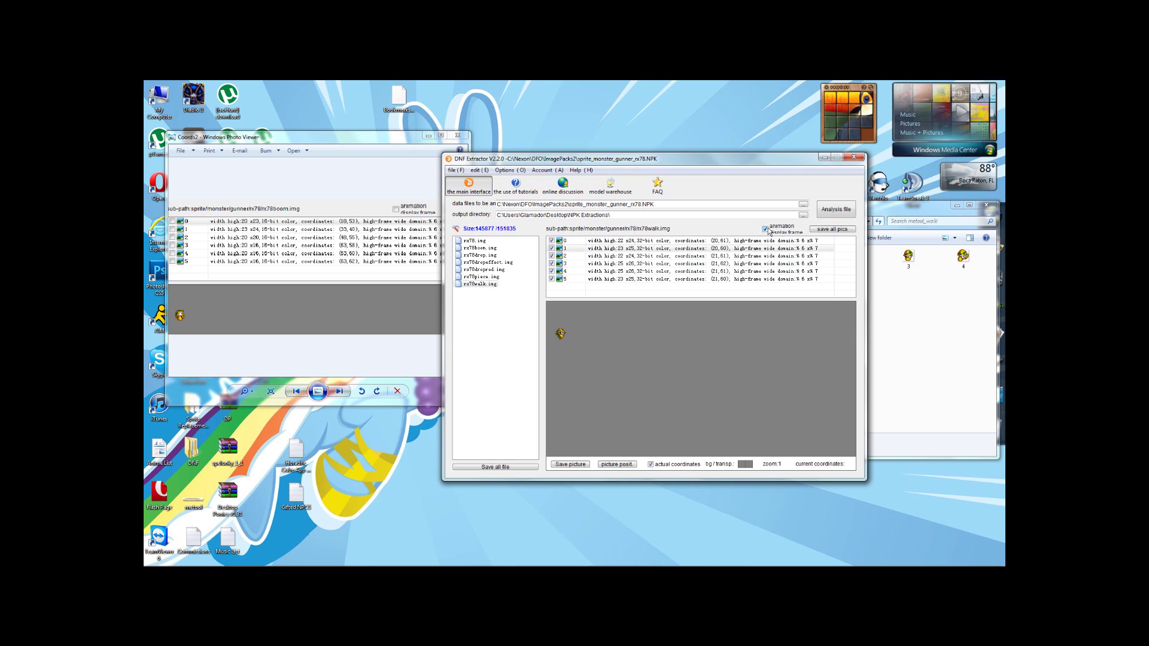
pyautogui.click(494, 248)
pyautogui.click(771, 234)
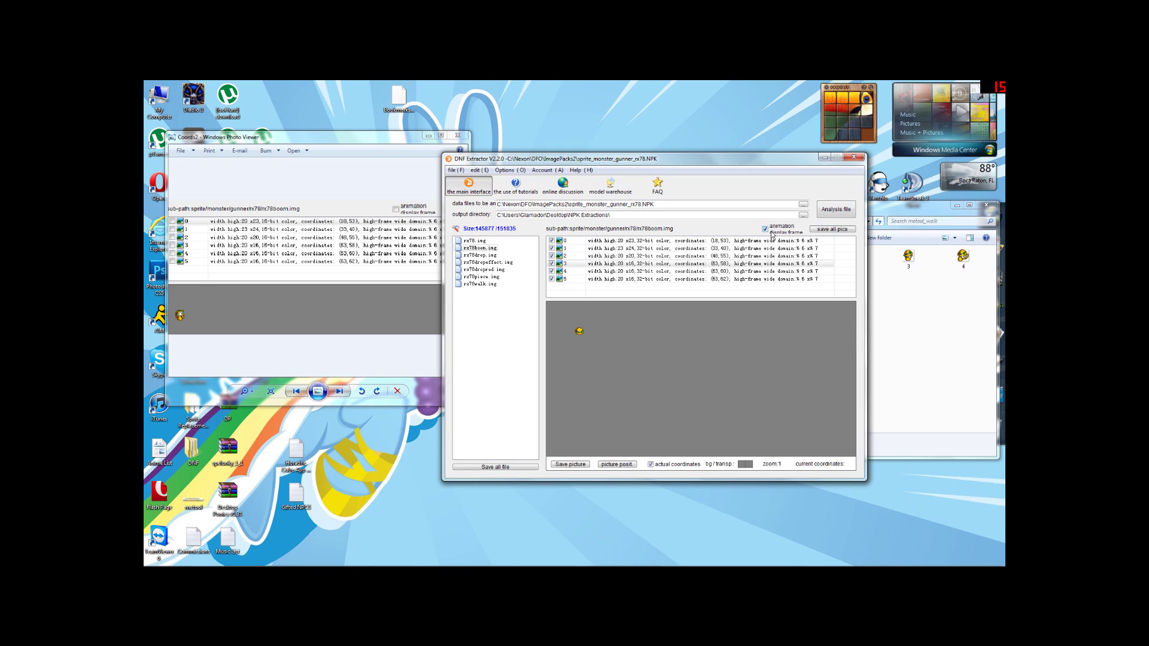
# Select frame 0 of rx78boom.img and close the Coords2 reference picture
pyautogui.click(573, 240)
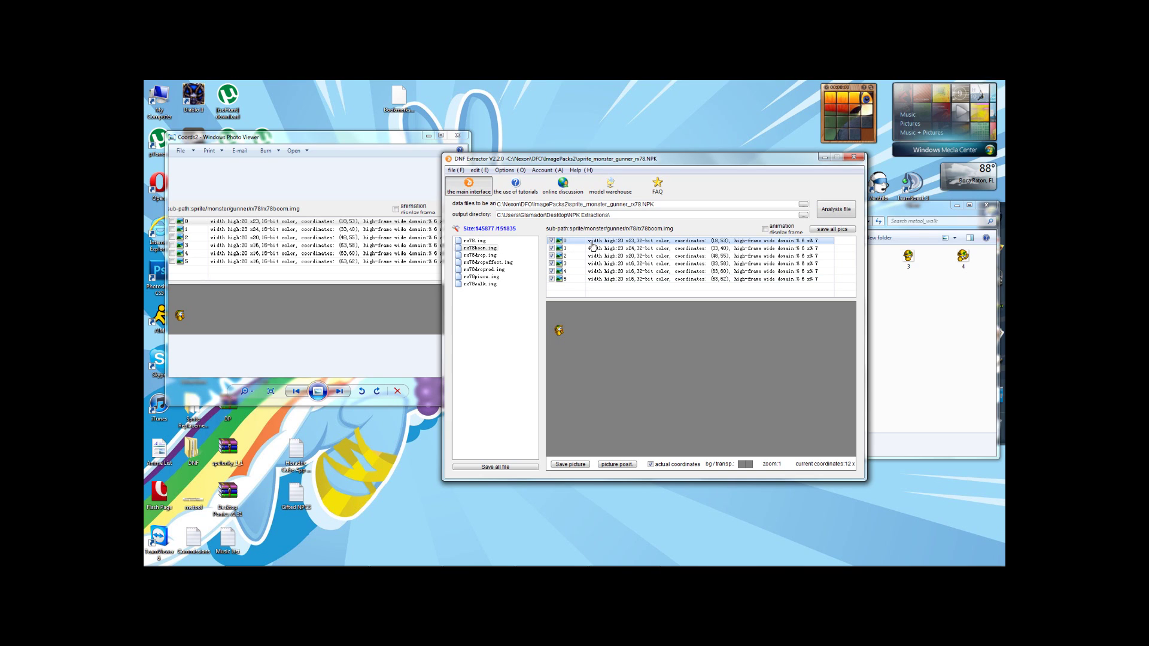
pyautogui.click(331, 239)
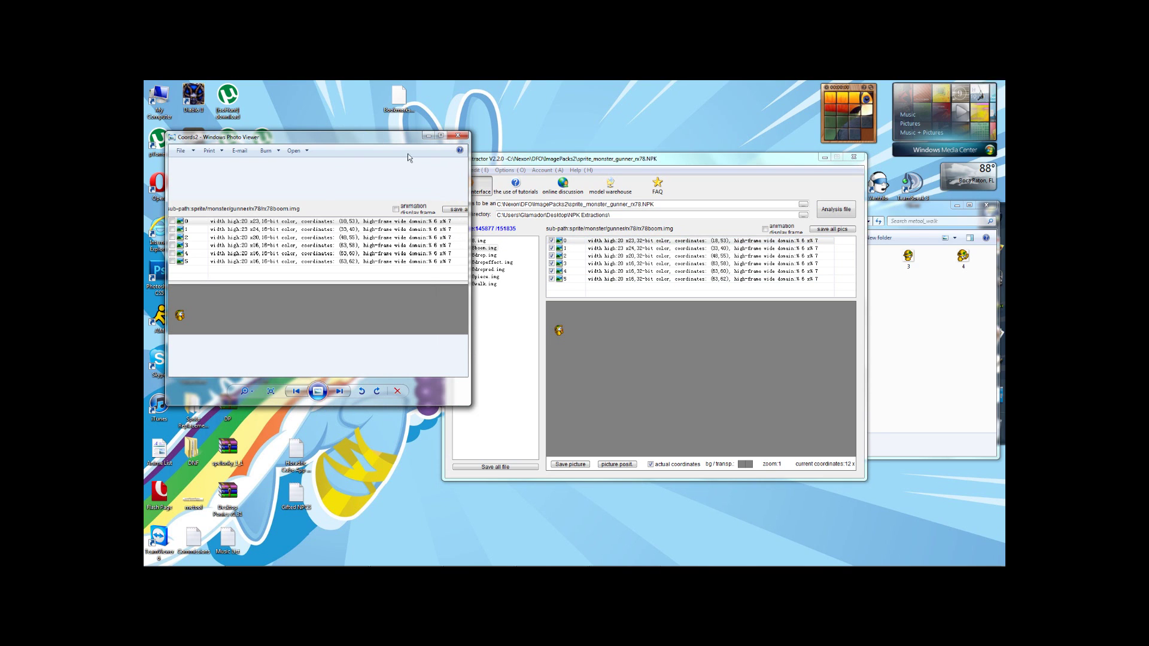
pyautogui.click(452, 137)
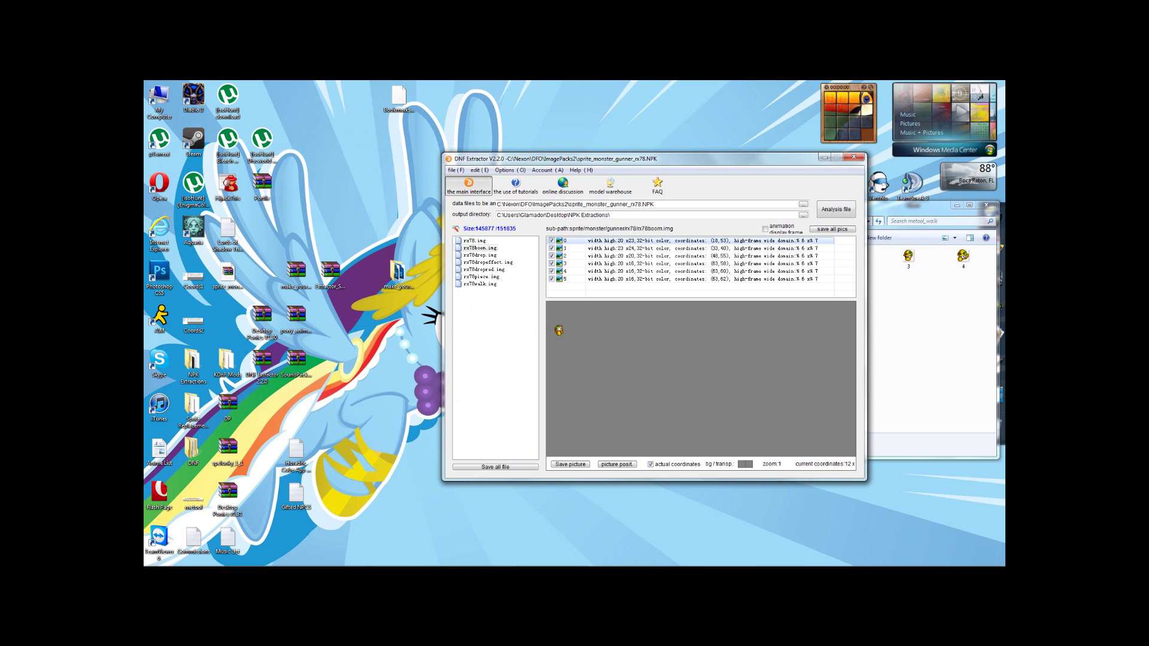
# Shift the texture coordinates of all rx78boom.img frames by relative values of X 50 and Y 20
pyautogui.rightClick(581, 242)
pyautogui.click(604, 304)
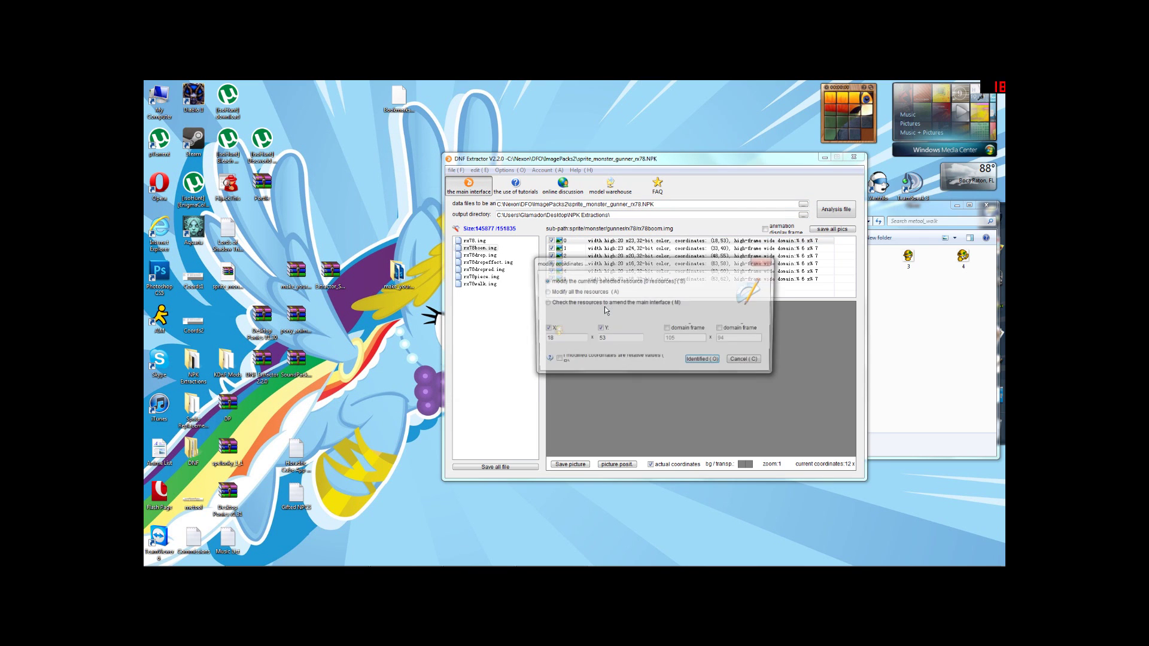
pyautogui.click(544, 291)
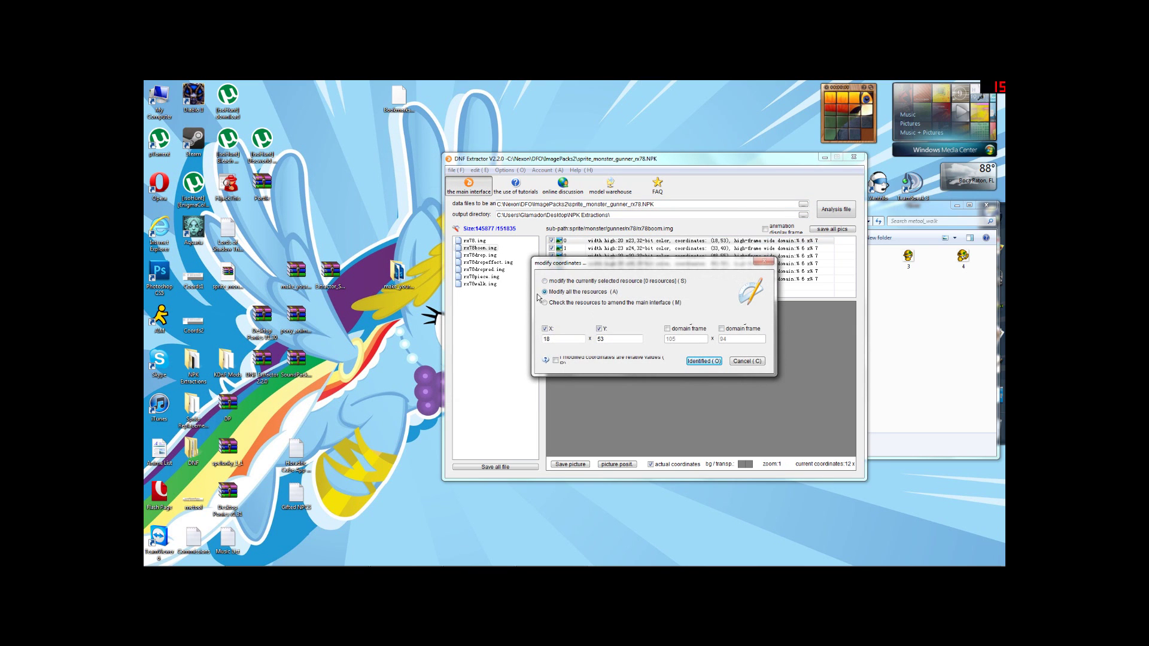
pyautogui.click(556, 361)
pyautogui.moveTo(584, 269); pyautogui.dragTo(750, 298)
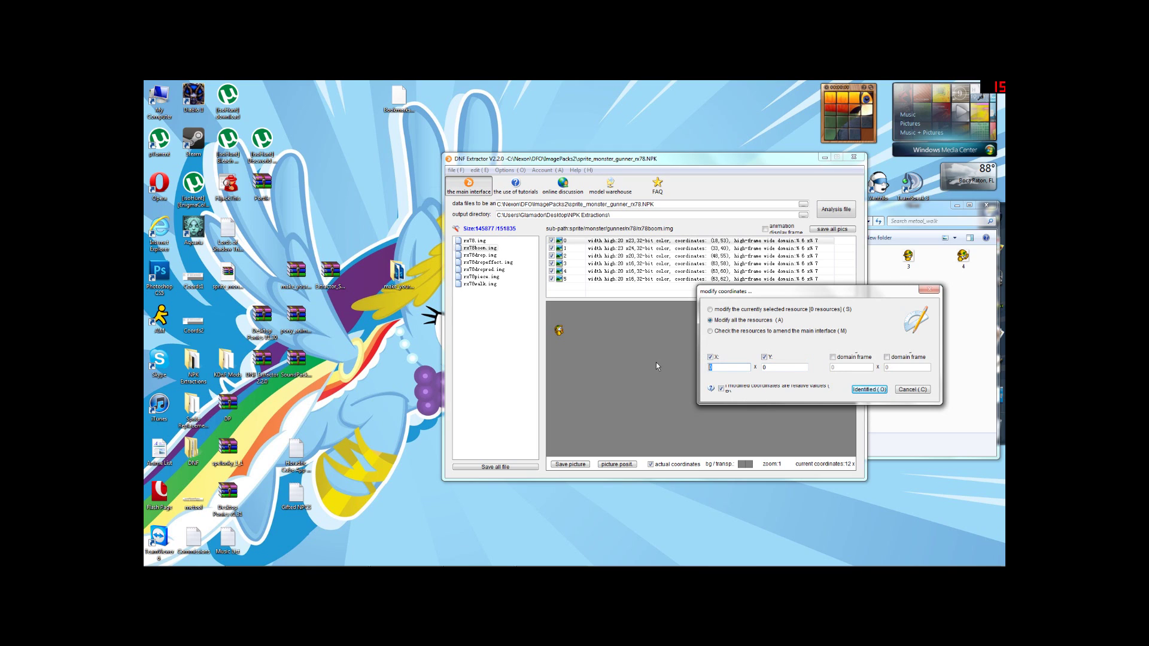
pyautogui.doubleClick(764, 367)
pyautogui.click(869, 389)
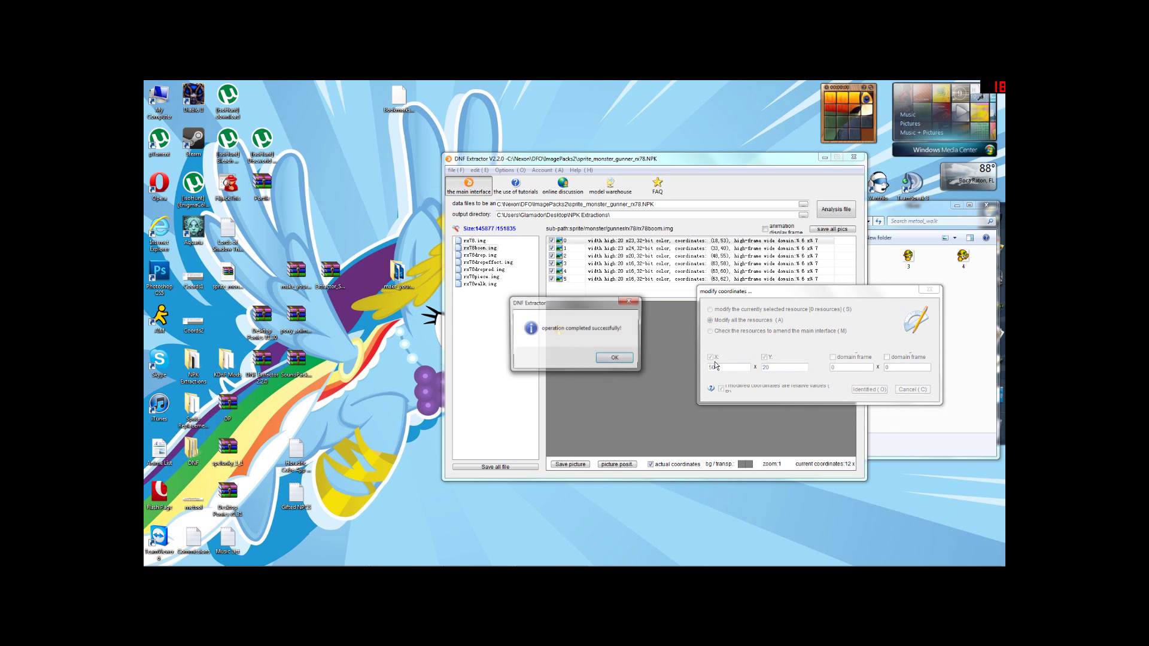
pyautogui.click(616, 361)
# Step through frames 0 to 5 of rx78boom.img and play their animation to check the shifted positions
pyautogui.click(584, 242)
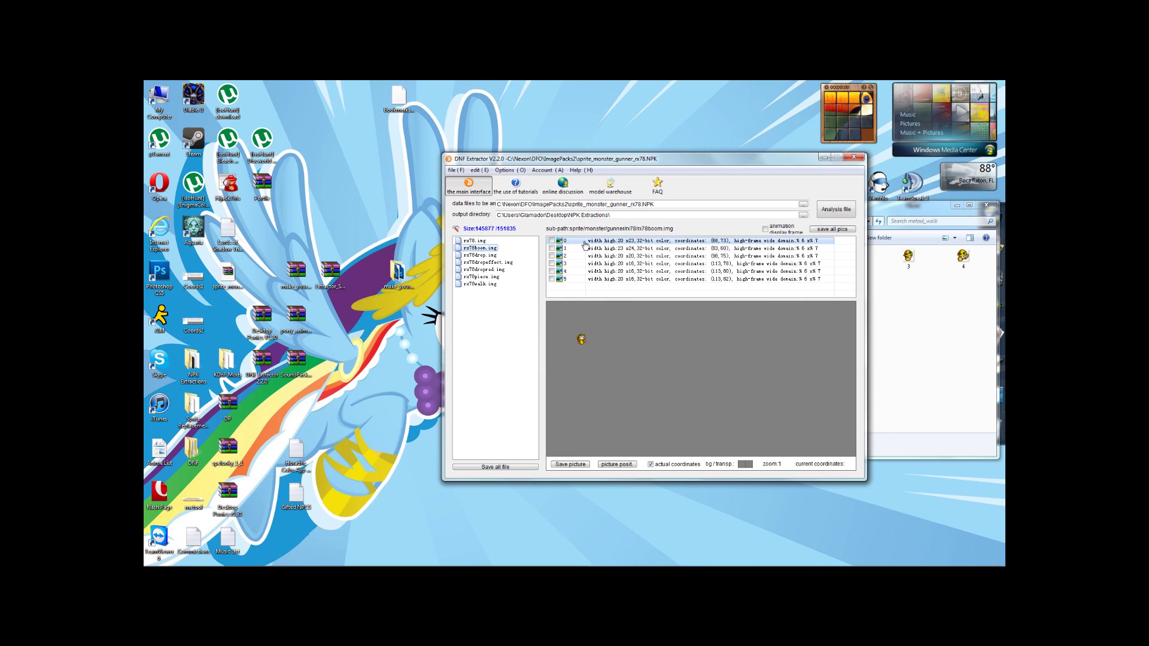
pyautogui.click(585, 248)
pyautogui.click(586, 256)
pyautogui.click(585, 263)
pyautogui.click(585, 271)
pyautogui.click(584, 279)
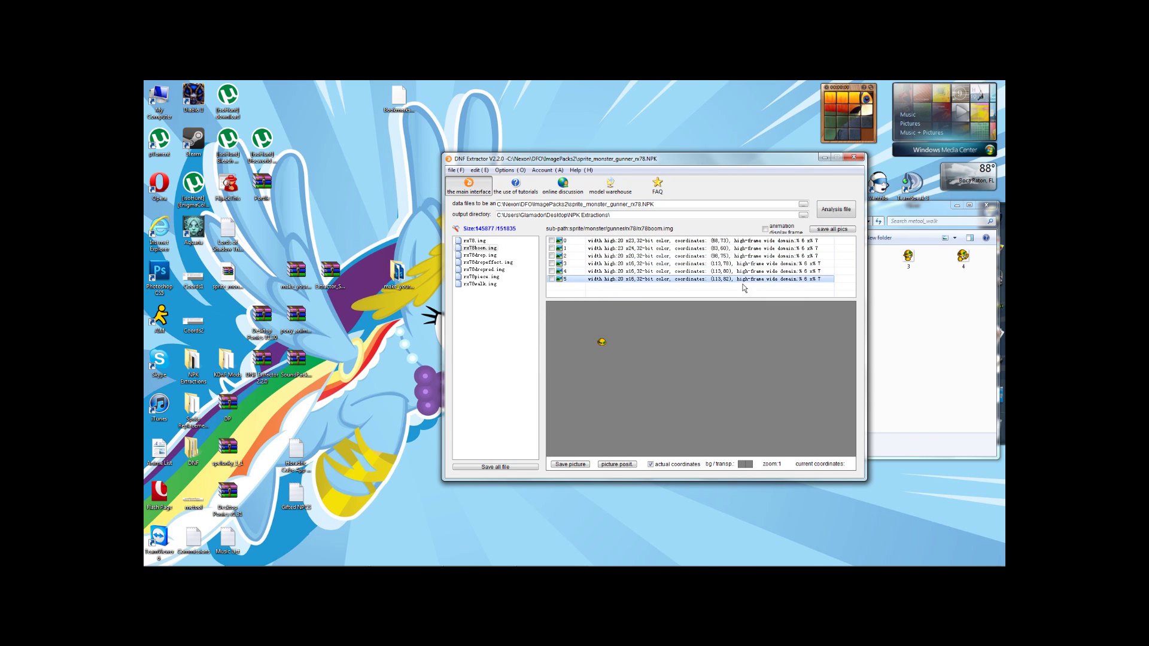
pyautogui.click(668, 240)
pyautogui.click(669, 248)
pyautogui.click(668, 264)
pyautogui.click(668, 271)
pyautogui.click(668, 279)
pyautogui.click(667, 241)
pyautogui.click(668, 256)
pyautogui.click(669, 264)
pyautogui.click(668, 272)
pyautogui.click(668, 279)
pyautogui.click(781, 230)
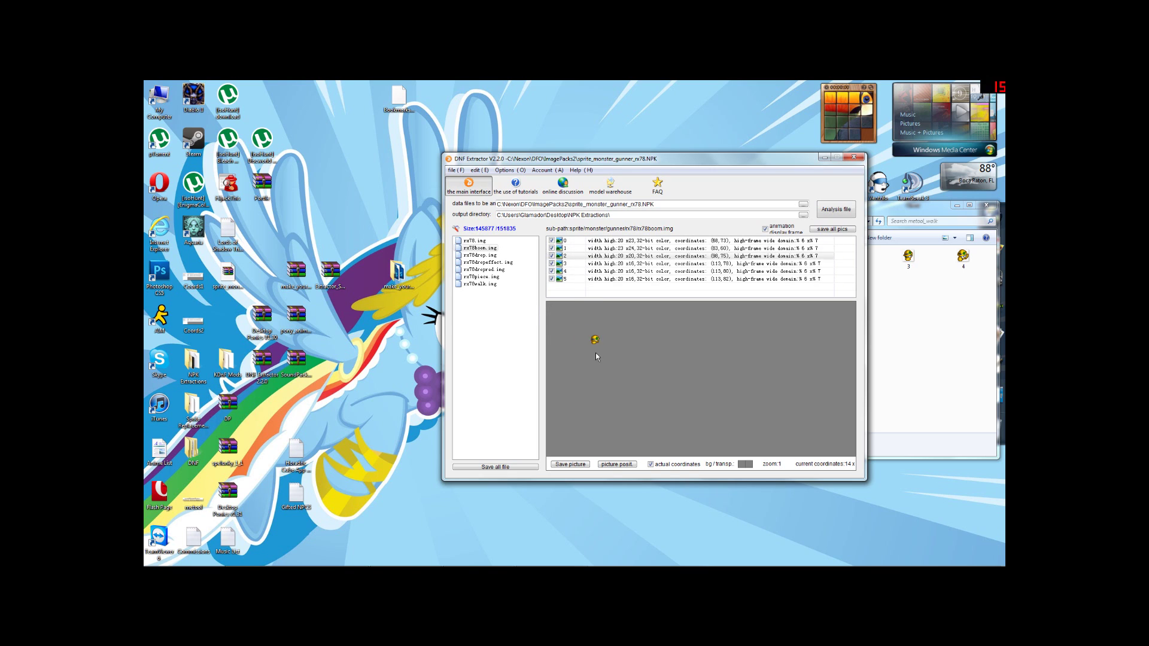
pyautogui.click(778, 230)
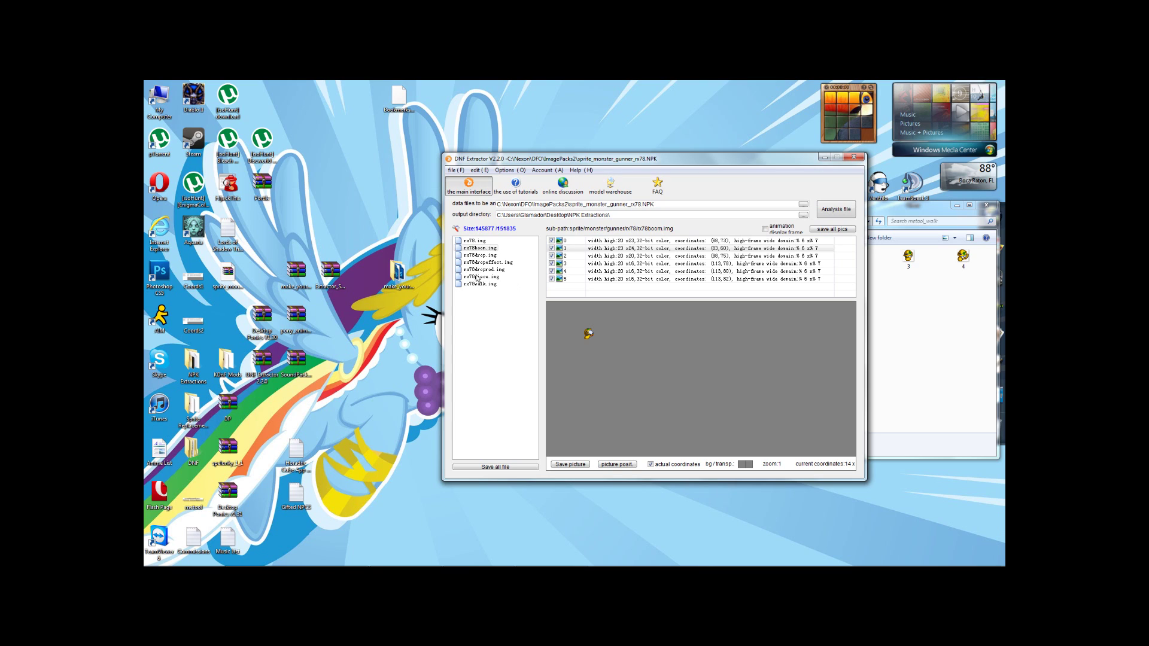
# Play the rx78.img animation, first with actual coordinates shown and again with them turned off
pyautogui.click(479, 242)
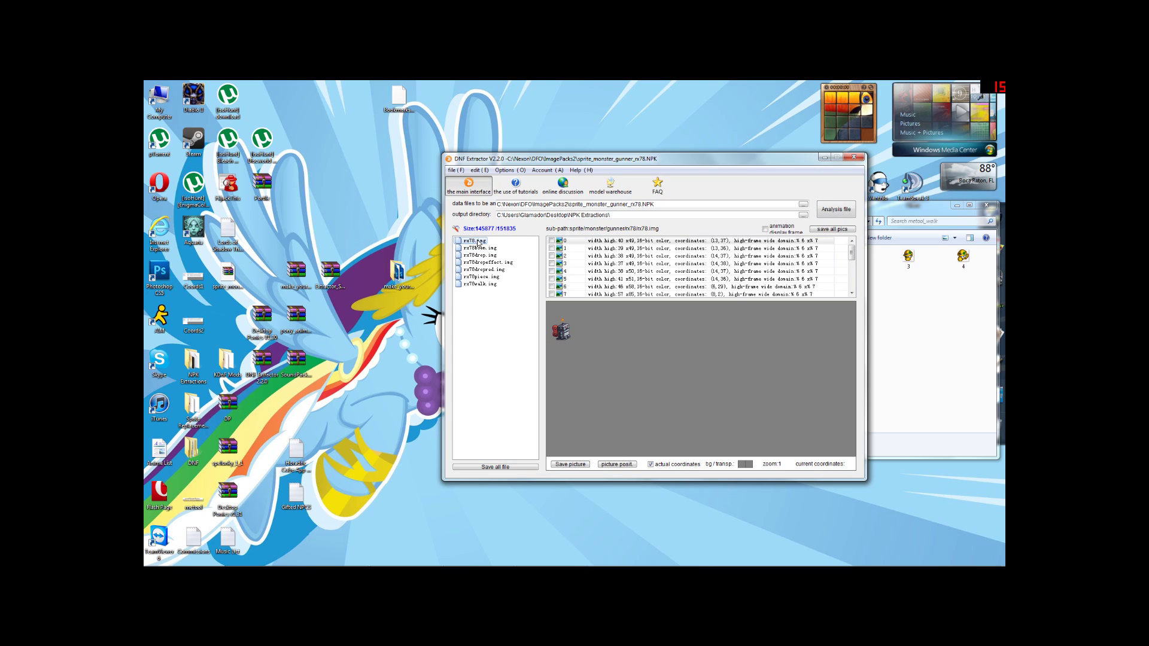
pyautogui.click(765, 229)
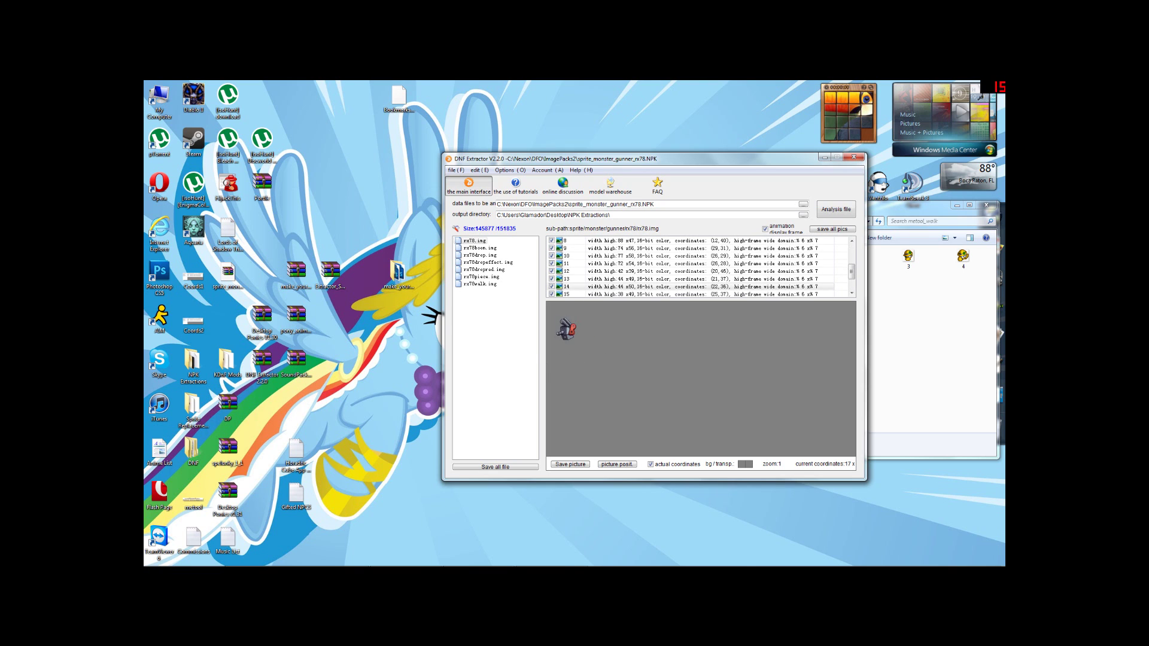
pyautogui.click(775, 230)
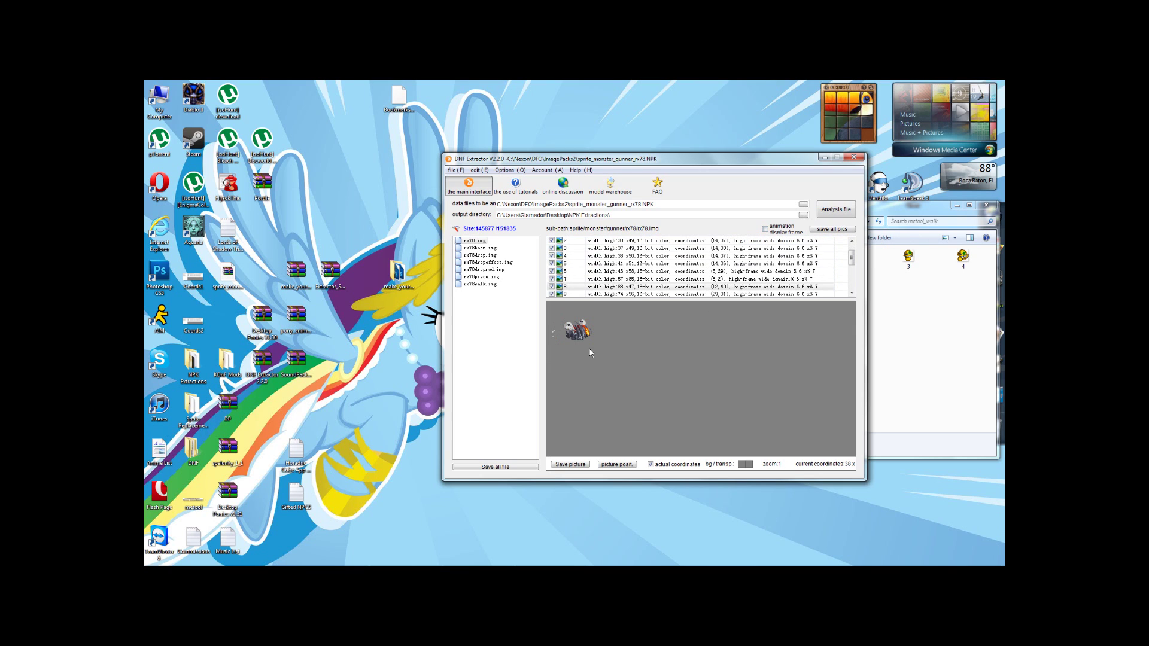
pyautogui.click(669, 464)
pyautogui.click(766, 230)
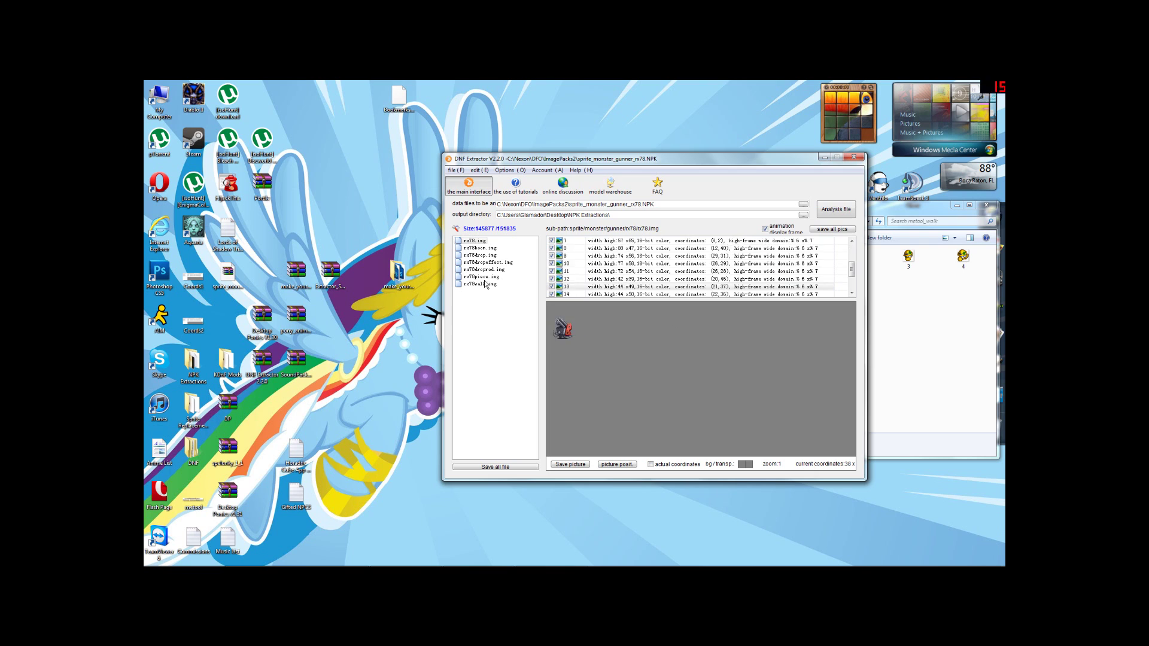
# Compare the rx78boom.img, rx78walk.img and rx78.img animations with actual coordinates turned off
pyautogui.click(479, 248)
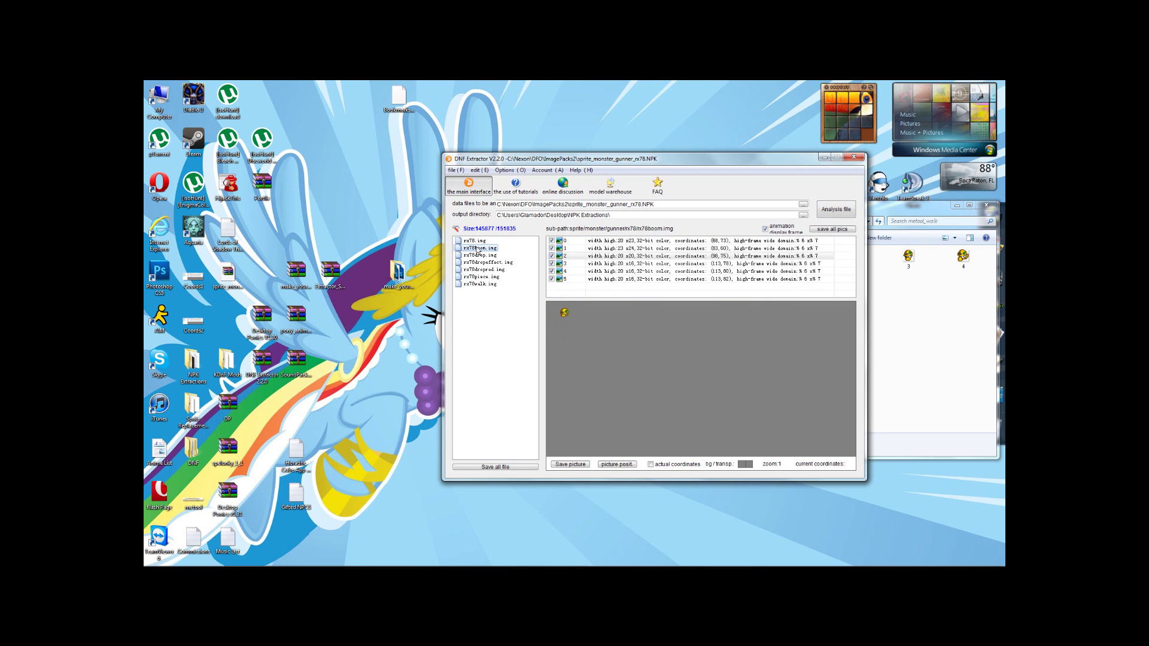
pyautogui.click(470, 284)
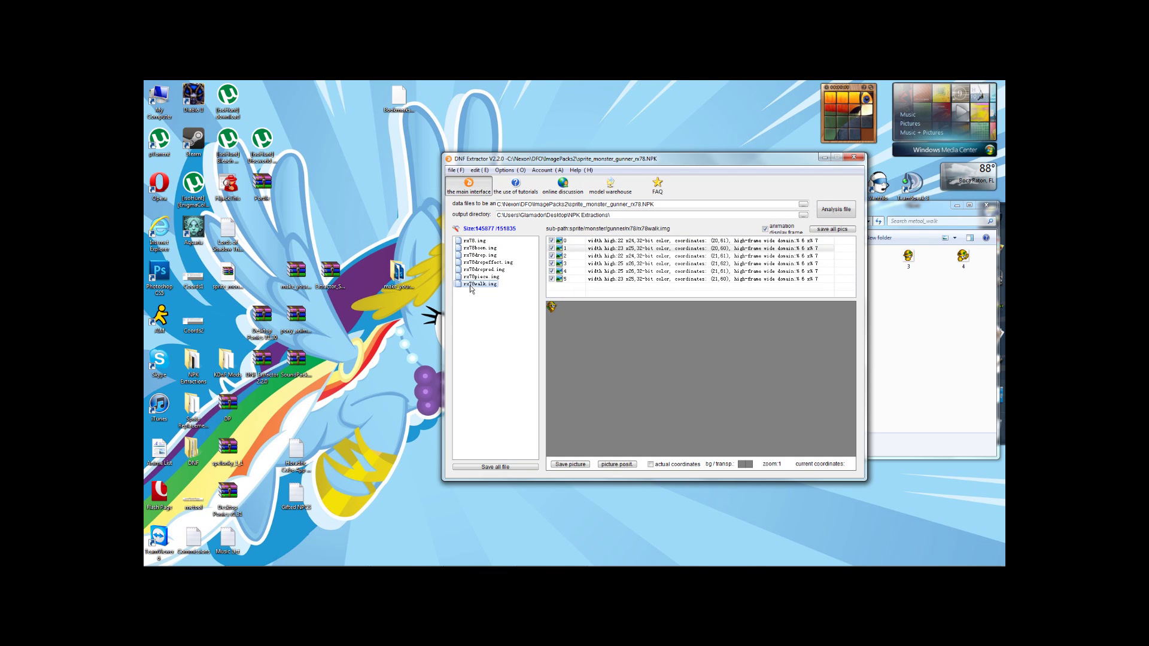
pyautogui.click(478, 249)
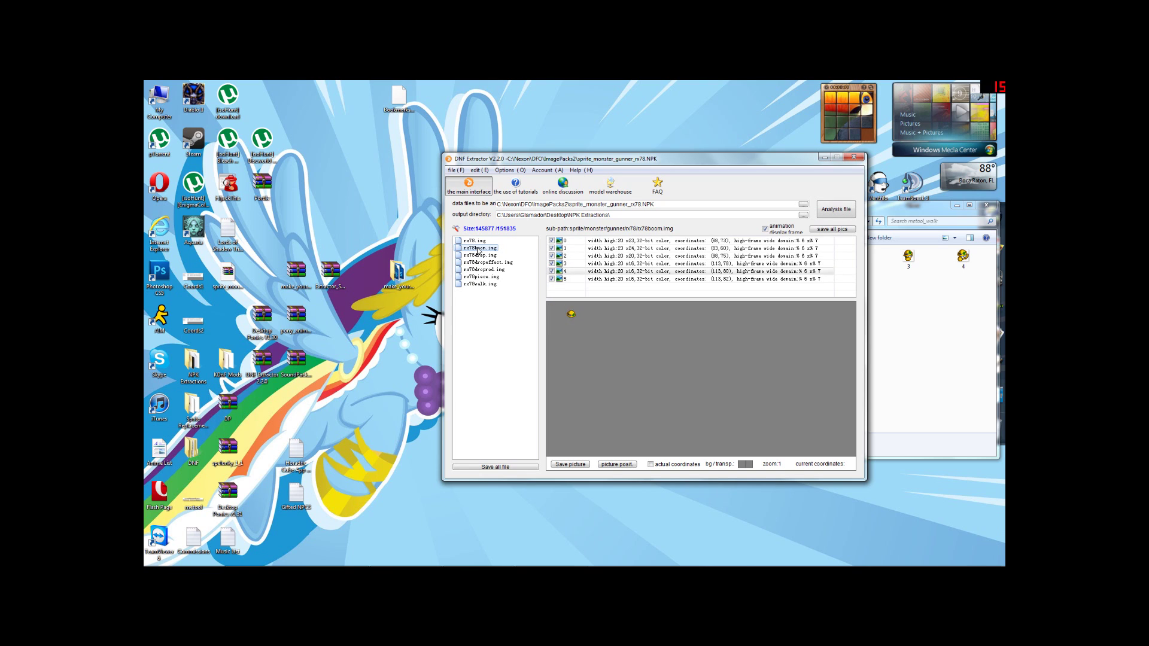
pyautogui.click(476, 242)
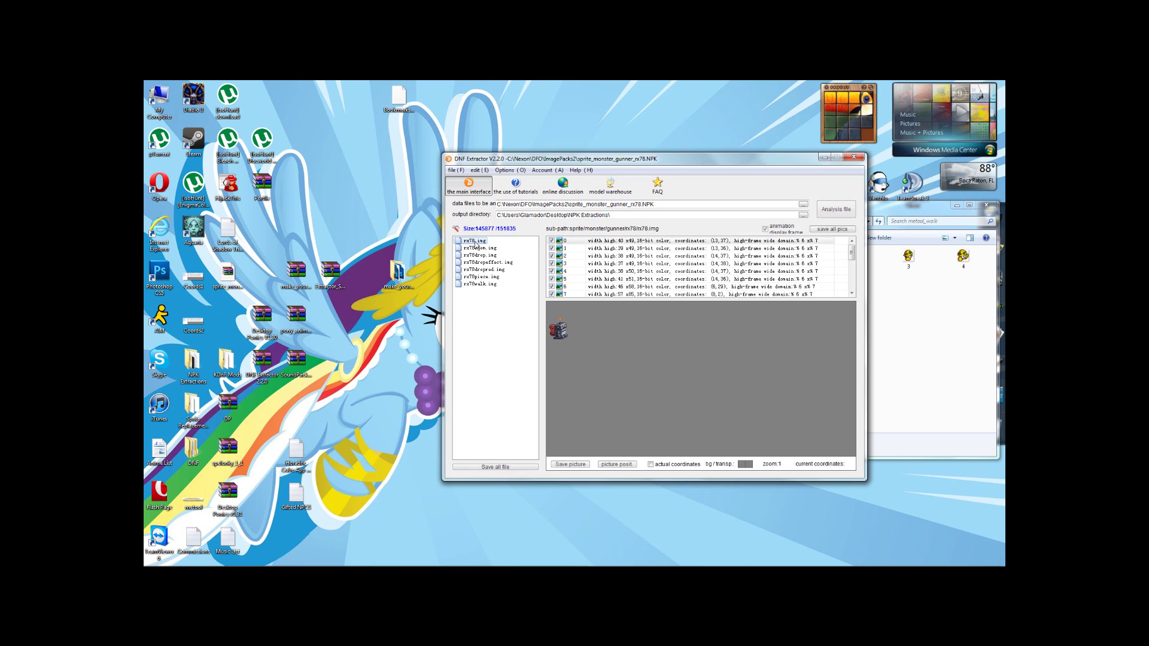
# Turn actual coordinates back on and compare the animations of rx78.img, rx78boom.img and rx78walk.img
pyautogui.click(654, 465)
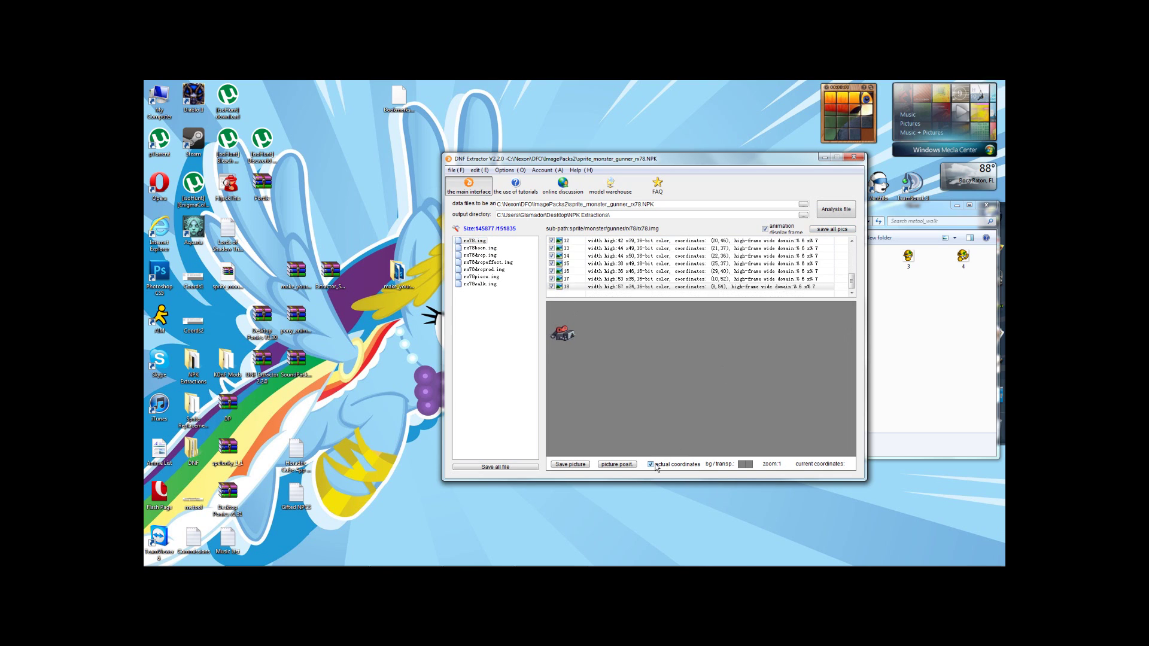
pyautogui.click(479, 247)
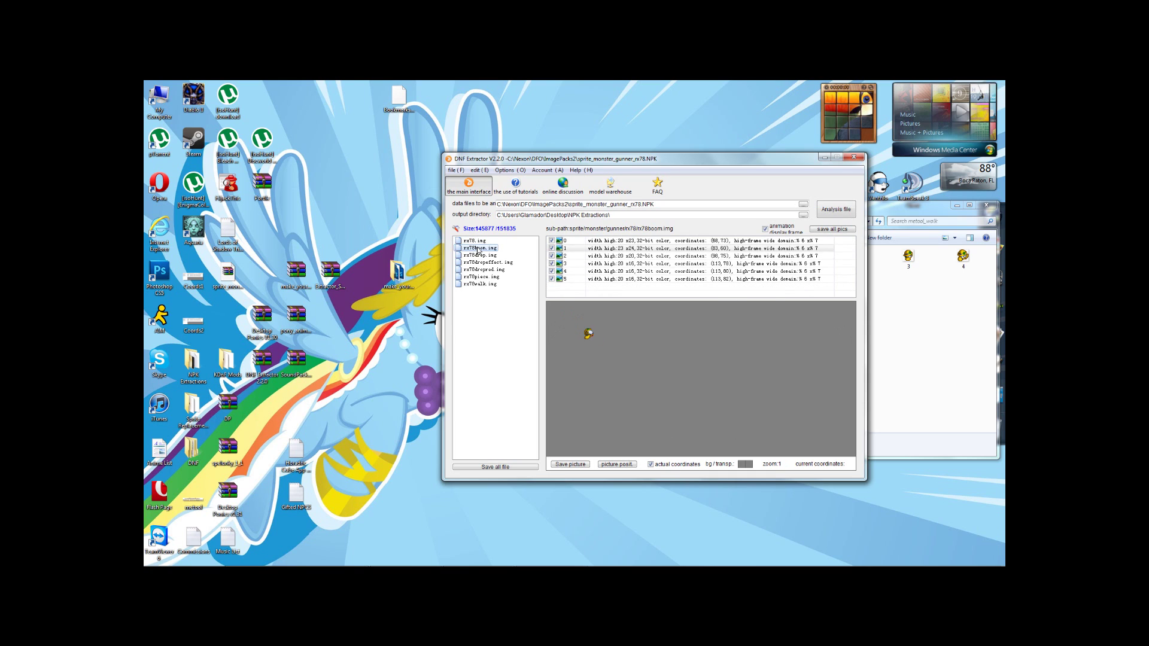
pyautogui.click(476, 283)
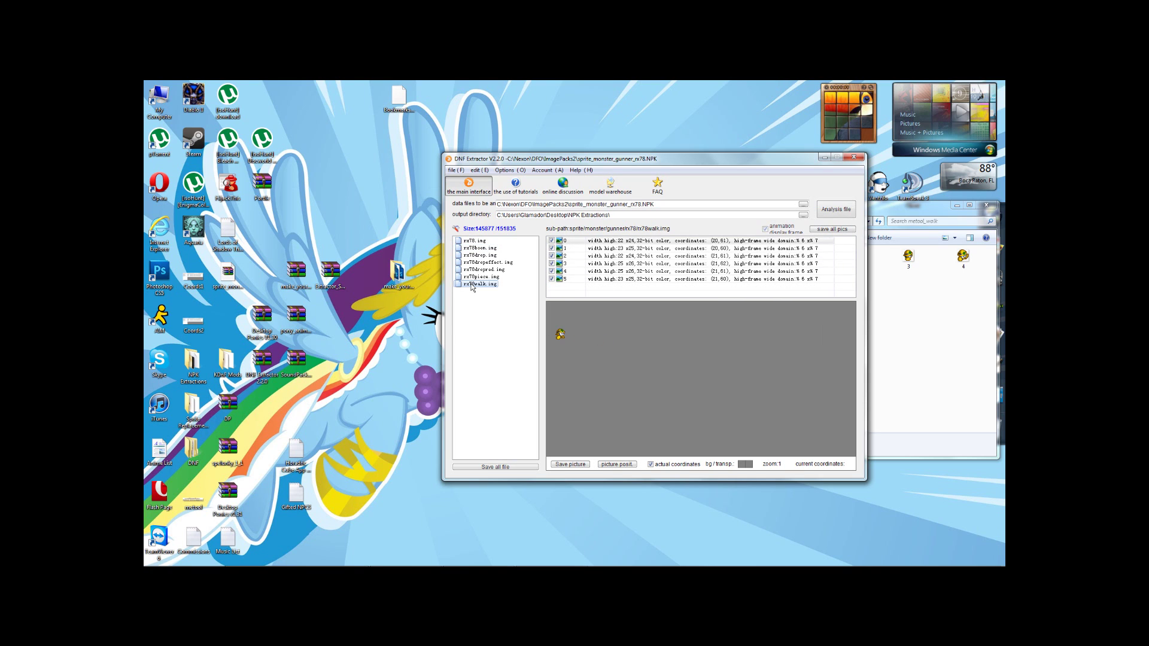
pyautogui.click(476, 242)
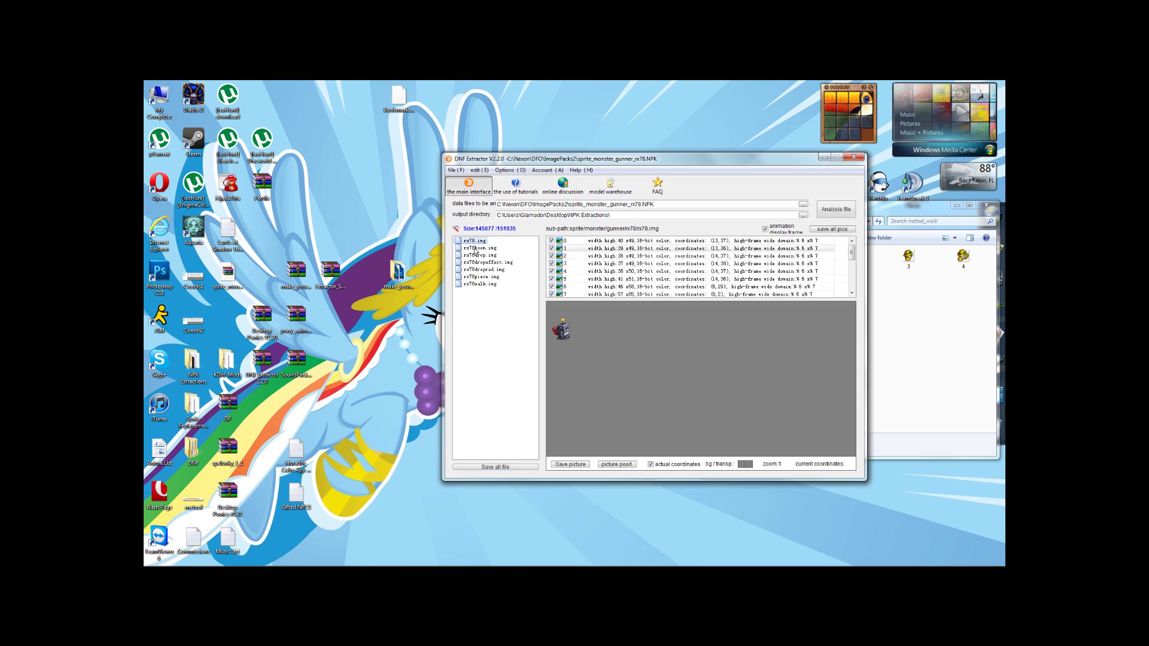
pyautogui.click(477, 248)
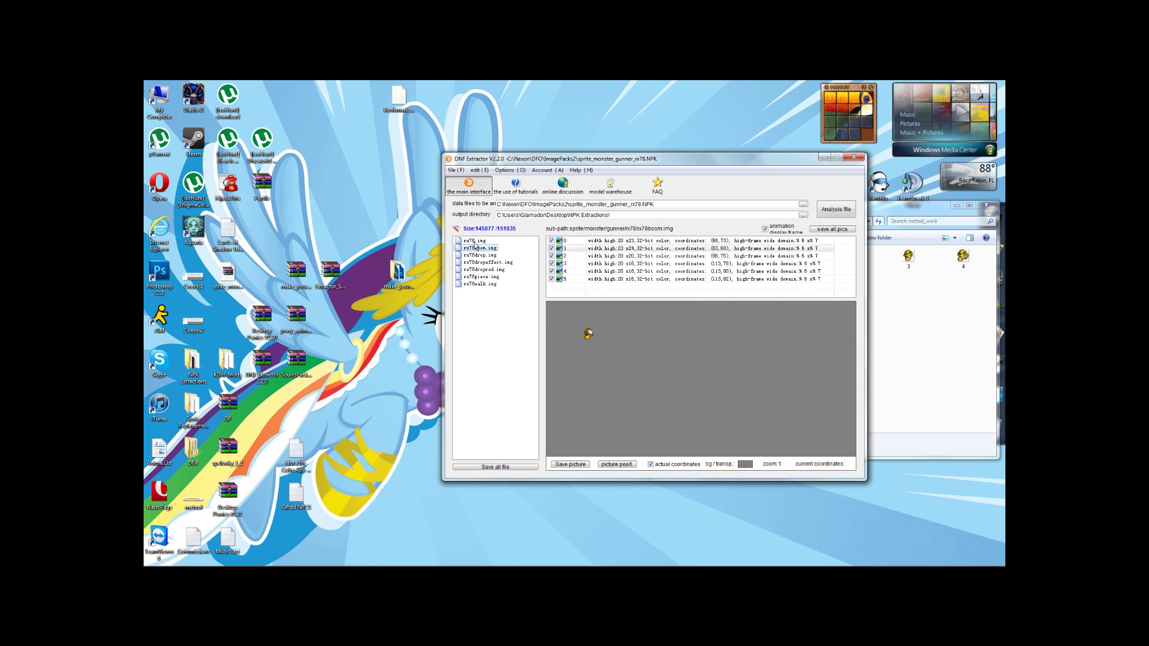
pyautogui.click(476, 240)
pyautogui.click(475, 284)
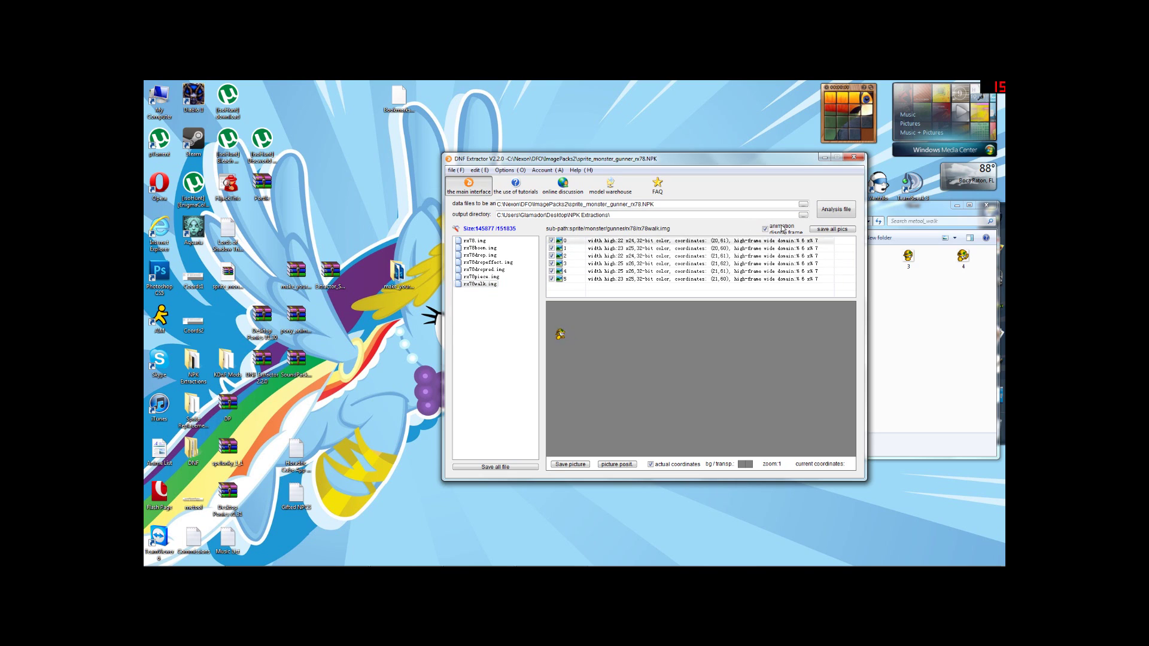
# Shift the texture coordinates of all rx78boom.img frames by -40 in X and -10 in Y, as relative values
pyautogui.click(476, 248)
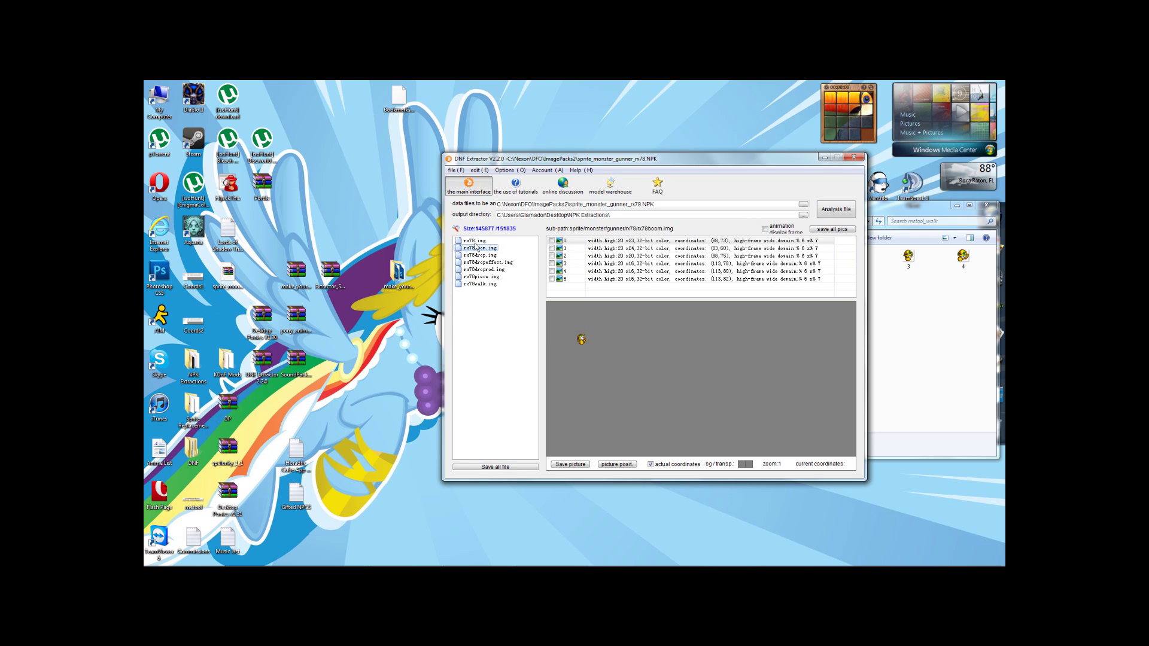
pyautogui.click(476, 242)
pyautogui.click(476, 241)
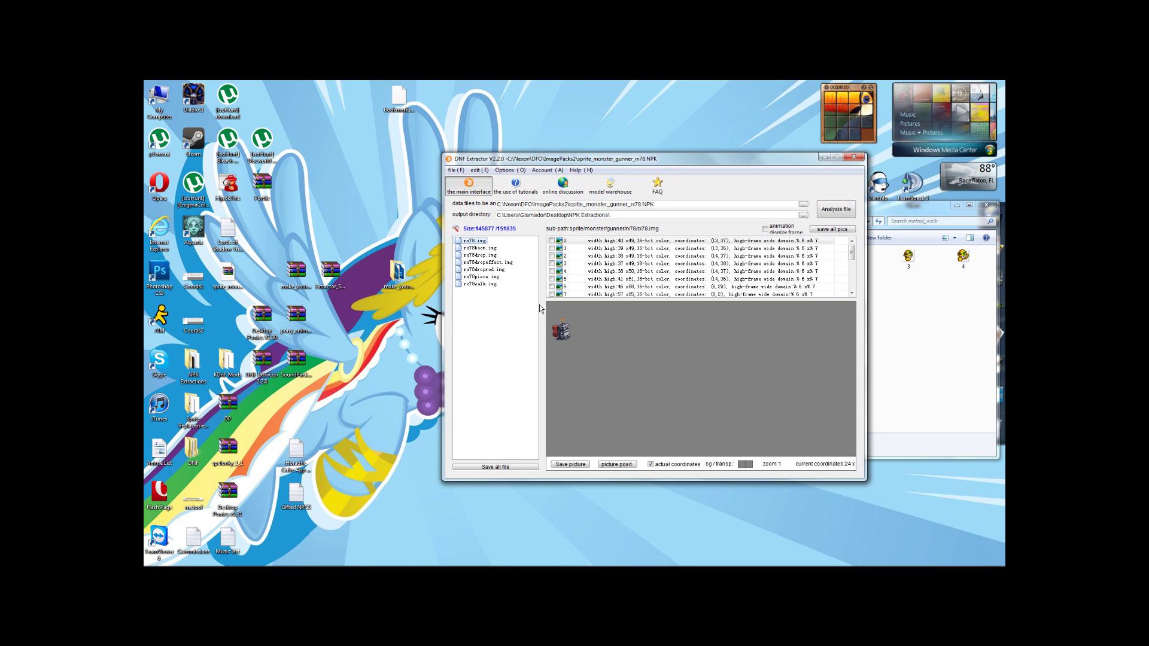
pyautogui.click(481, 248)
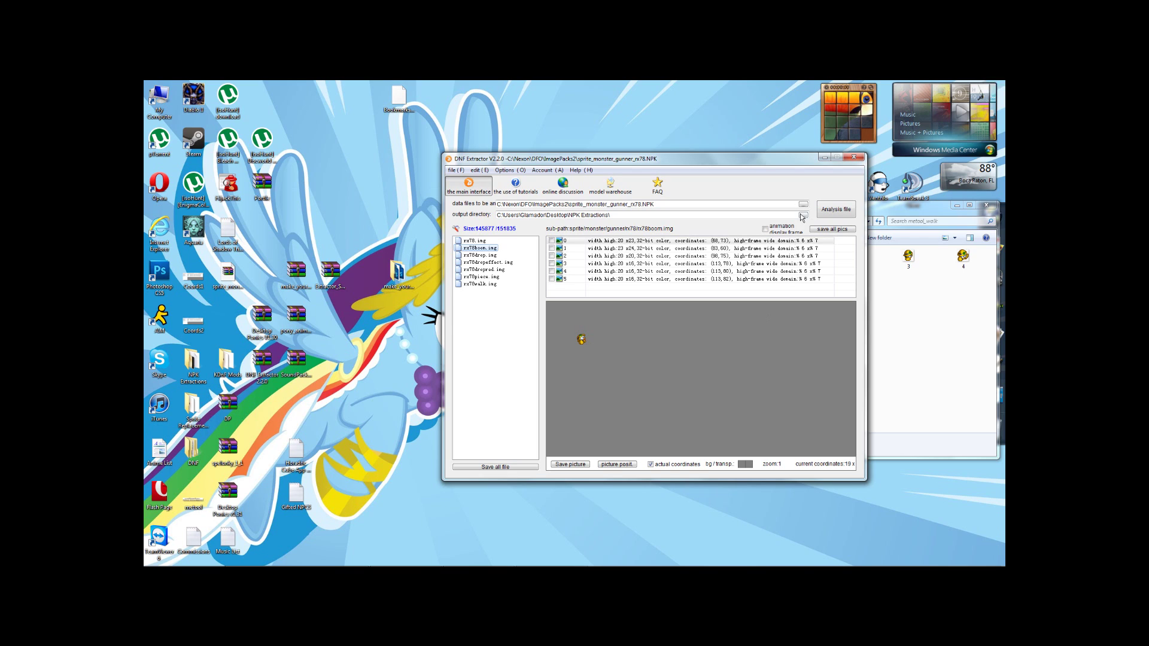
pyautogui.rightClick(573, 243)
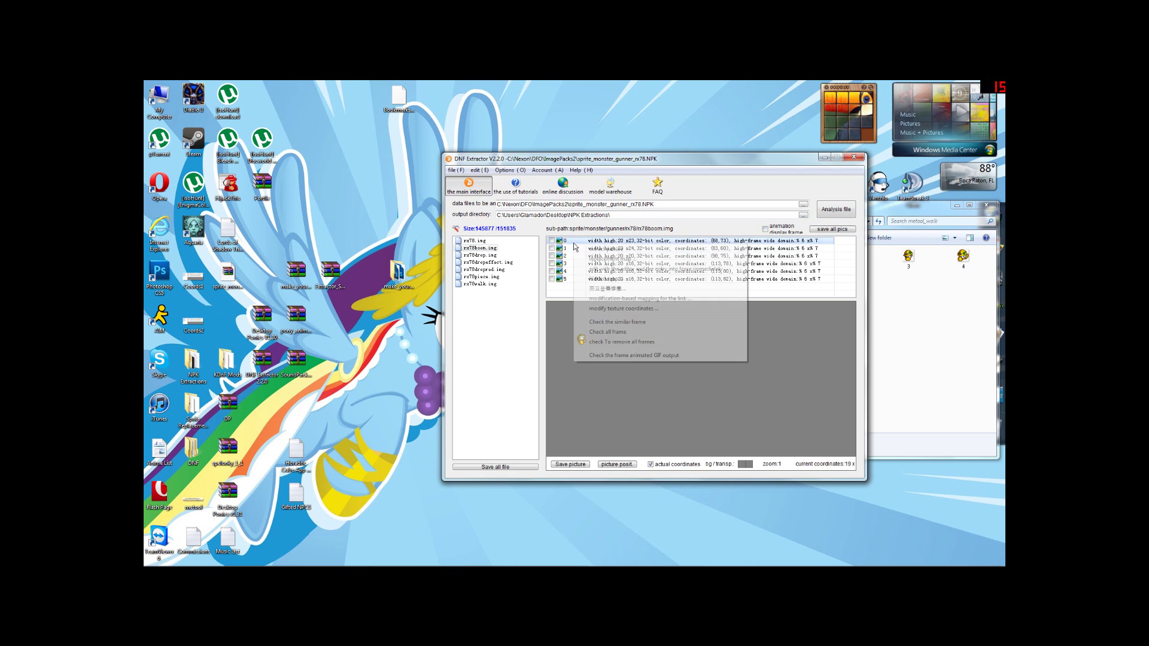
pyautogui.click(598, 309)
pyautogui.click(559, 293)
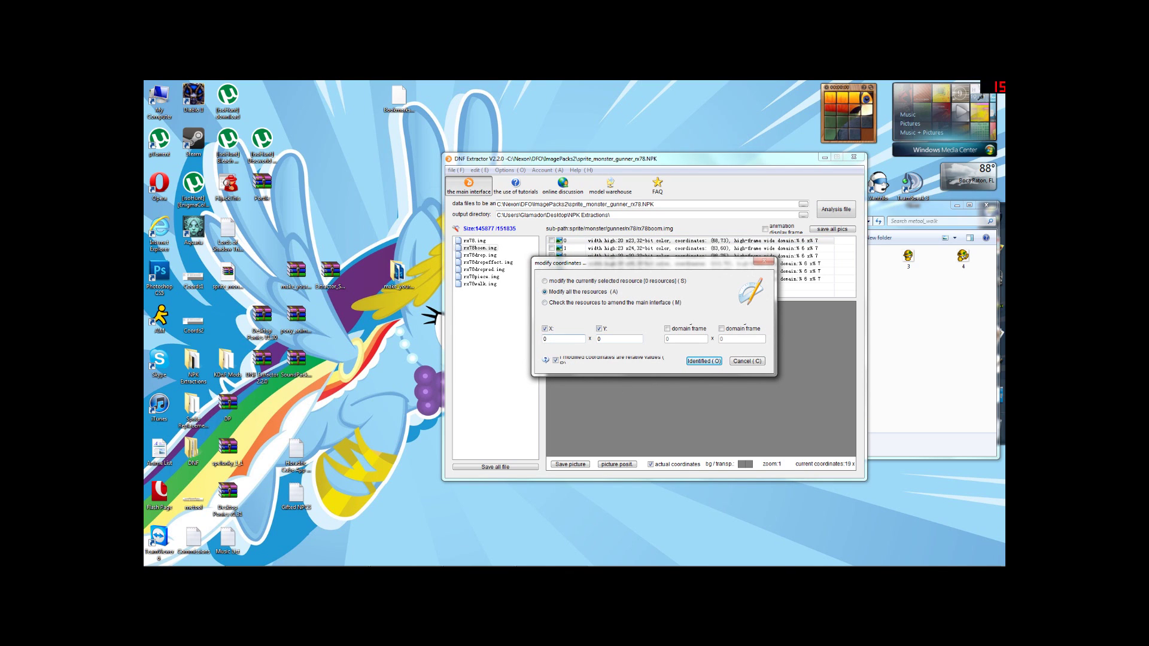
pyautogui.doubleClick(557, 339)
pyautogui.write('-50')
pyautogui.write('40')
pyautogui.press('Tab')
pyautogui.write('-10')
pyautogui.press('Return')
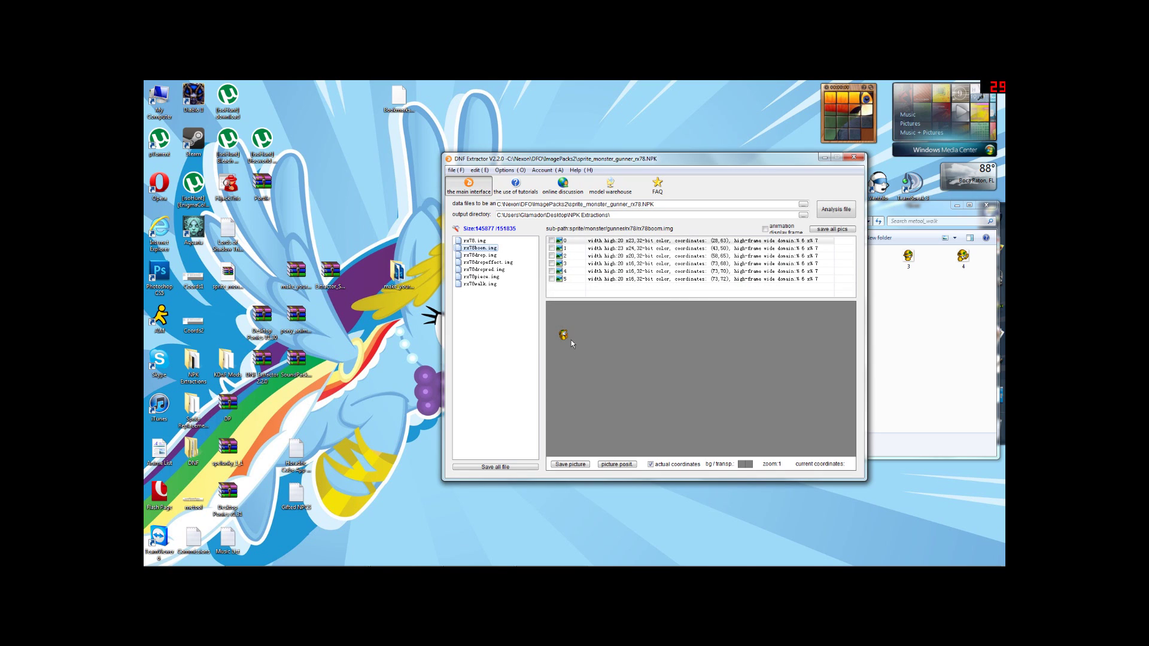
# Alternate between the first frames of rx78.img and rx78boom.img to compare their positions
pyautogui.click(473, 241)
pyautogui.click(474, 241)
pyautogui.click(473, 247)
pyautogui.click(472, 241)
pyautogui.click(472, 248)
pyautogui.click(472, 241)
pyautogui.click(473, 248)
pyautogui.click(472, 241)
pyautogui.click(473, 247)
# Shift all rx78boom.img frames by a further -10 in X and -10 in Y
pyautogui.rightClick(640, 240)
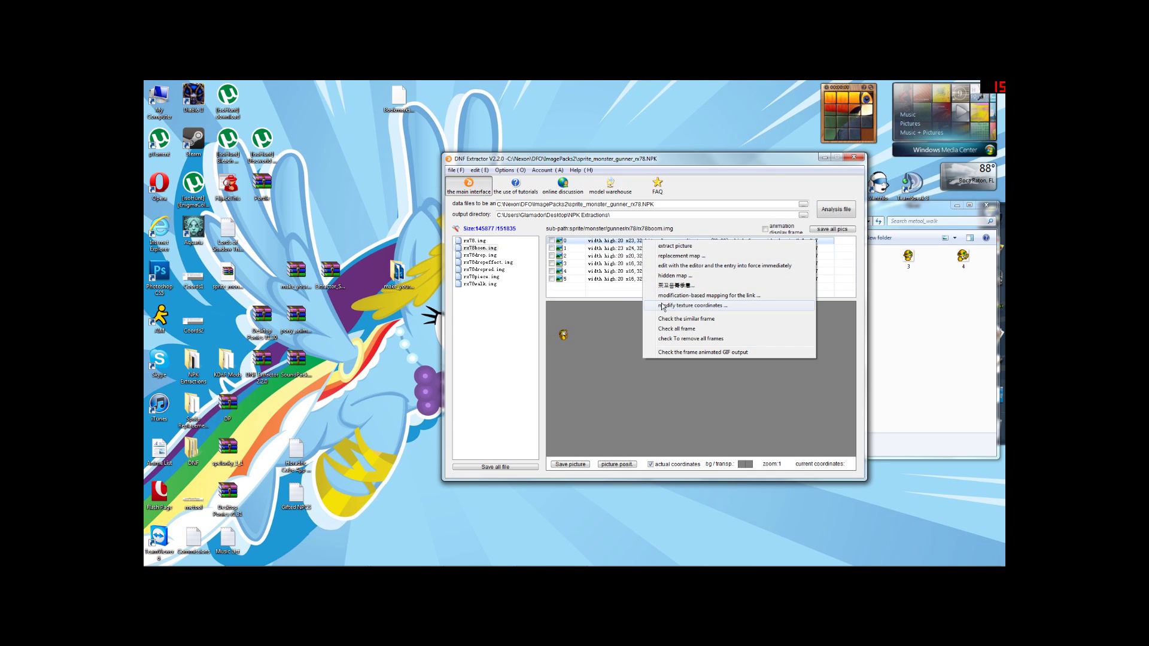
pyautogui.click(658, 310)
pyautogui.click(551, 291)
pyautogui.click(557, 359)
pyautogui.write('-10')
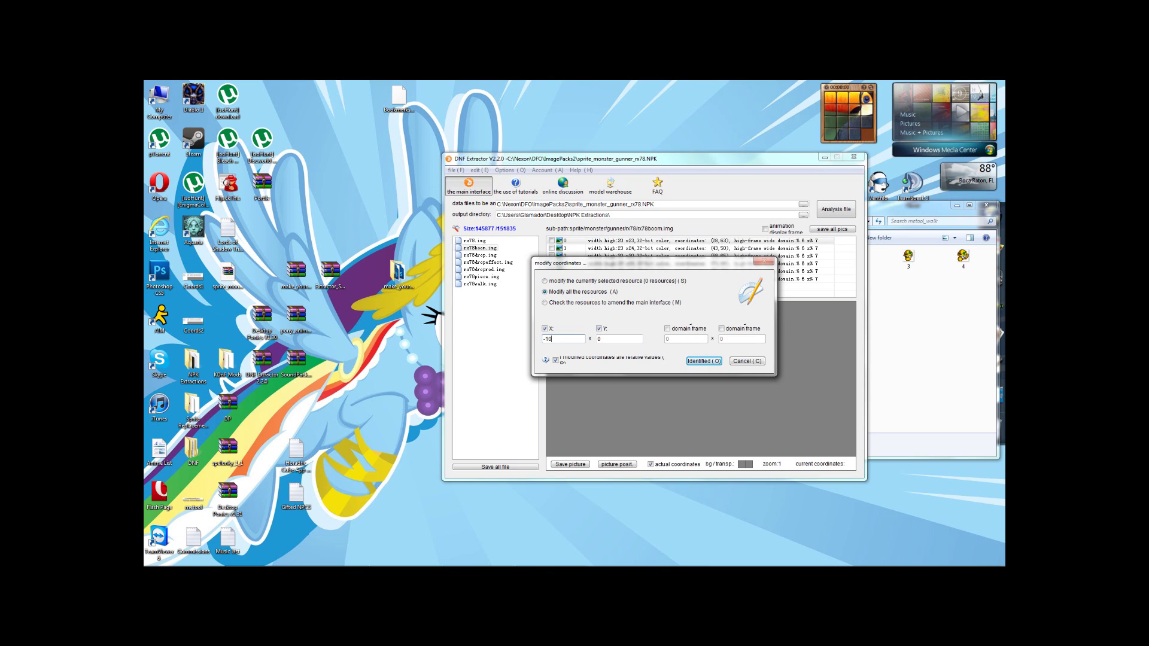
pyautogui.click(596, 340)
pyautogui.write('-10')
pyautogui.click(697, 361)
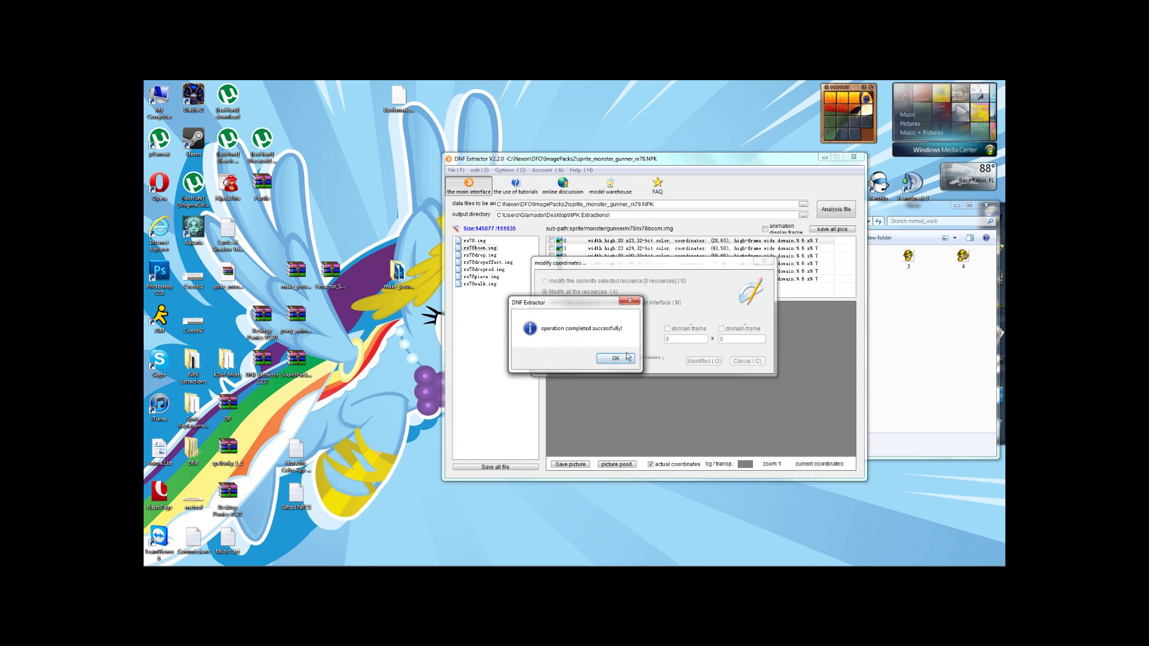
pyautogui.click(622, 361)
# Compare the first-frame position of rx78boom.img against rx78.img and rx78walk.img
pyautogui.click(471, 241)
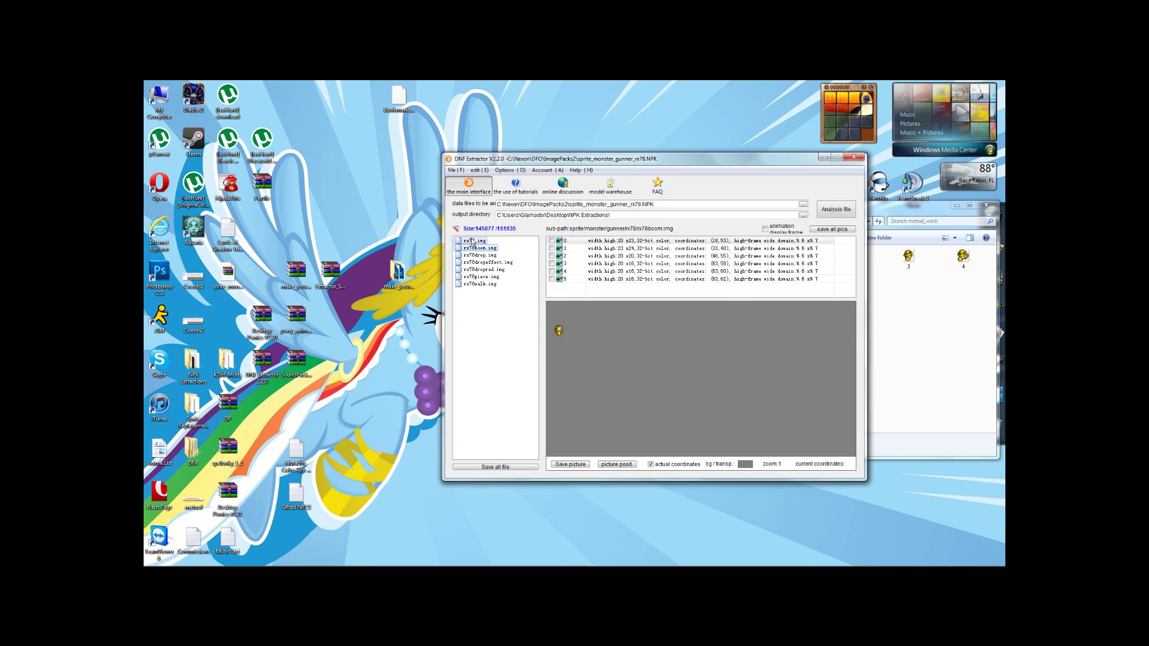
pyautogui.click(473, 248)
pyautogui.click(473, 241)
pyautogui.click(473, 249)
pyautogui.click(473, 241)
pyautogui.click(473, 249)
pyautogui.click(473, 283)
pyautogui.click(472, 241)
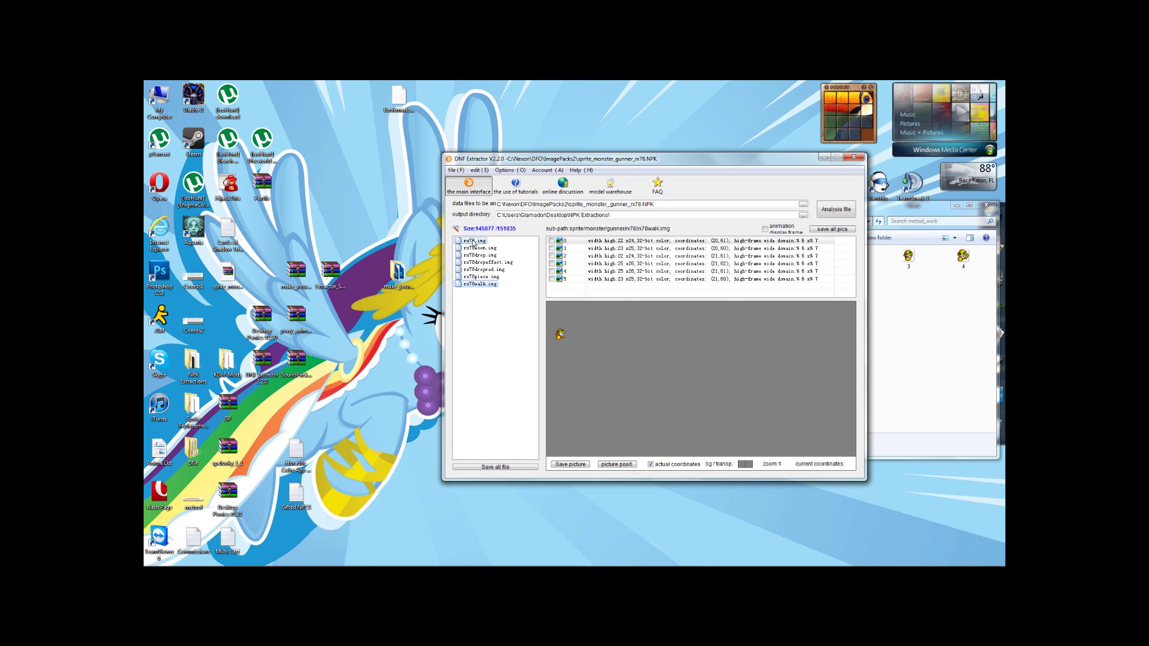
pyautogui.click(476, 284)
pyautogui.click(471, 242)
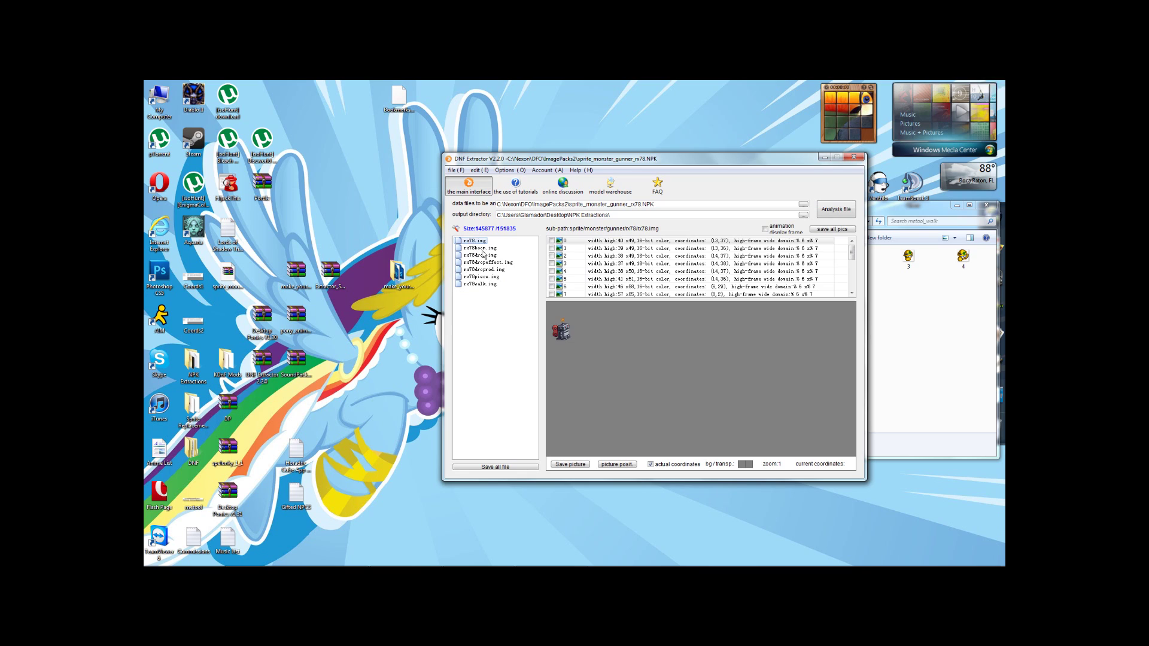
pyautogui.click(482, 250)
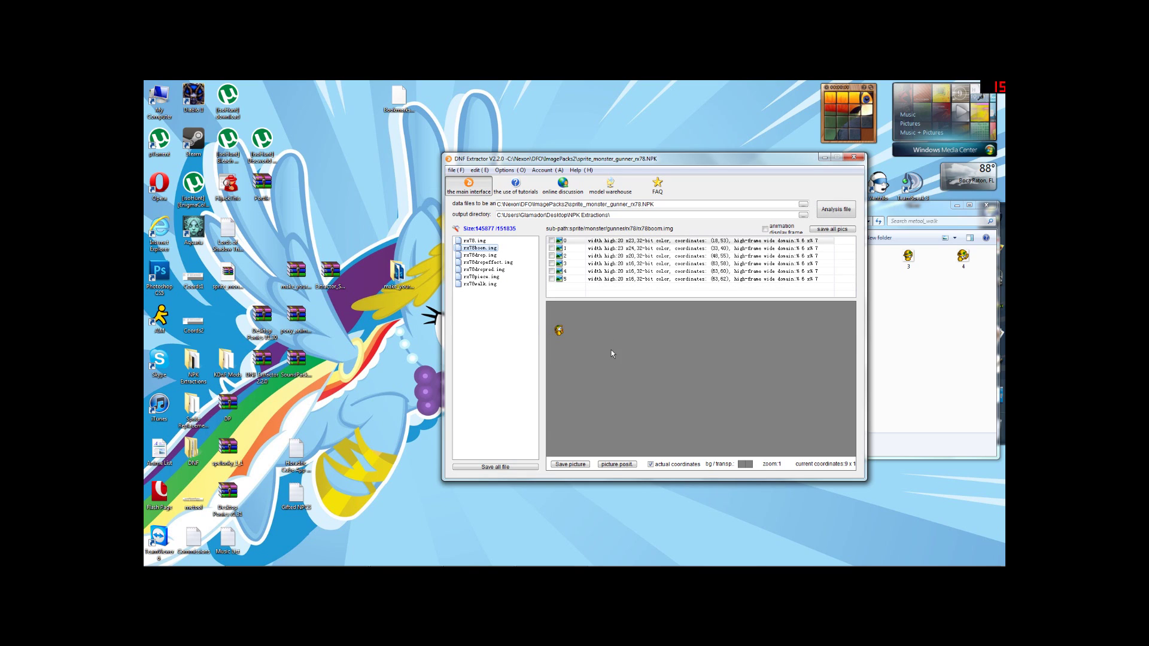
# Step repeatedly through frames 0 to 5 of rx78boom.img to examine how the sprite moves
pyautogui.click(565, 255)
pyautogui.click(566, 248)
pyautogui.click(567, 242)
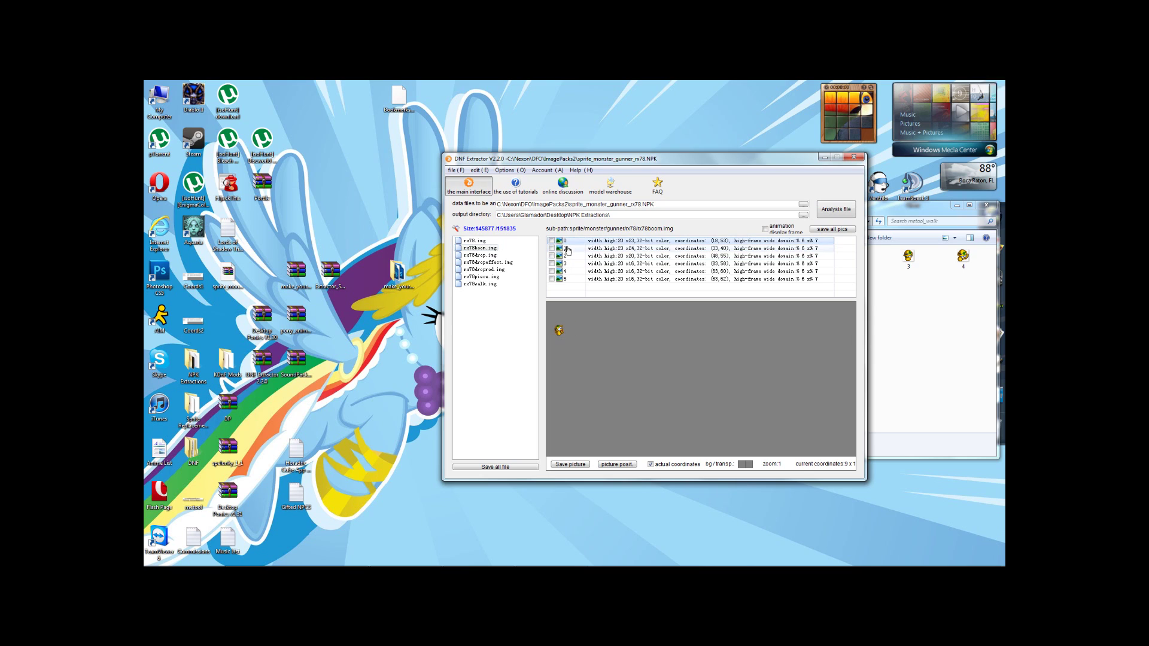
pyautogui.click(566, 249)
pyautogui.click(569, 256)
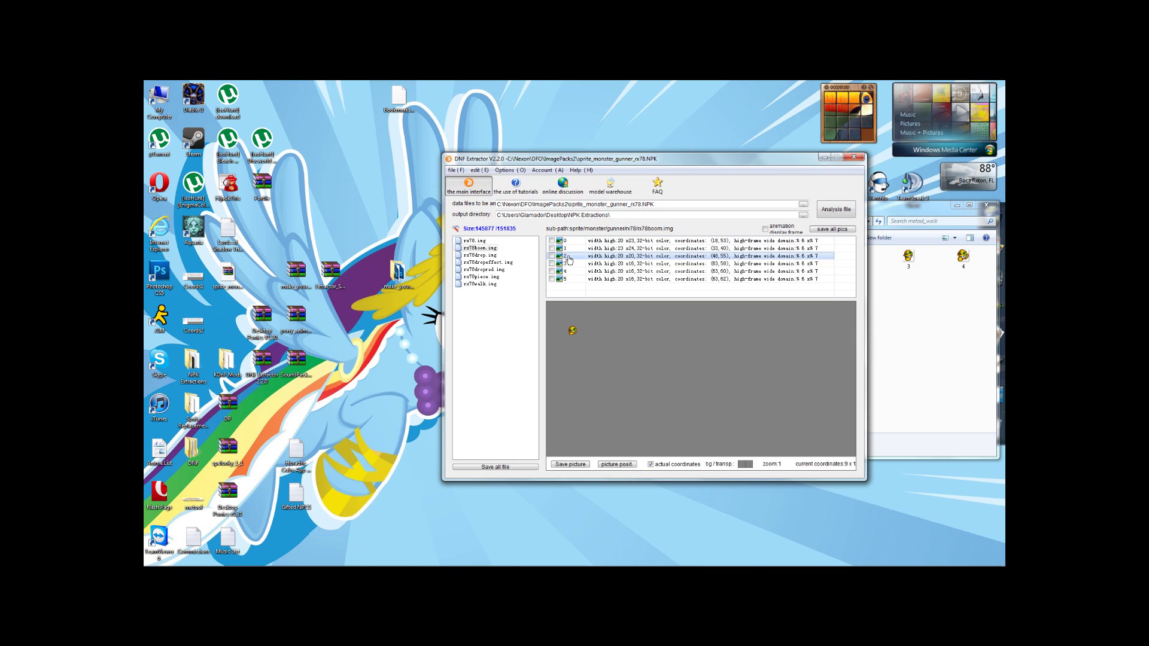
pyautogui.click(569, 264)
pyautogui.click(569, 272)
pyautogui.click(569, 279)
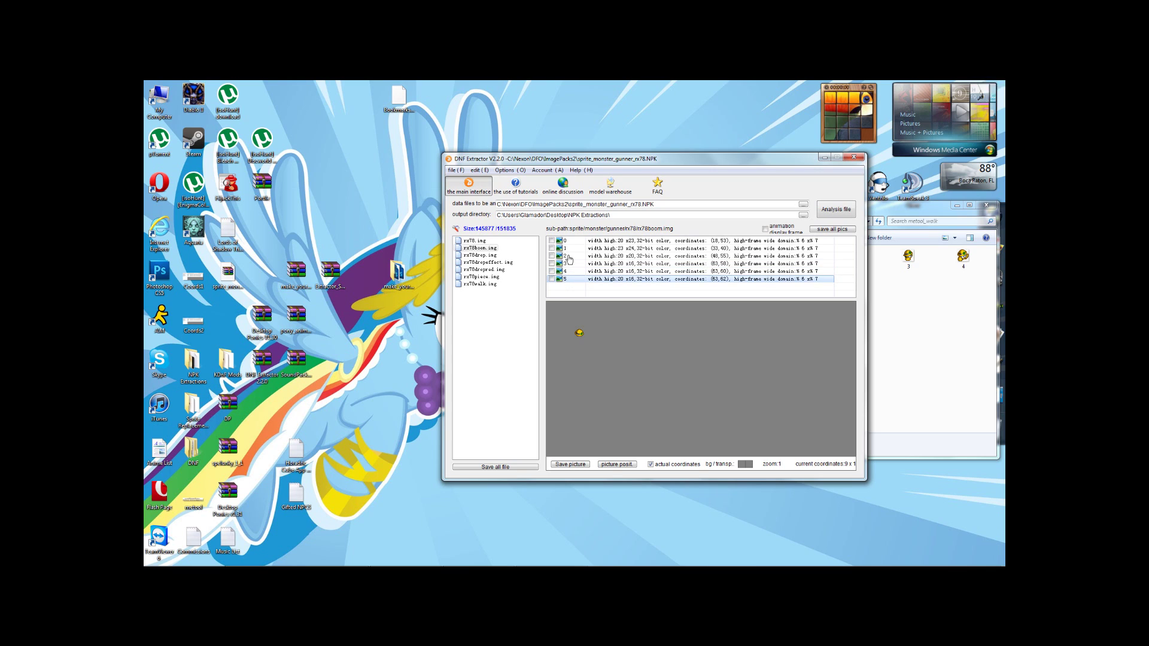
pyautogui.click(569, 243)
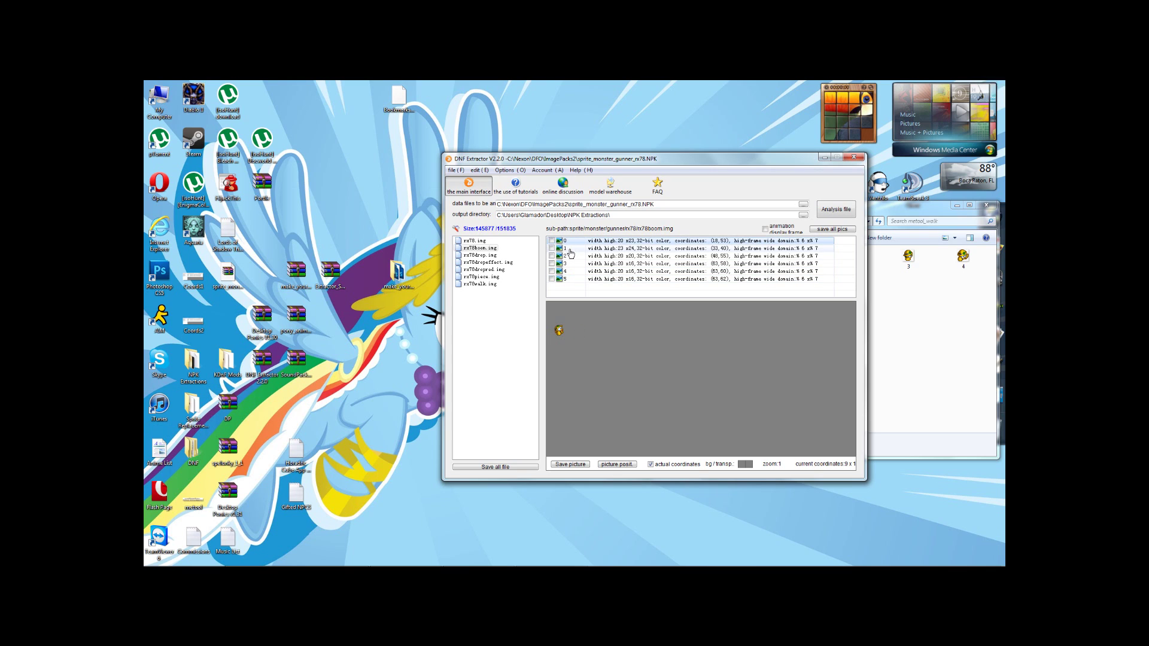
pyautogui.click(570, 250)
pyautogui.click(568, 242)
pyautogui.click(569, 250)
pyautogui.click(569, 258)
pyautogui.click(569, 265)
pyautogui.click(569, 273)
pyautogui.click(569, 280)
pyautogui.click(570, 242)
pyautogui.click(569, 250)
pyautogui.click(571, 258)
pyautogui.click(570, 265)
pyautogui.click(569, 273)
pyautogui.click(569, 280)
pyautogui.click(570, 242)
pyautogui.click(570, 251)
pyautogui.click(570, 257)
pyautogui.click(569, 265)
pyautogui.click(570, 273)
pyautogui.click(570, 280)
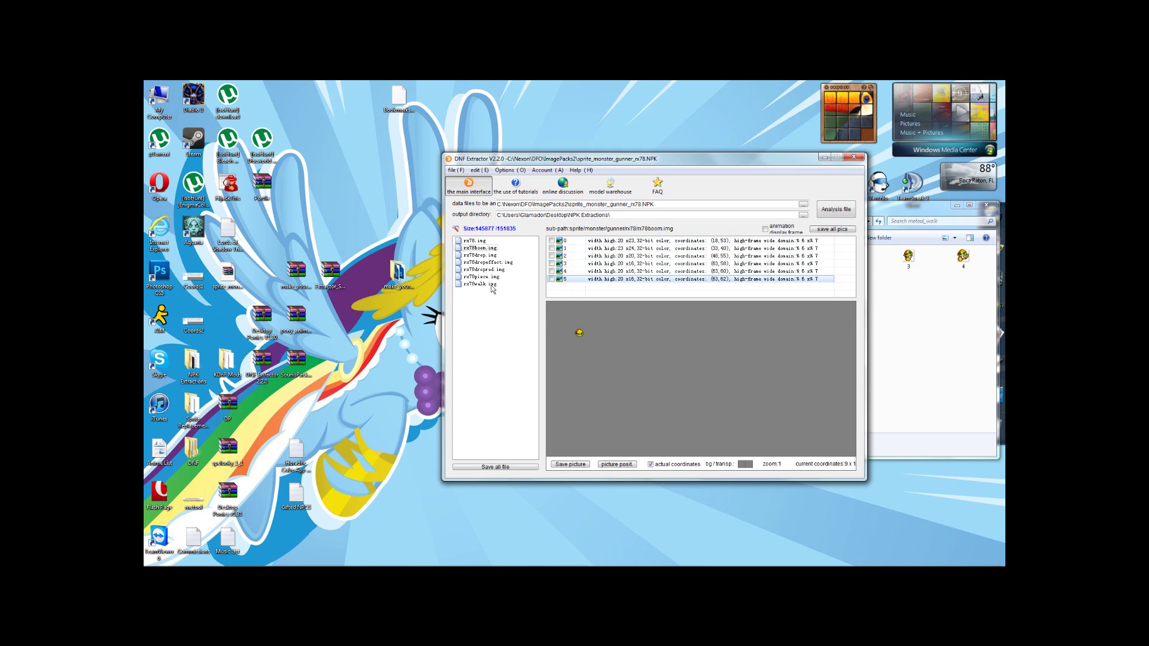
# Compare rx78walk.img with rx78.img and rx78boom.img, and examine several individual frames of rx78.img
pyautogui.click(484, 284)
pyautogui.click(472, 241)
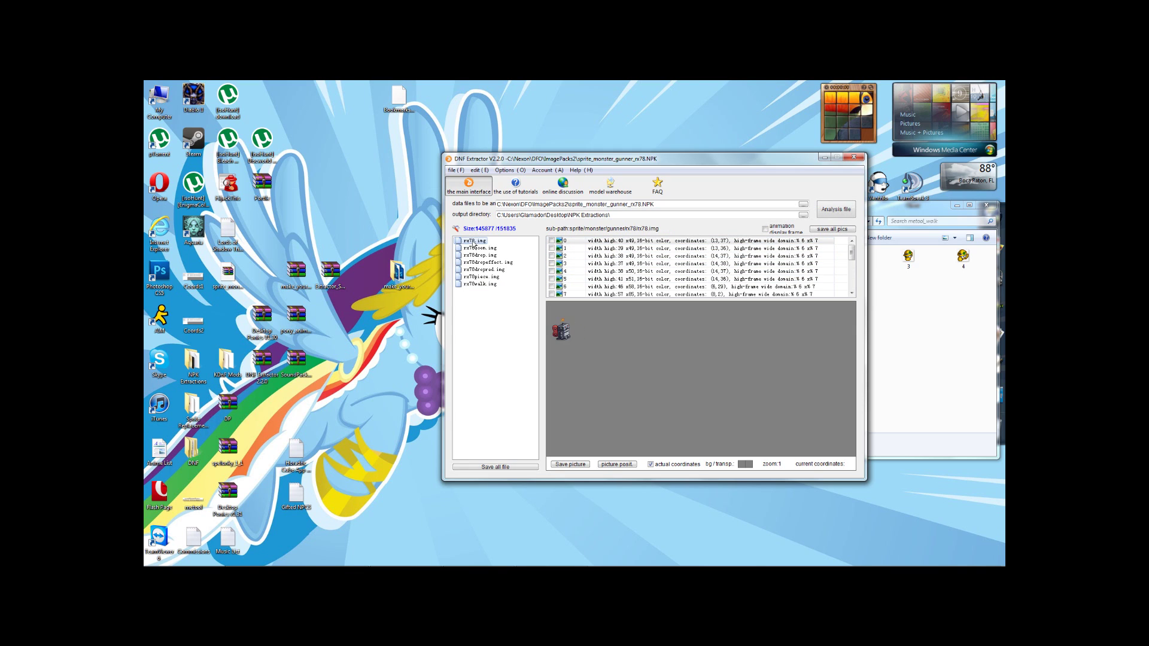
pyautogui.click(474, 285)
pyautogui.click(474, 241)
pyautogui.click(478, 284)
pyautogui.click(477, 242)
pyautogui.click(477, 248)
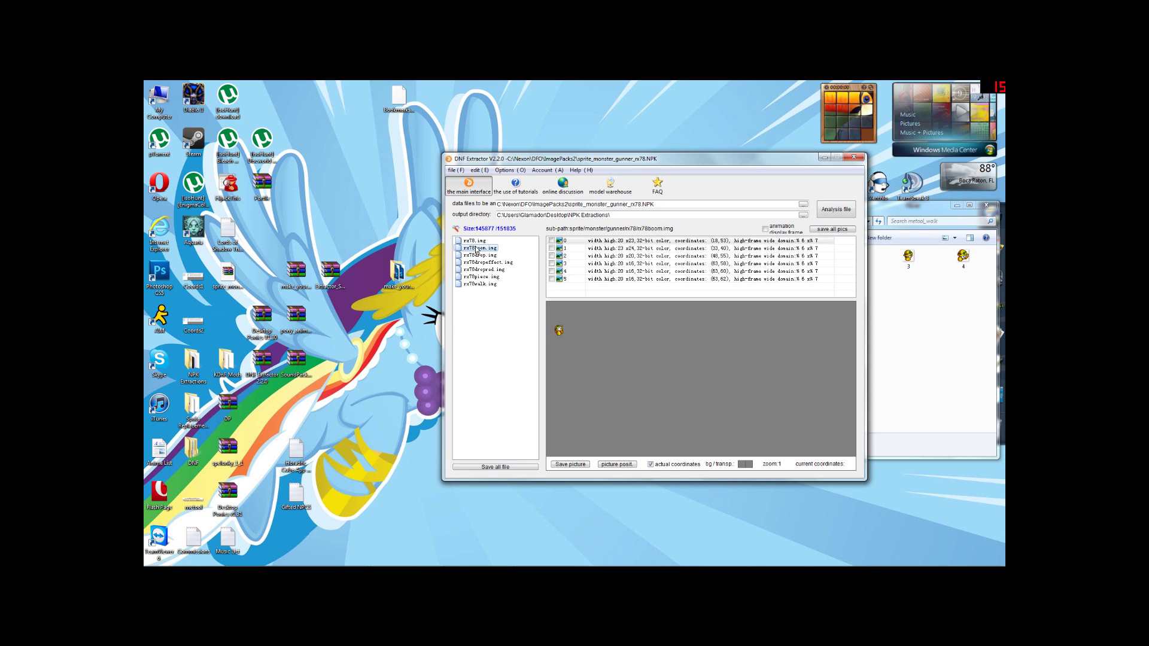
pyautogui.click(482, 242)
pyautogui.click(567, 263)
pyautogui.click(567, 279)
pyautogui.click(567, 294)
pyautogui.click(567, 278)
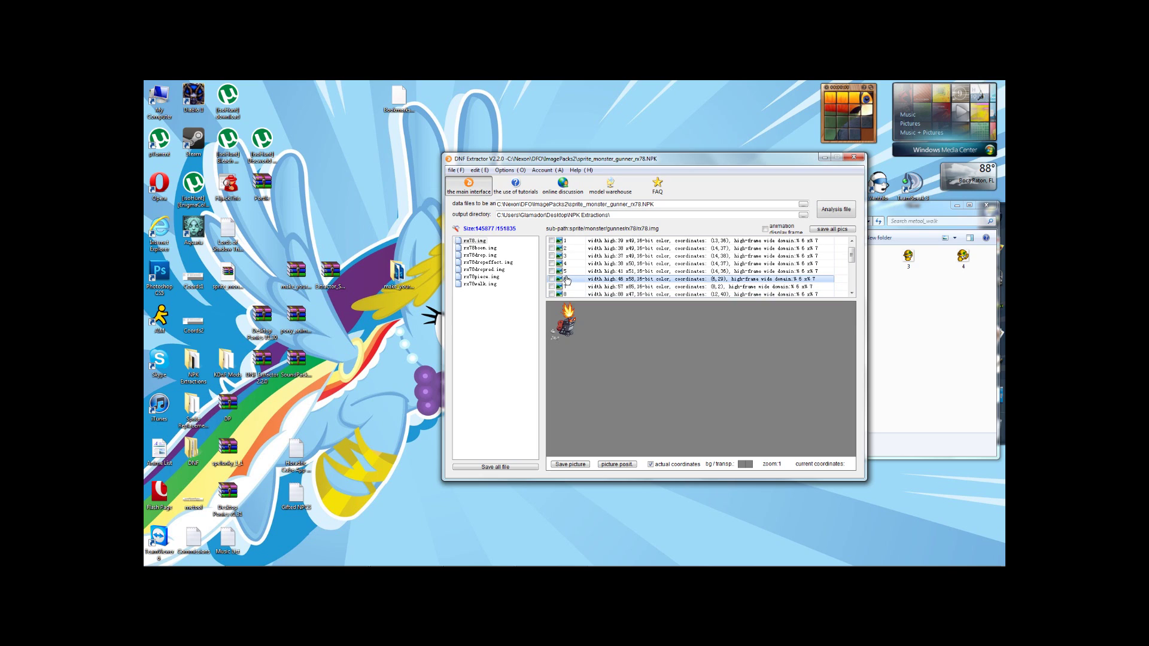
pyautogui.click(473, 248)
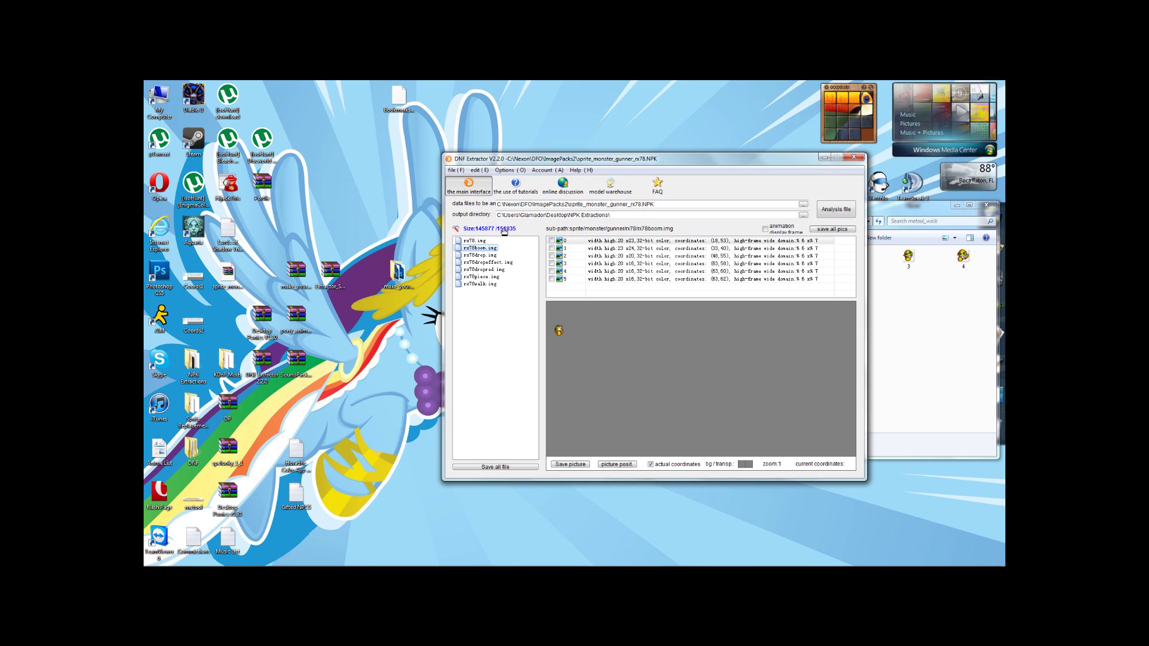
# Fill the edited rx78 NPK file up to its calibrated file size
pyautogui.click(639, 204)
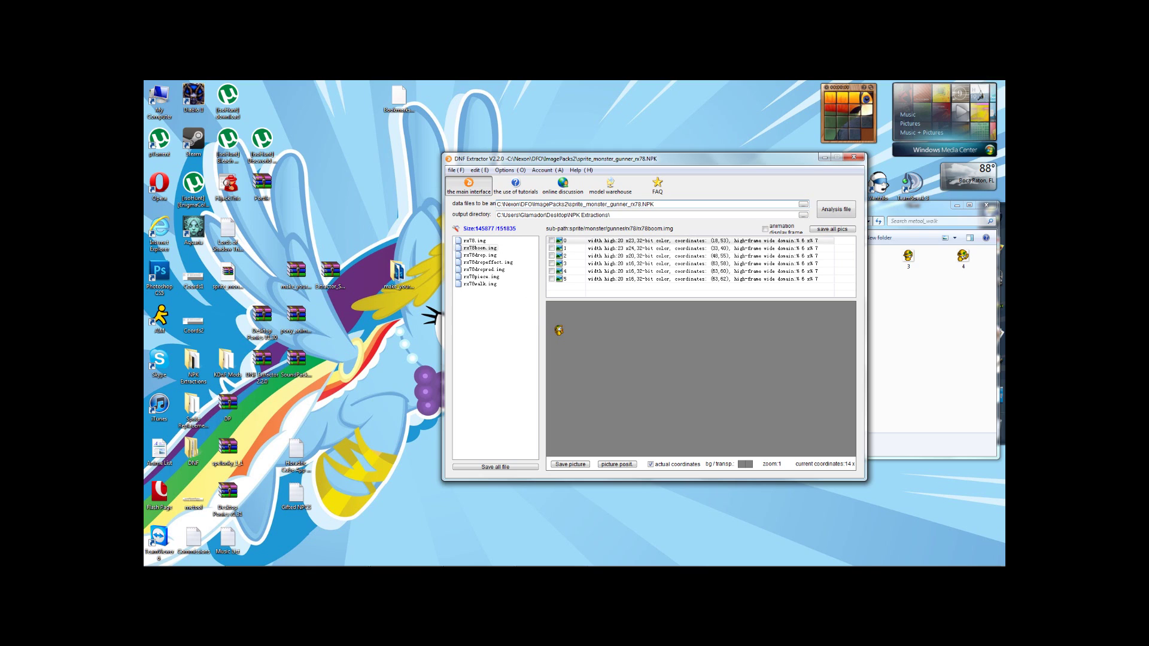
pyautogui.click(474, 241)
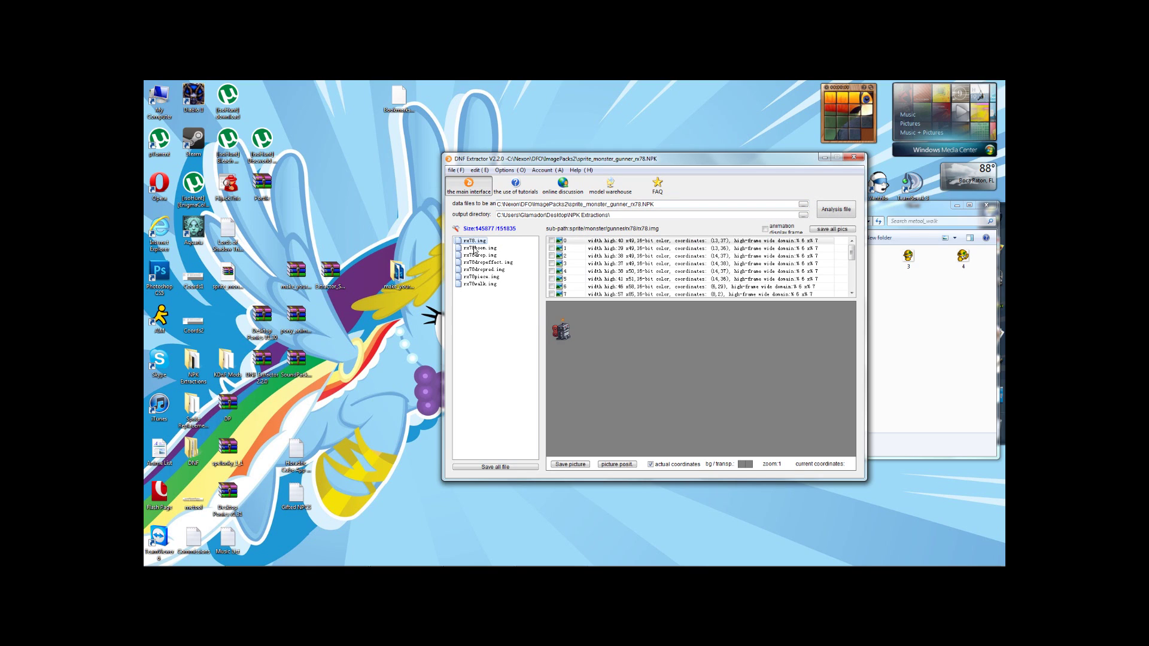
pyautogui.click(480, 248)
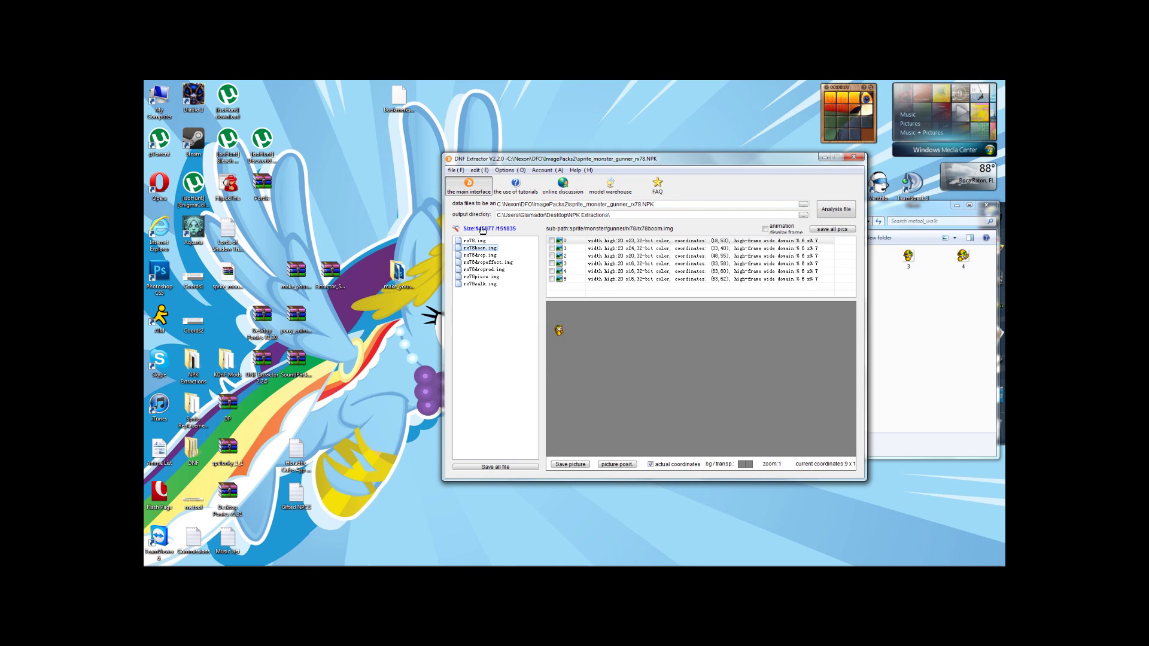
pyautogui.click(487, 231)
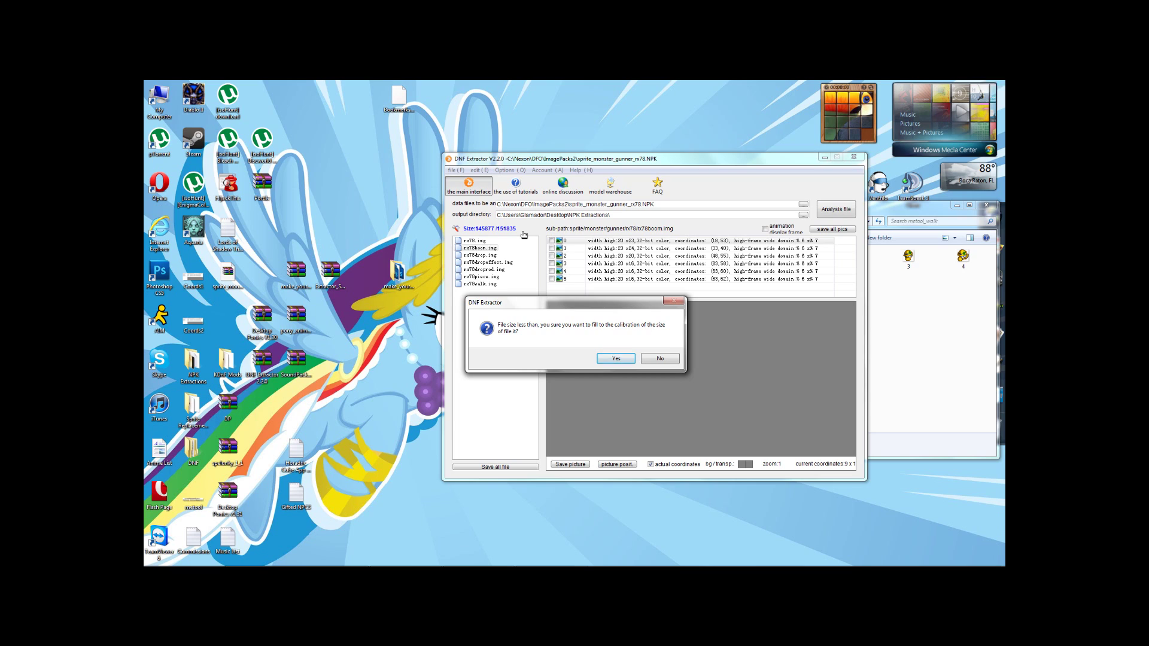
pyautogui.click(607, 361)
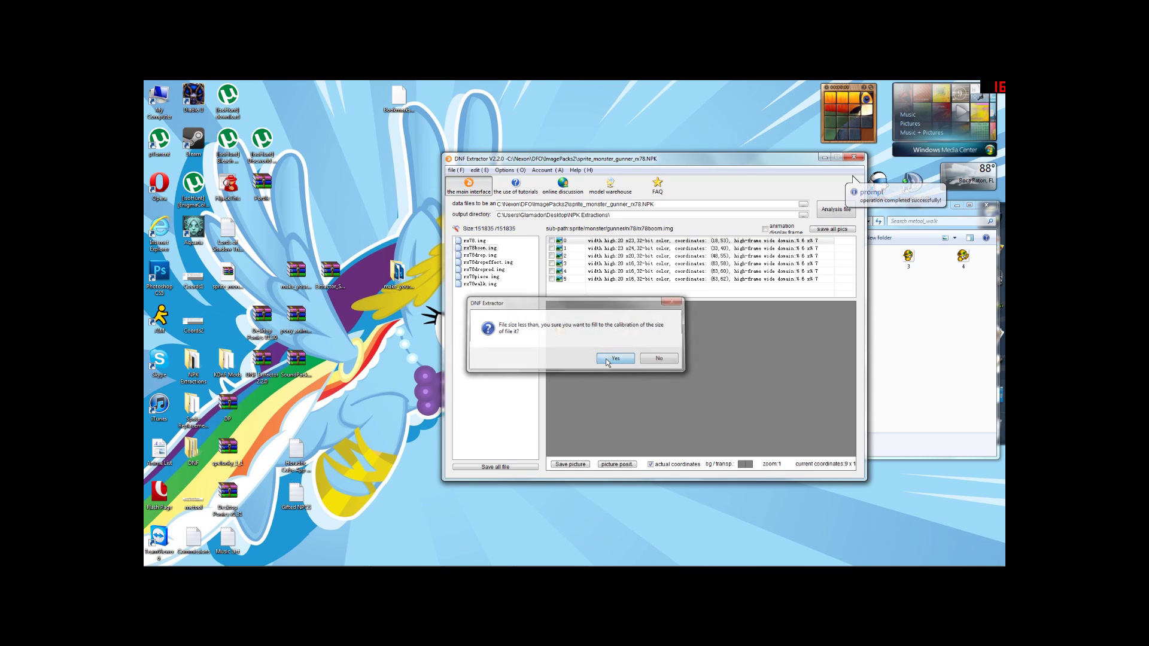